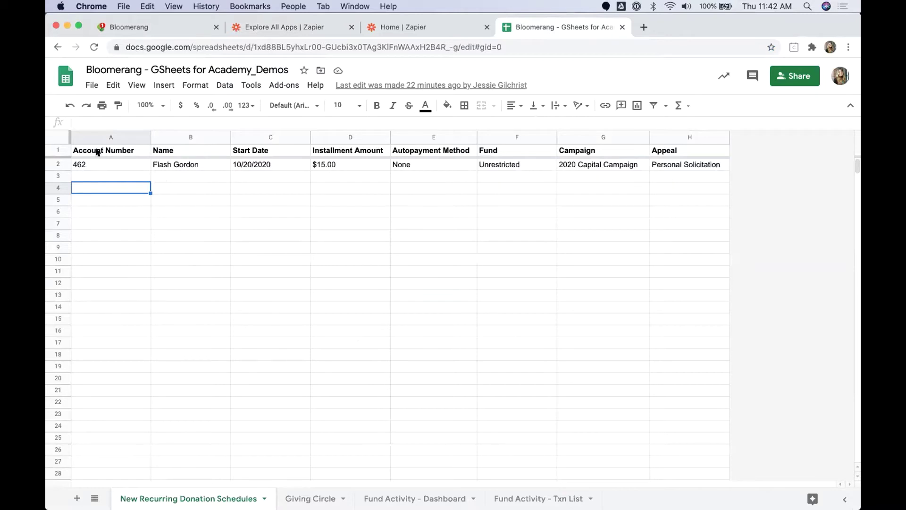
- Review the column headings from Account Number to Appeal in the New Recurring Donation Schedules sheet
{"action": "left_click_drag", "start_coordinate": [96, 151], "coordinate": [655, 153]}
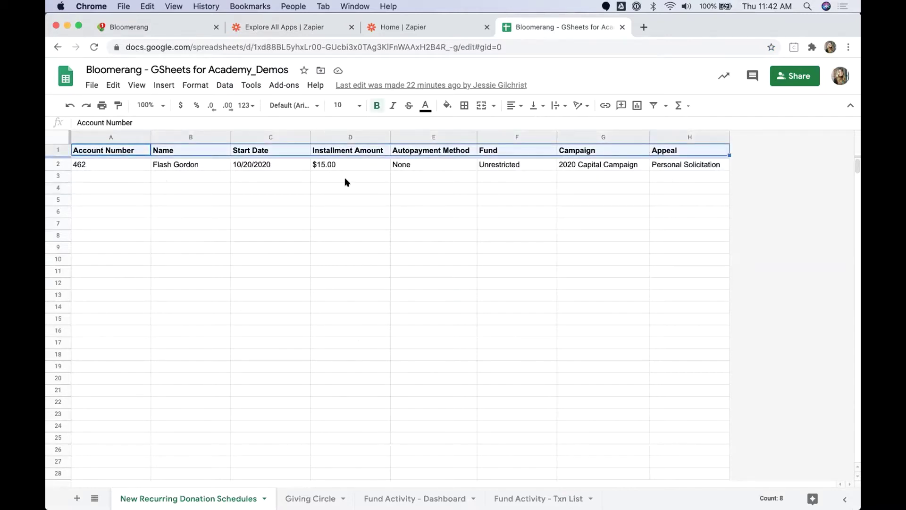
{"action": "left_click", "coordinate": [210, 196]}
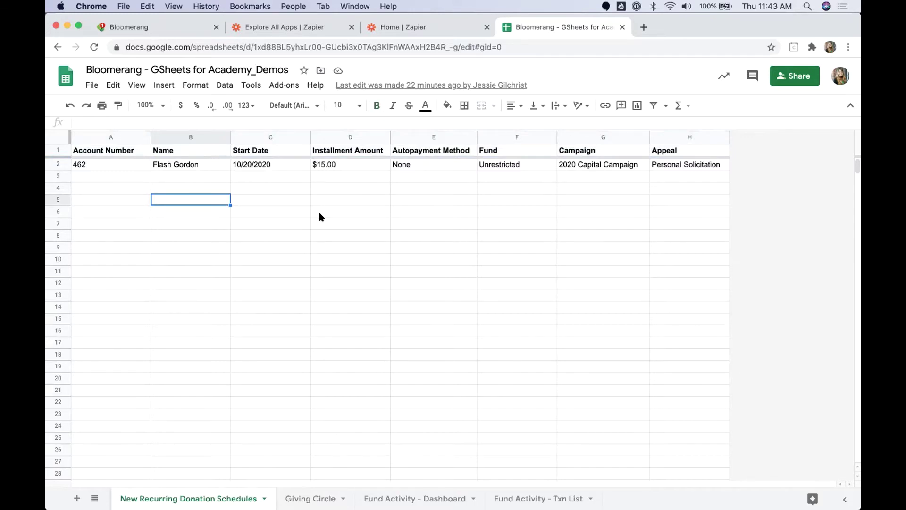
{"action": "left_click", "coordinate": [126, 151]}
{"action": "left_click", "coordinate": [206, 149]}
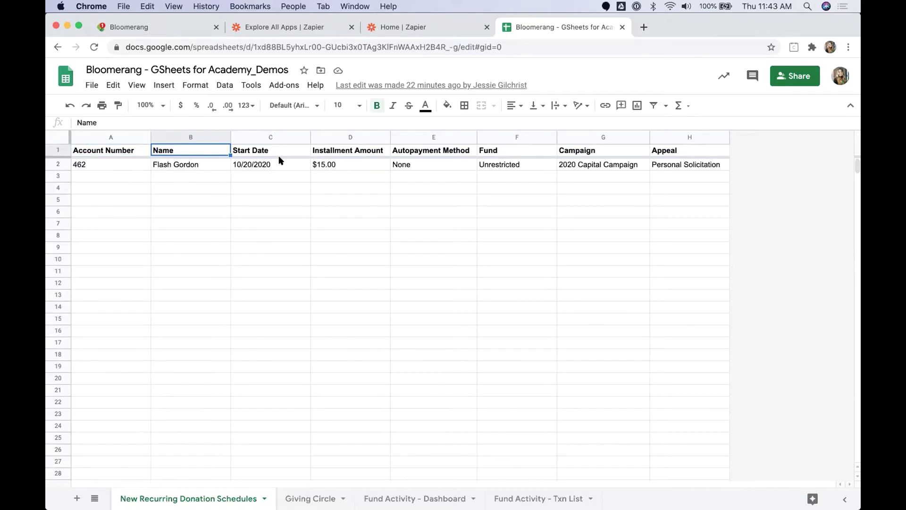
{"action": "left_click_drag", "start_coordinate": [278, 150], "coordinate": [666, 153]}
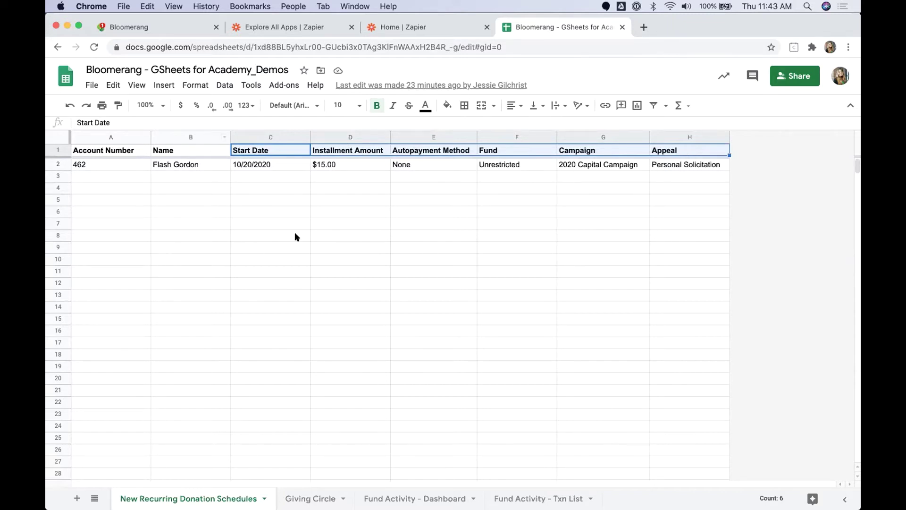
- Switch to Zapier and start a new Zap with Bloomerang as the trigger app
{"action": "left_click", "coordinate": [386, 32]}
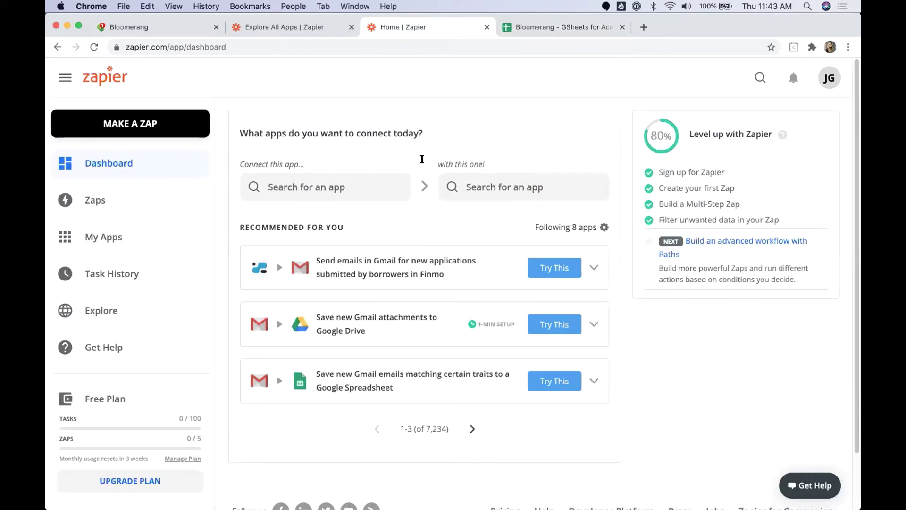
{"action": "left_click", "coordinate": [132, 124]}
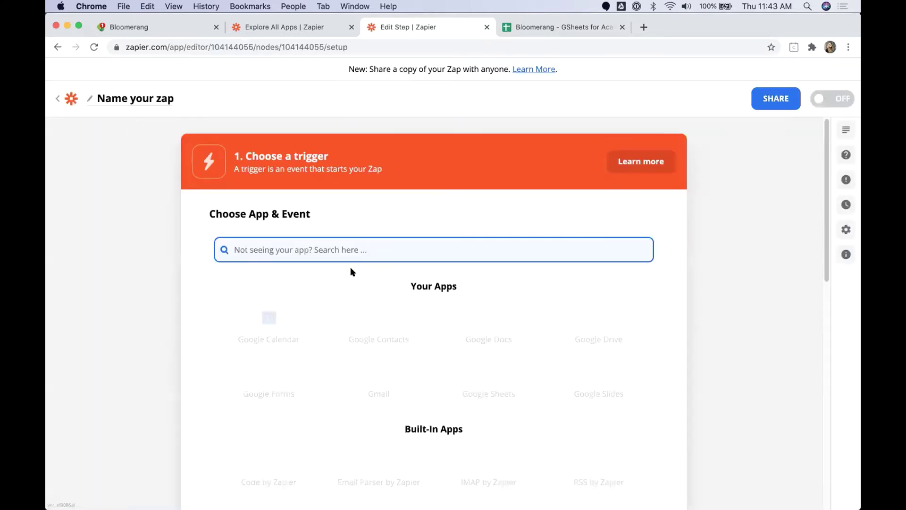
{"action": "type", "text": "Bloomerang"}
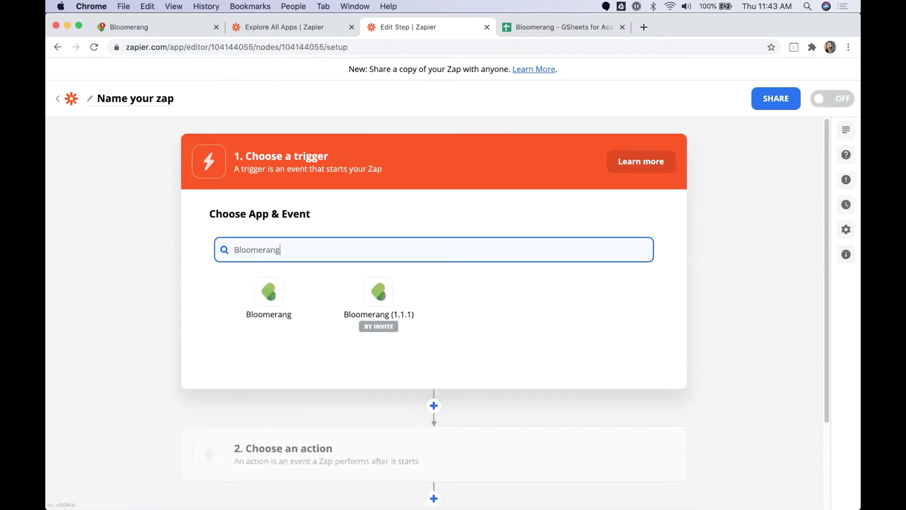
{"action": "left_click", "coordinate": [267, 295]}
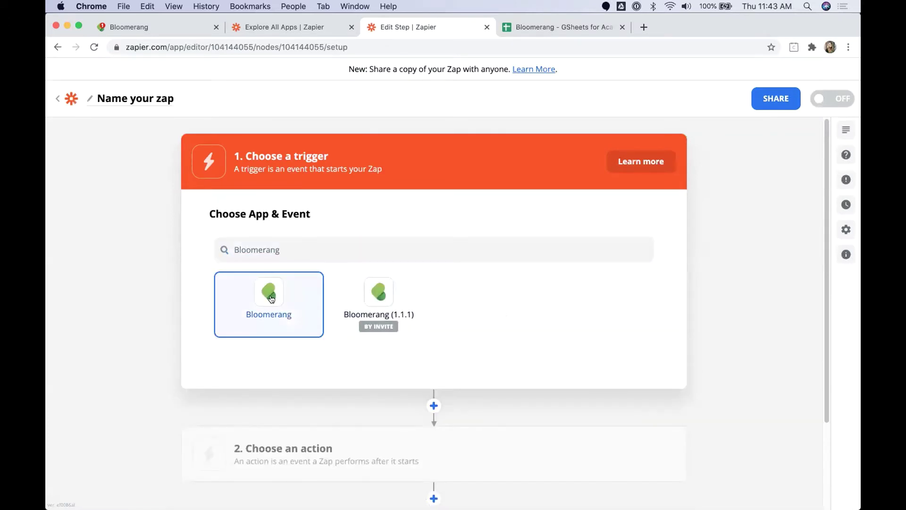
- Set the trigger event to New Transaction and use the Sidekick Solutions Sandbox account
{"action": "left_click_drag", "start_coordinate": [209, 301], "coordinate": [270, 303]}
{"action": "left_click", "coordinate": [259, 315]}
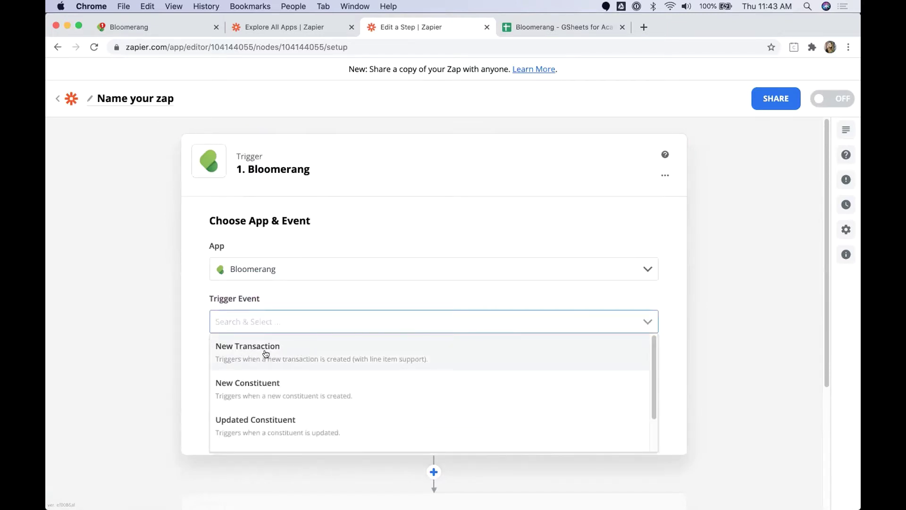
{"action": "left_click", "coordinate": [266, 354]}
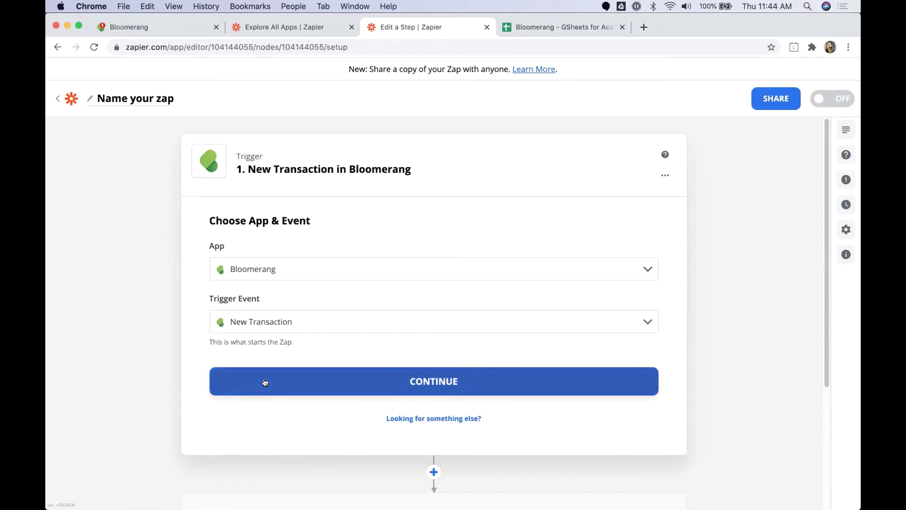
{"action": "left_click", "coordinate": [265, 382]}
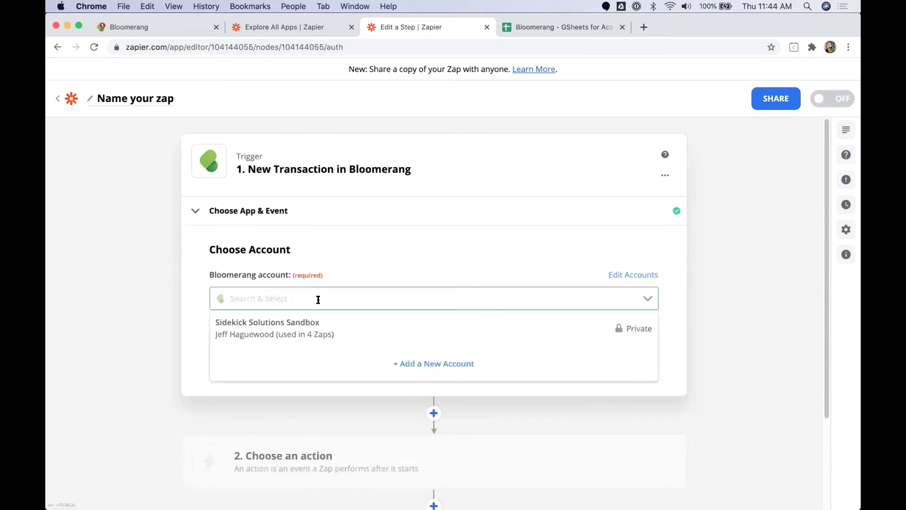
{"action": "left_click", "coordinate": [279, 334]}
{"action": "left_click", "coordinate": [303, 344]}
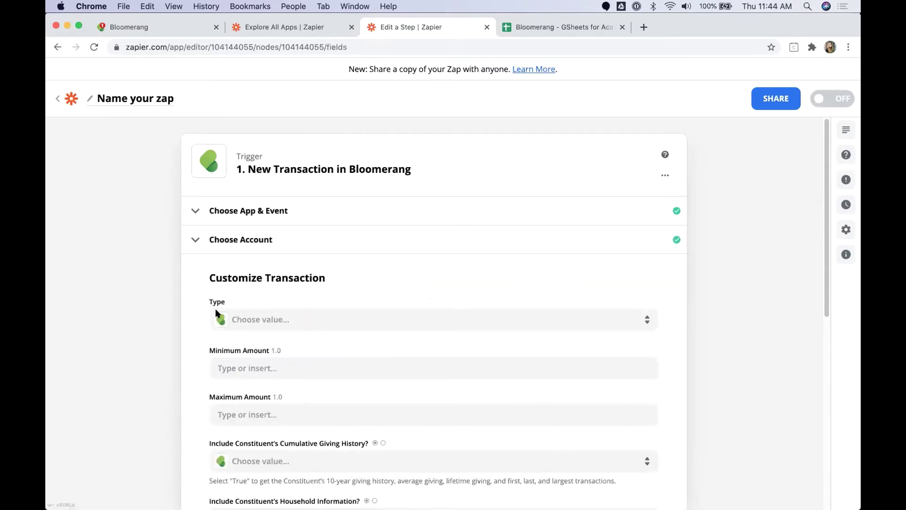
- Restrict the trigger to the Recurring Donation Schedule transaction type
{"action": "left_click", "coordinate": [246, 319]}
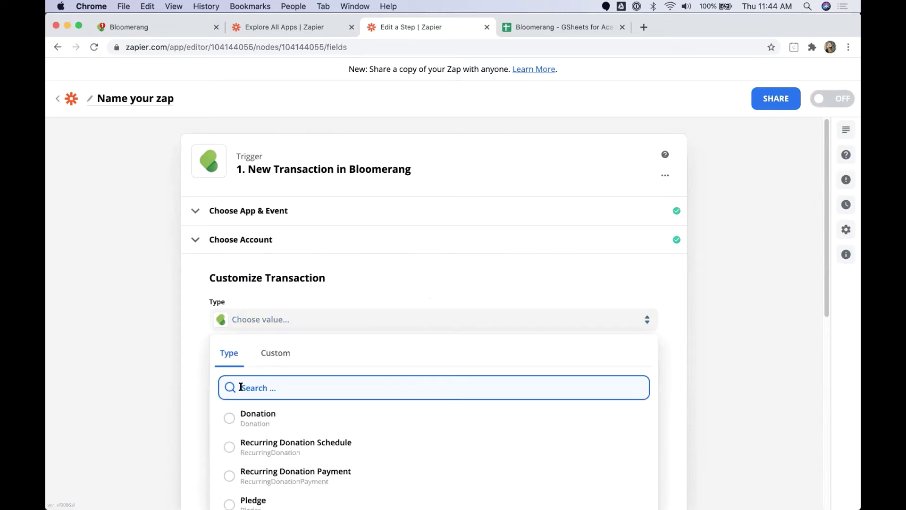
{"action": "scroll", "coordinate": [242, 387], "scroll_direction": "down", "scroll_amount": 2}
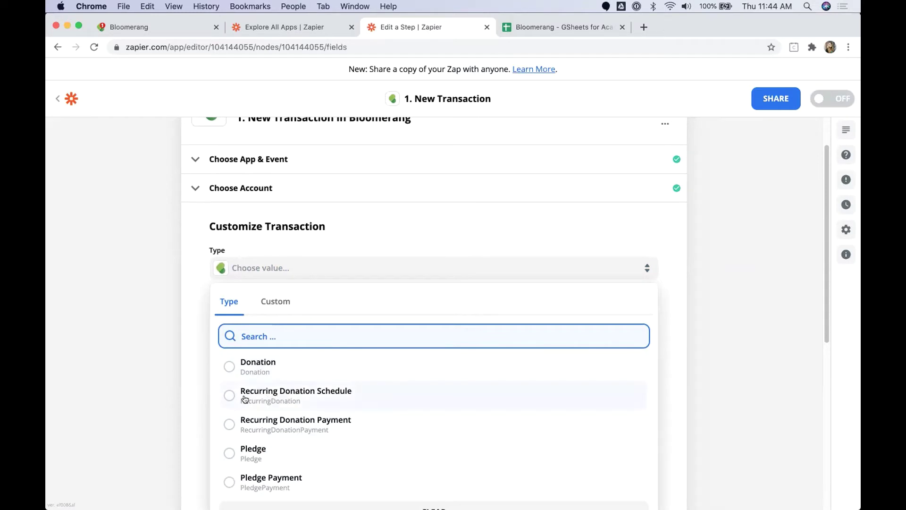
{"action": "left_click", "coordinate": [274, 394]}
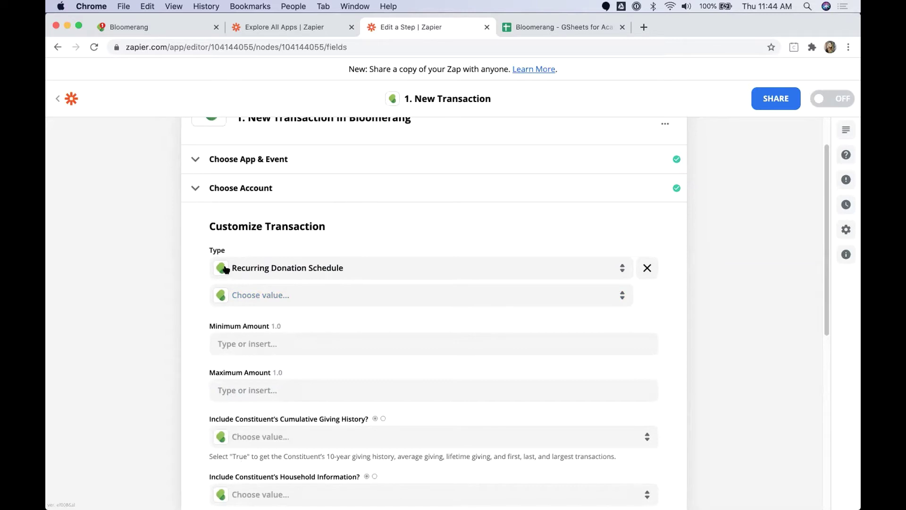
{"action": "left_click", "coordinate": [238, 295]}
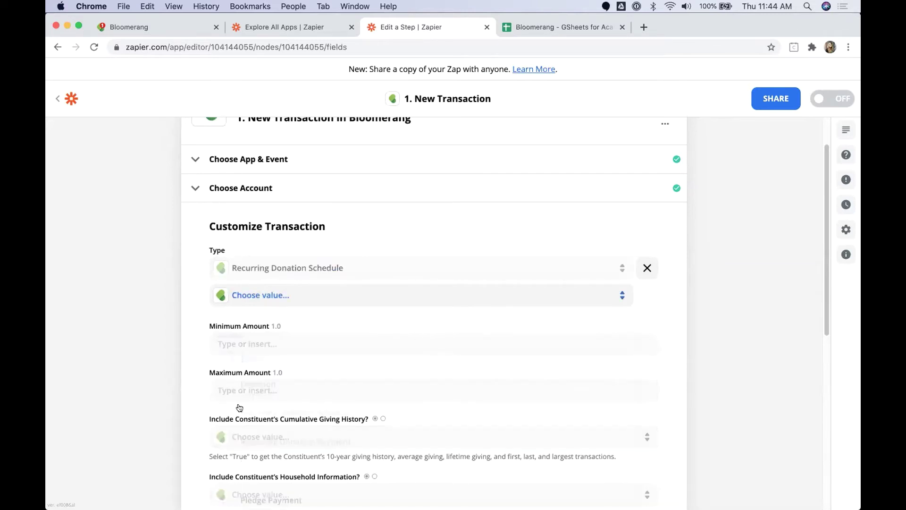
{"action": "left_click", "coordinate": [180, 287]}
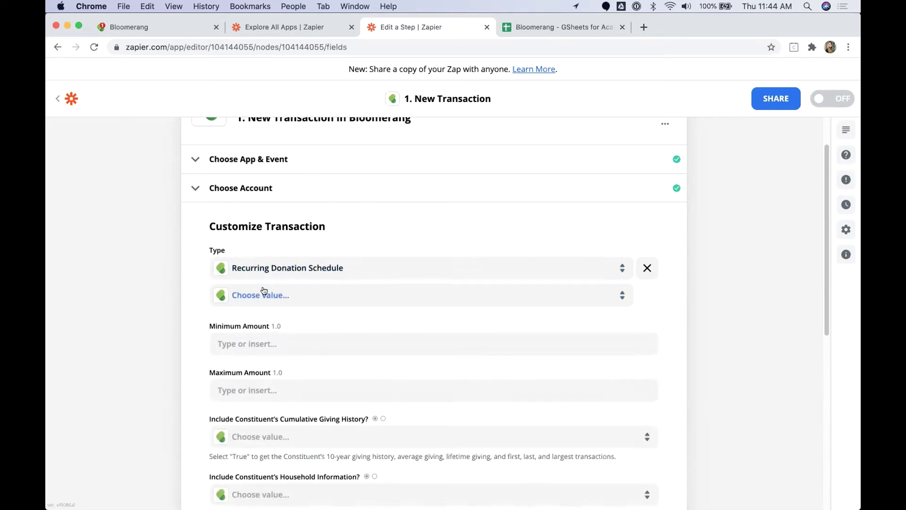
- Leave the amount limits and the giving history and household options blank, and test the trigger for a recent transaction
{"action": "scroll", "coordinate": [263, 289], "scroll_direction": "down", "scroll_amount": 5}
{"action": "left_click_drag", "start_coordinate": [208, 198], "coordinate": [267, 200]}
{"action": "left_click_drag", "start_coordinate": [208, 245], "coordinate": [271, 246]}
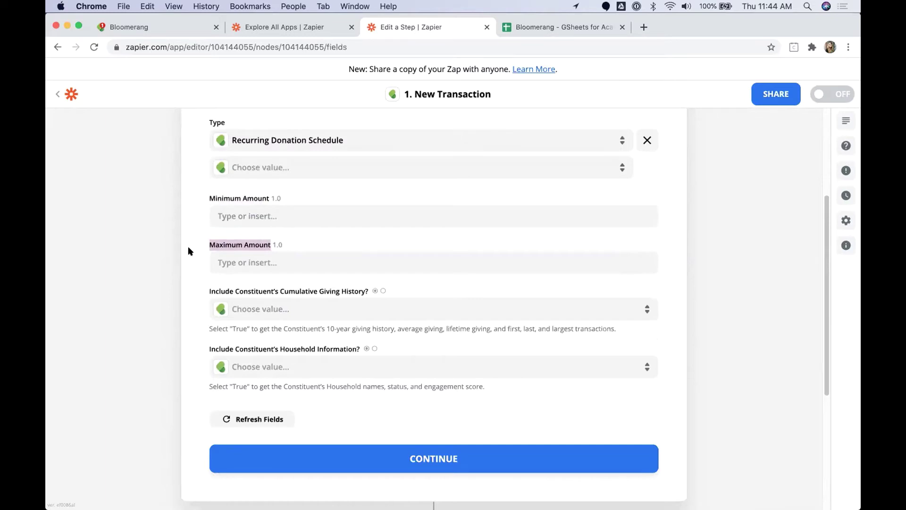
{"action": "left_click_drag", "start_coordinate": [208, 291], "coordinate": [367, 293]}
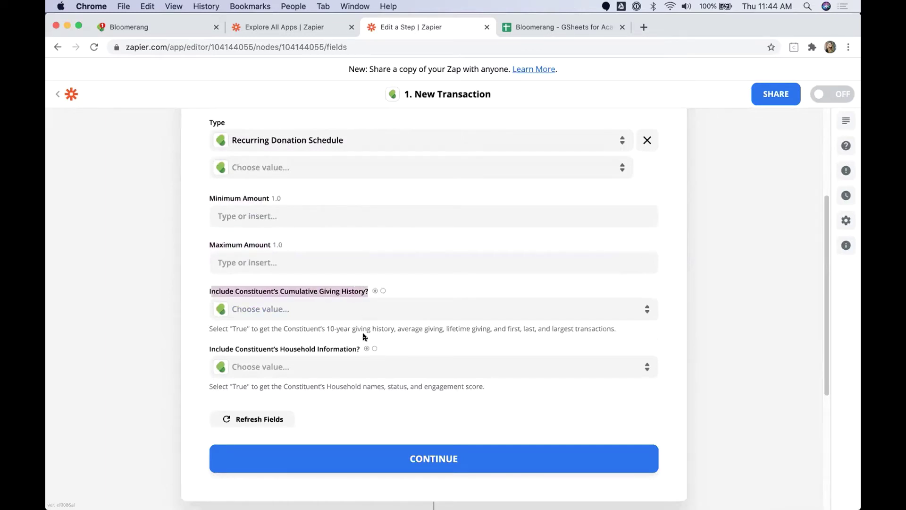
{"action": "left_click_drag", "start_coordinate": [360, 349], "coordinate": [205, 347]}
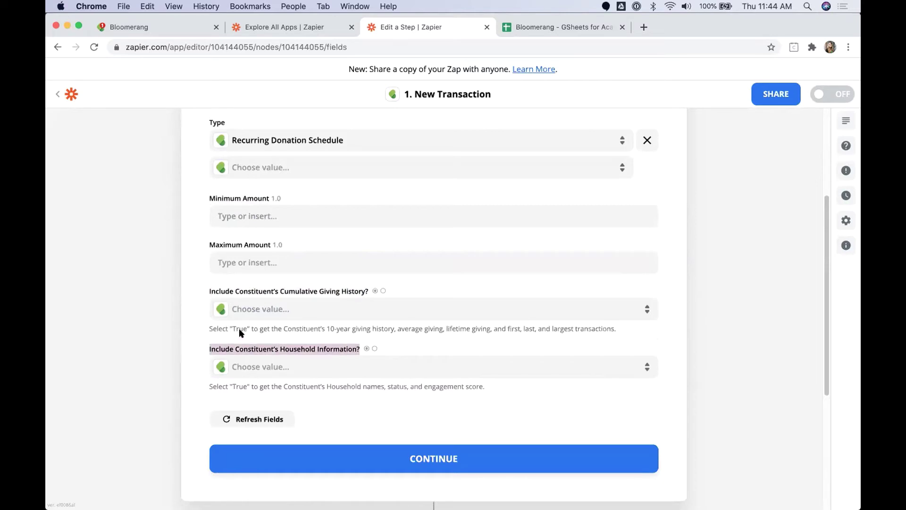
{"action": "left_click", "coordinate": [456, 335]}
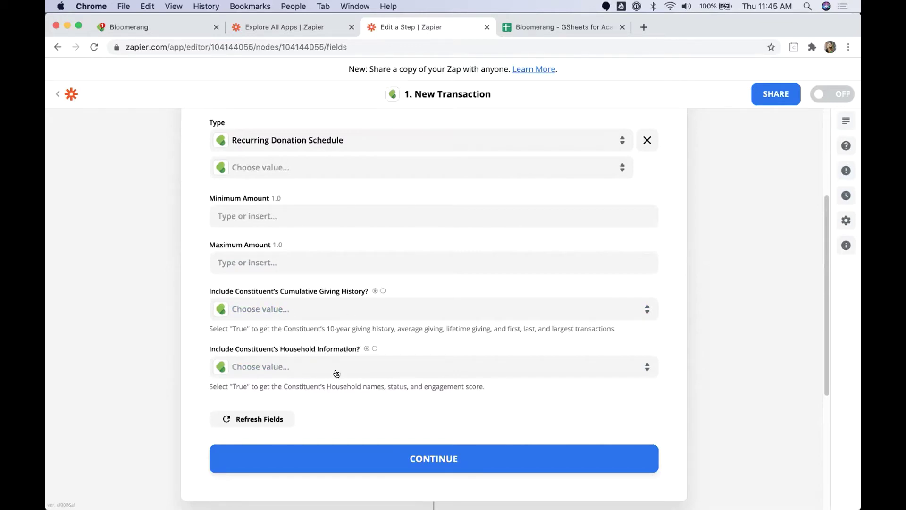
{"action": "left_click", "coordinate": [384, 459]}
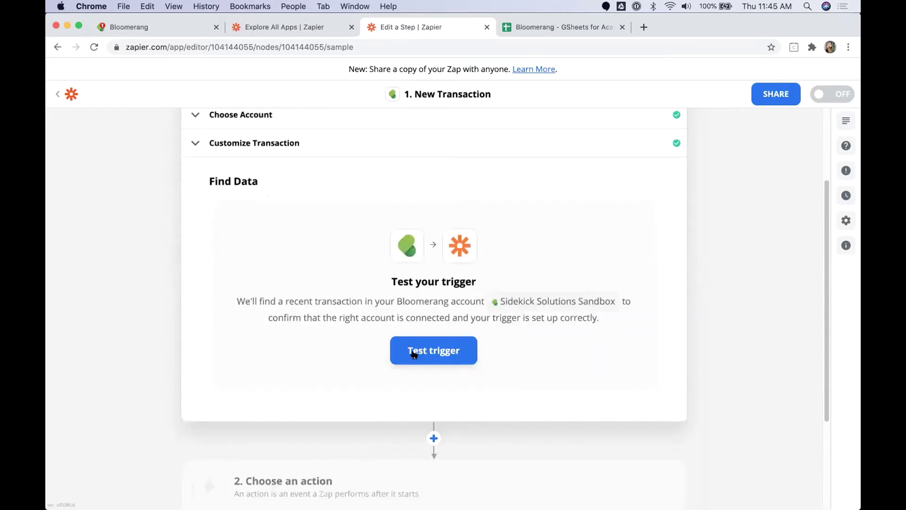
{"action": "left_click", "coordinate": [431, 357]}
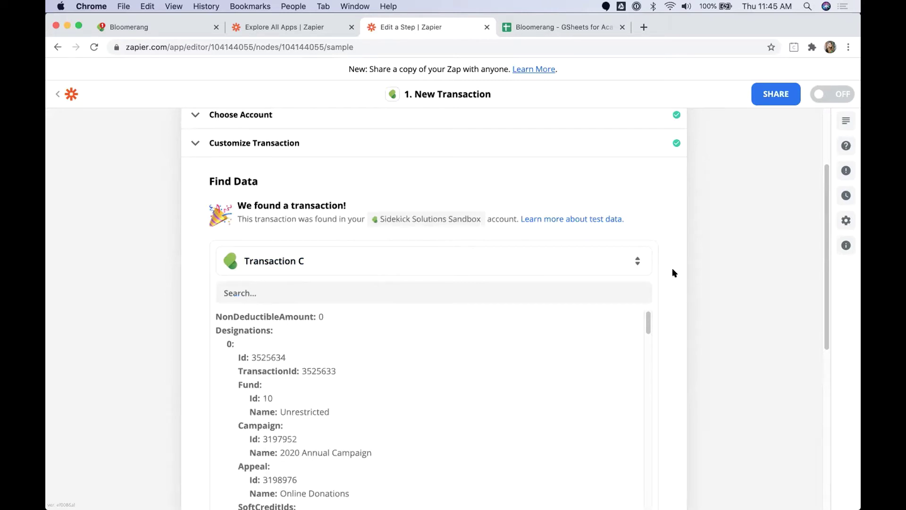
- Switch to the Google Sheets spreadsheet and check the date format in the Start Date column
{"action": "left_click", "coordinate": [580, 26]}
{"action": "left_click", "coordinate": [231, 177]}
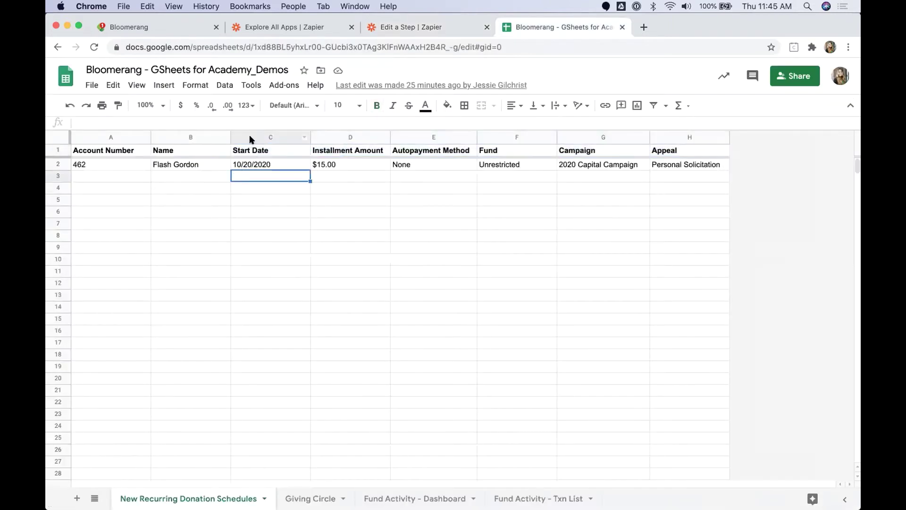
{"action": "left_click", "coordinate": [250, 137]}
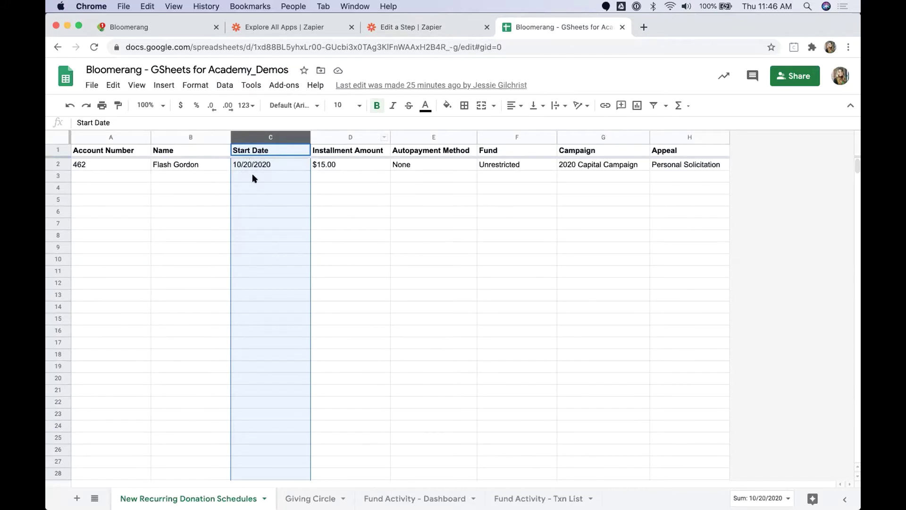
- Return to Zapier and examine the test transaction's data, particularly the format of RecurringDonationStartDate
{"action": "left_click", "coordinate": [376, 29]}
{"action": "scroll", "coordinate": [204, 262], "scroll_direction": "down", "scroll_amount": 2}
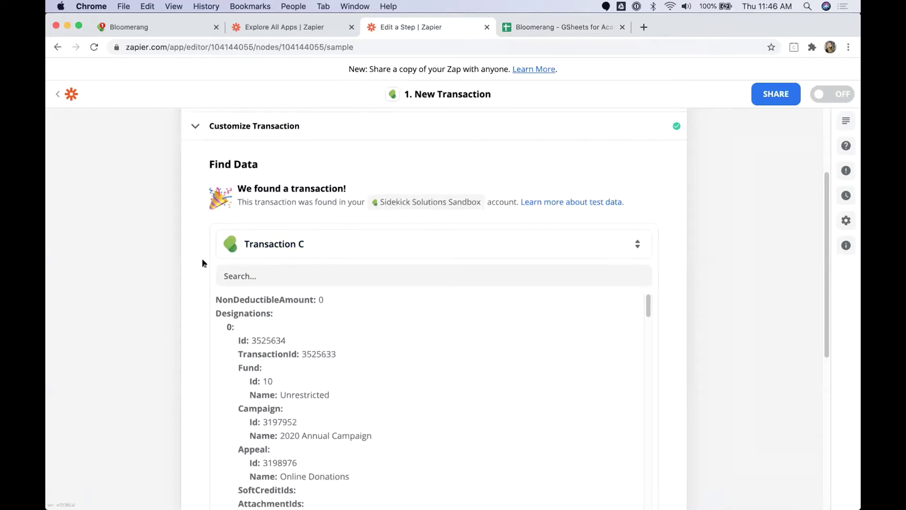
{"action": "scroll", "coordinate": [197, 336], "scroll_direction": "down", "scroll_amount": 3}
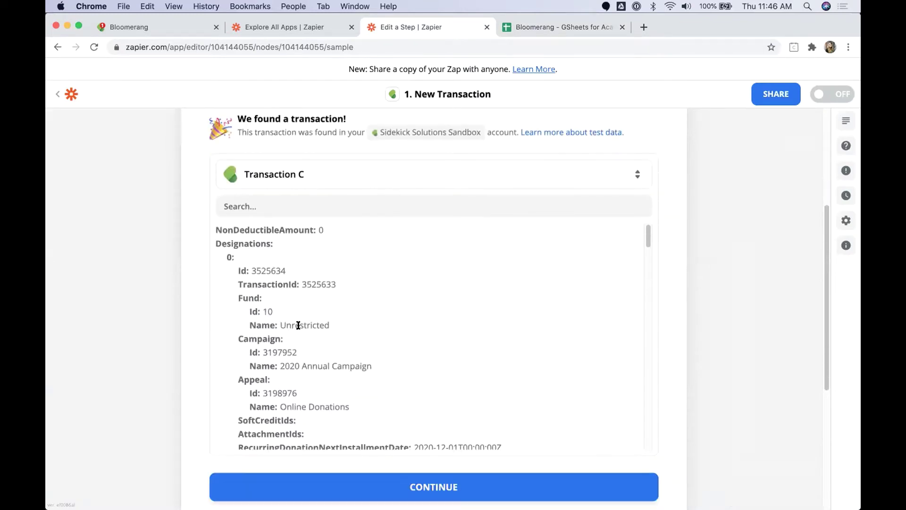
{"action": "scroll", "coordinate": [298, 325], "scroll_direction": "down", "scroll_amount": 5}
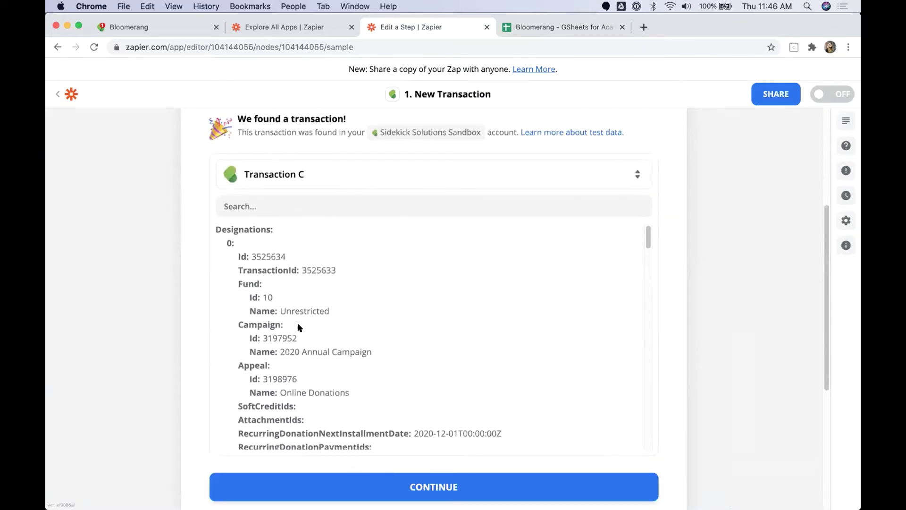
{"action": "scroll", "coordinate": [298, 327], "scroll_direction": "down", "scroll_amount": 1}
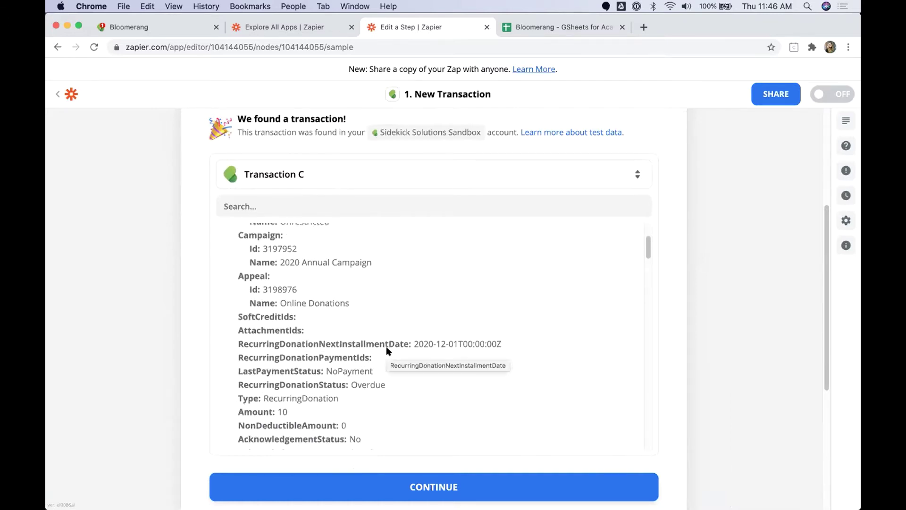
{"action": "scroll", "coordinate": [313, 404], "scroll_direction": "down", "scroll_amount": 2}
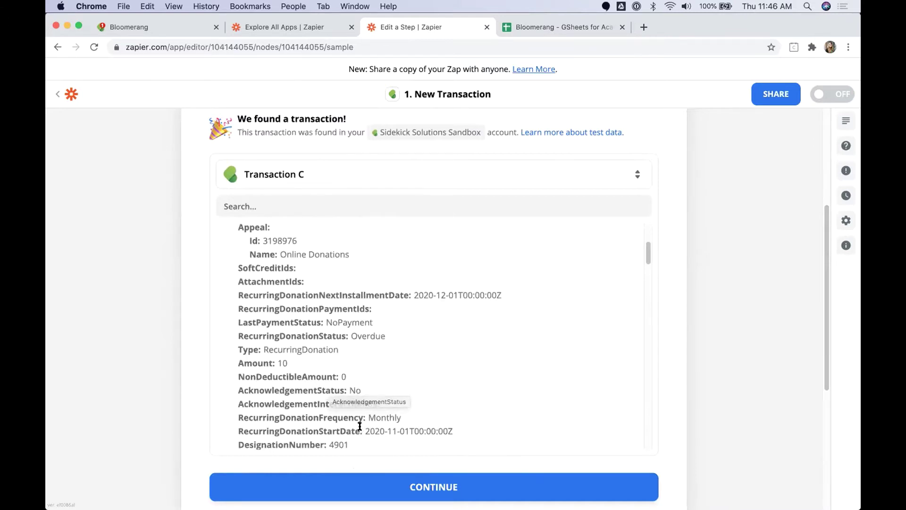
{"action": "left_click_drag", "start_coordinate": [243, 431], "coordinate": [454, 431]}
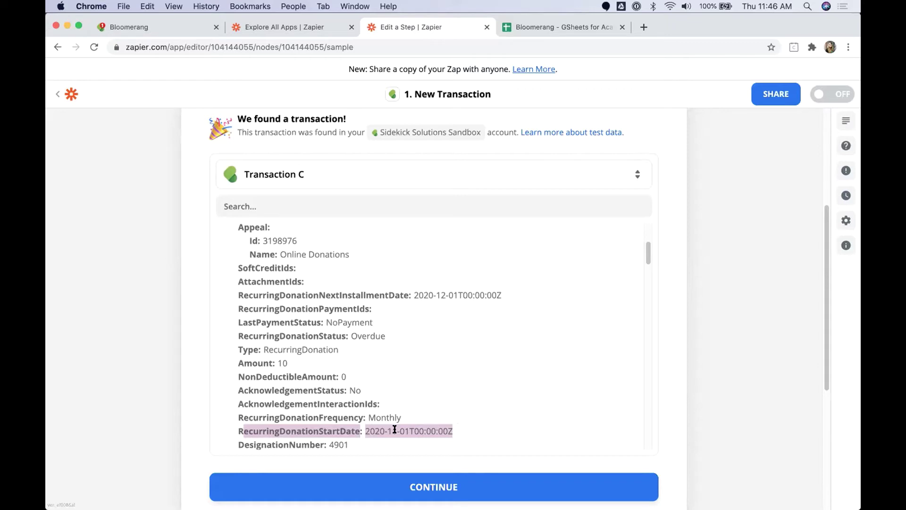
- Set up the Zap's second step as a Formatter by Zapier action with the Date / Time event
{"action": "left_click", "coordinate": [425, 486]}
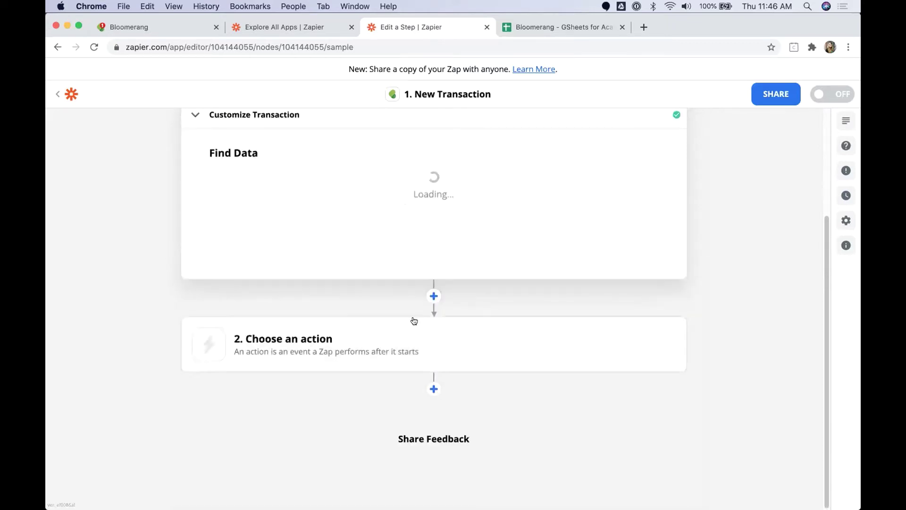
{"action": "type", "text": "Formatt"}
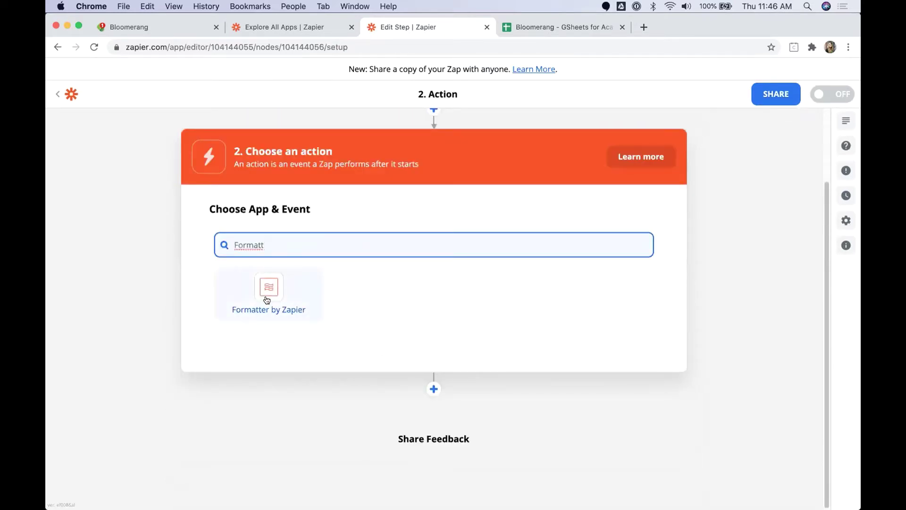
{"action": "left_click", "coordinate": [267, 300]}
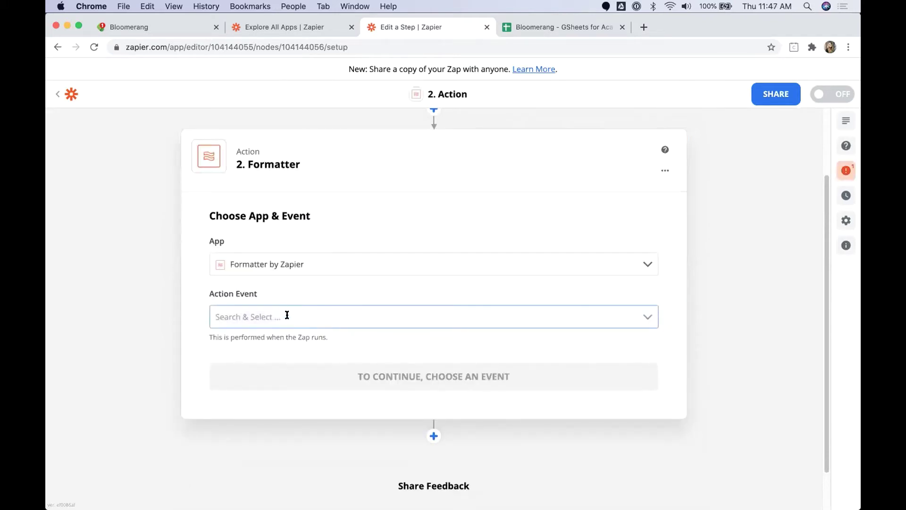
{"action": "left_click", "coordinate": [286, 314]}
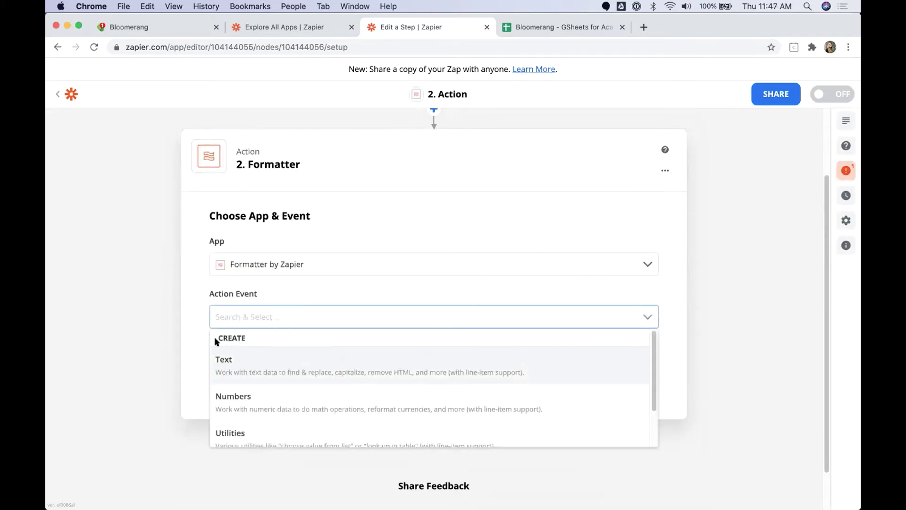
{"action": "scroll", "coordinate": [241, 378], "scroll_direction": "down", "scroll_amount": 2}
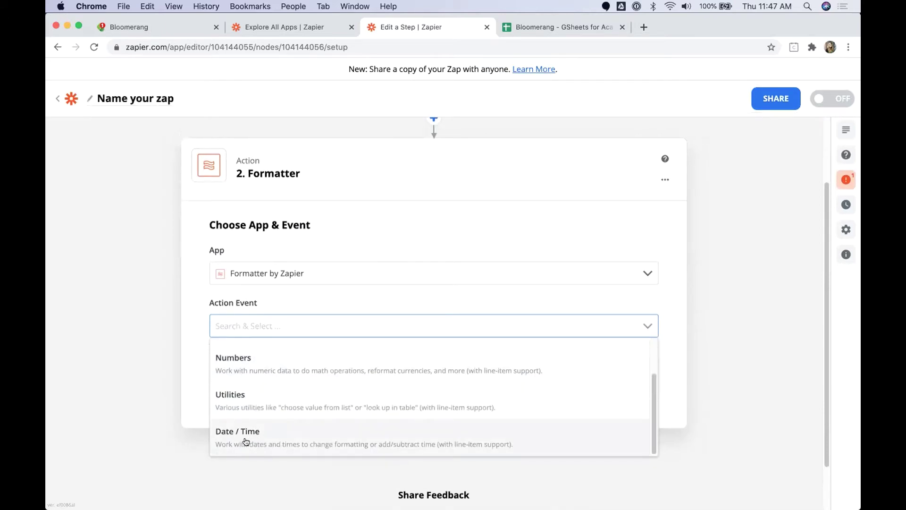
{"action": "left_click", "coordinate": [245, 441]}
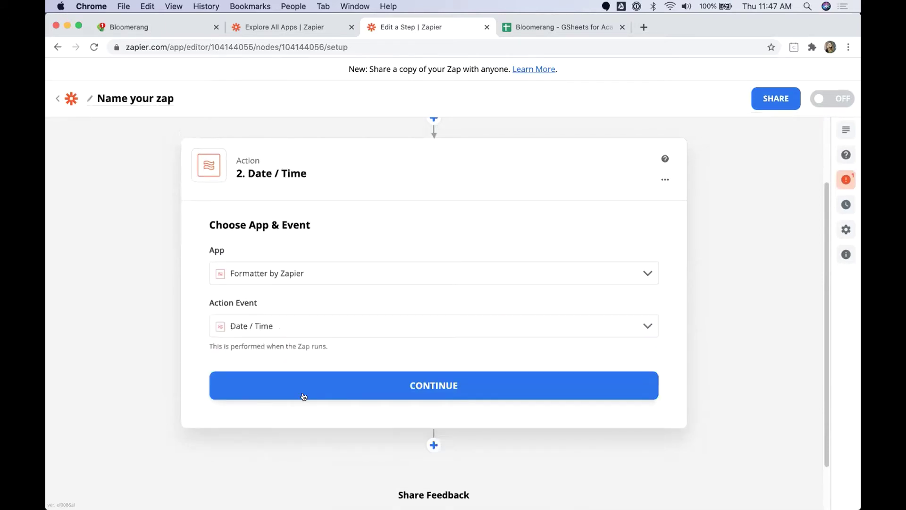
{"action": "left_click", "coordinate": [335, 384]}
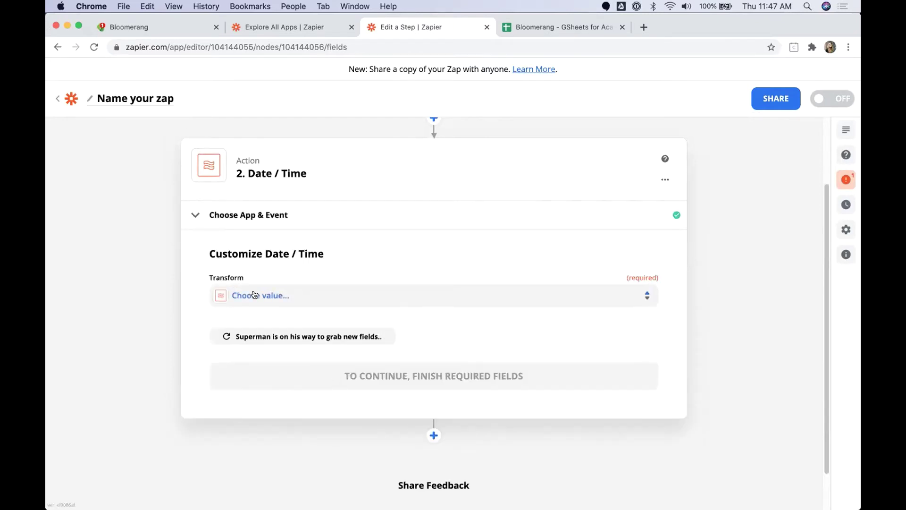
- Set the transform to Format and use the trigger's Designations Recurring Donation Start Date as the input value
{"action": "left_click", "coordinate": [252, 295]}
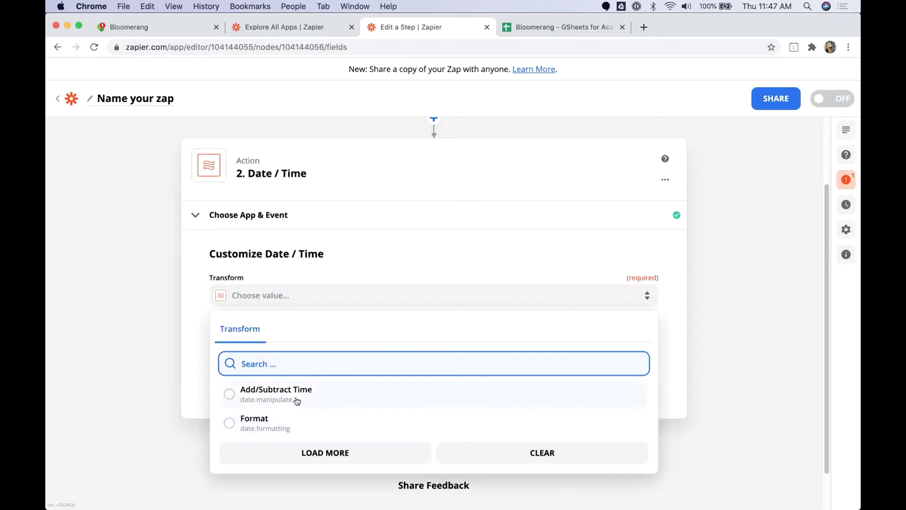
{"action": "left_click", "coordinate": [253, 425]}
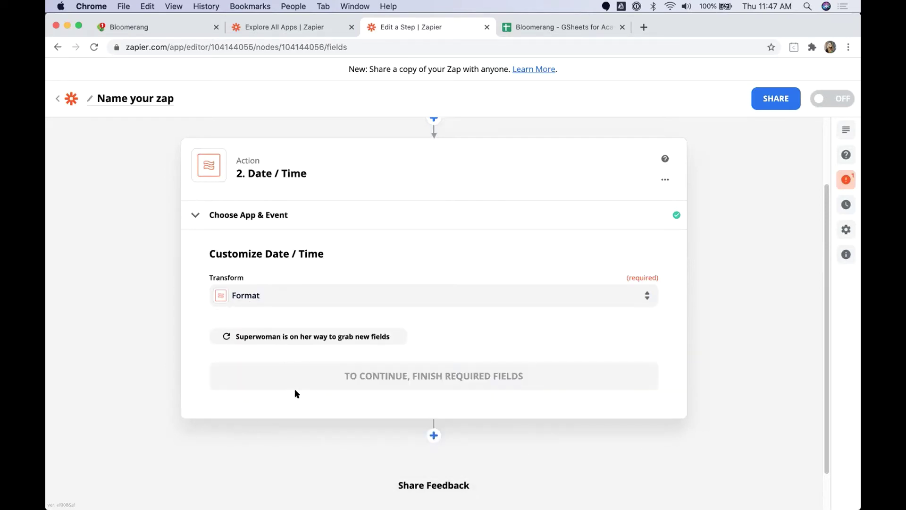
{"action": "scroll", "coordinate": [179, 360], "scroll_direction": "down", "scroll_amount": 4}
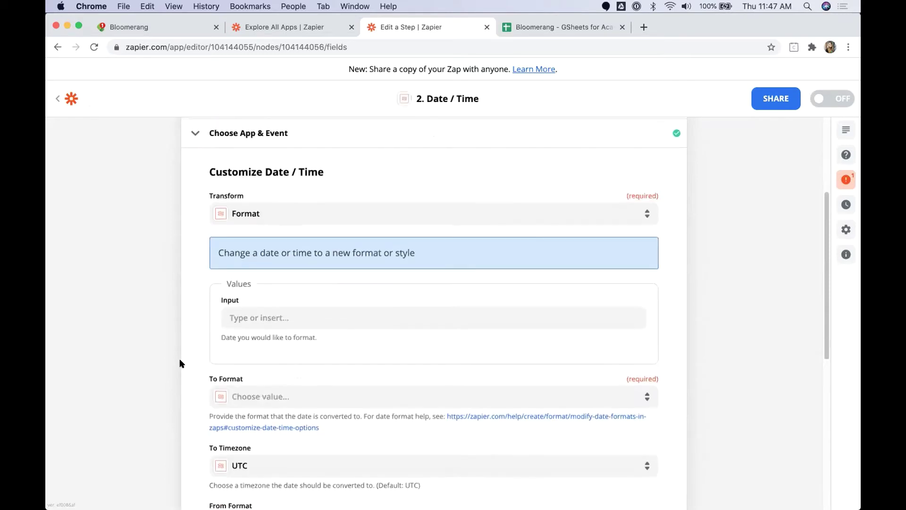
{"action": "left_click", "coordinate": [254, 303]}
{"action": "left_click", "coordinate": [260, 357]}
{"action": "type", "text": "Recu"}
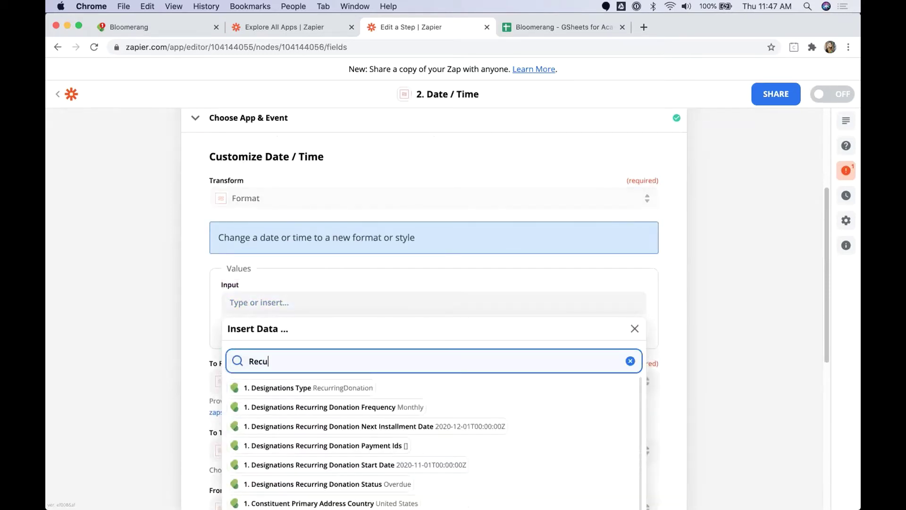
{"action": "type", "text": "rring Donation"}
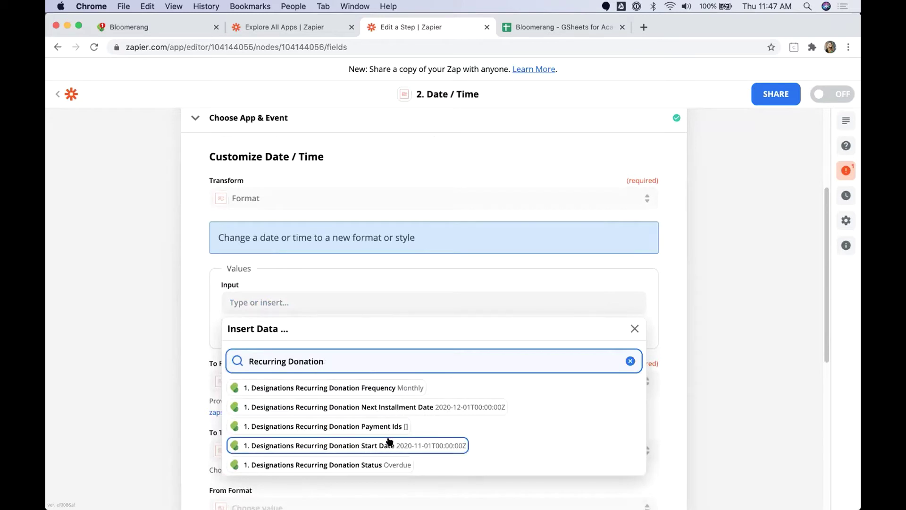
{"action": "left_click", "coordinate": [405, 446]}
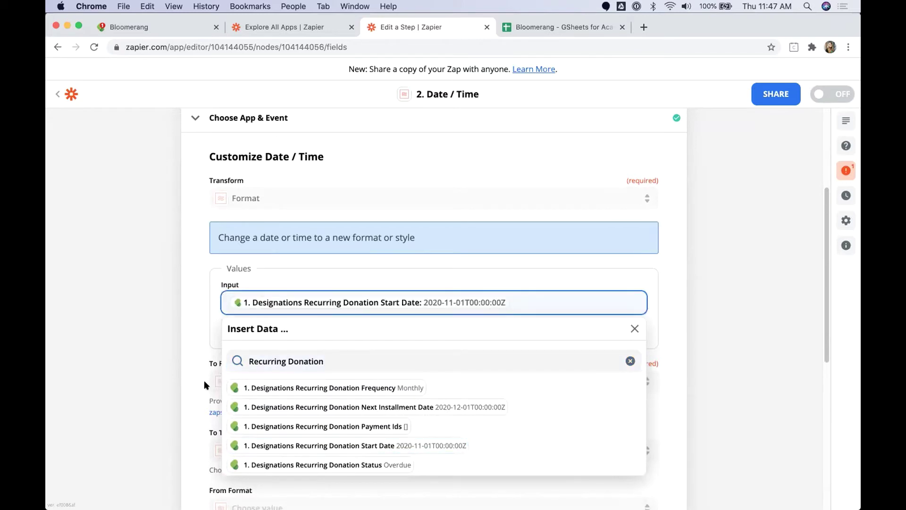
{"action": "left_click", "coordinate": [157, 354]}
- Set the output date format to MM/DD/YYYY, keep the remaining format and timezone defaults, and continue to the test
{"action": "scroll", "coordinate": [159, 355], "scroll_direction": "down", "scroll_amount": 2}
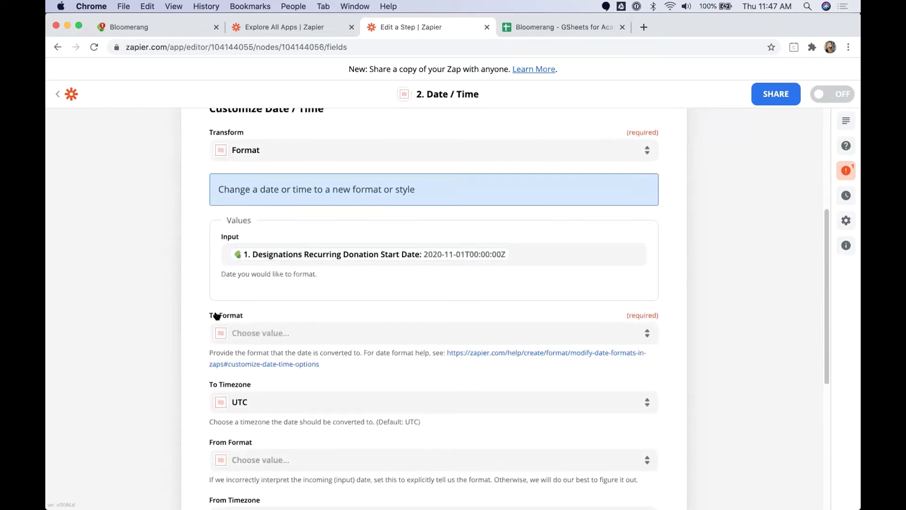
{"action": "left_click_drag", "start_coordinate": [241, 315], "coordinate": [208, 316]}
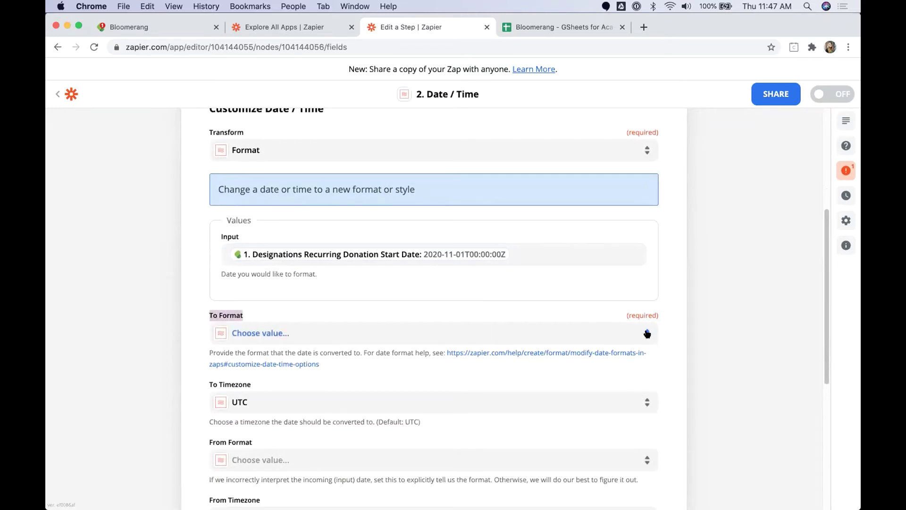
{"action": "left_click", "coordinate": [491, 334]}
{"action": "scroll", "coordinate": [400, 453], "scroll_direction": "down", "scroll_amount": 1}
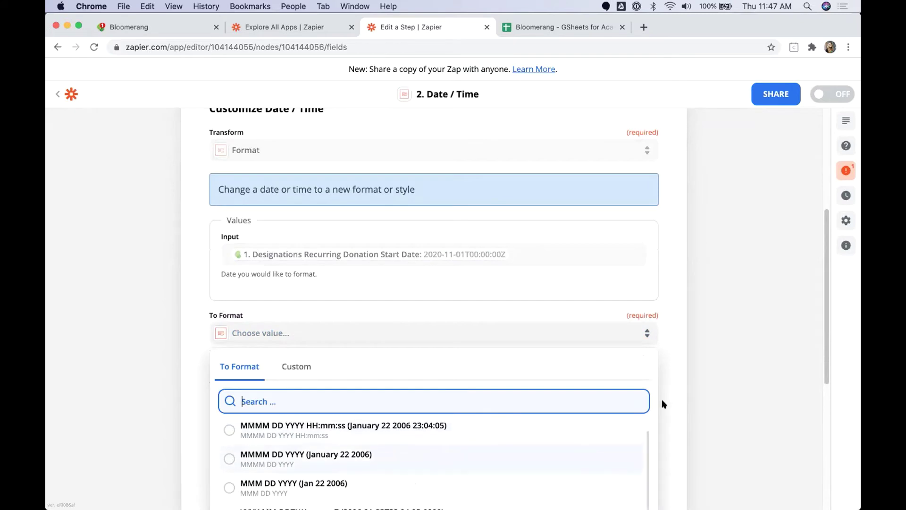
{"action": "scroll", "coordinate": [673, 399], "scroll_direction": "down", "scroll_amount": 1}
{"action": "scroll", "coordinate": [686, 392], "scroll_direction": "down", "scroll_amount": 3}
{"action": "scroll", "coordinate": [410, 407], "scroll_direction": "down", "scroll_amount": 1}
{"action": "scroll", "coordinate": [410, 407], "scroll_direction": "down", "scroll_amount": 1}
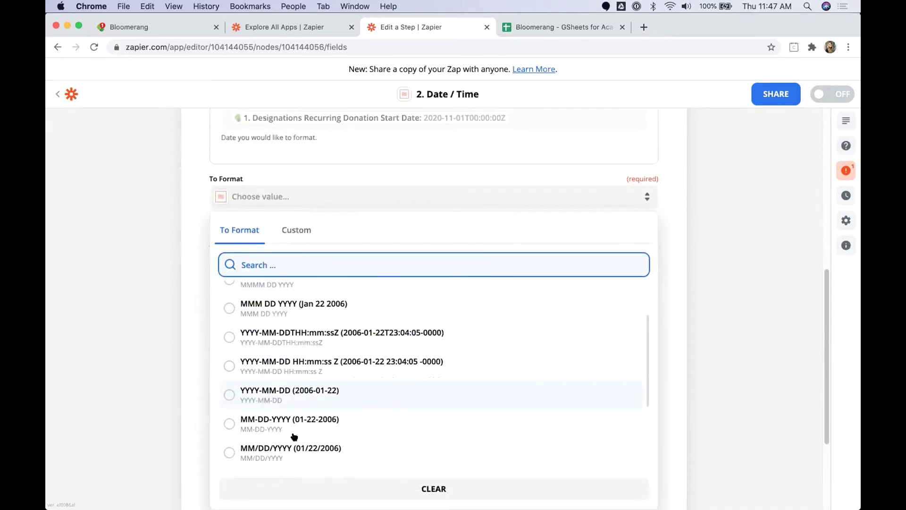
{"action": "left_click", "coordinate": [274, 451]}
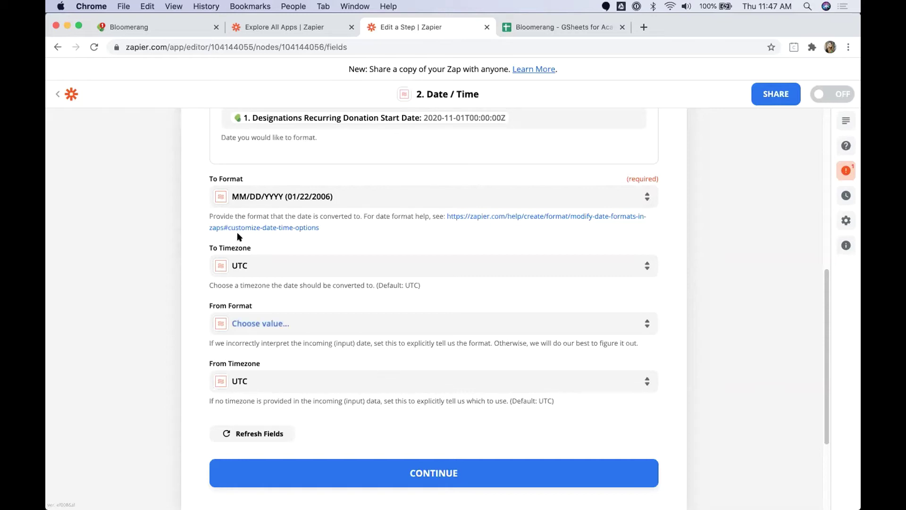
{"action": "left_click", "coordinate": [415, 471]}
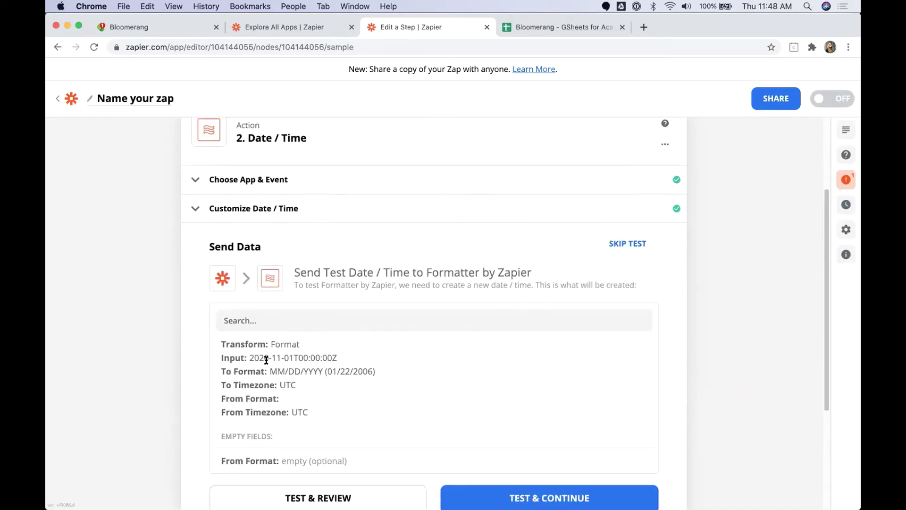
- Check the input date that will be sent, run the Date / Time test, and review the output date
{"action": "left_click_drag", "start_coordinate": [249, 357], "coordinate": [337, 355]}
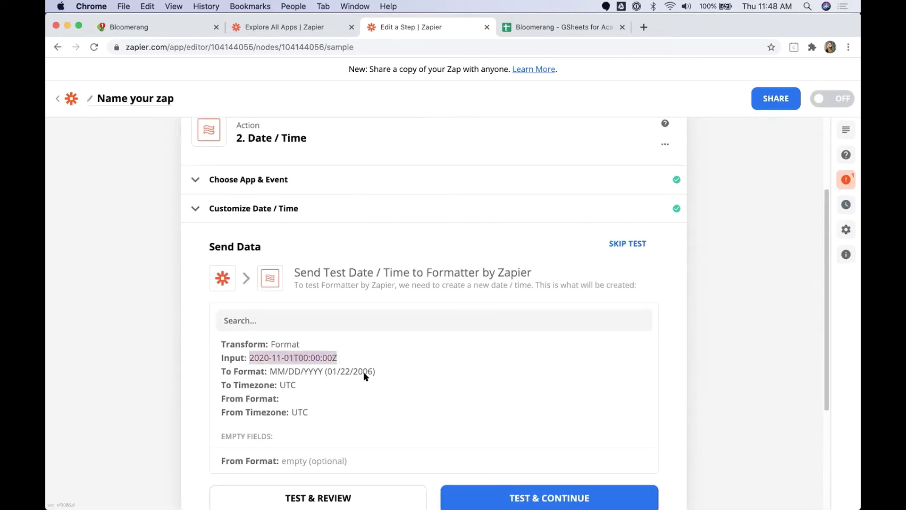
{"action": "scroll", "coordinate": [318, 418], "scroll_direction": "down", "scroll_amount": 1}
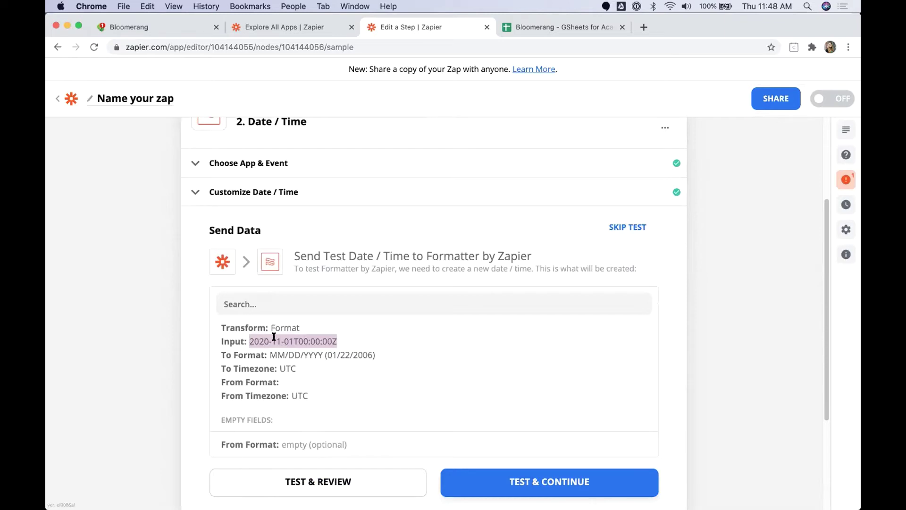
{"action": "left_click", "coordinate": [312, 478]}
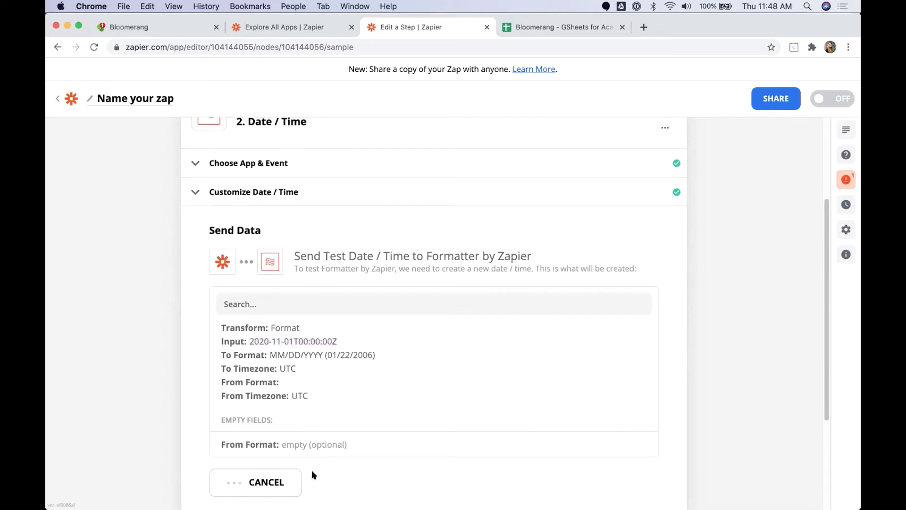
{"action": "left_click_drag", "start_coordinate": [291, 417], "coordinate": [242, 414]}
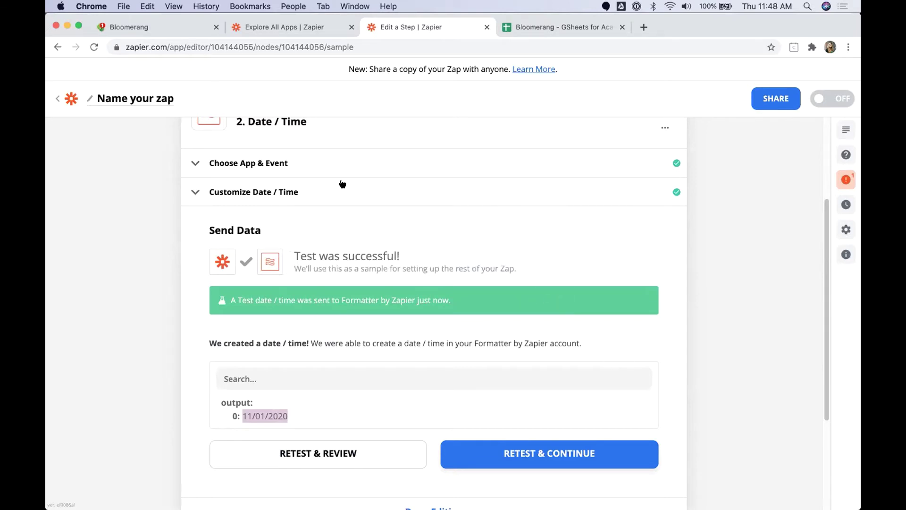
- Look over the trigger and formatter steps, and finish editing the Date / Time action
{"action": "scroll", "coordinate": [319, 260], "scroll_direction": "up", "scroll_amount": 1}
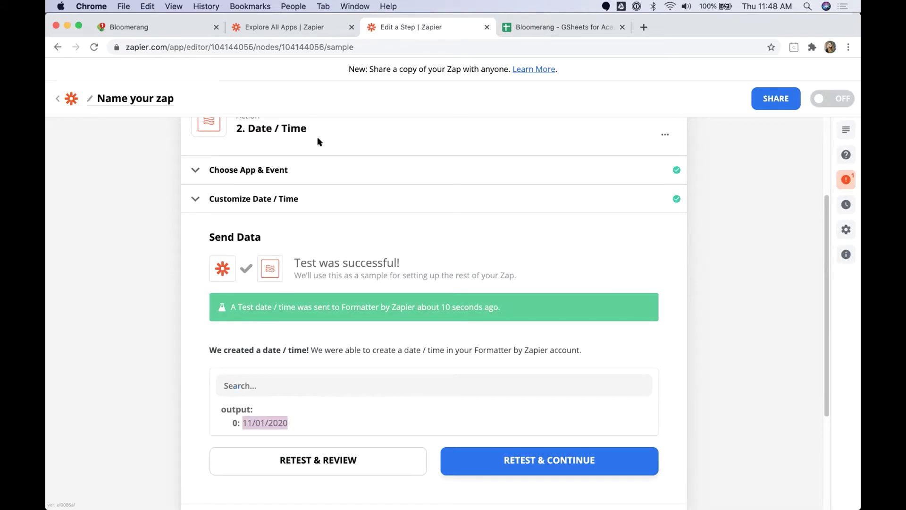
{"action": "scroll", "coordinate": [357, 287], "scroll_direction": "up", "scroll_amount": 3}
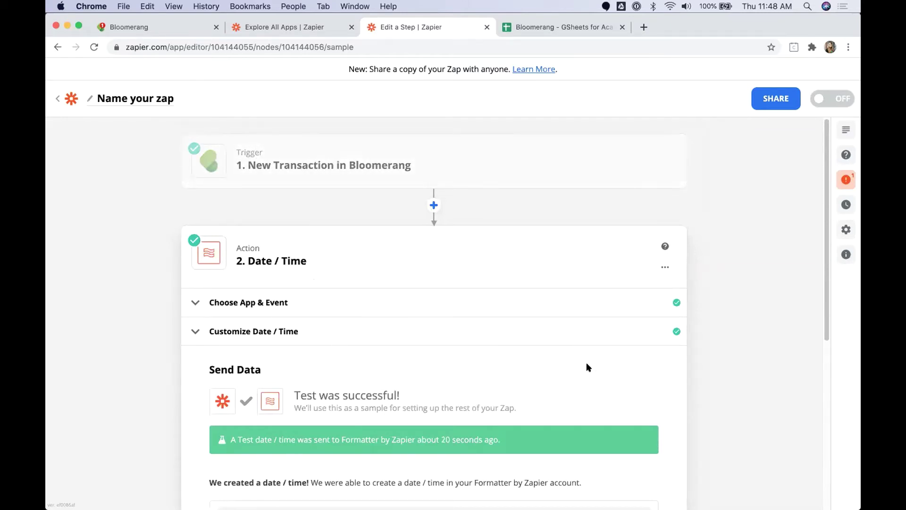
{"action": "scroll", "coordinate": [589, 364], "scroll_direction": "down", "scroll_amount": 5}
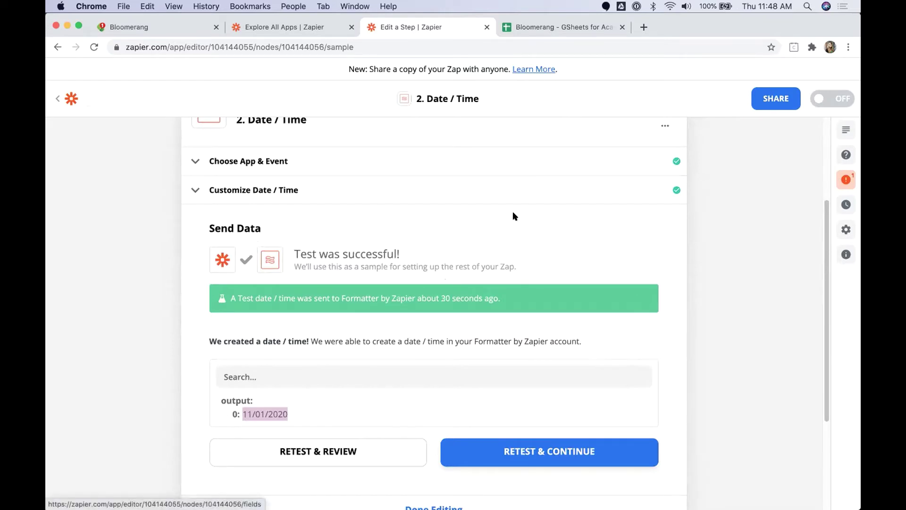
{"action": "scroll", "coordinate": [513, 211], "scroll_direction": "down", "scroll_amount": 3}
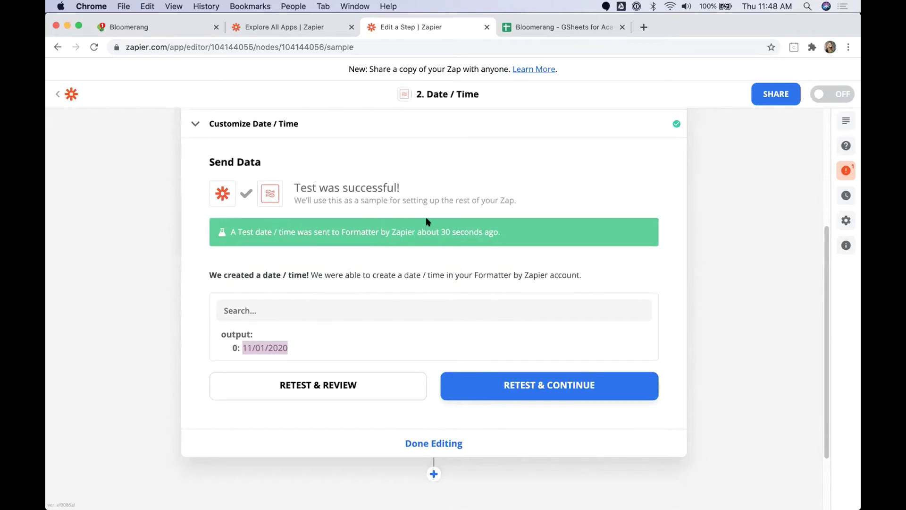
{"action": "left_click", "coordinate": [417, 439]}
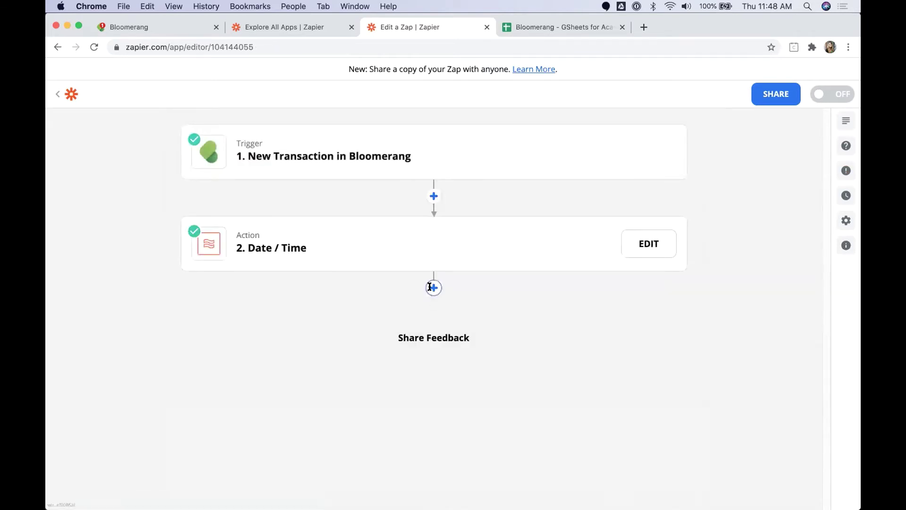
- Add a Google Sheets action after the Date / Time step with the Create Spreadsheet Row event
{"action": "left_click", "coordinate": [433, 287]}
{"action": "type", "text": "Gogle"}
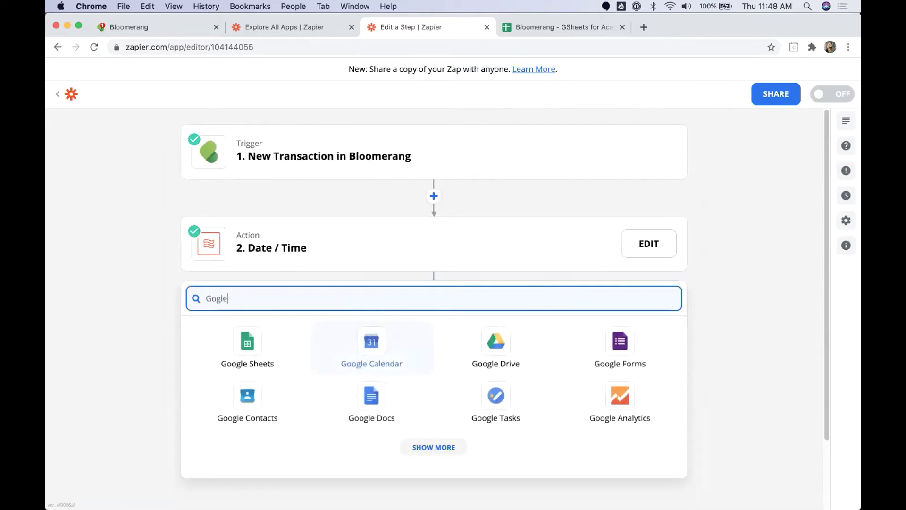
{"action": "left_click", "coordinate": [260, 352]}
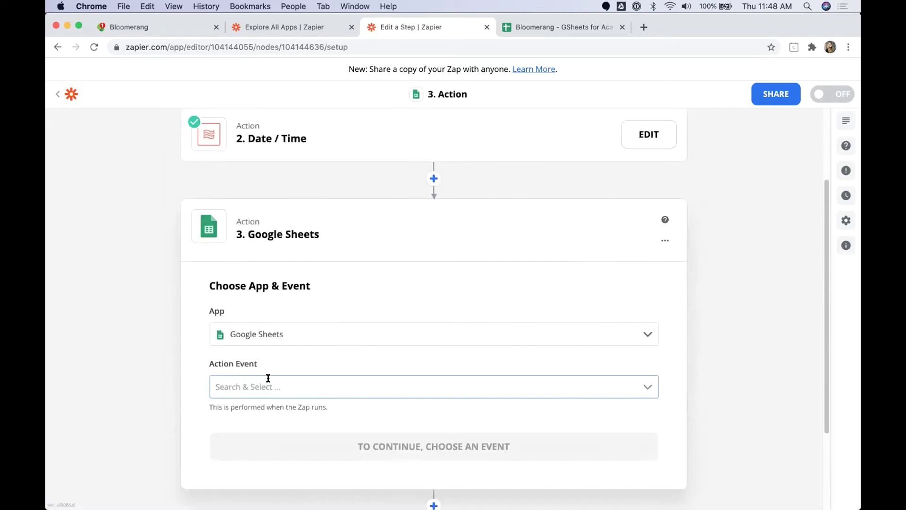
{"action": "left_click", "coordinate": [274, 386]}
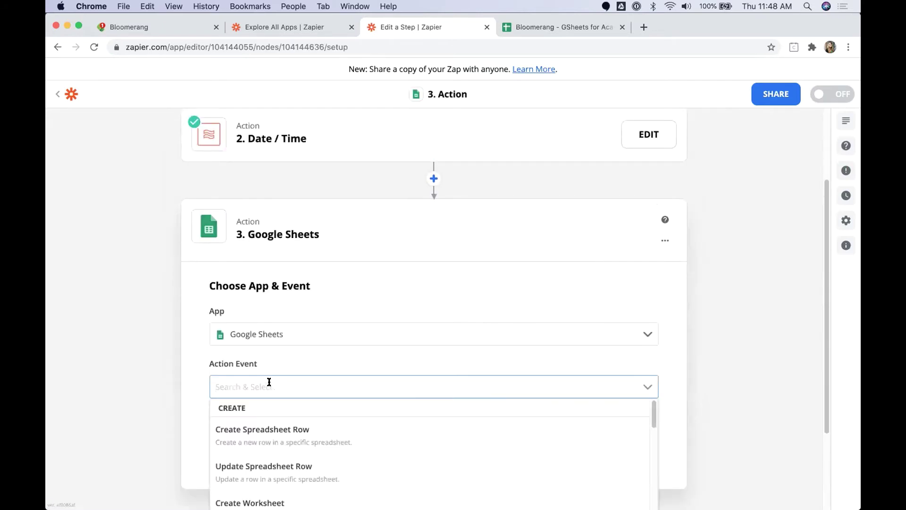
{"action": "left_click", "coordinate": [263, 431]}
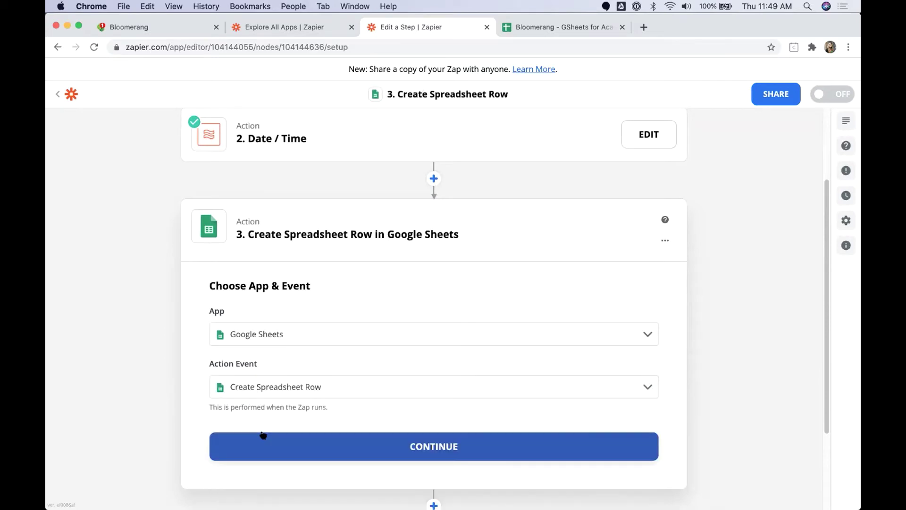
{"action": "left_click", "coordinate": [264, 435]}
- Choose the connected Google Sheets account for the action and continue to the spreadsheet row settings
{"action": "left_click", "coordinate": [263, 365]}
{"action": "left_click", "coordinate": [265, 397]}
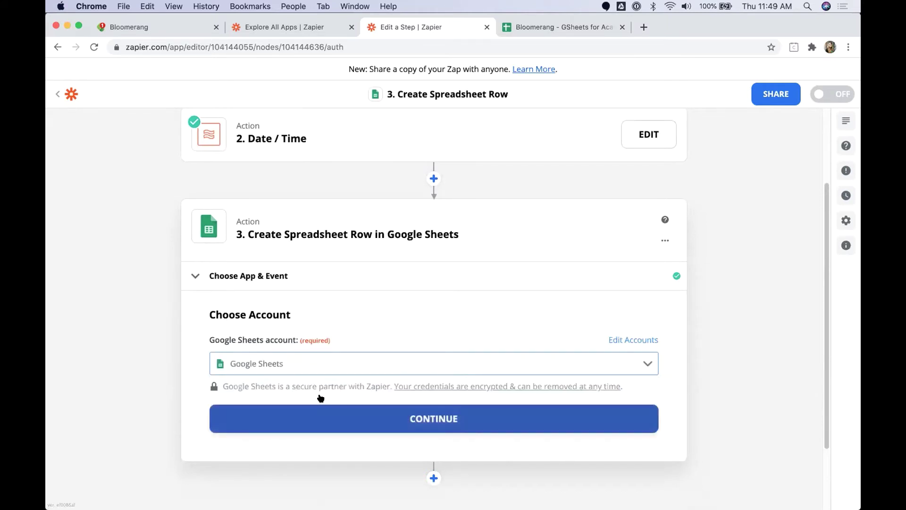
{"action": "left_click", "coordinate": [360, 416]}
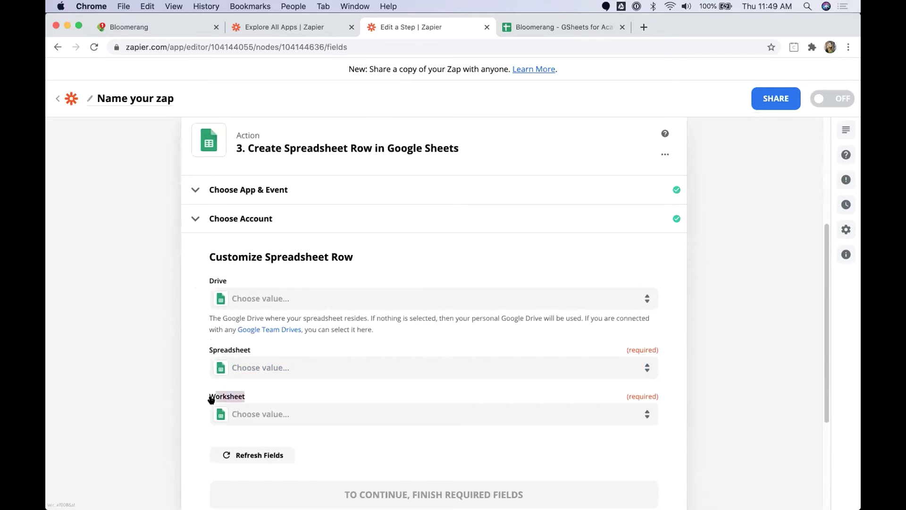
- Select the Bloomerang - GSheets for Academy_Demos spreadsheet and its New Recurring Donation Schedules worksheet for the new row
{"action": "left_click", "coordinate": [291, 368]}
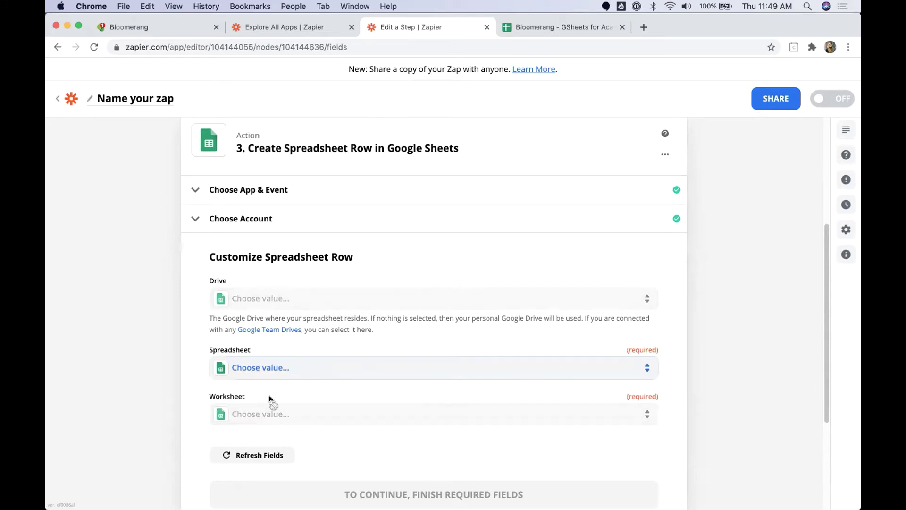
{"action": "type", "text": "Bloomerang"}
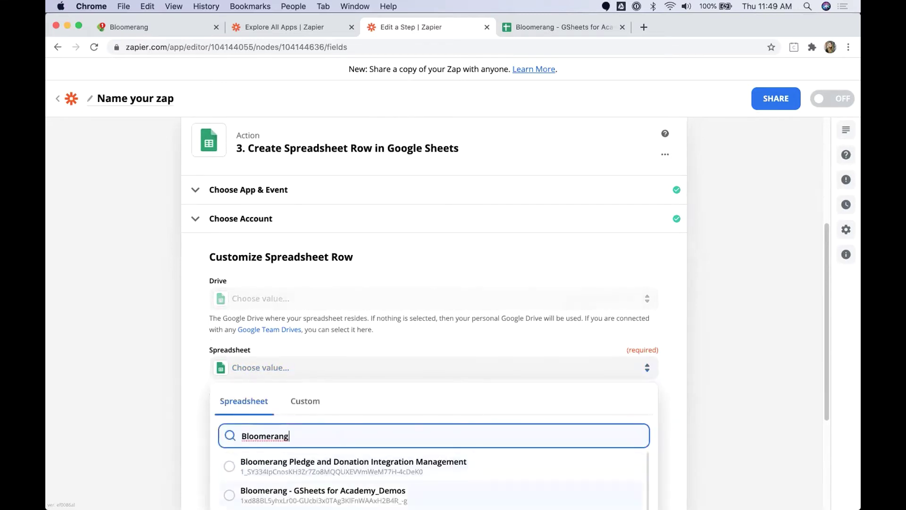
{"action": "left_click", "coordinate": [378, 491]}
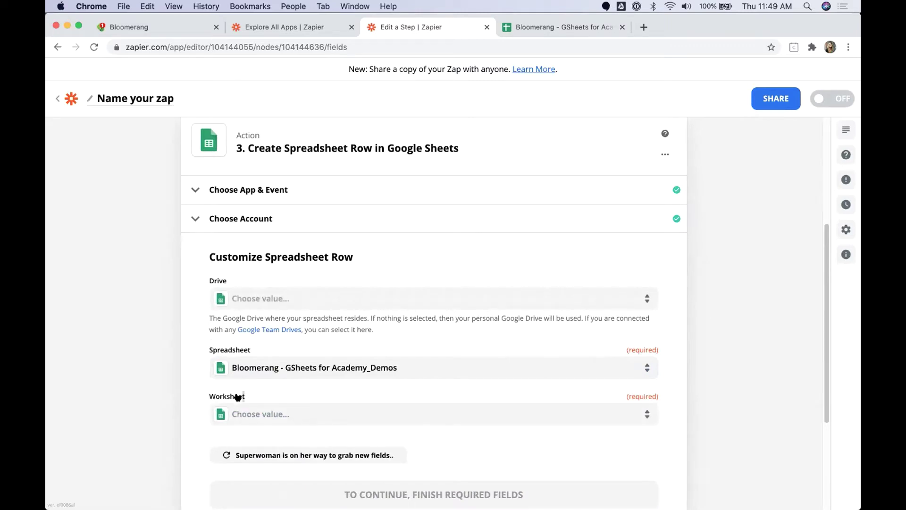
{"action": "left_click", "coordinate": [245, 413]}
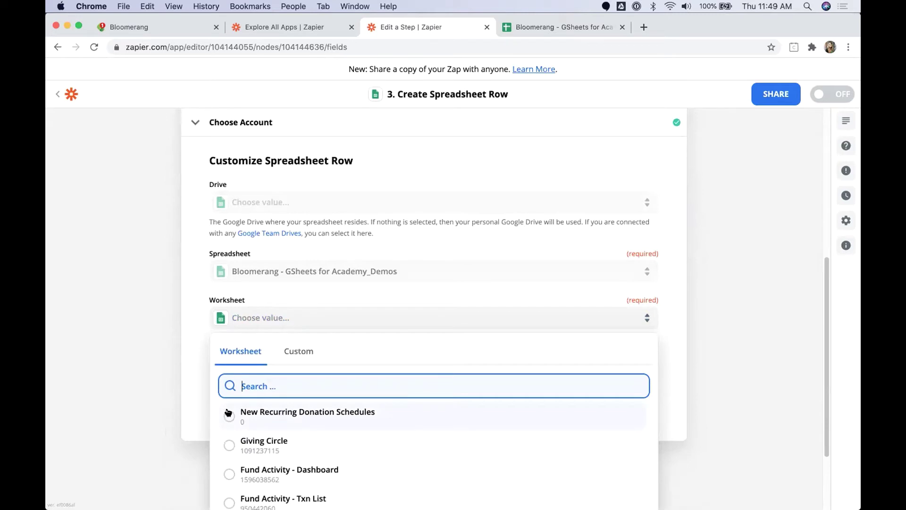
{"action": "scroll", "coordinate": [207, 420], "scroll_direction": "down", "scroll_amount": 1}
{"action": "scroll", "coordinate": [216, 429], "scroll_direction": "down", "scroll_amount": 1}
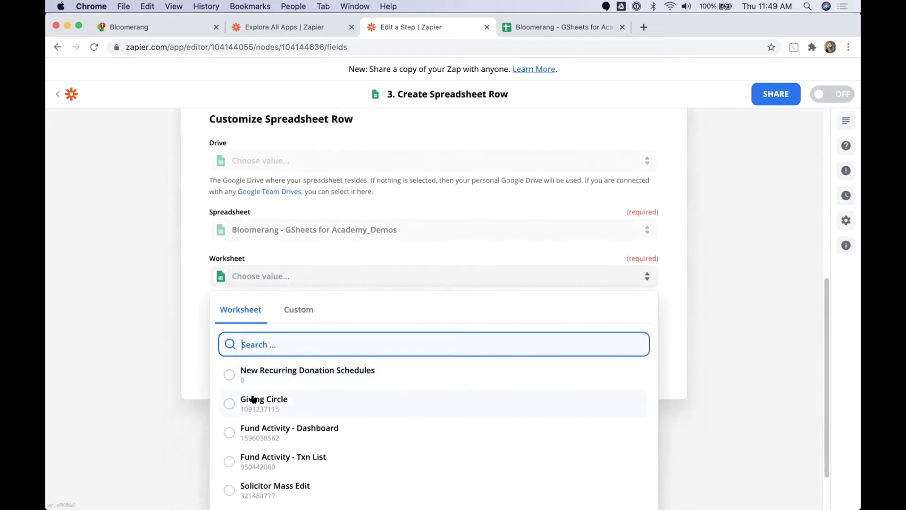
{"action": "left_click", "coordinate": [271, 374]}
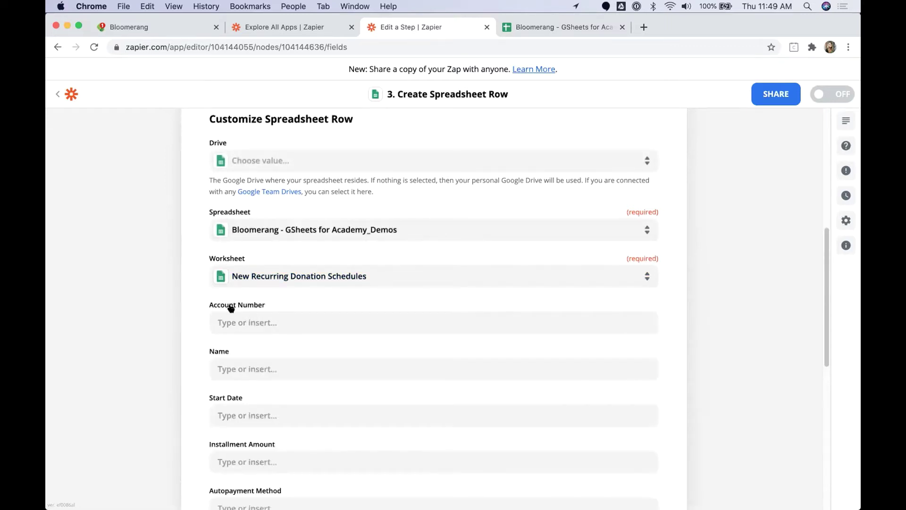
- Compare the row fields with the column headers in the Google Sheets worksheet, and review the preceding Zap steps
{"action": "triple_click", "coordinate": [232, 307]}
{"action": "double_click", "coordinate": [224, 351]}
{"action": "left_click", "coordinate": [564, 28]}
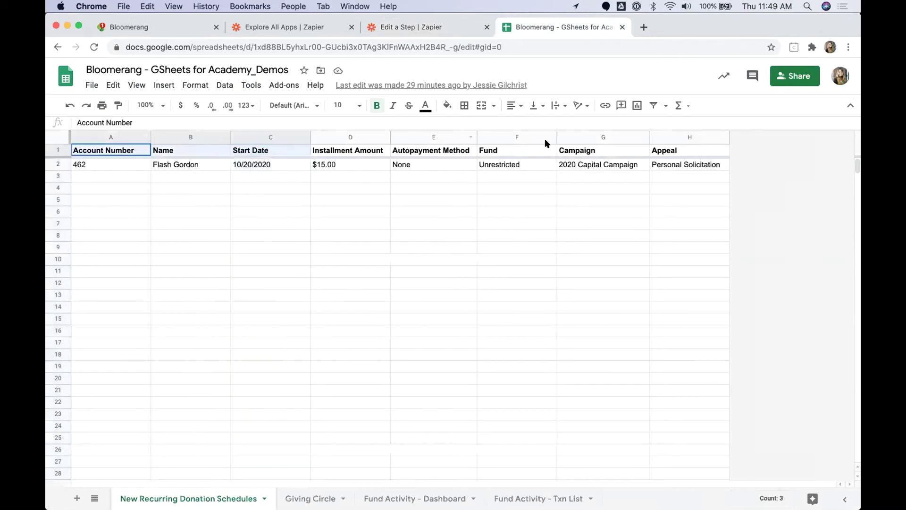
{"action": "left_click", "coordinate": [688, 150], "text": "shift"}
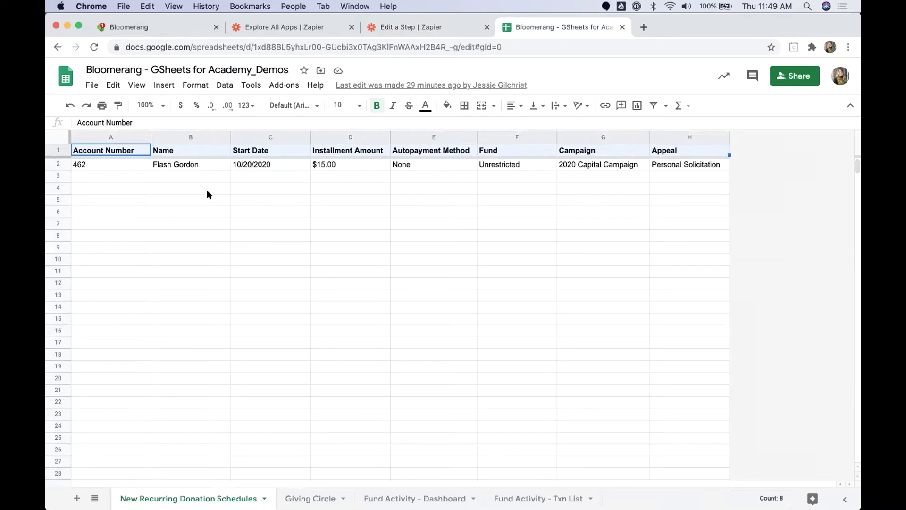
{"action": "left_click", "coordinate": [435, 30]}
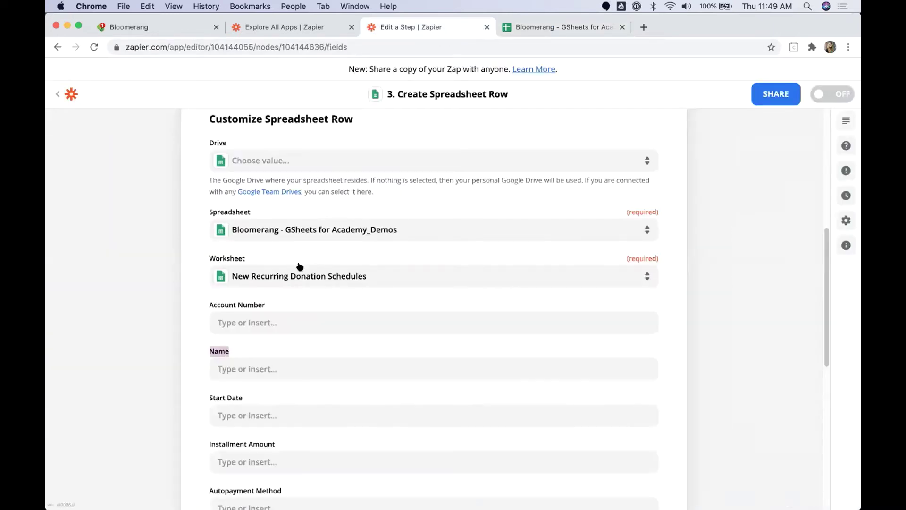
{"action": "scroll", "coordinate": [301, 263], "scroll_direction": "down", "scroll_amount": 1}
{"action": "scroll", "coordinate": [302, 262], "scroll_direction": "down", "scroll_amount": 2}
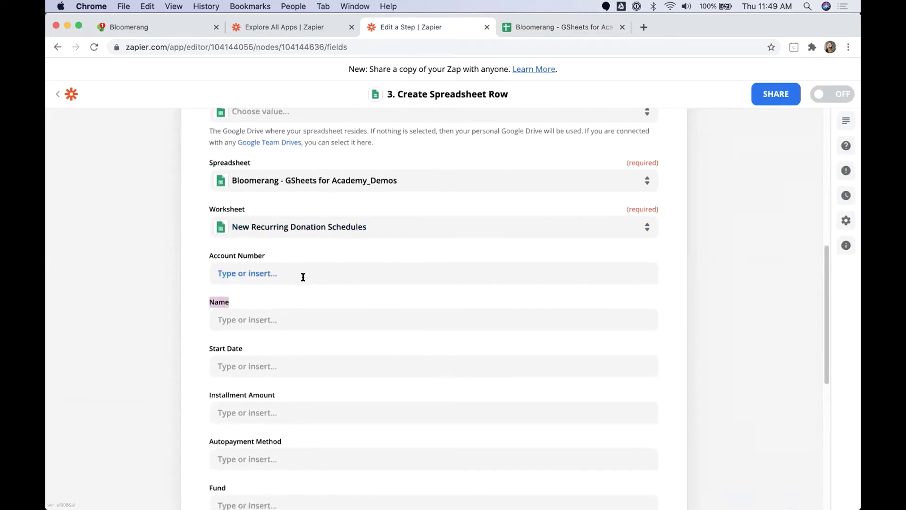
{"action": "scroll", "coordinate": [297, 280], "scroll_direction": "up", "scroll_amount": 10}
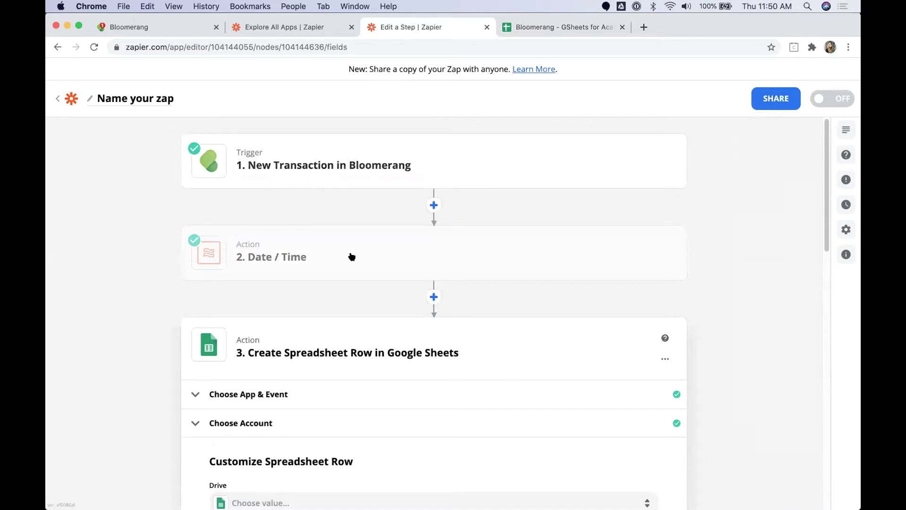
{"action": "scroll", "coordinate": [353, 257], "scroll_direction": "down", "scroll_amount": 7}
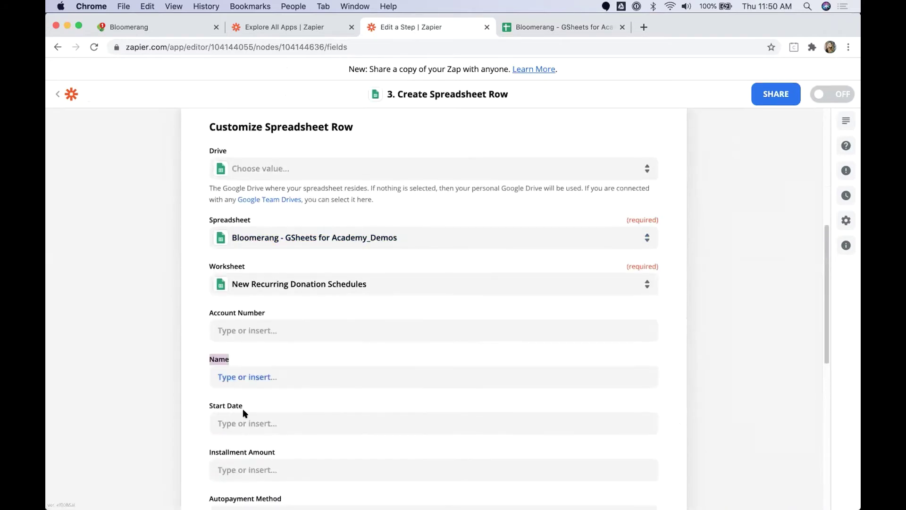
{"action": "scroll", "coordinate": [255, 409], "scroll_direction": "down", "scroll_amount": 3}
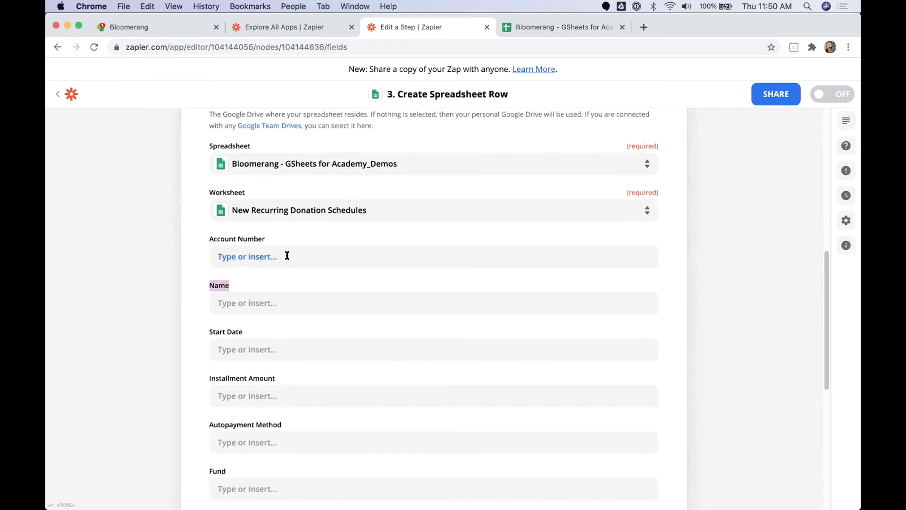
- Map the Account Number field to Constituent Account Number from the Bloomerang transaction trigger
{"action": "left_click", "coordinate": [240, 255]}
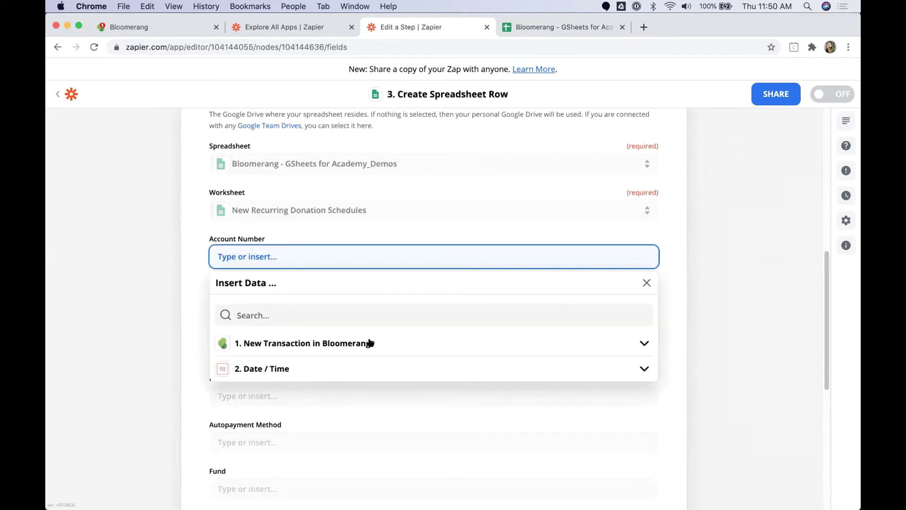
{"action": "left_click", "coordinate": [637, 344]}
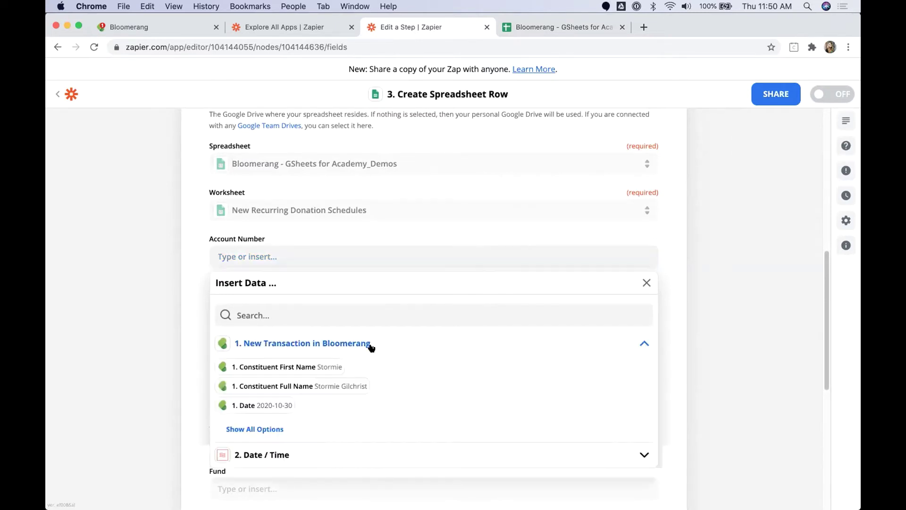
{"action": "left_click", "coordinate": [263, 429]}
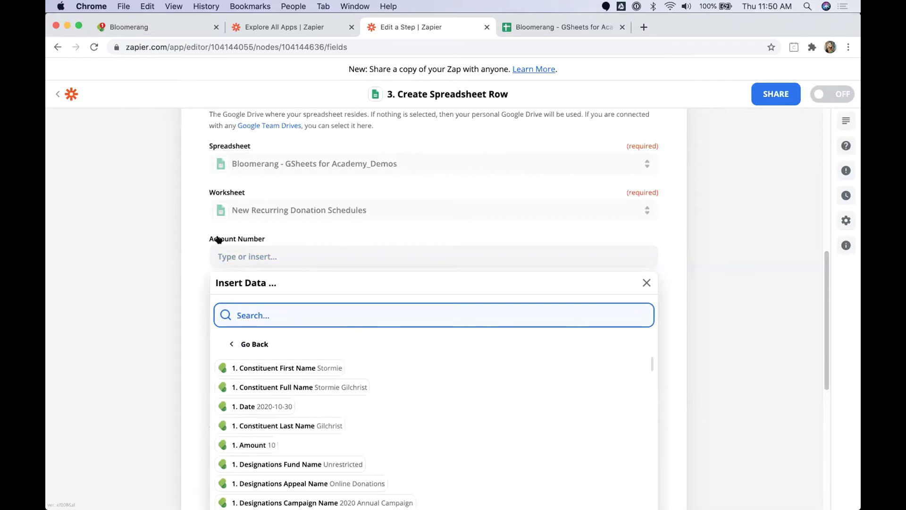
{"action": "type", "text": "Account Nu"}
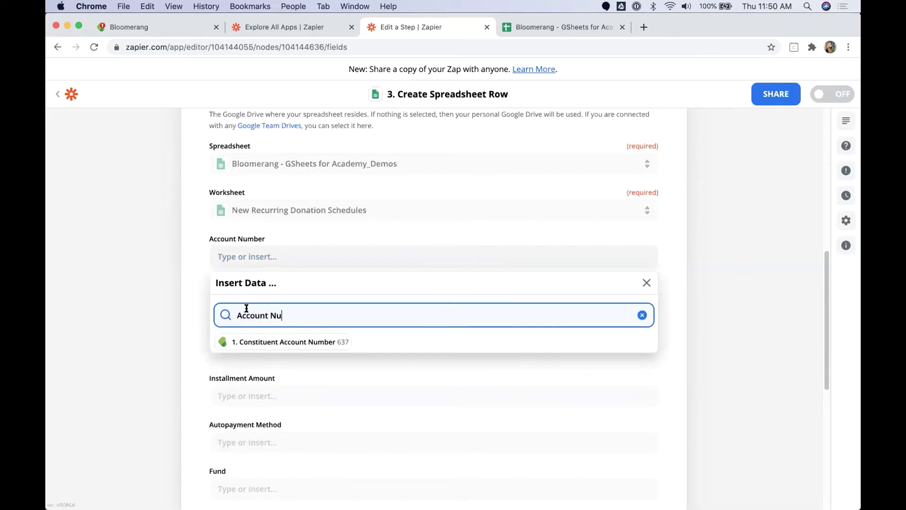
{"action": "left_click", "coordinate": [283, 341]}
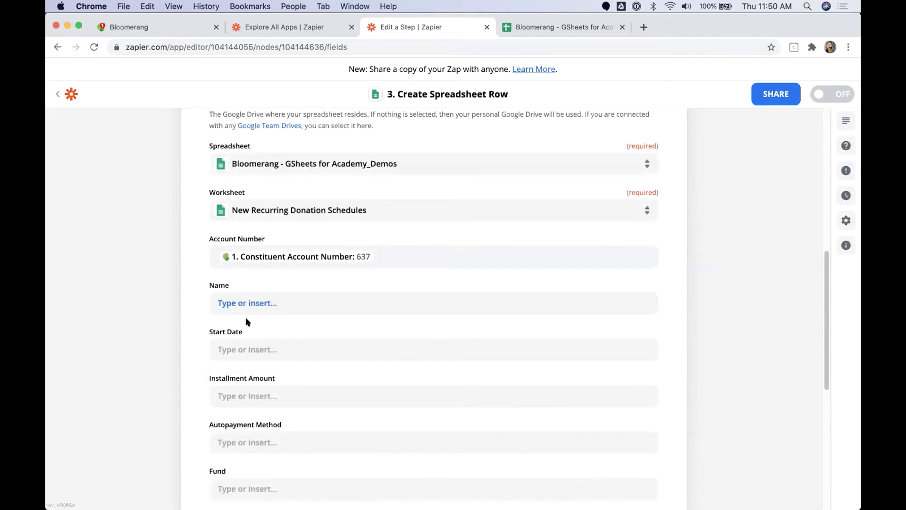
- Map the Name field to Constituent Full Name from the Bloomerang trigger
{"action": "left_click", "coordinate": [245, 315]}
{"action": "left_click", "coordinate": [255, 360]}
{"action": "type", "text": "Name"}
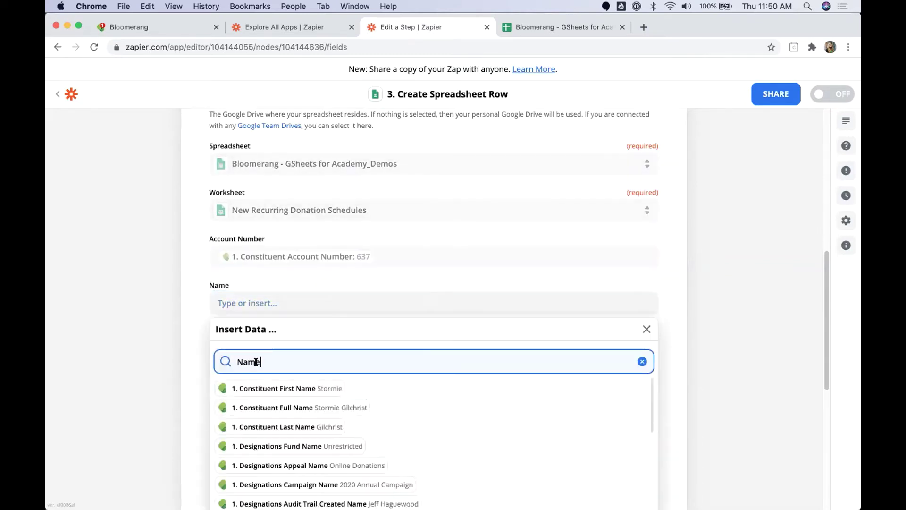
{"action": "left_click", "coordinate": [287, 407]}
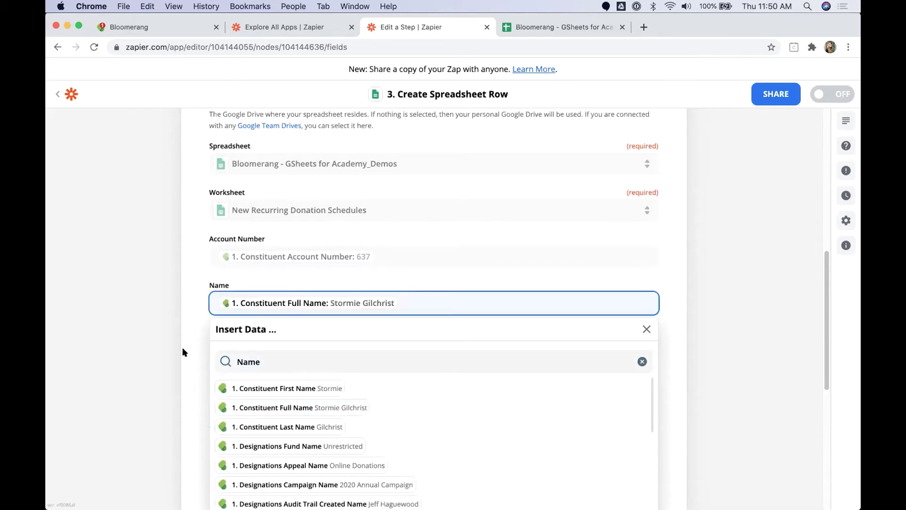
{"action": "left_click", "coordinate": [183, 351]}
- Map the Start Date field to the reformatted Designations Recurringdonationstartdate output of the Date / Time step
{"action": "left_click", "coordinate": [244, 348]}
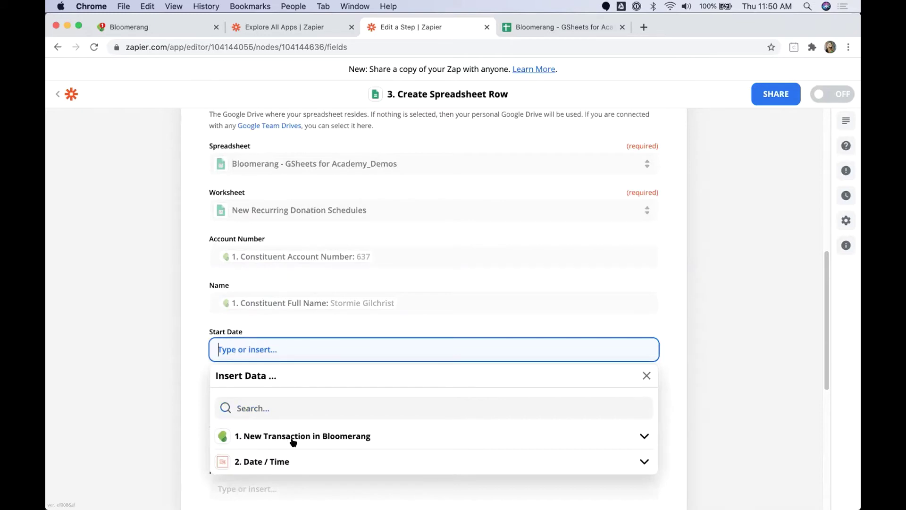
{"action": "left_click", "coordinate": [639, 460]}
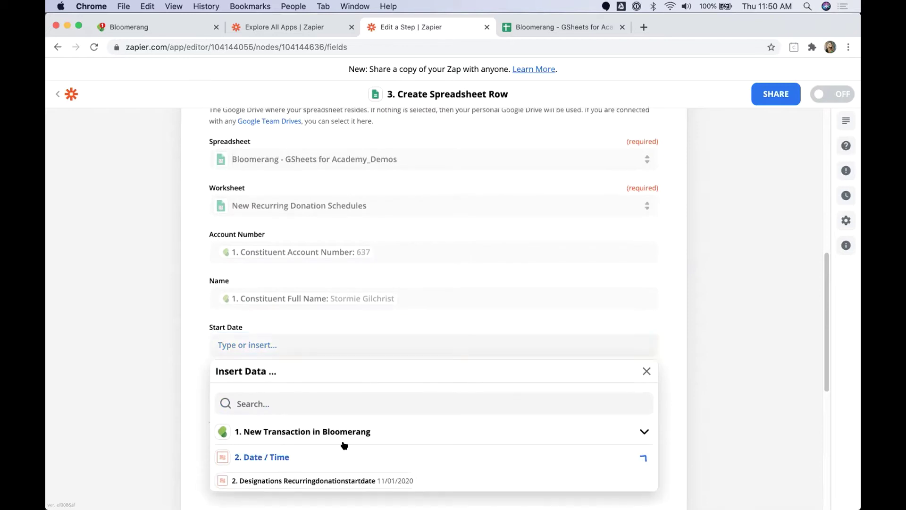
{"action": "scroll", "coordinate": [368, 455], "scroll_direction": "down", "scroll_amount": 1}
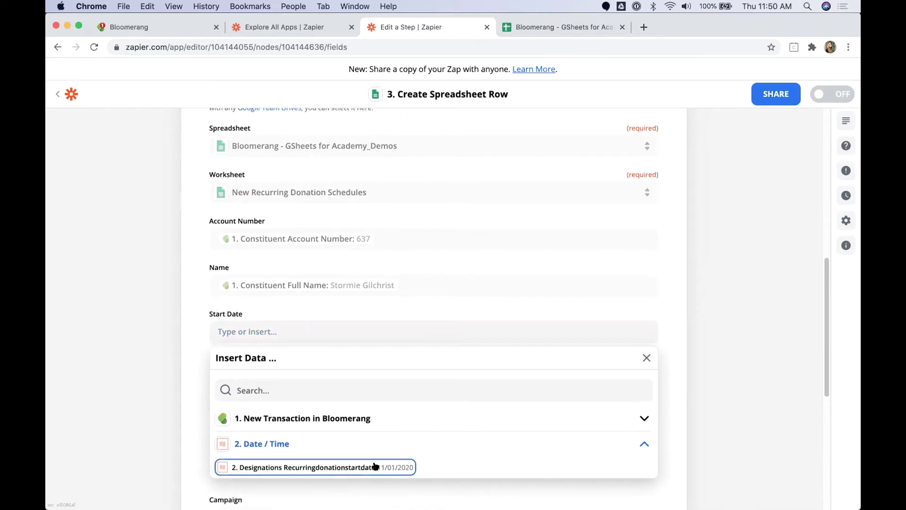
{"action": "left_click", "coordinate": [380, 467]}
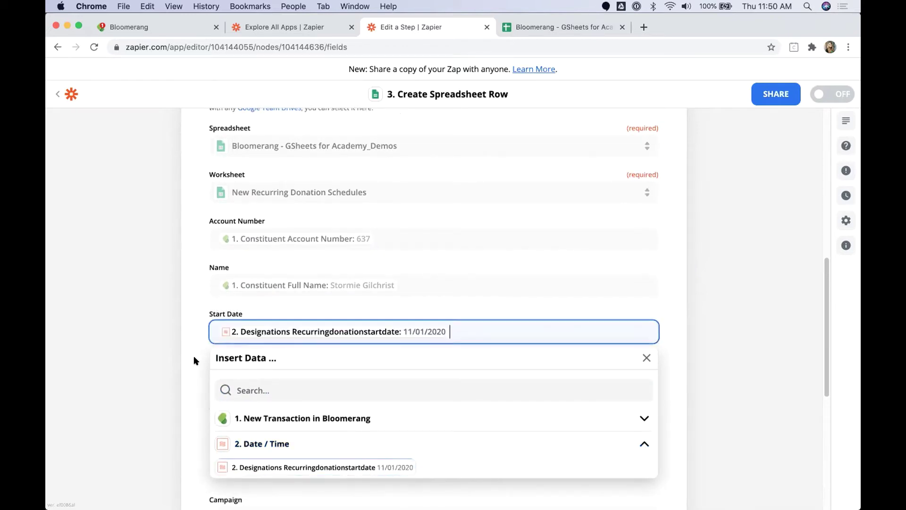
{"action": "left_click", "coordinate": [259, 318]}
- Search the trigger data for Installment, Recurring Donation and Amount, and map the Installment Amount field to Amount
{"action": "left_click", "coordinate": [275, 378]}
{"action": "type", "text": "Installment"}
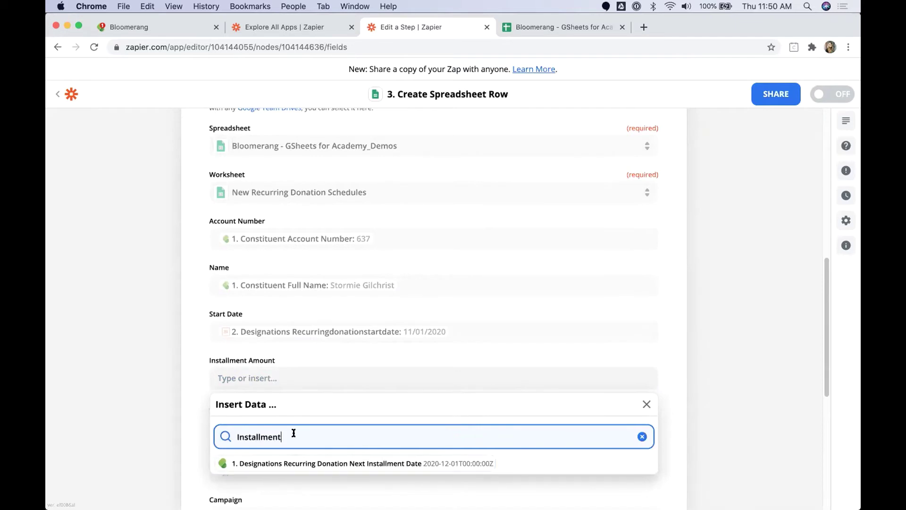
{"action": "left_click_drag", "start_coordinate": [293, 432], "coordinate": [237, 432]}
{"action": "type", "text": "Recurring Donation"}
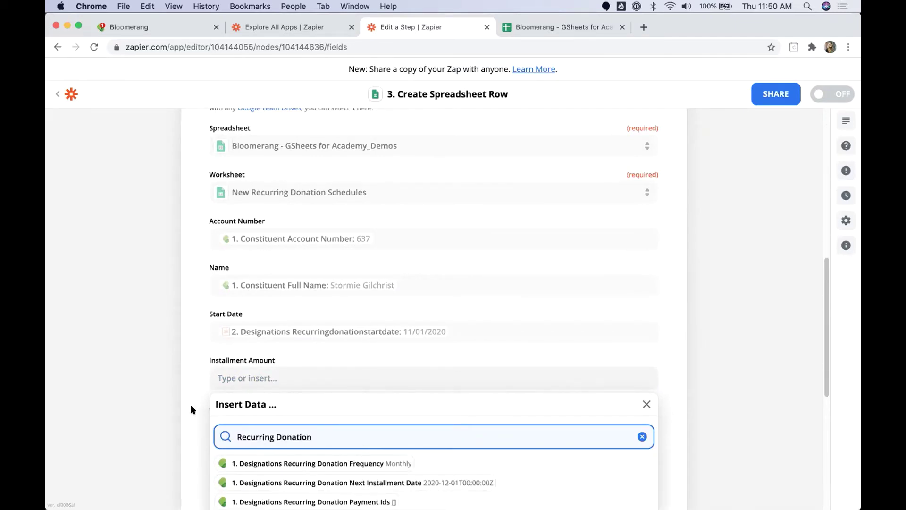
{"action": "scroll", "coordinate": [191, 409], "scroll_direction": "down", "scroll_amount": 3}
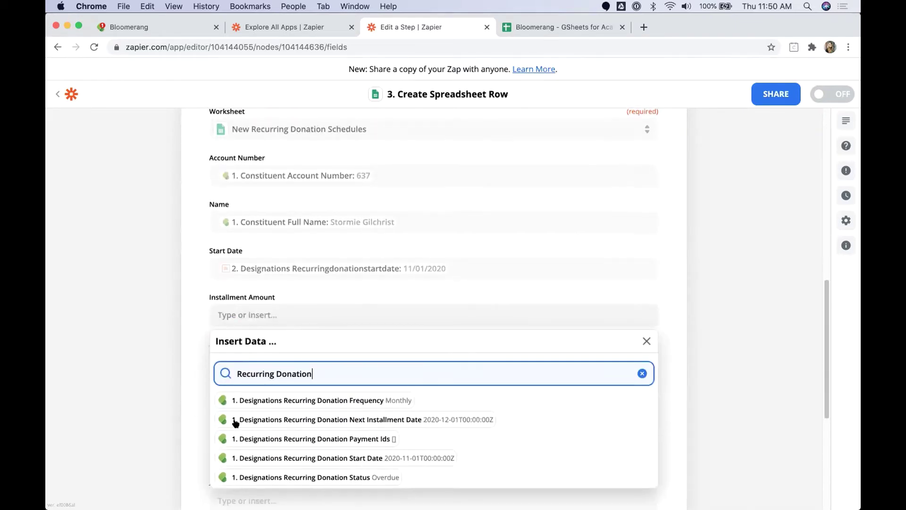
{"action": "left_click_drag", "start_coordinate": [312, 357], "coordinate": [221, 354]}
{"action": "type", "text": "Amount"}
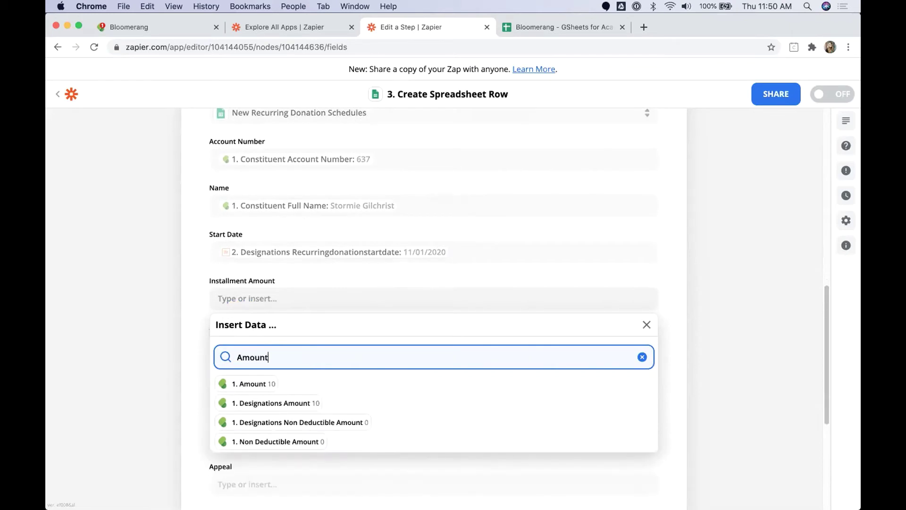
{"action": "left_click", "coordinate": [257, 383]}
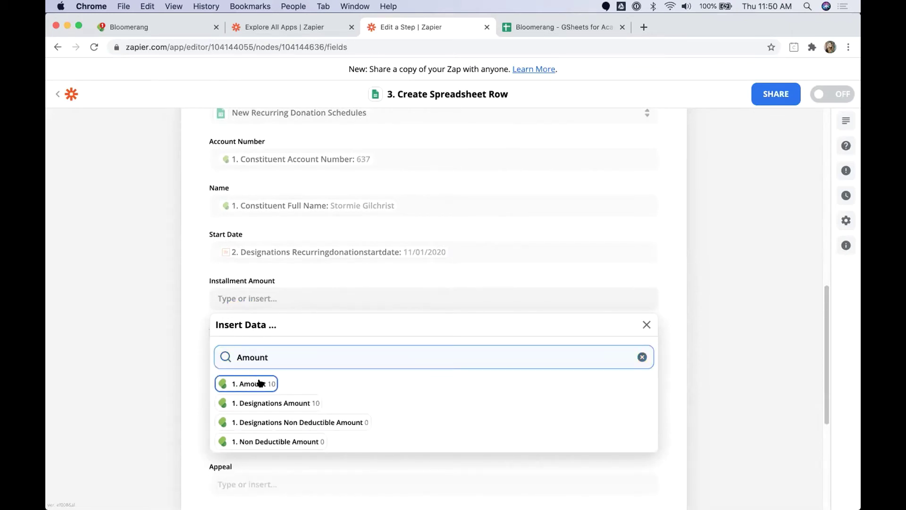
{"action": "left_click", "coordinate": [259, 285]}
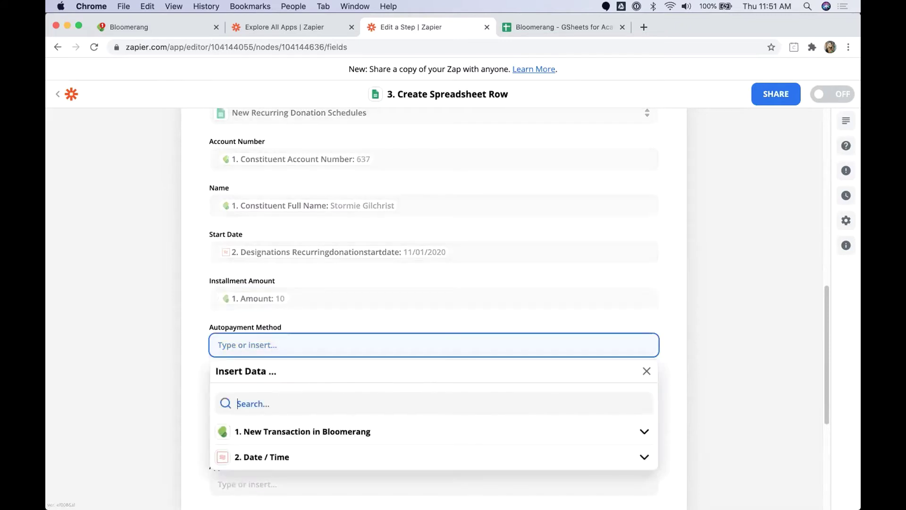
- Search the trigger data for Autopay and Method, and map the Autopayment Method field to Method
{"action": "left_click", "coordinate": [282, 400]}
{"action": "type", "text": "Autr"}
{"action": "key", "text": "BackSpace"}
{"action": "type", "text": "opay"}
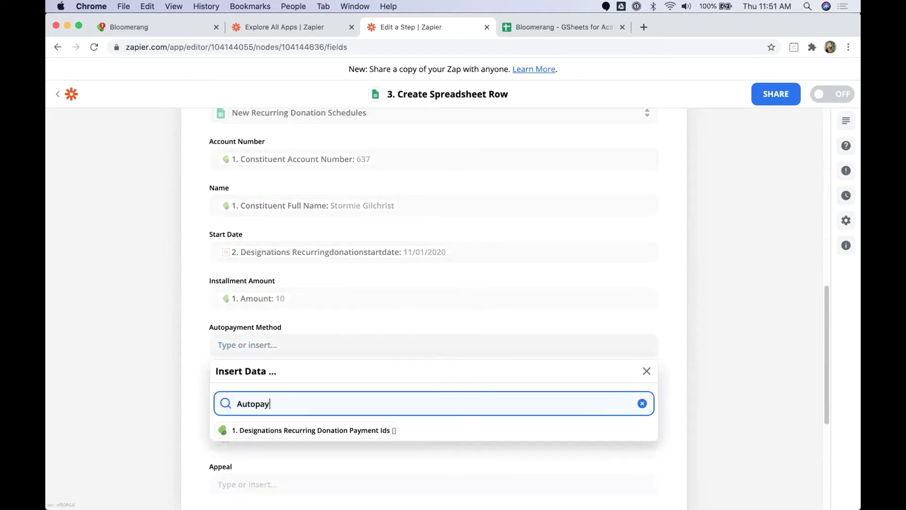
{"action": "key", "text": "super+a"}
{"action": "type", "text": "Method"}
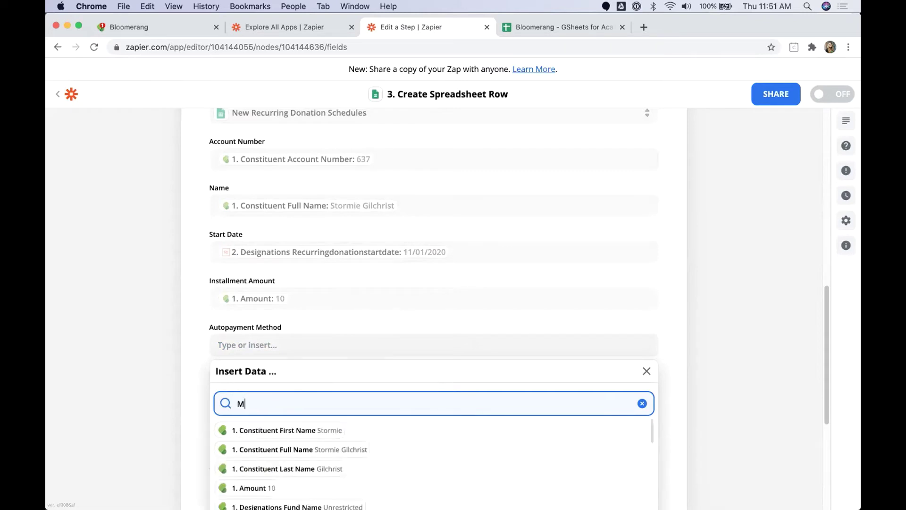
{"action": "left_click", "coordinate": [264, 430]}
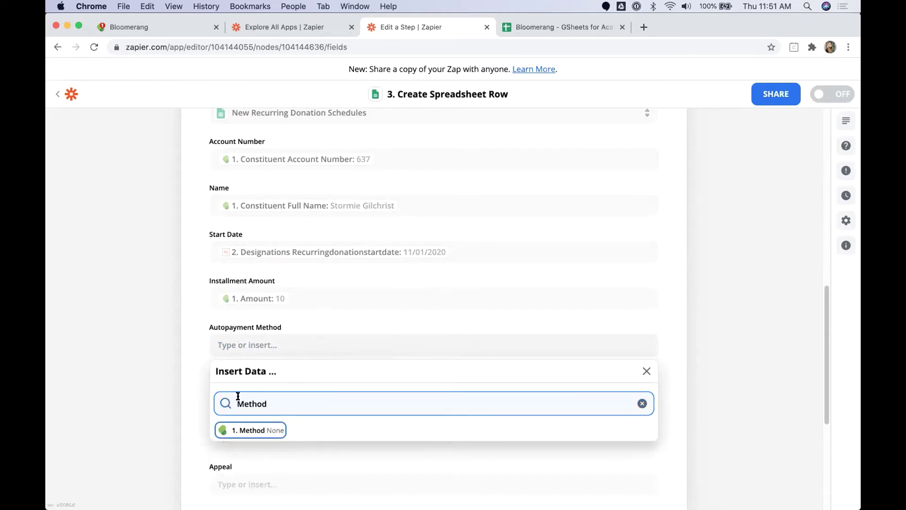
{"action": "left_click", "coordinate": [163, 346]}
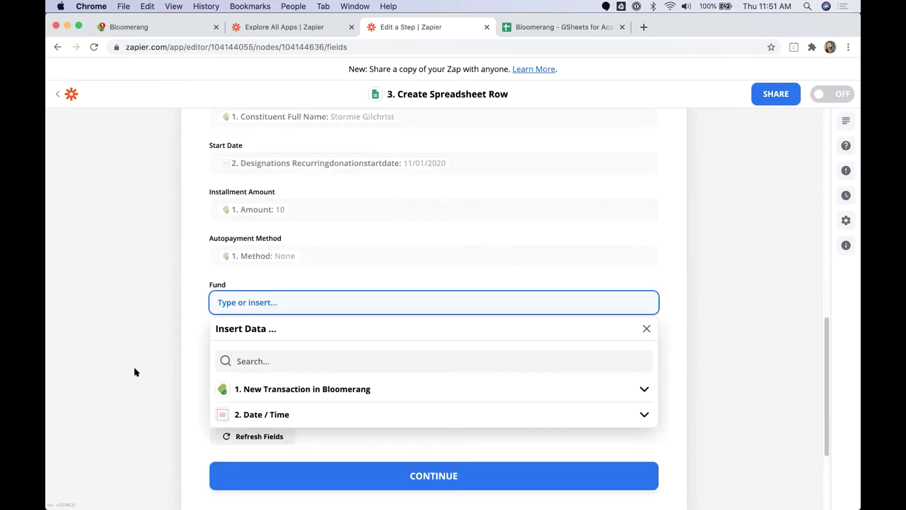
- Map the Fund field to Designations Fund Name from the Bloomerang trigger
{"action": "left_click", "coordinate": [257, 341]}
{"action": "type", "text": "Fund"}
{"action": "left_click", "coordinate": [298, 372]}
{"action": "left_click", "coordinate": [141, 349]}
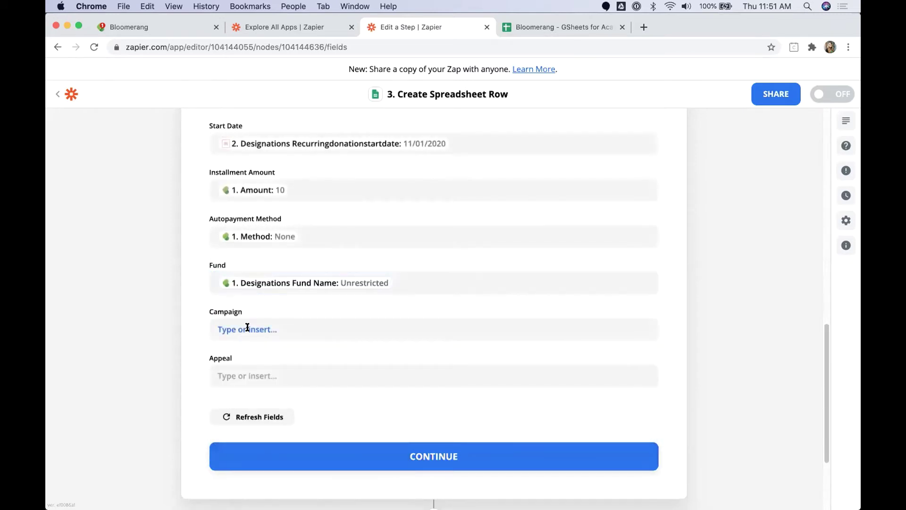
- Map the Campaign field to Designations Campaign Name and the Appeal field to Designations Appeal Name from the Bloomerang trigger
{"action": "left_click", "coordinate": [248, 329]}
{"action": "type", "text": "campaign"}
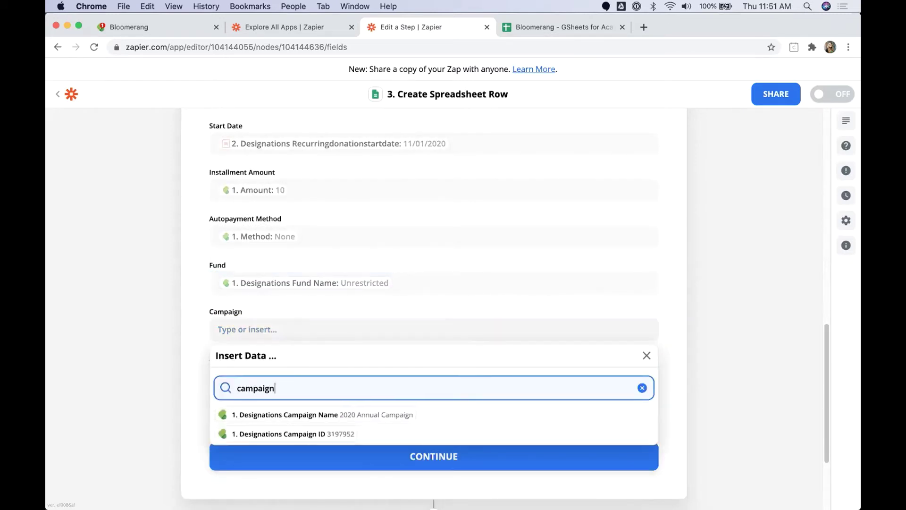
{"action": "left_click", "coordinate": [283, 414]}
{"action": "left_click", "coordinate": [258, 373]}
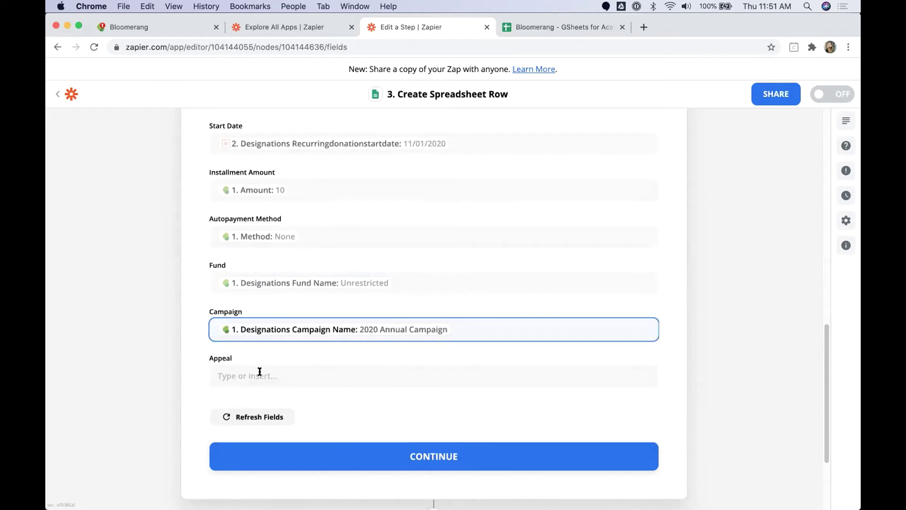
{"action": "type", "text": "Appeal"}
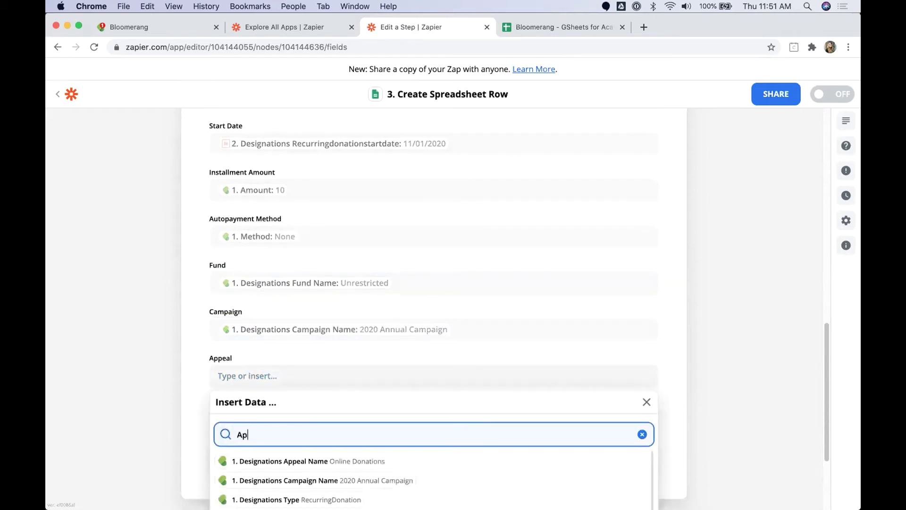
{"action": "left_click", "coordinate": [338, 460]}
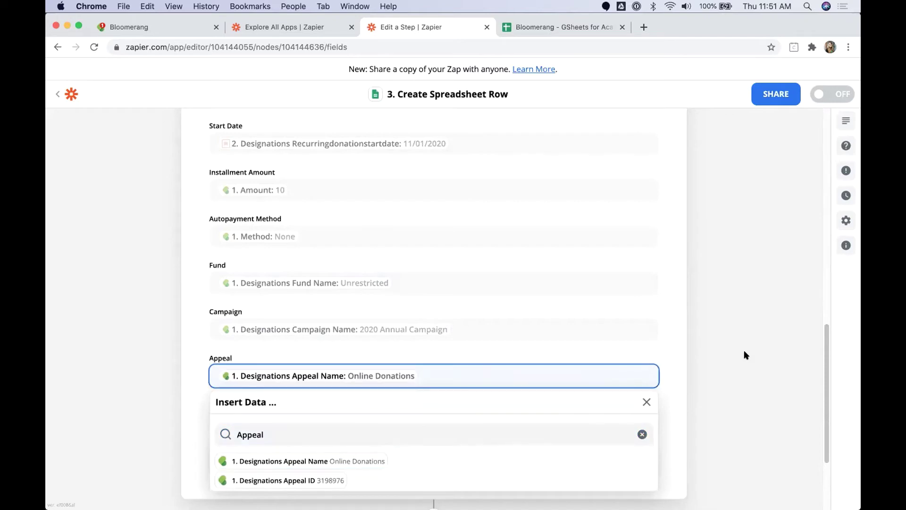
{"action": "scroll", "coordinate": [745, 353], "scroll_direction": "up", "scroll_amount": 2}
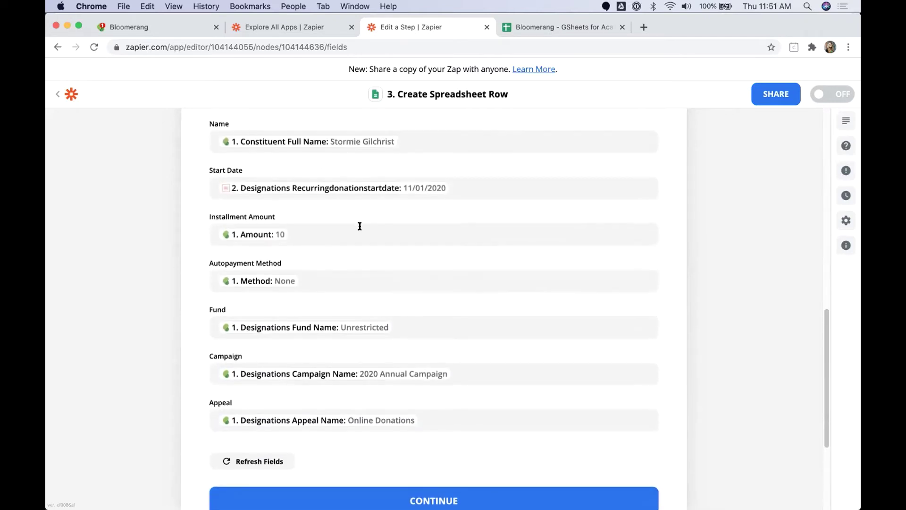
{"action": "scroll", "coordinate": [340, 215], "scroll_direction": "up", "scroll_amount": 3}
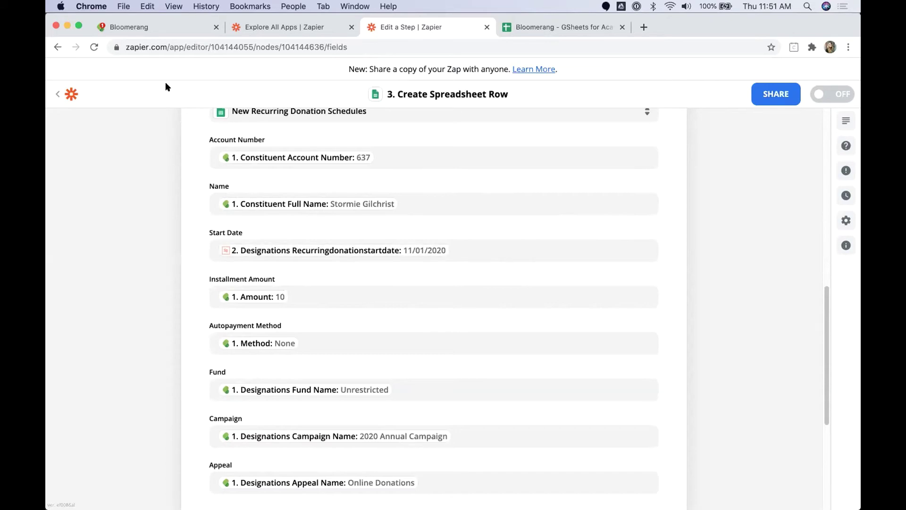
- Switch to Bloomerang, open the test constituent's record, and start a new recurring donation for it
{"action": "left_click", "coordinate": [152, 29]}
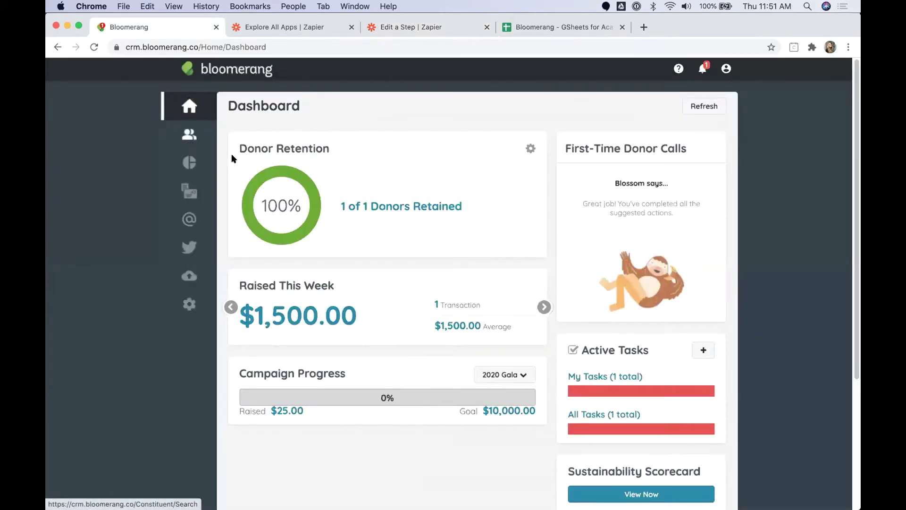
{"action": "left_click", "coordinate": [257, 225]}
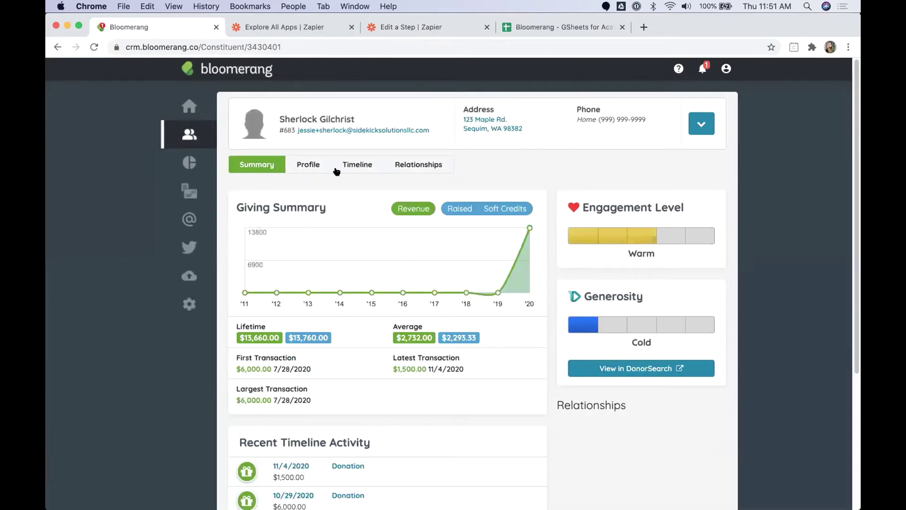
{"action": "triple_click", "coordinate": [285, 118]}
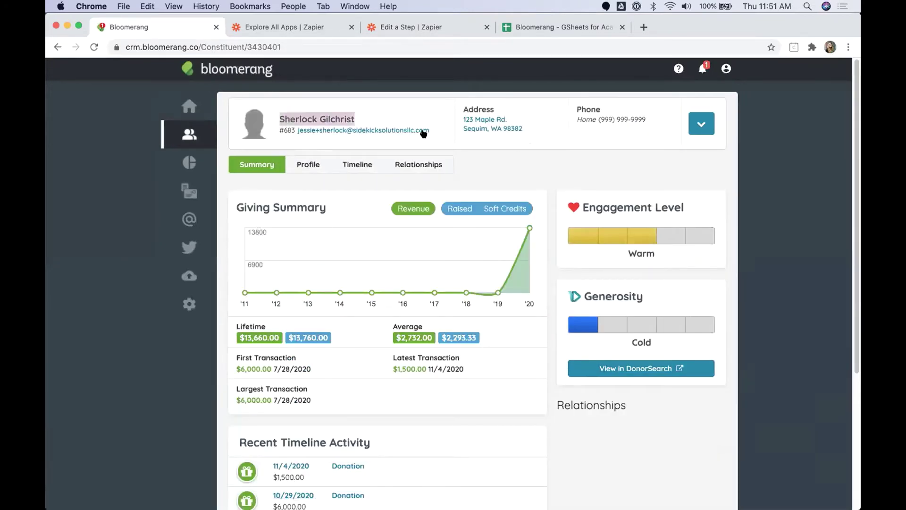
{"action": "left_click", "coordinate": [700, 123]}
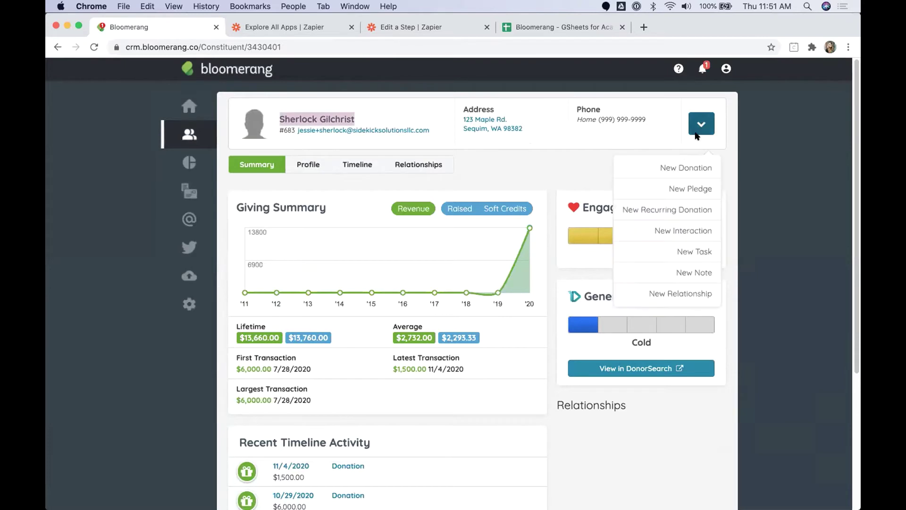
{"action": "left_click", "coordinate": [680, 211]}
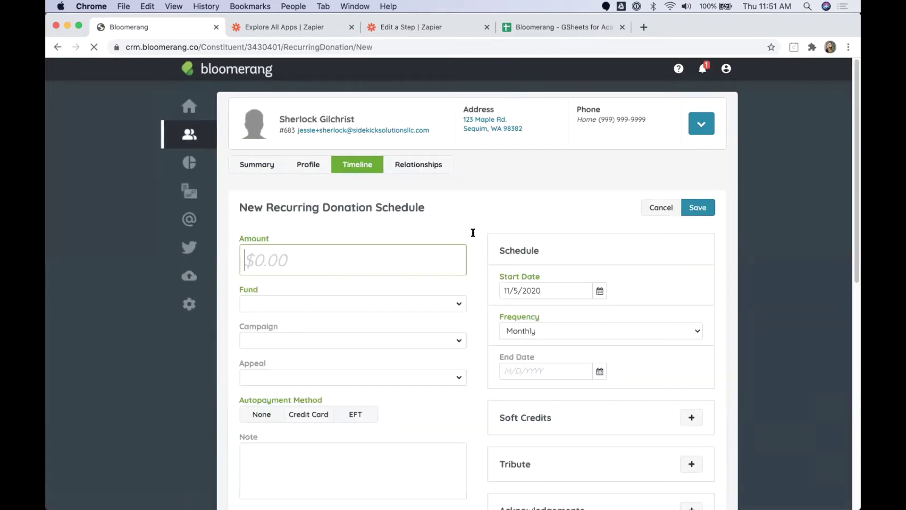
- Set the schedule's amount to $10.00, the fund to Unrestricted and the campaign to 2020 Annual Campaign
{"action": "type", "text": "10.00"}
{"action": "left_click", "coordinate": [309, 305]}
{"action": "left_click", "coordinate": [289, 356]}
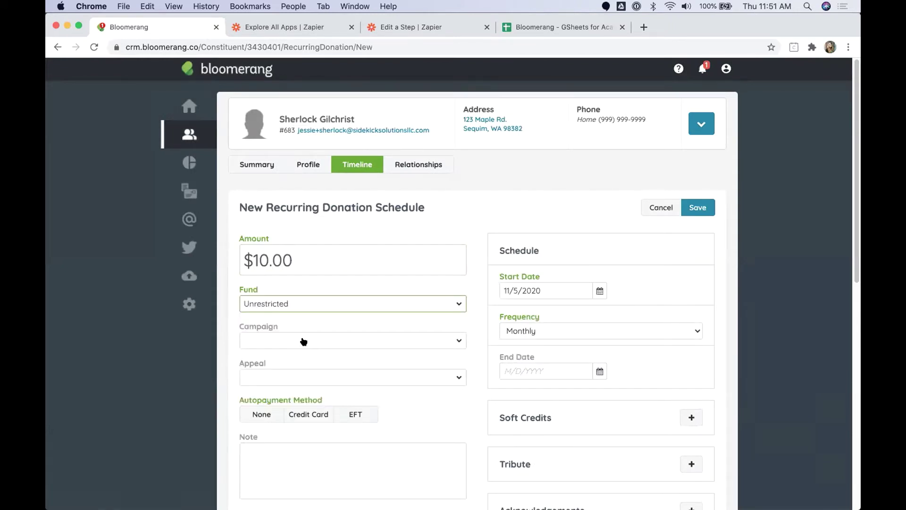
{"action": "left_click", "coordinate": [303, 341]}
{"action": "left_click", "coordinate": [293, 411]}
- Set the schedule's appeal to Online Donations and its autopayment method to None
{"action": "left_click", "coordinate": [330, 378]}
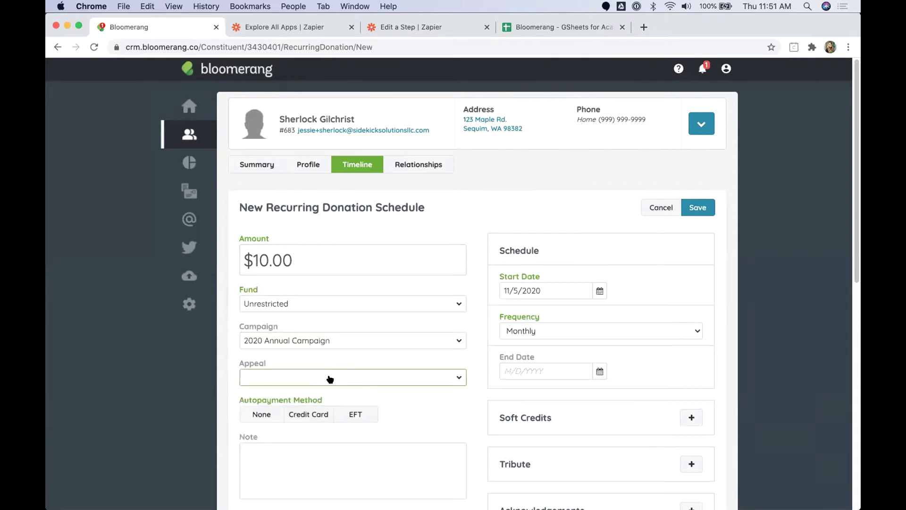
{"action": "scroll", "coordinate": [318, 428], "scroll_direction": "down", "scroll_amount": 3}
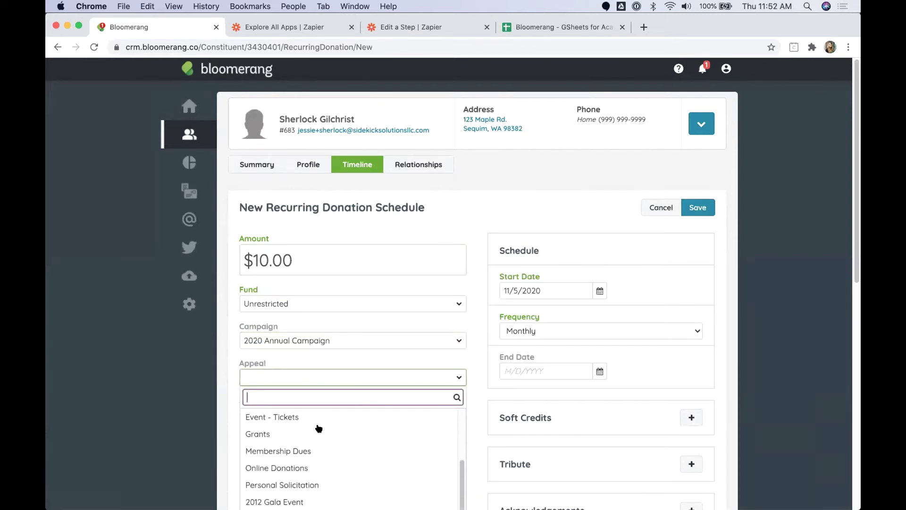
{"action": "left_click", "coordinate": [289, 467]}
{"action": "left_click", "coordinate": [271, 400]}
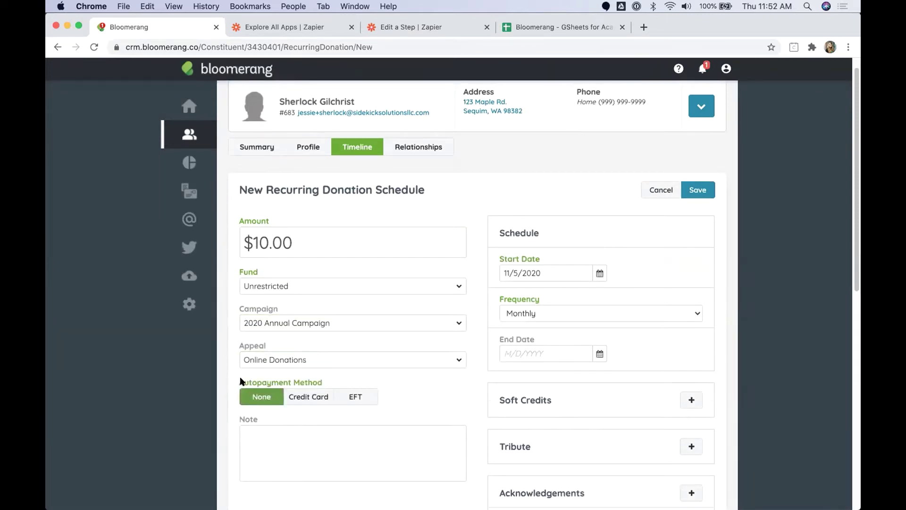
{"action": "triple_click", "coordinate": [329, 381]}
{"action": "left_click", "coordinate": [447, 384]}
- Set the schedule's start date to 12/1/2020 and save the recurring donation schedule
{"action": "scroll", "coordinate": [475, 298], "scroll_direction": "down", "scroll_amount": 1}
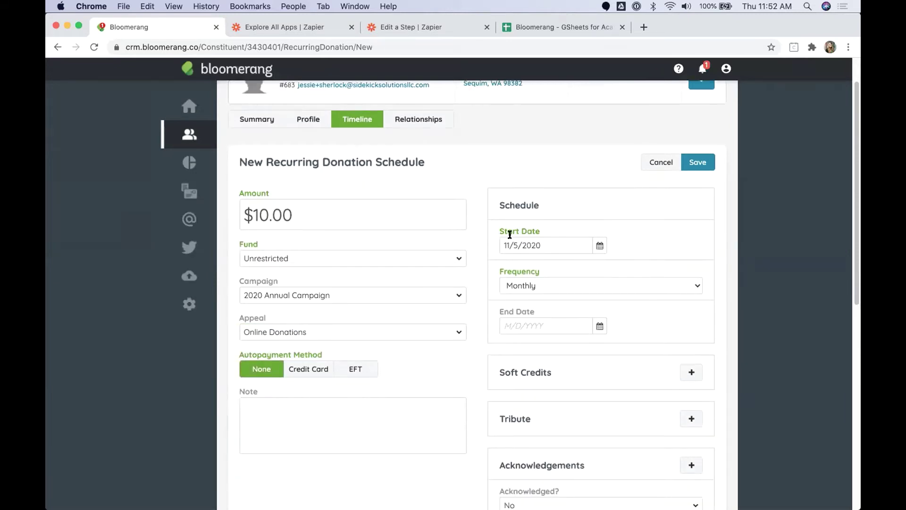
{"action": "left_click_drag", "start_coordinate": [502, 242], "coordinate": [515, 243]}
{"action": "key", "text": "BackSpace"}
{"action": "type", "text": "12/1"}
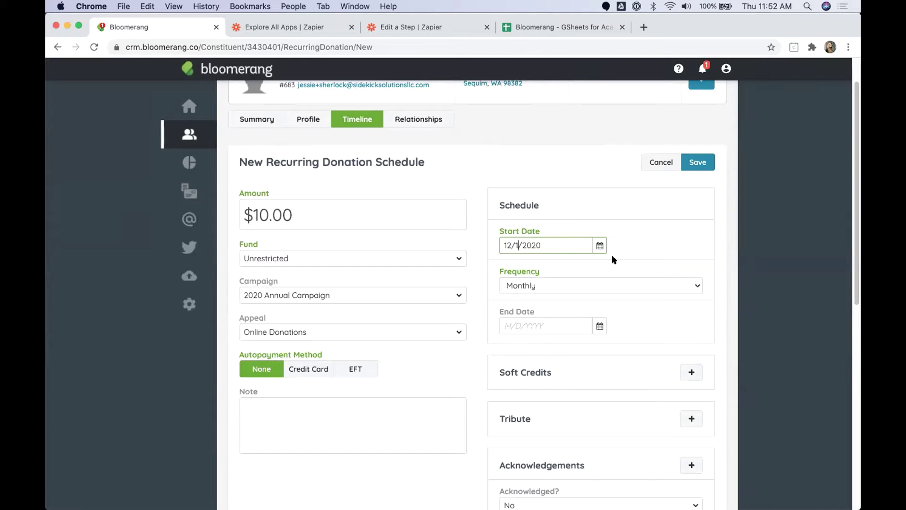
{"action": "double_click", "coordinate": [537, 273]}
{"action": "left_click", "coordinate": [464, 385]}
{"action": "scroll", "coordinate": [464, 300], "scroll_direction": "down", "scroll_amount": 1}
{"action": "scroll", "coordinate": [508, 265], "scroll_direction": "up", "scroll_amount": 3}
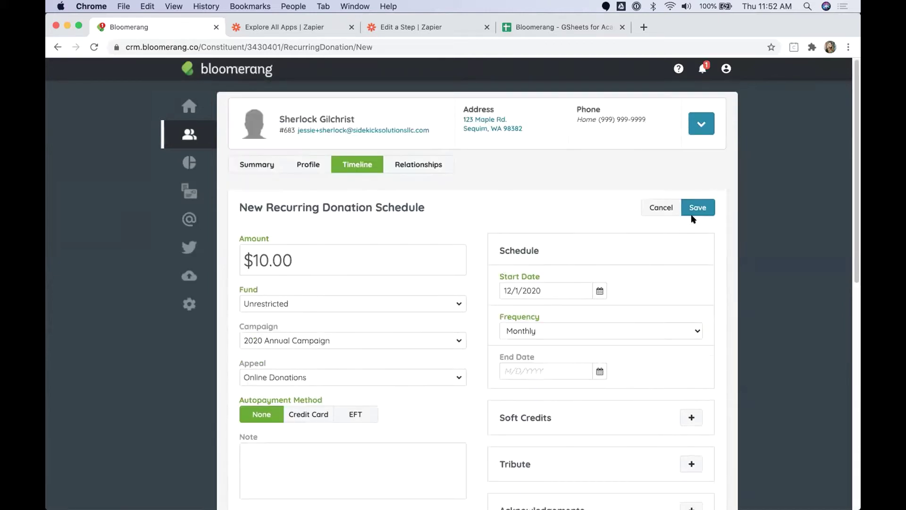
{"action": "left_click", "coordinate": [697, 208]}
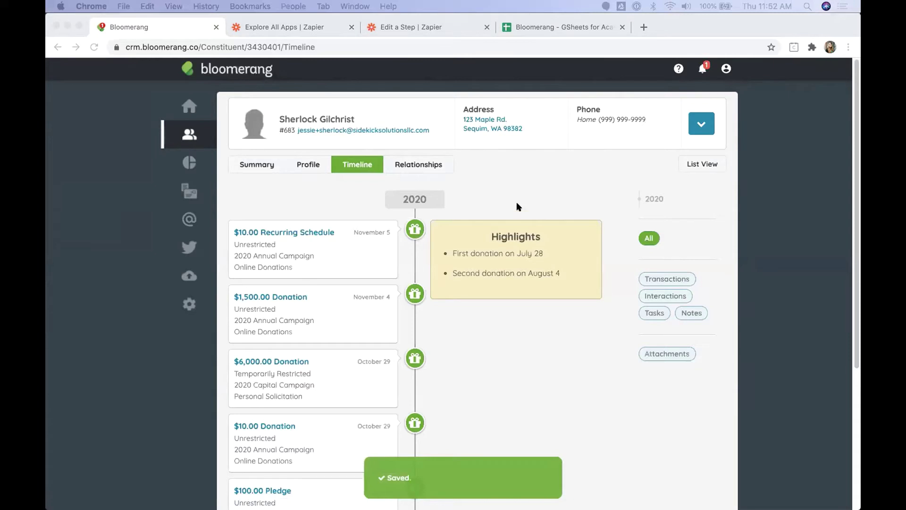
- Switch to the Google Sheets workbook and check each field of the new row in the New Recurring Donation Schedules sheet
{"action": "left_click", "coordinate": [576, 26]}
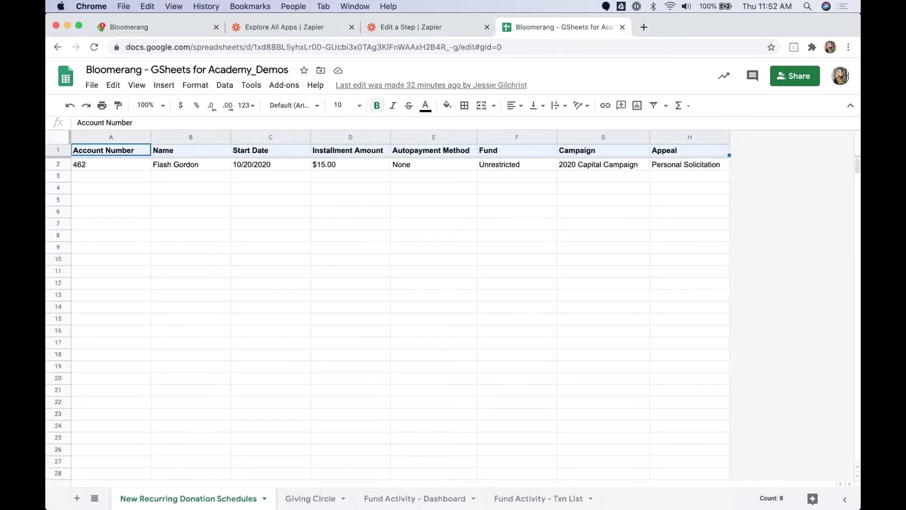
{"action": "left_click", "coordinate": [317, 222]}
{"action": "left_click", "coordinate": [118, 177]}
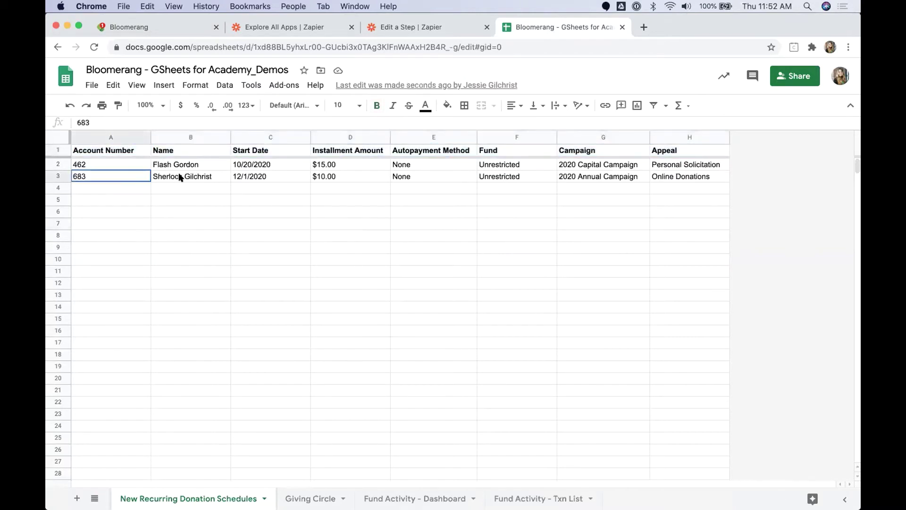
{"action": "left_click", "coordinate": [179, 176], "text": "shift"}
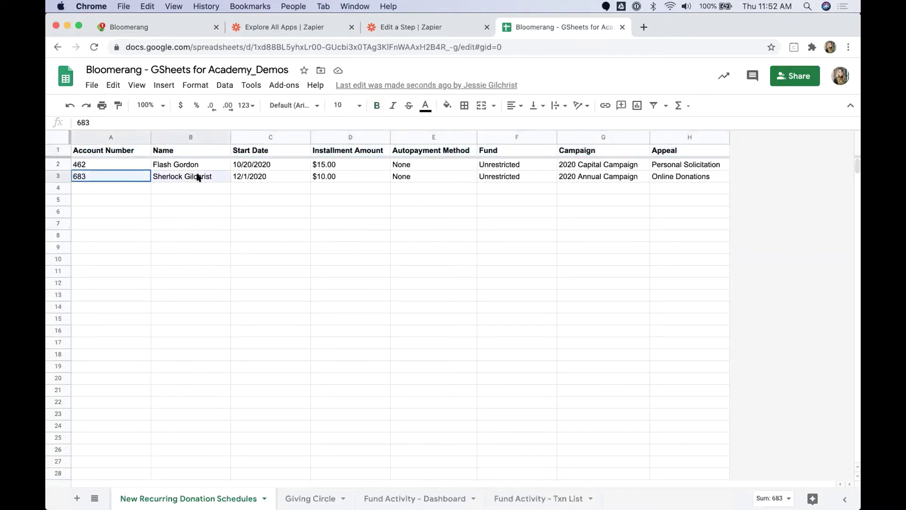
{"action": "left_click", "coordinate": [265, 177]}
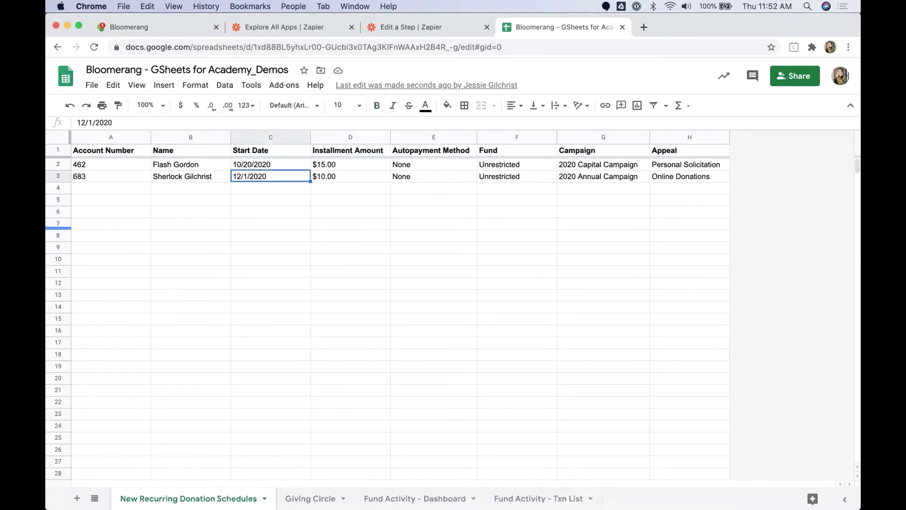
{"action": "left_click", "coordinate": [325, 178]}
{"action": "left_click", "coordinate": [404, 177]}
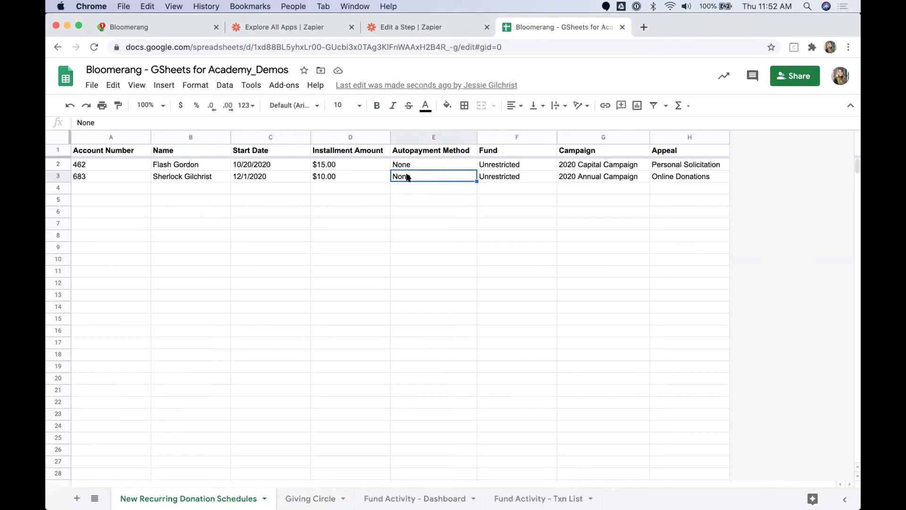
{"action": "left_click_drag", "start_coordinate": [504, 177], "coordinate": [677, 176]}
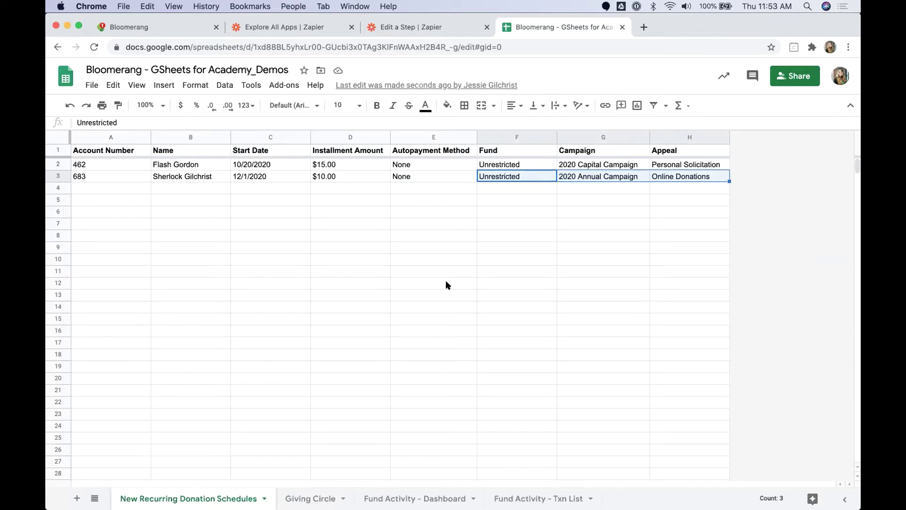
{"action": "key", "text": "ctrl+Right"}
{"action": "key", "text": "Right"}
{"action": "key", "text": "Right"}
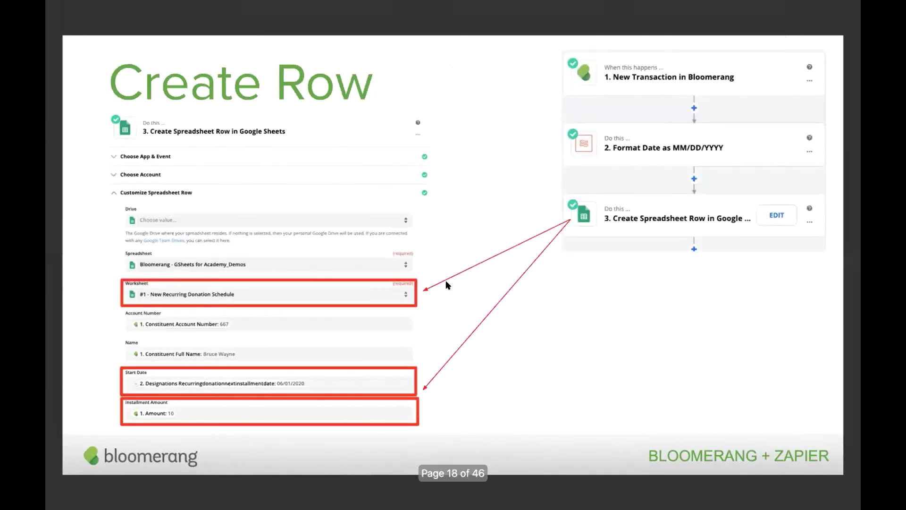
{"action": "key", "text": "Right"}
{"action": "key", "text": "Right"}
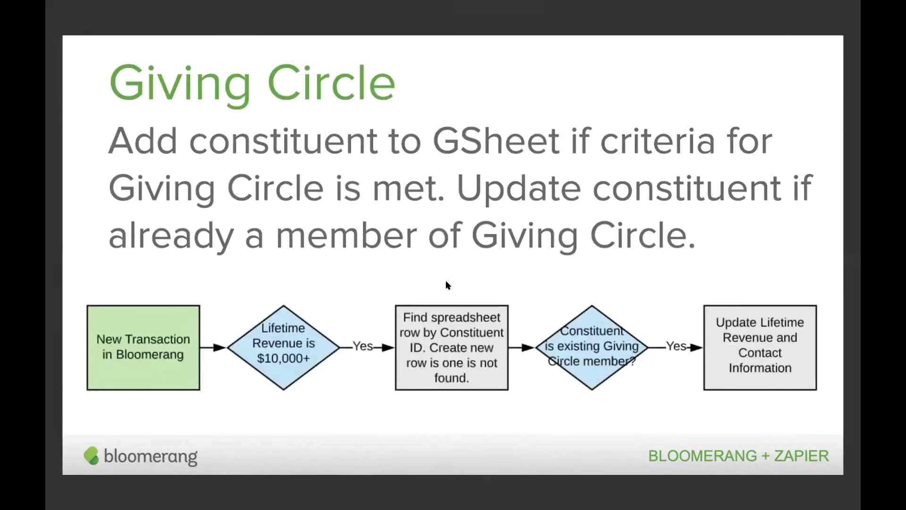
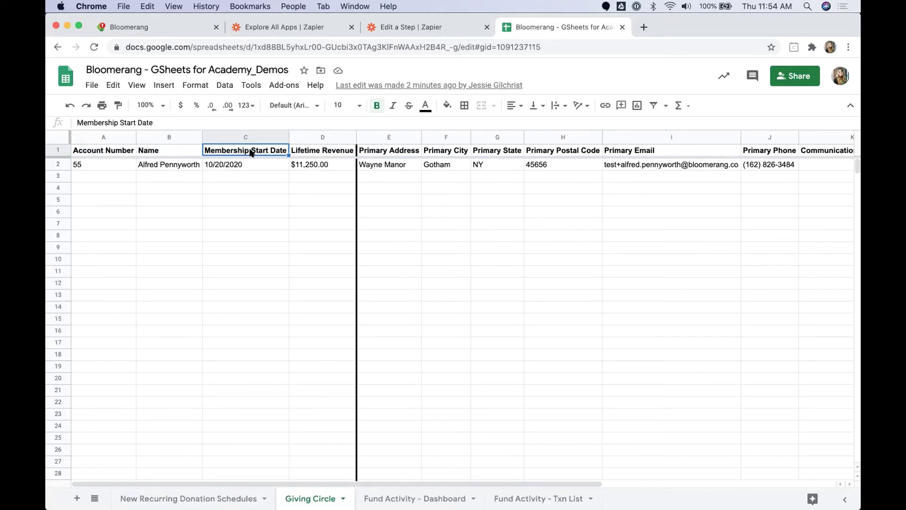
- Examine the Giving Circle sheet's lifetime revenue, primary contact, communication restriction and household columns
{"action": "left_click", "coordinate": [314, 151]}
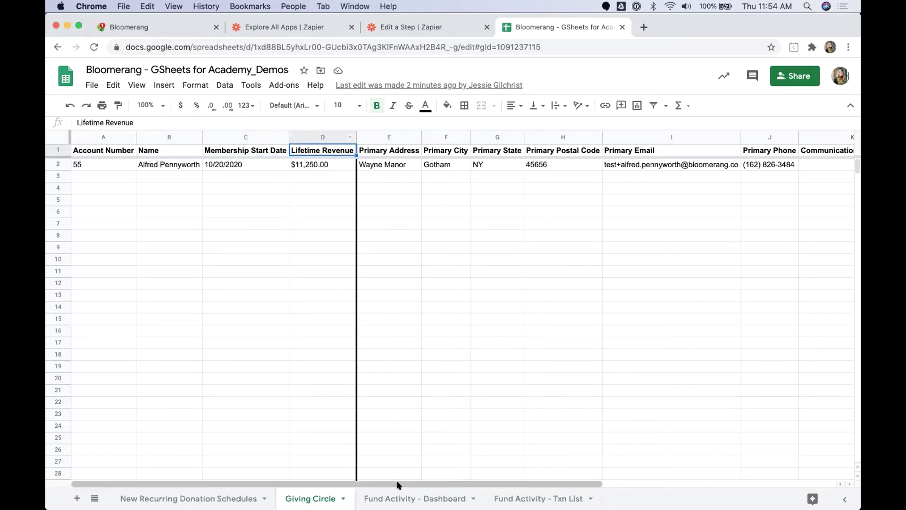
{"action": "left_click_drag", "start_coordinate": [396, 483], "coordinate": [459, 484]}
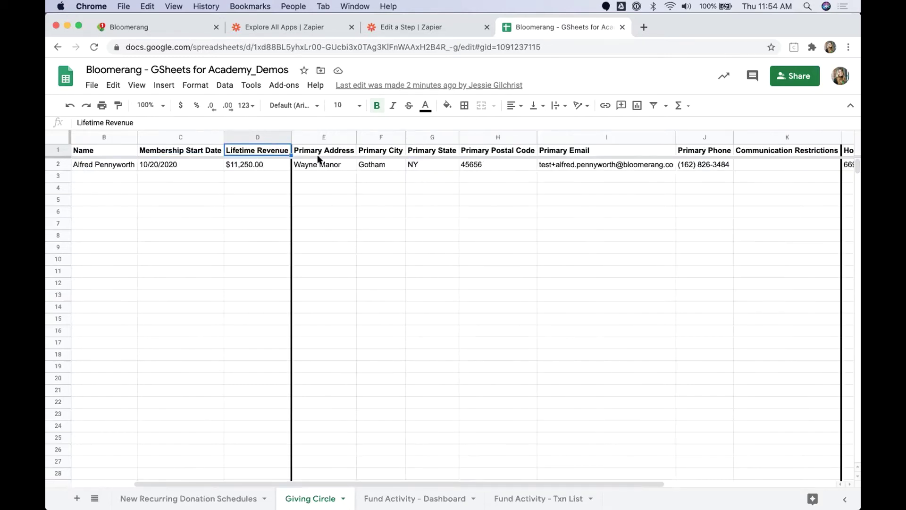
{"action": "left_click_drag", "start_coordinate": [321, 147], "coordinate": [767, 145]}
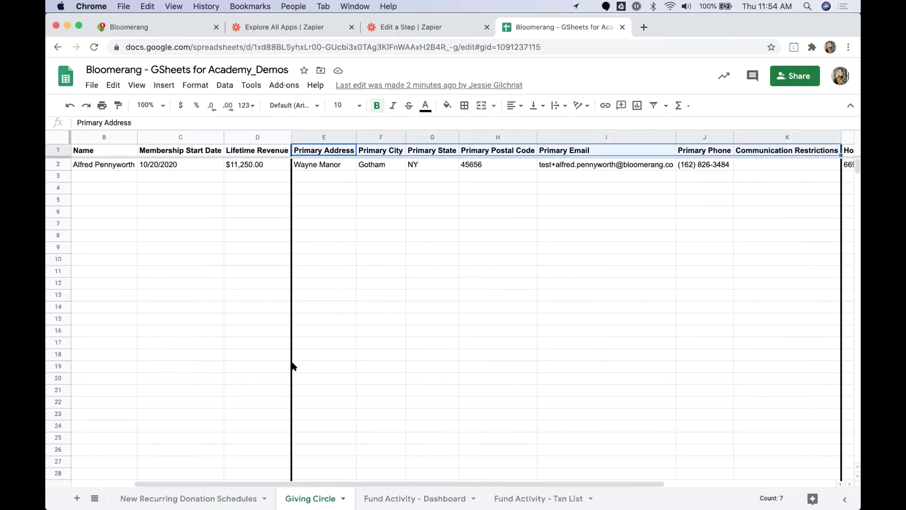
{"action": "left_click_drag", "start_coordinate": [334, 485], "coordinate": [282, 485]}
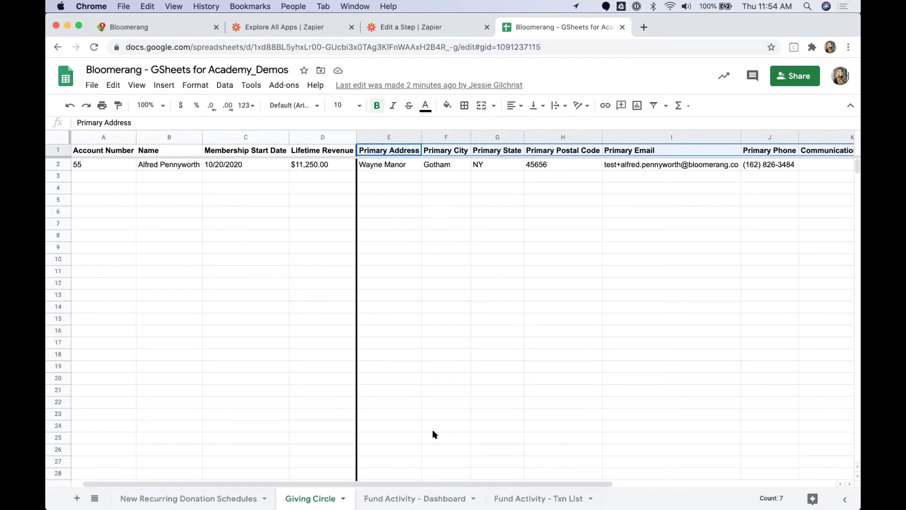
{"action": "left_click_drag", "start_coordinate": [467, 484], "coordinate": [667, 477]}
{"action": "key", "text": "Down"}
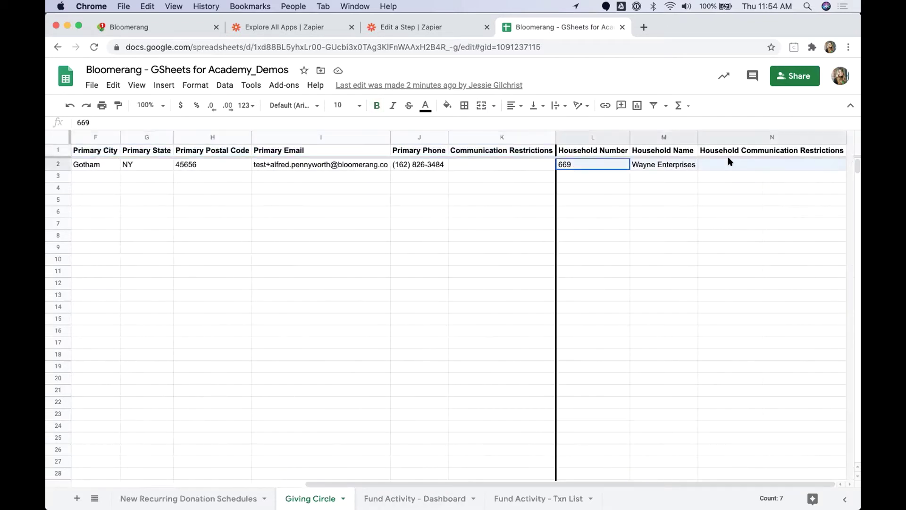
{"action": "key", "text": "shift+Right"}
{"action": "key", "text": "shift+Right"}
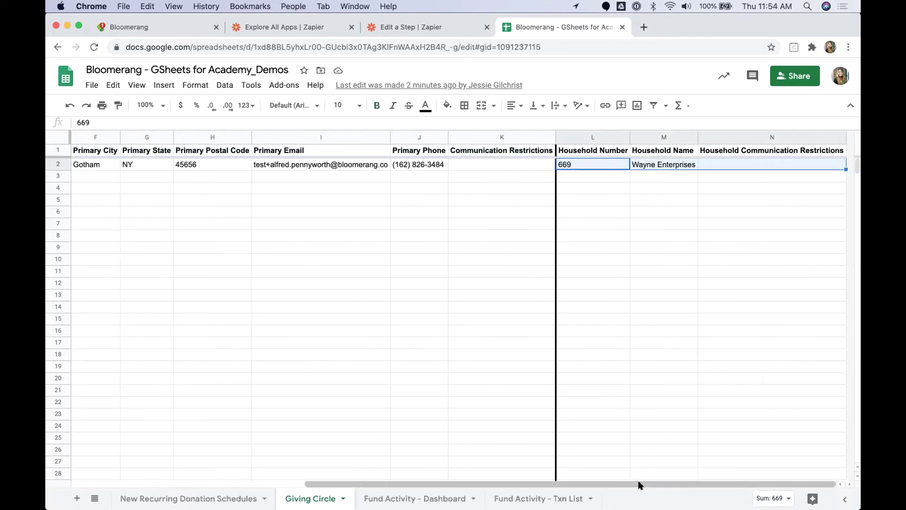
{"action": "left_click_drag", "start_coordinate": [638, 485], "coordinate": [378, 466]}
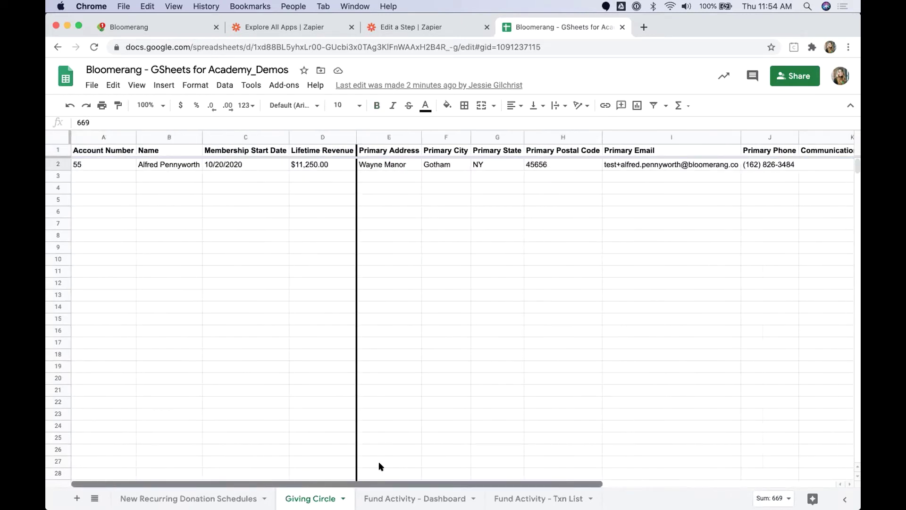
- Switch to Zapier and create a new Zap triggered by a New Transaction in Bloomerang
{"action": "left_click", "coordinate": [438, 31]}
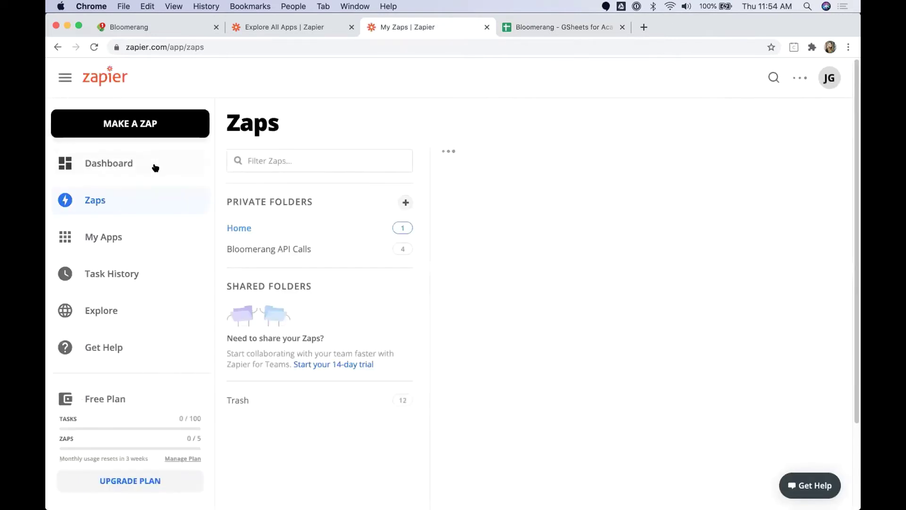
{"action": "left_click", "coordinate": [138, 124]}
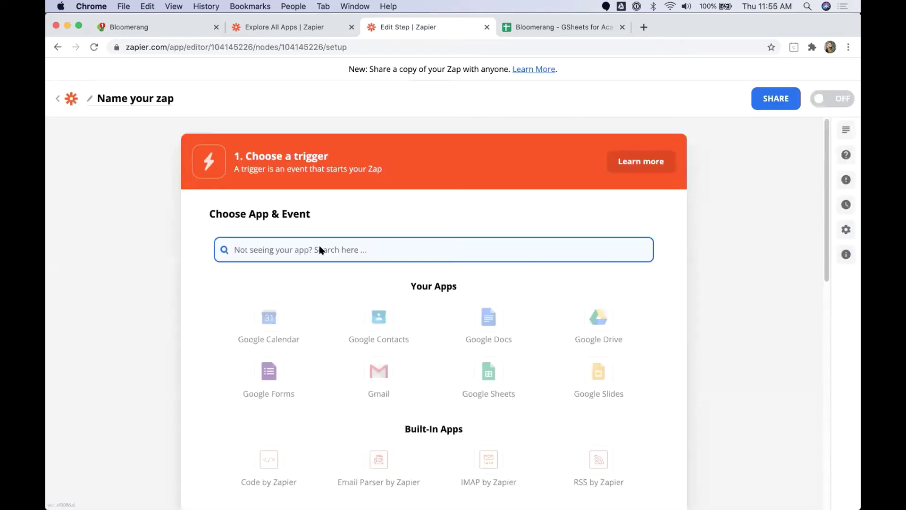
{"action": "type", "text": "Bloomer"}
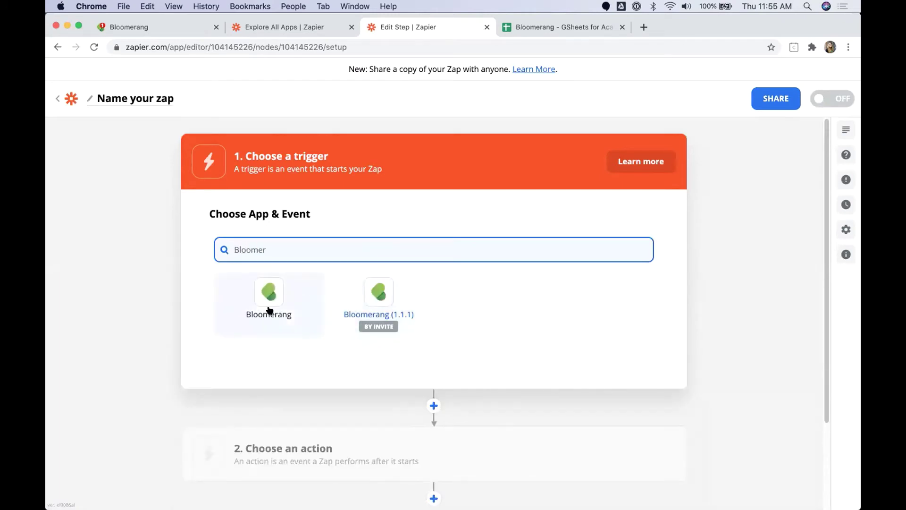
{"action": "left_click", "coordinate": [268, 298]}
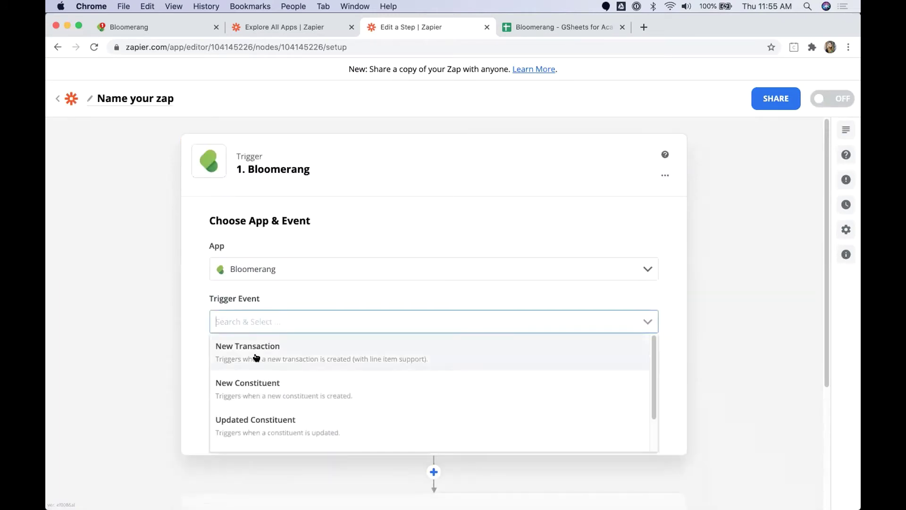
{"action": "left_click", "coordinate": [257, 357]}
{"action": "left_click", "coordinate": [324, 383]}
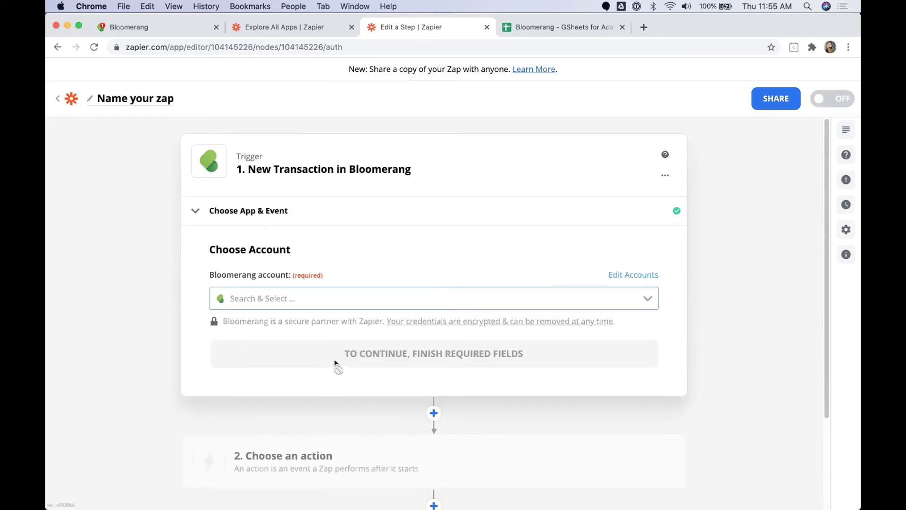
- Set the trigger's Bloomerang account to Sidekick Solutions Sandbox and continue to the transaction settings
{"action": "left_click", "coordinate": [304, 296]}
{"action": "left_click", "coordinate": [299, 319]}
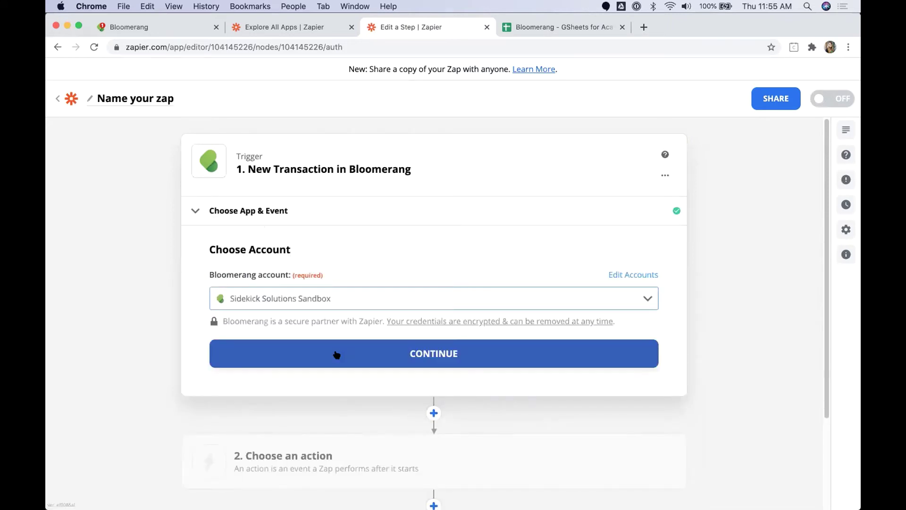
{"action": "left_click", "coordinate": [336, 354]}
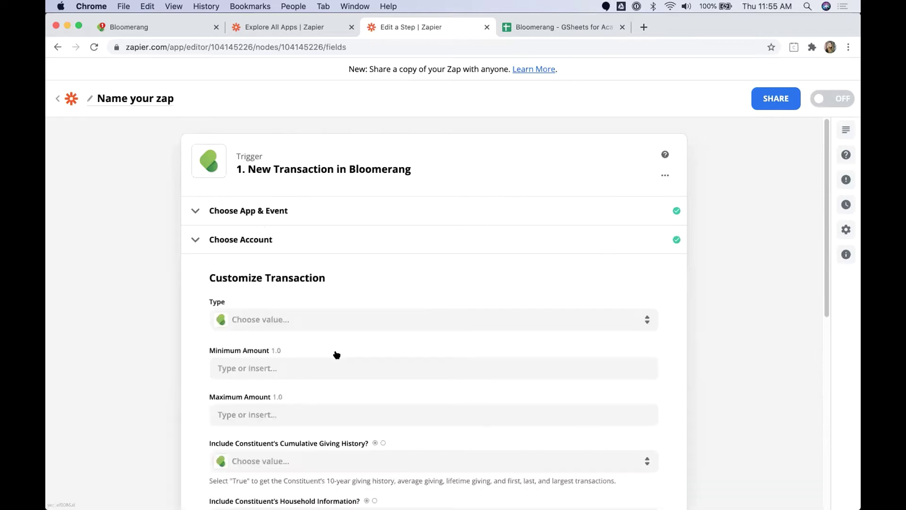
- Limit the trigger's transaction types to Donation, Recurring Donation Payment and Pledge Payment
{"action": "left_click", "coordinate": [325, 317]}
{"action": "left_click", "coordinate": [269, 413]}
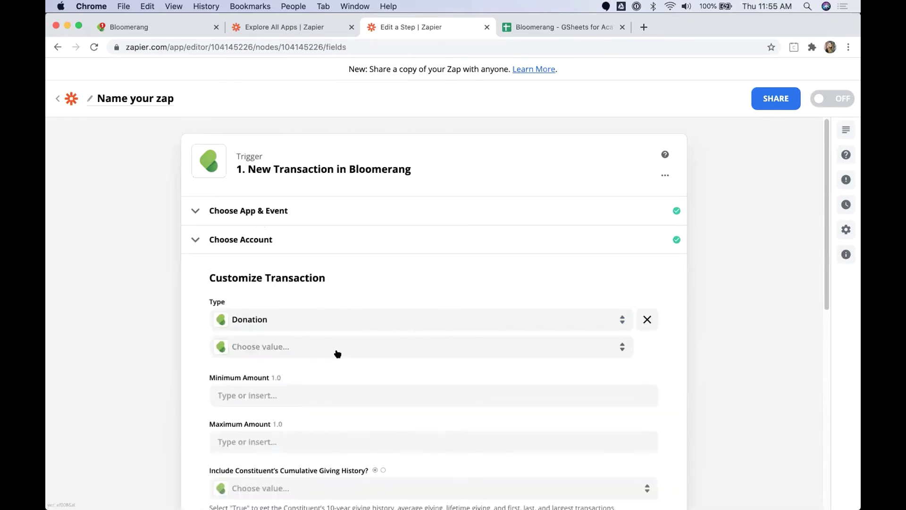
{"action": "left_click", "coordinate": [338, 349]}
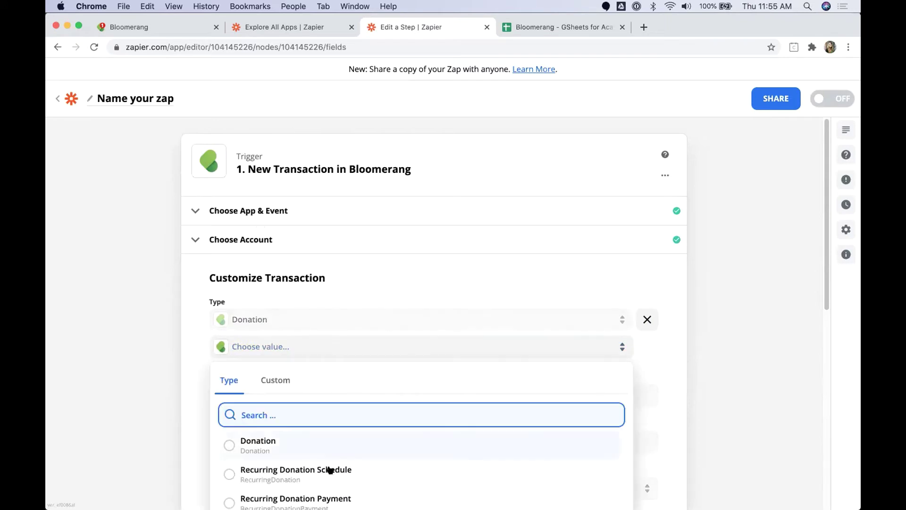
{"action": "left_click", "coordinate": [327, 494]}
{"action": "left_click", "coordinate": [297, 370]}
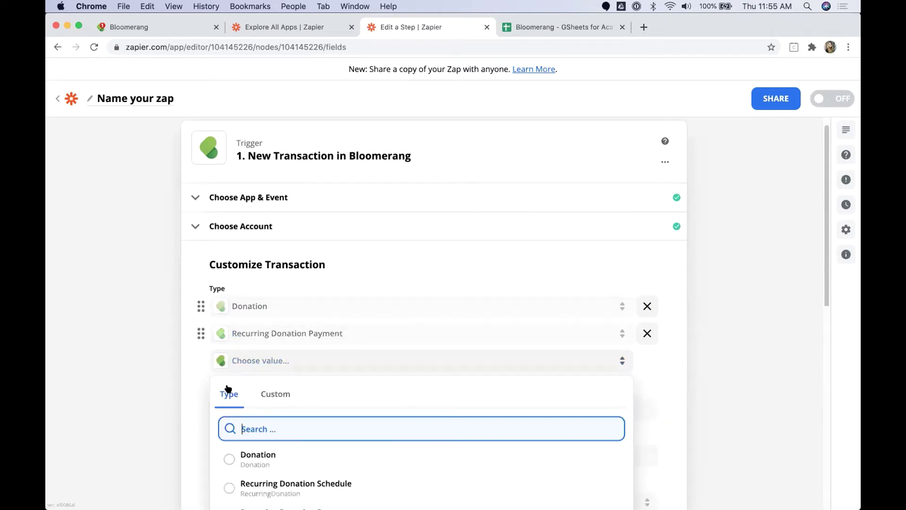
{"action": "scroll", "coordinate": [250, 425], "scroll_direction": "down", "scroll_amount": 3}
{"action": "left_click", "coordinate": [283, 456]}
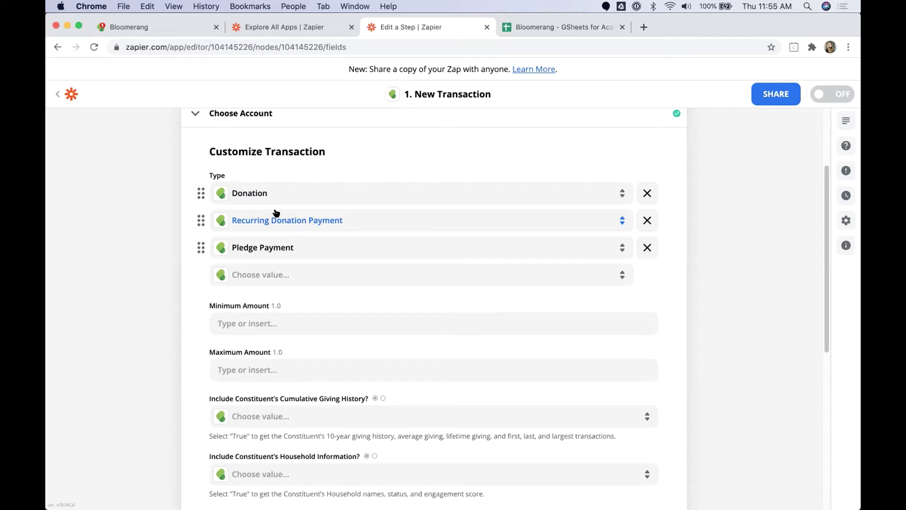
- Set the trigger's minimum transaction amount to 0.01
{"action": "left_click", "coordinate": [232, 322]}
{"action": "type", "text": "0.01"}
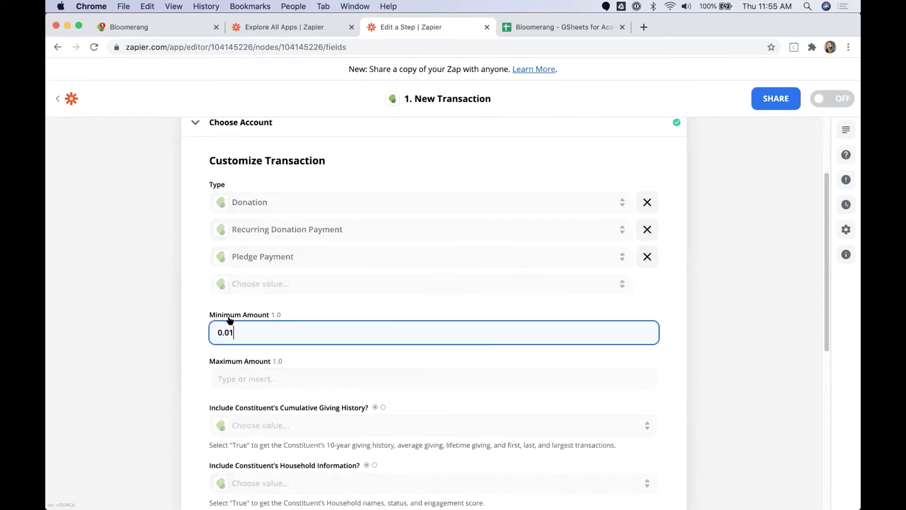
{"action": "left_click", "coordinate": [169, 340]}
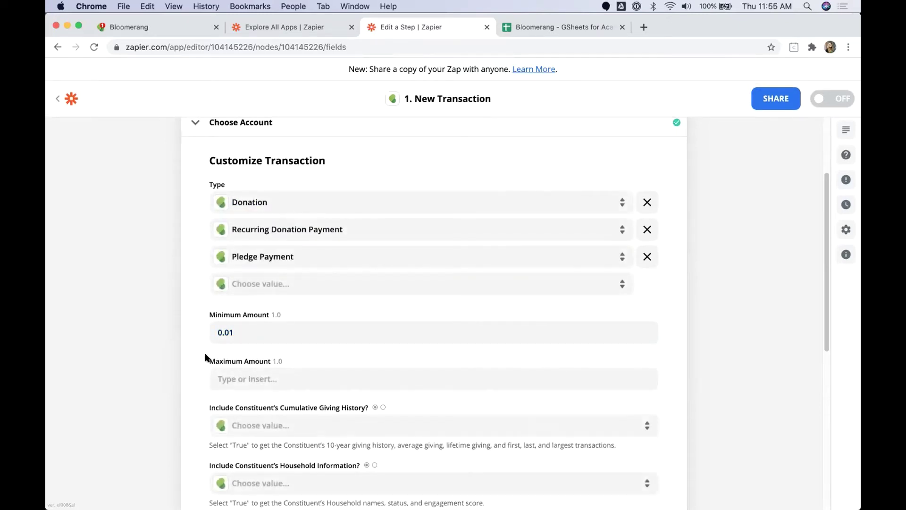
- Set both the constituent's cumulative giving history and household information options to True, and complete the transaction settings
{"action": "scroll", "coordinate": [205, 353], "scroll_direction": "down", "scroll_amount": 3}
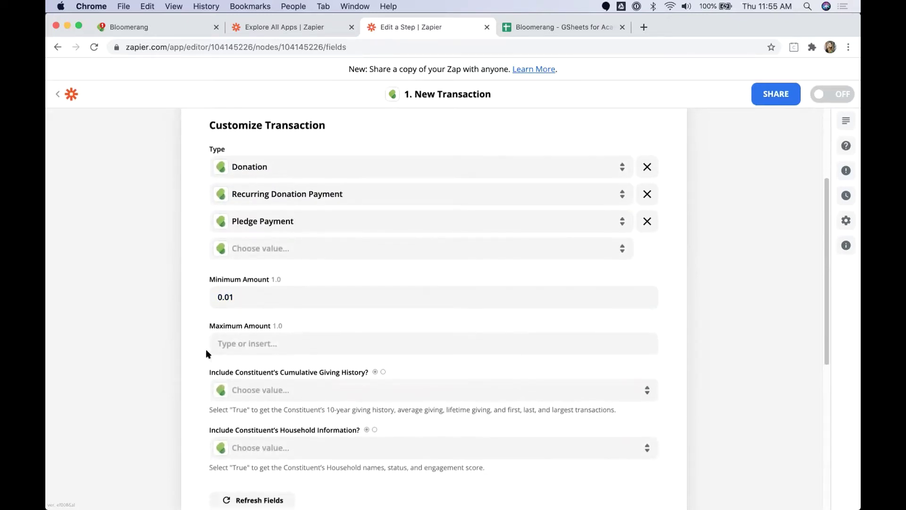
{"action": "scroll", "coordinate": [206, 353], "scroll_direction": "down", "scroll_amount": 3}
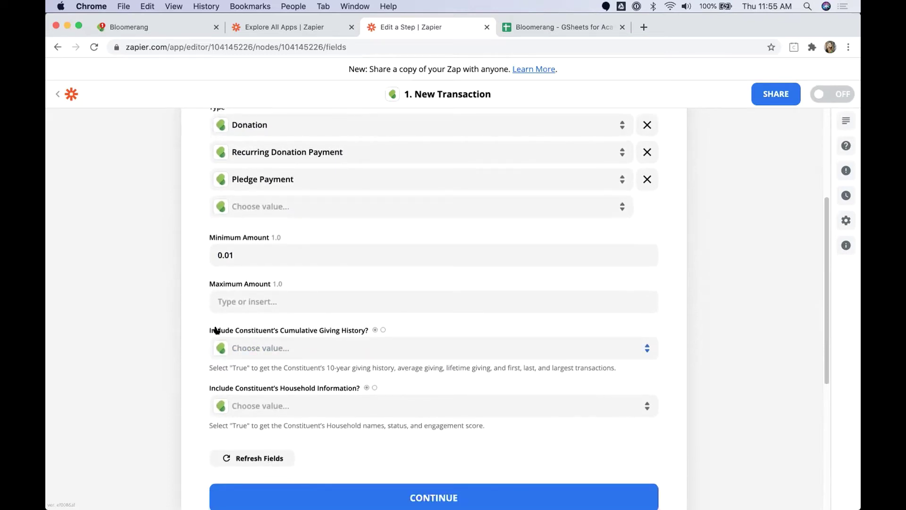
{"action": "left_click_drag", "start_coordinate": [208, 330], "coordinate": [366, 330]}
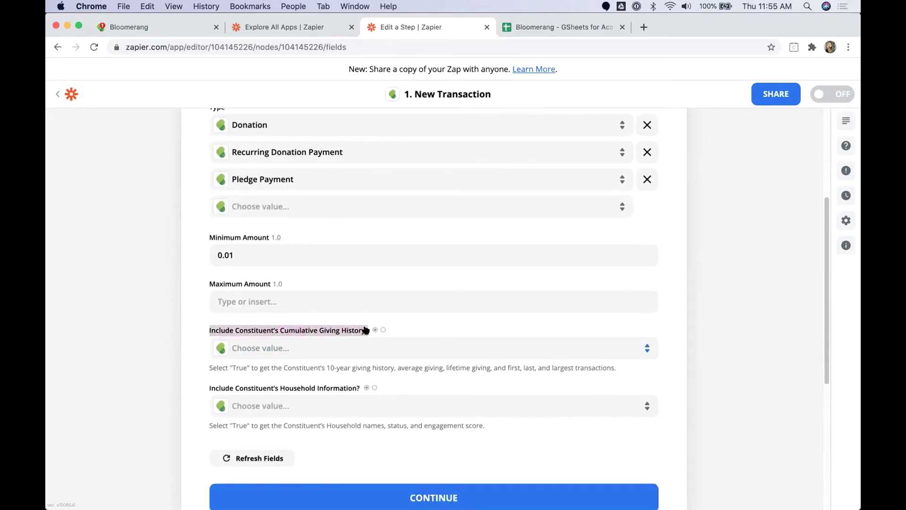
{"action": "left_click_drag", "start_coordinate": [209, 388], "coordinate": [363, 384]}
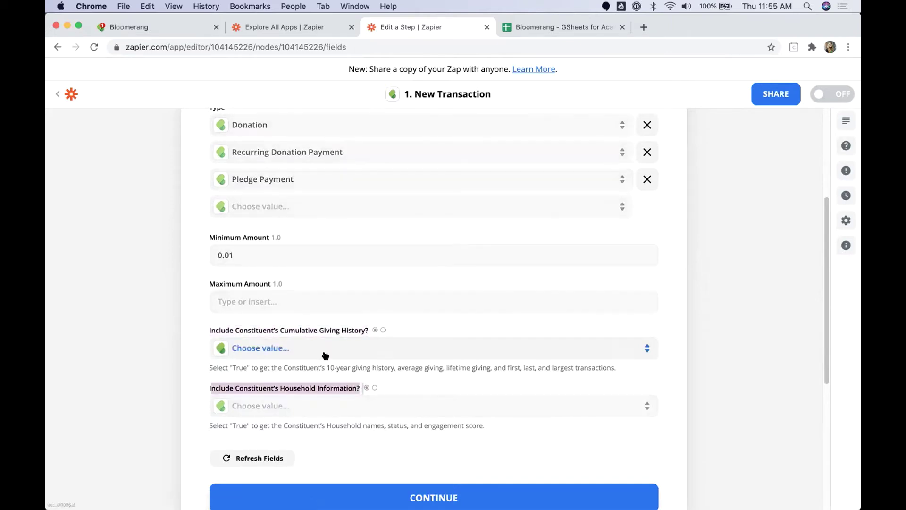
{"action": "left_click", "coordinate": [383, 352]}
{"action": "left_click", "coordinate": [257, 443]}
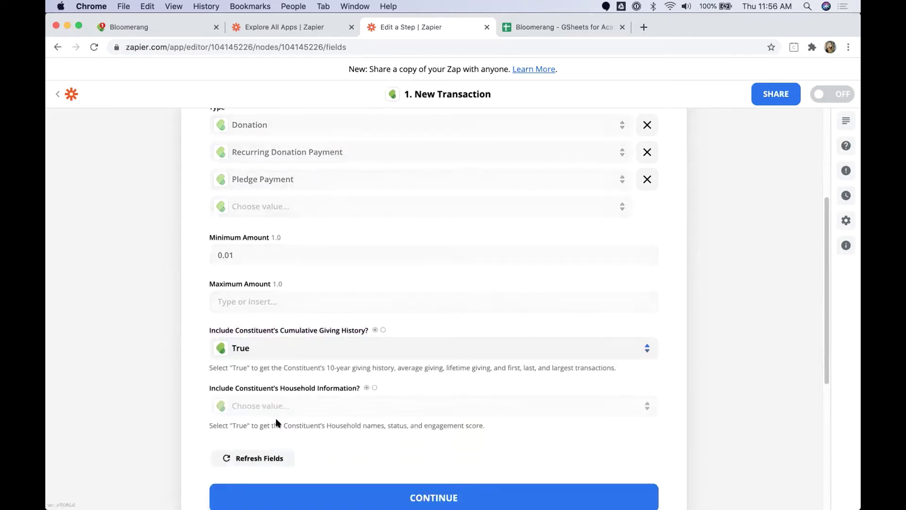
{"action": "left_click", "coordinate": [347, 405]}
{"action": "left_click", "coordinate": [251, 490]}
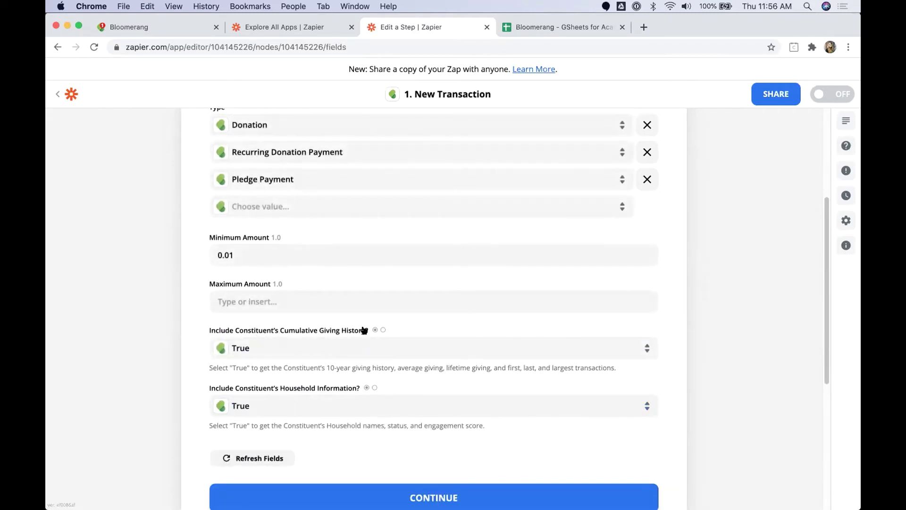
{"action": "left_click_drag", "start_coordinate": [363, 330], "coordinate": [280, 331]}
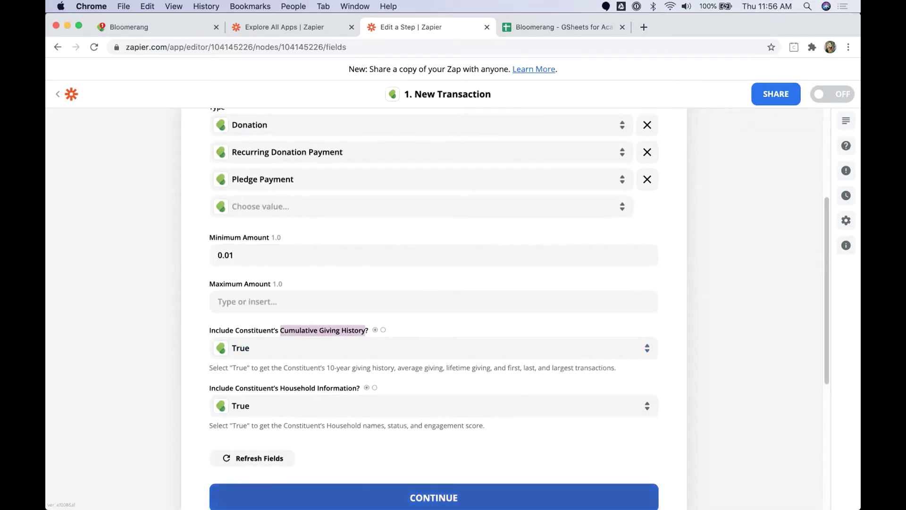
{"action": "left_click", "coordinate": [434, 497]}
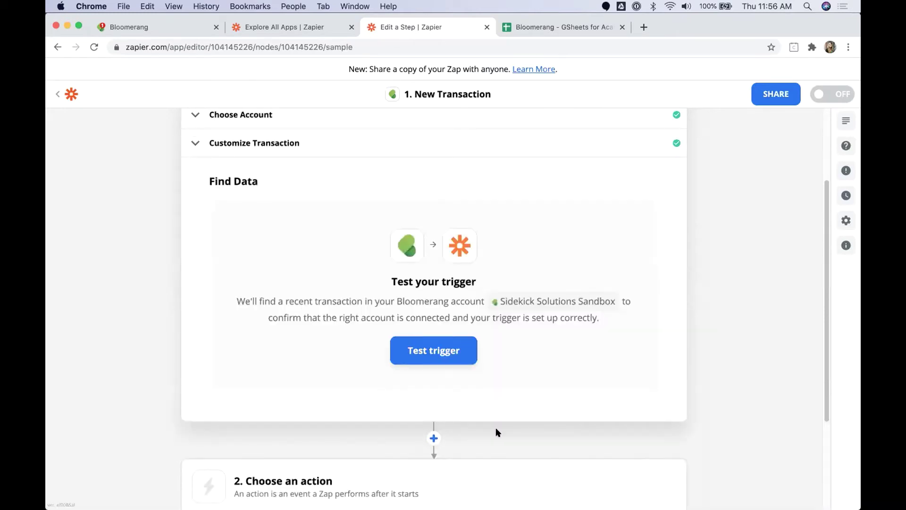
- Test the New Transaction trigger and continue to the action setup with the sample transaction found
{"action": "left_click", "coordinate": [443, 352]}
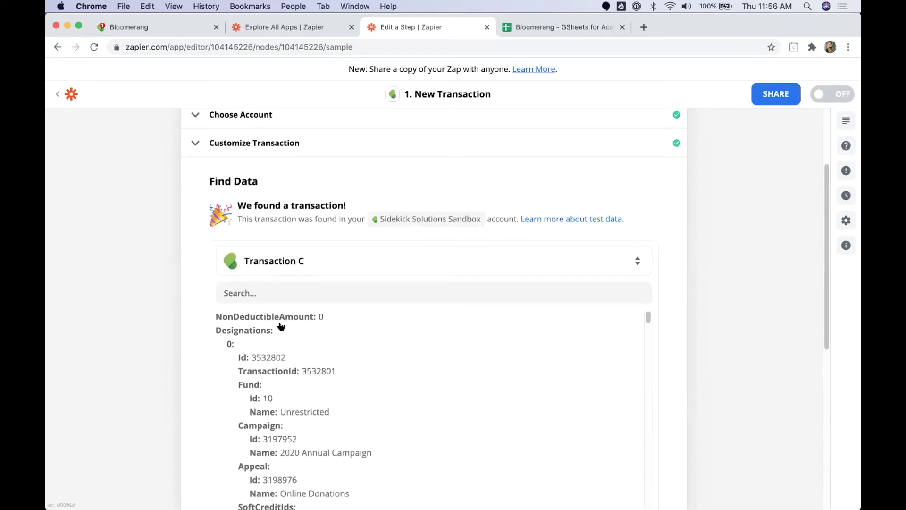
{"action": "right_click", "coordinate": [744, 313]}
{"action": "left_click", "coordinate": [714, 296]}
{"action": "scroll", "coordinate": [708, 290], "scroll_direction": "down", "scroll_amount": 4}
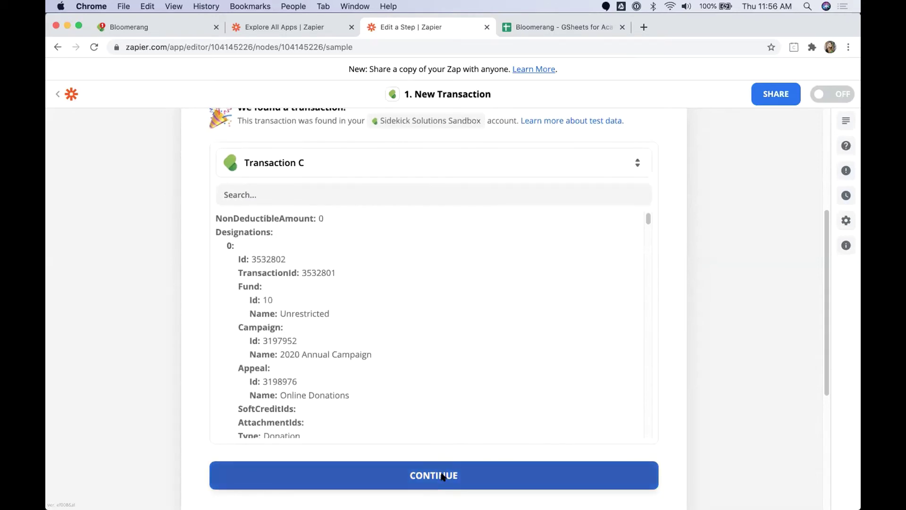
{"action": "left_click", "coordinate": [440, 473]}
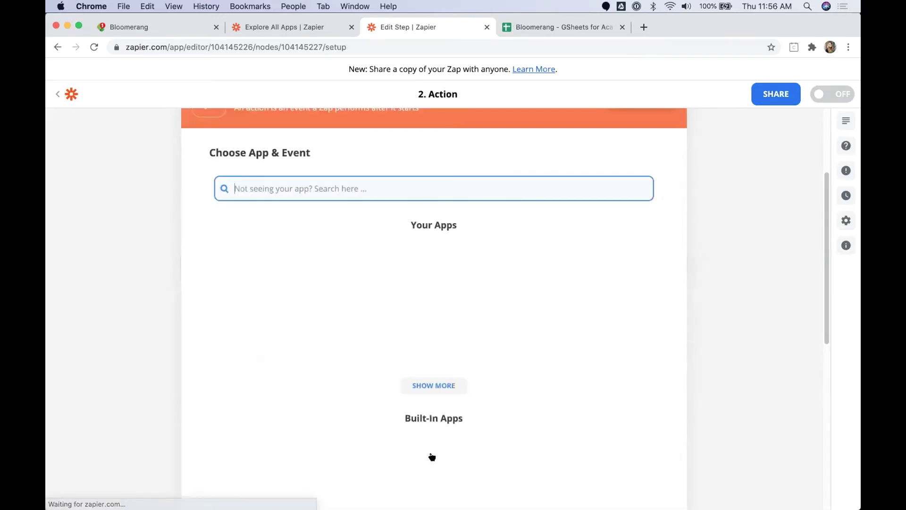
- Add Filter by Zapier as the Zap's second step
{"action": "type", "text": "Gilter"}
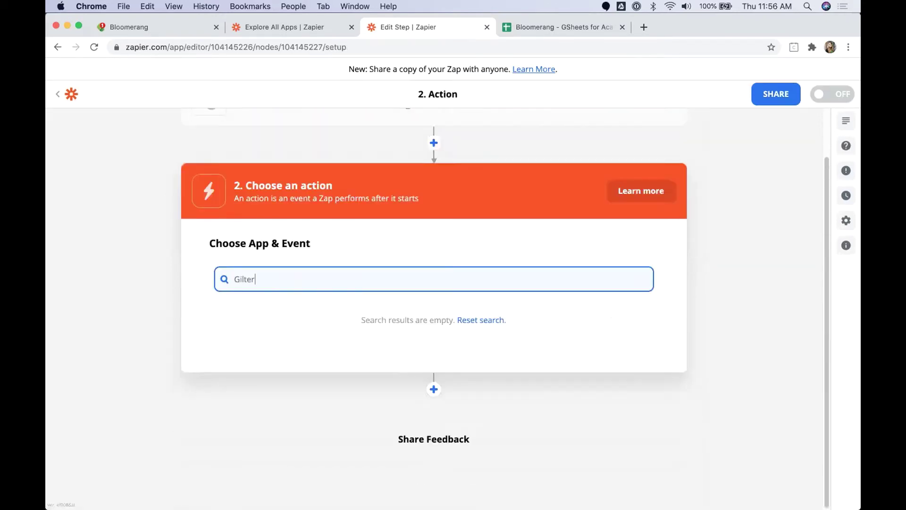
{"action": "key", "text": "super+a"}
{"action": "type", "text": "Filter"}
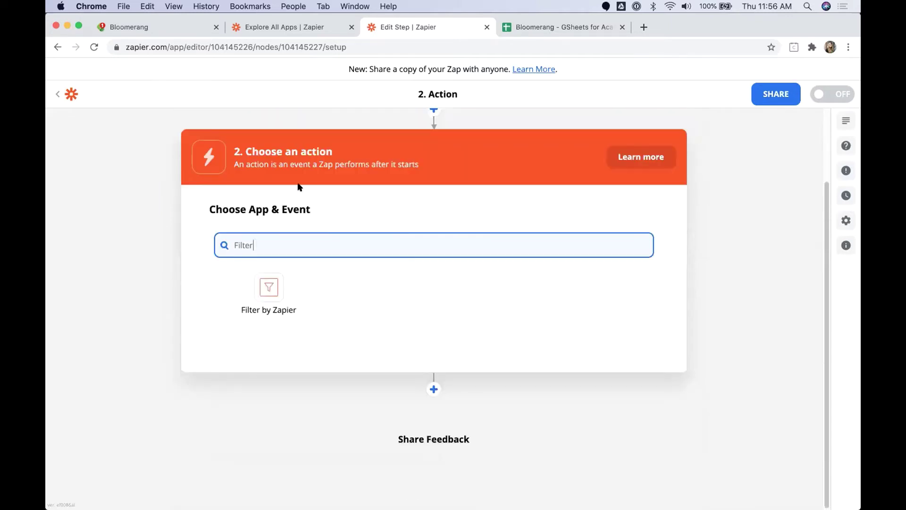
{"action": "left_click", "coordinate": [262, 297]}
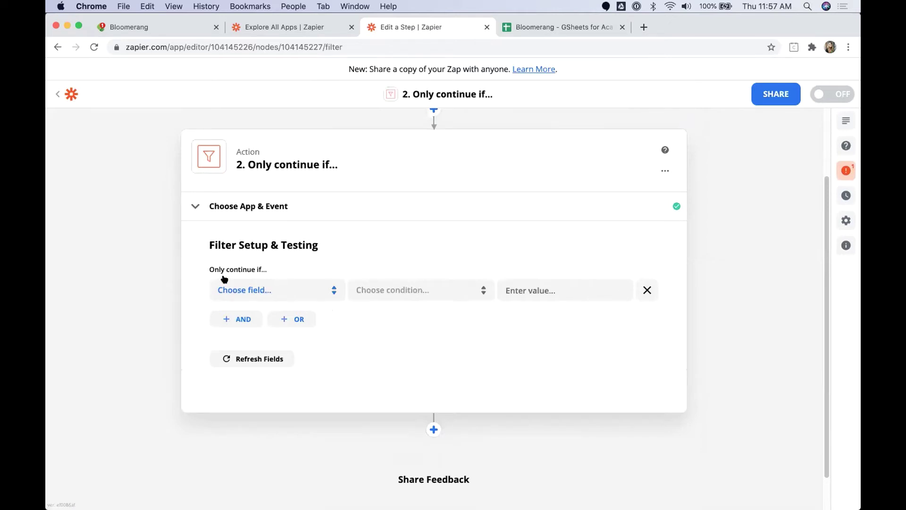
- Set the filter's field to Constituent Giving Summary Lifetime Giving Revenue
{"action": "left_click_drag", "start_coordinate": [208, 269], "coordinate": [277, 268]}
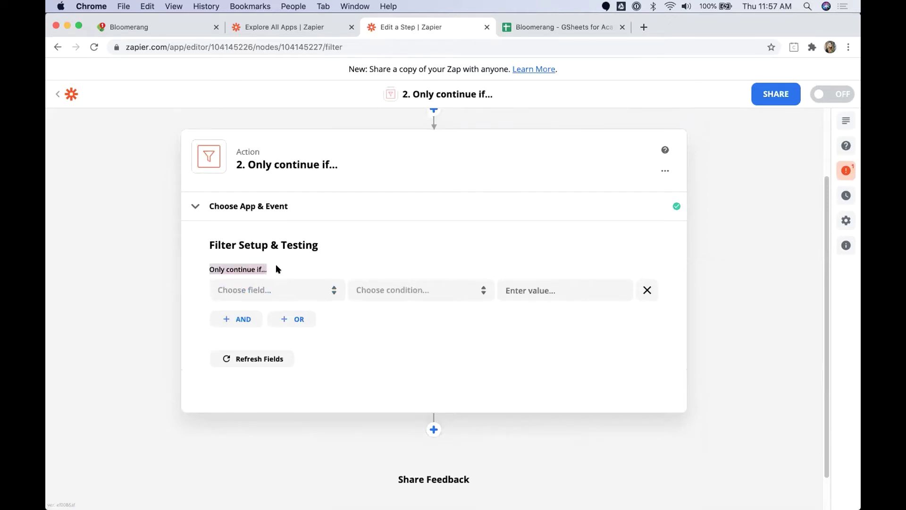
{"action": "left_click", "coordinate": [308, 293]}
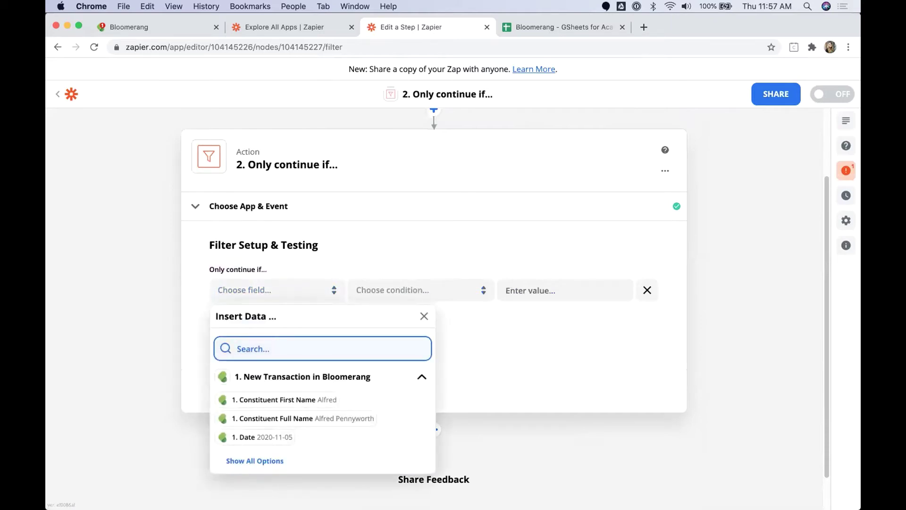
{"action": "type", "text": "Lifetime"}
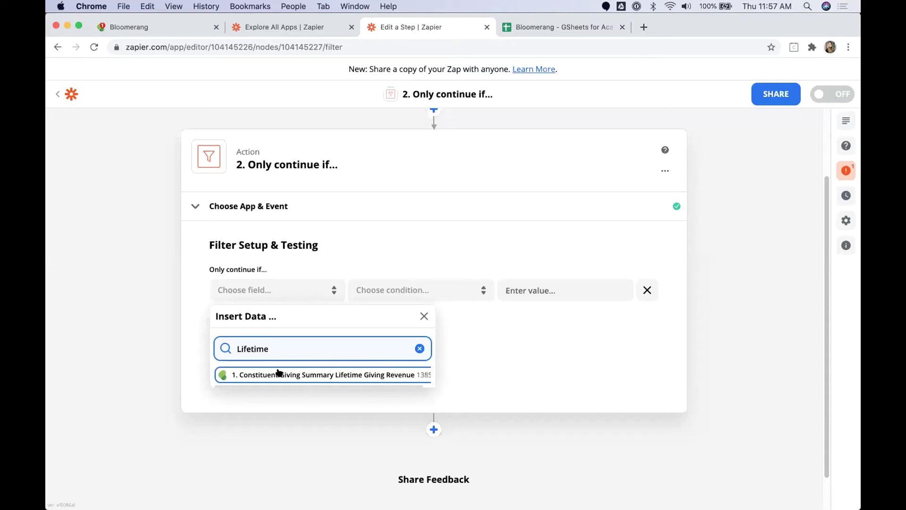
{"action": "left_click", "coordinate": [338, 377]}
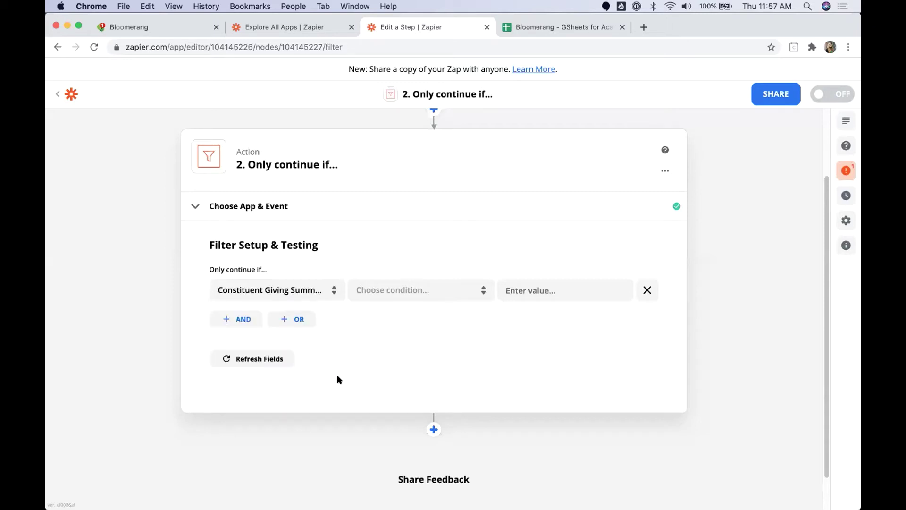
- Search the filter's available fields for revenue and lifetime entries to double-check the chosen field
{"action": "left_click", "coordinate": [273, 287]}
{"action": "left_click", "coordinate": [303, 342]}
{"action": "type", "text": "Reve"}
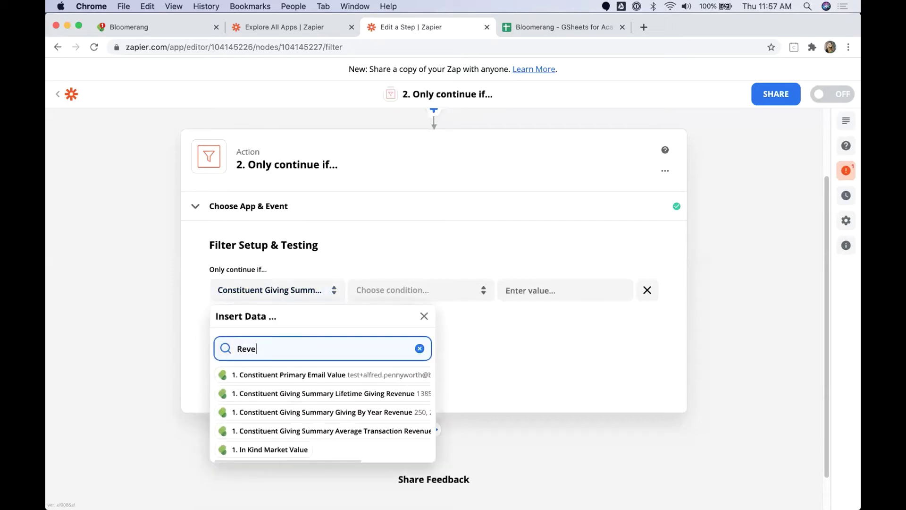
{"action": "key", "text": "BackSpace"}
{"action": "key", "text": "BackSpace"}
{"action": "key", "text": "BackSpace"}
{"action": "key", "text": "BackSpace"}
{"action": "type", "text": "lifetime"}
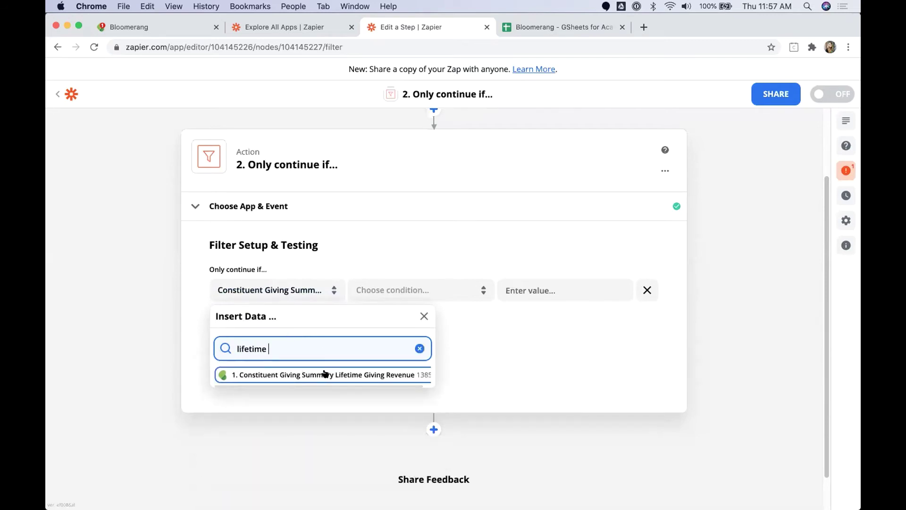
{"action": "left_click", "coordinate": [513, 359]}
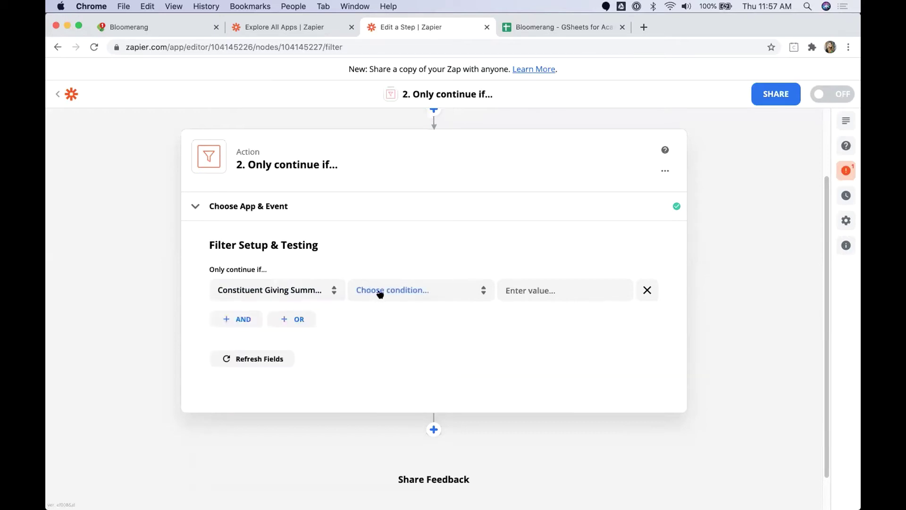
- Set the filter's condition to (Number) Greater than with a comparison value of 9999.99
{"action": "left_click", "coordinate": [381, 296]}
{"action": "scroll", "coordinate": [408, 364], "scroll_direction": "down", "scroll_amount": 3}
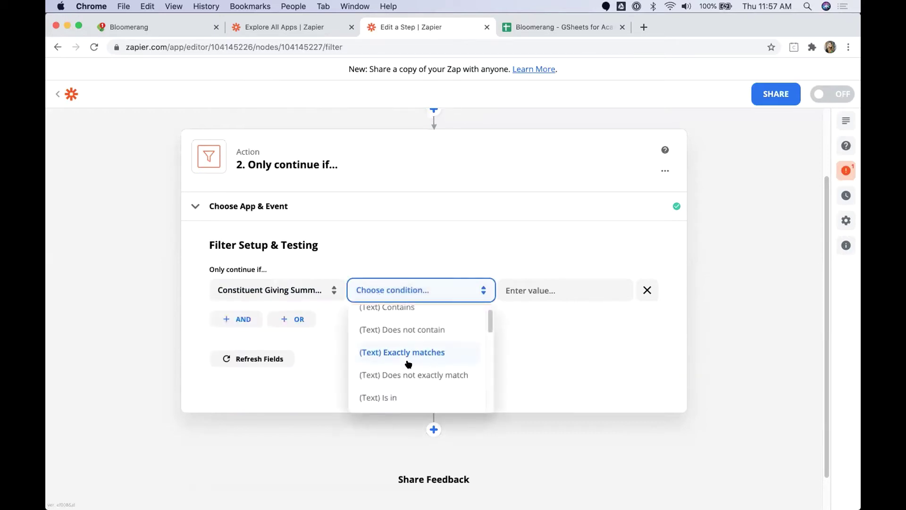
{"action": "scroll", "coordinate": [408, 364], "scroll_direction": "down", "scroll_amount": 5}
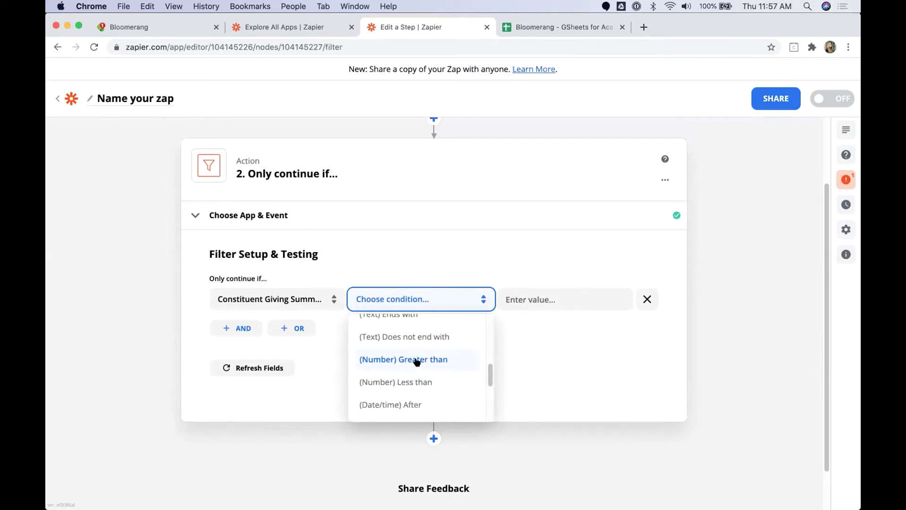
{"action": "left_click", "coordinate": [417, 360]}
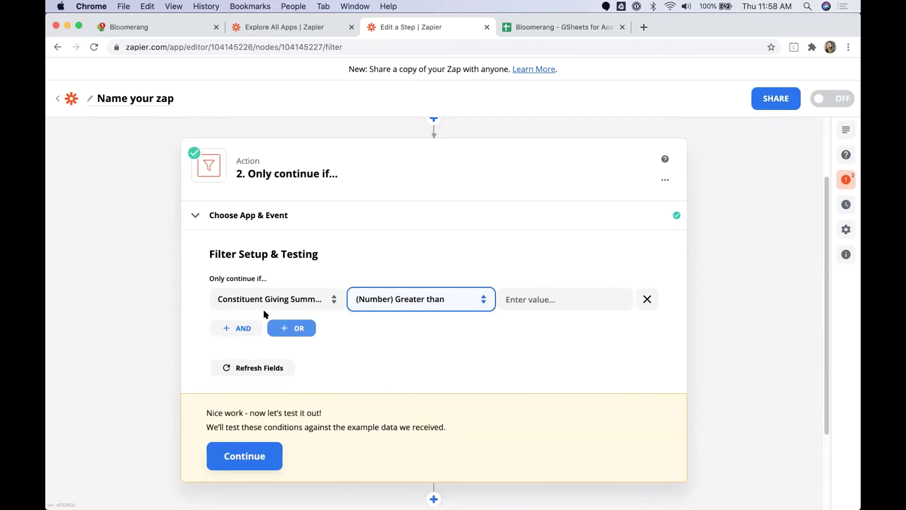
{"action": "left_click", "coordinate": [544, 299]}
{"action": "type", "text": "9999.99"}
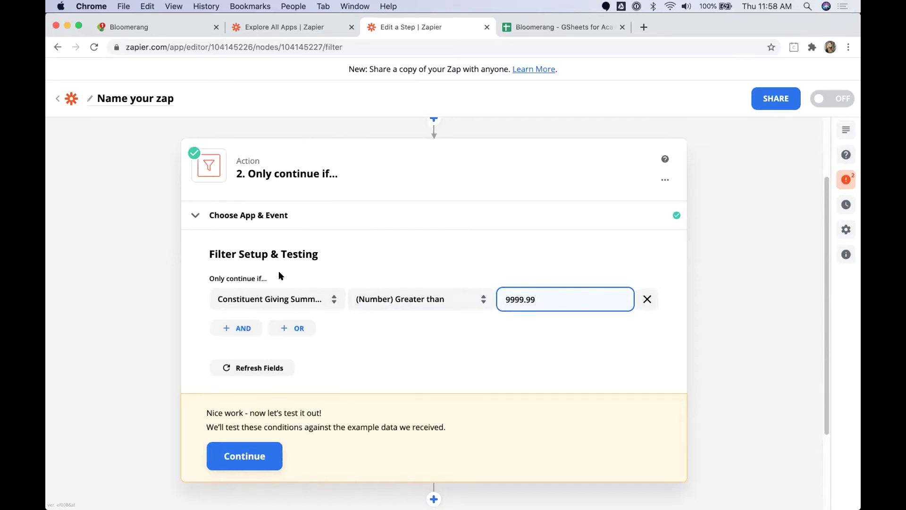
- Test the filter against the sample transaction data and finish editing the filter step
{"action": "left_click", "coordinate": [257, 453]}
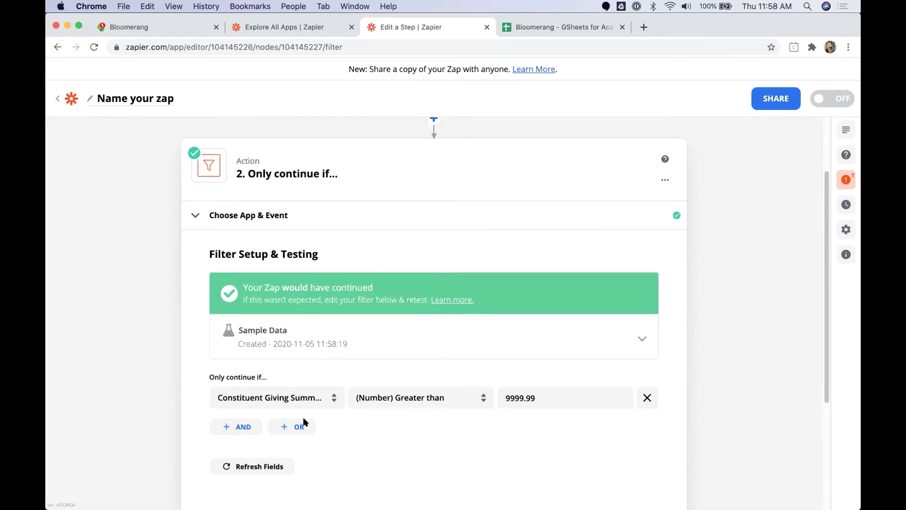
{"action": "scroll", "coordinate": [535, 408], "scroll_direction": "down", "scroll_amount": 1}
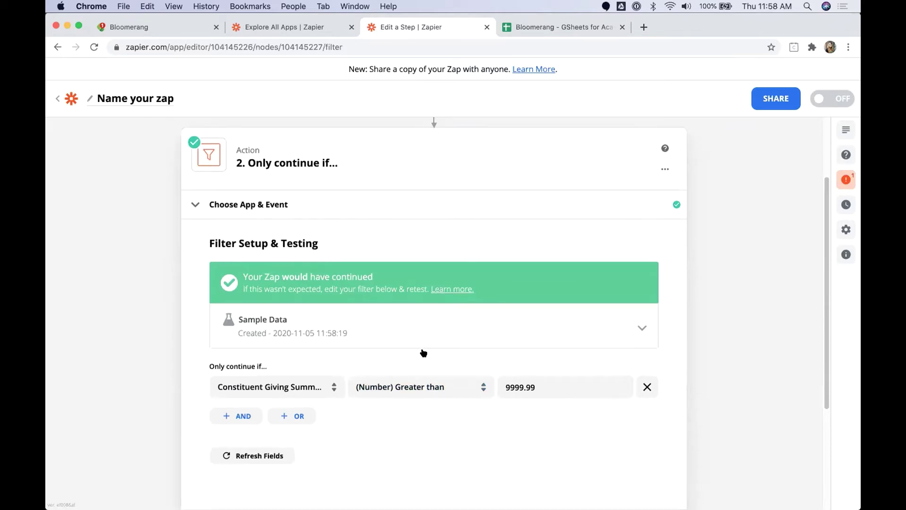
{"action": "scroll", "coordinate": [424, 350], "scroll_direction": "down", "scroll_amount": 2}
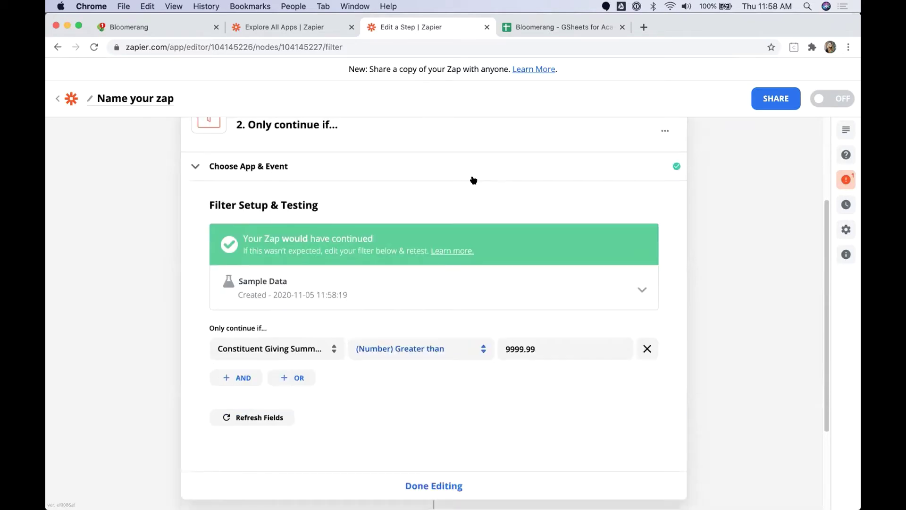
{"action": "left_click", "coordinate": [435, 487]}
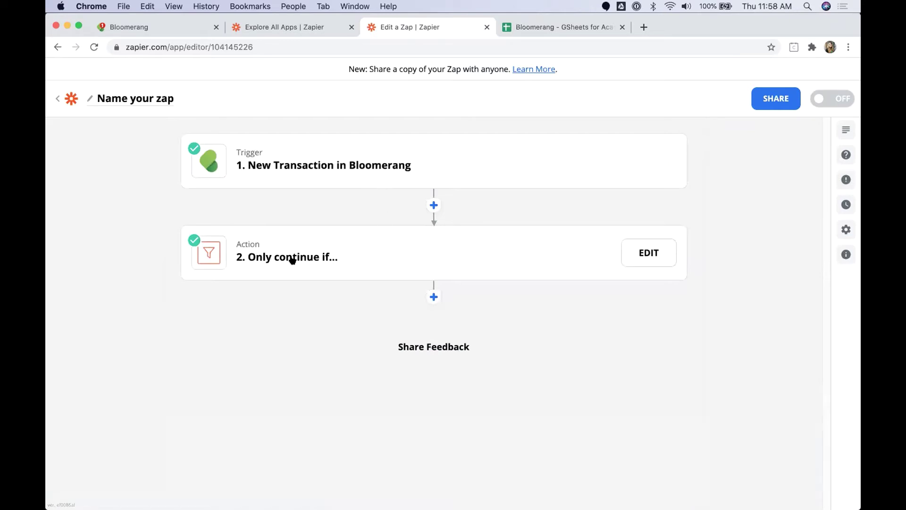
- Add Google Sheets as the Zap's third step with Lookup Spreadsheet Row as its action event
{"action": "left_click", "coordinate": [432, 296]}
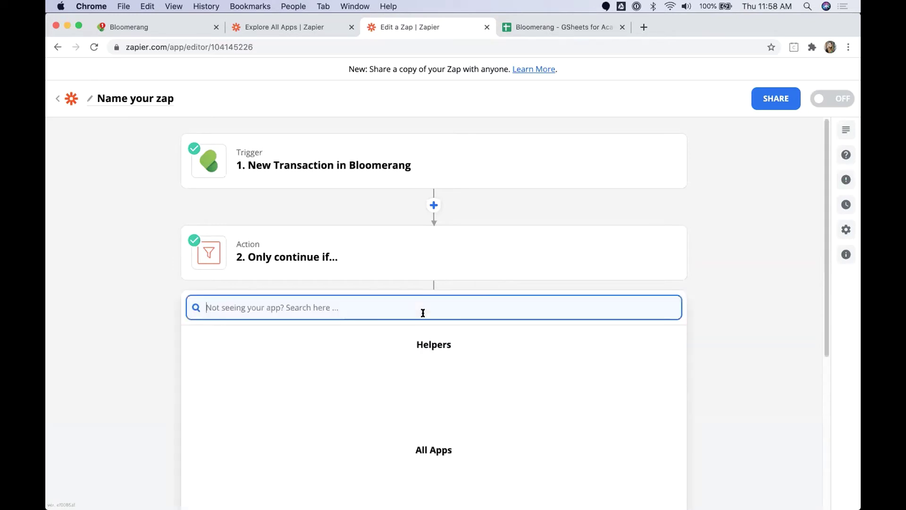
{"action": "type", "text": "Google"}
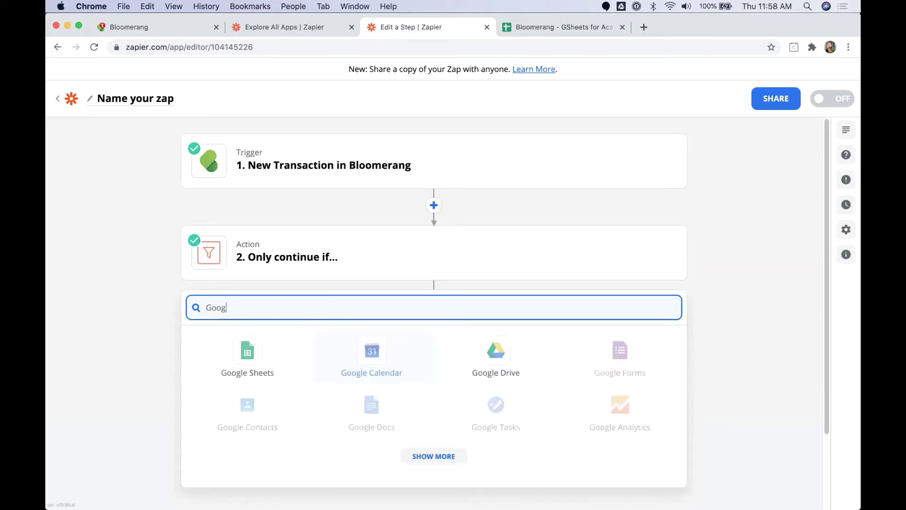
{"action": "left_click", "coordinate": [248, 363]}
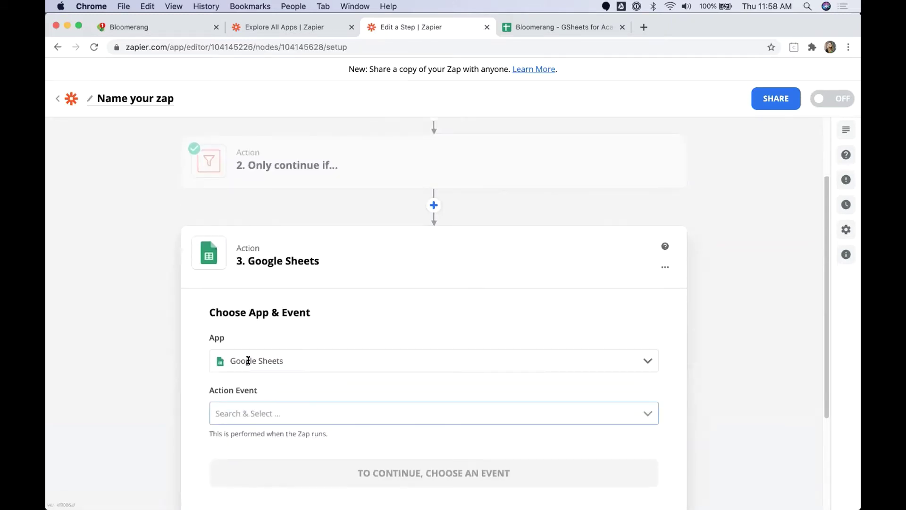
{"action": "left_click", "coordinate": [276, 414]}
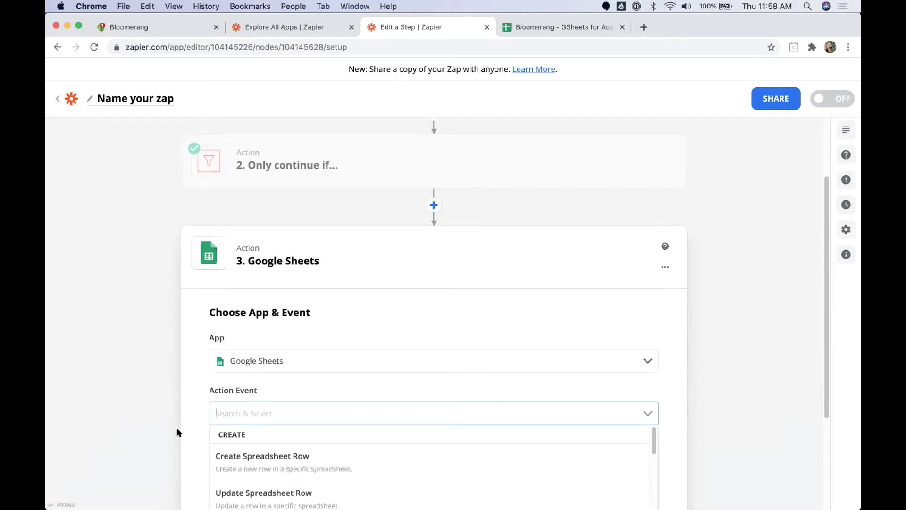
{"action": "scroll", "coordinate": [174, 429], "scroll_direction": "down", "scroll_amount": 5}
{"action": "scroll", "coordinate": [305, 370], "scroll_direction": "down", "scroll_amount": 3}
{"action": "scroll", "coordinate": [306, 372], "scroll_direction": "down", "scroll_amount": 5}
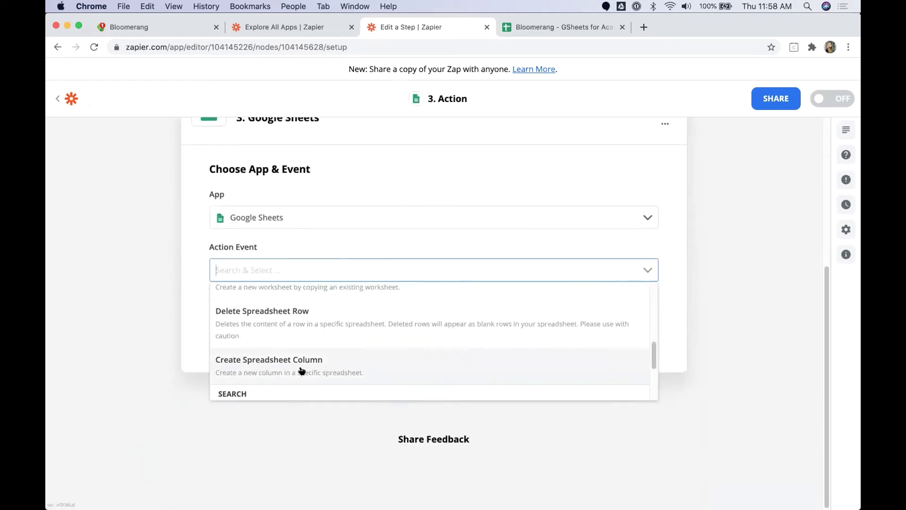
{"action": "left_click", "coordinate": [296, 376]}
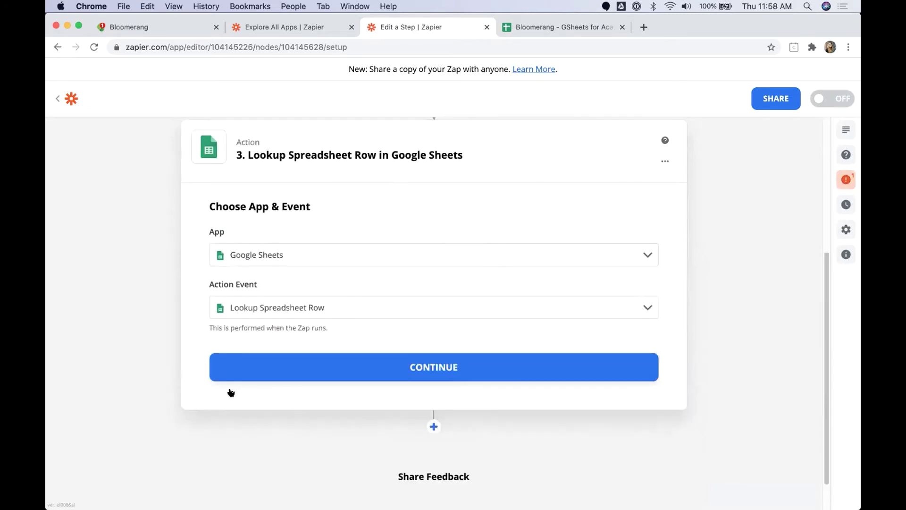
- Switch to the Google Sheets spreadsheet and examine the member columns of the Giving Circle worksheet's existing and empty rows
{"action": "left_click", "coordinate": [565, 29]}
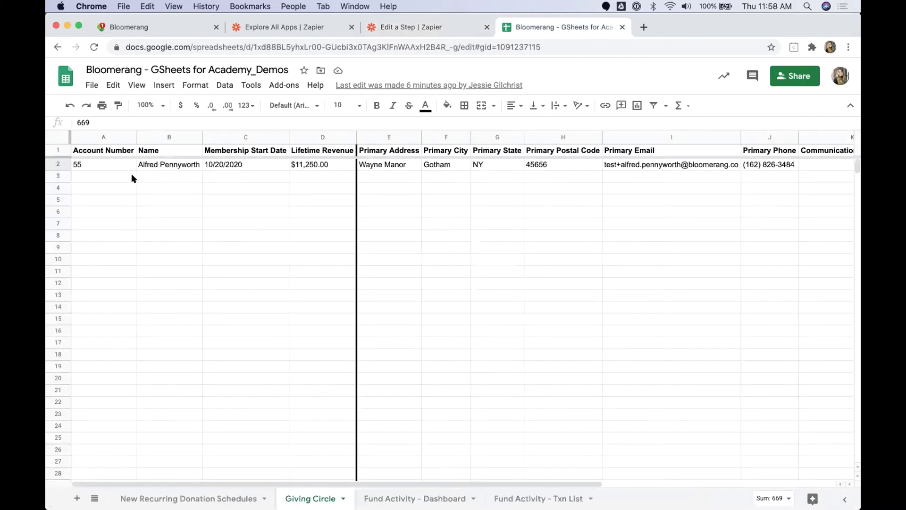
{"action": "left_click_drag", "start_coordinate": [131, 174], "coordinate": [326, 175]}
{"action": "left_click_drag", "start_coordinate": [114, 187], "coordinate": [328, 188]}
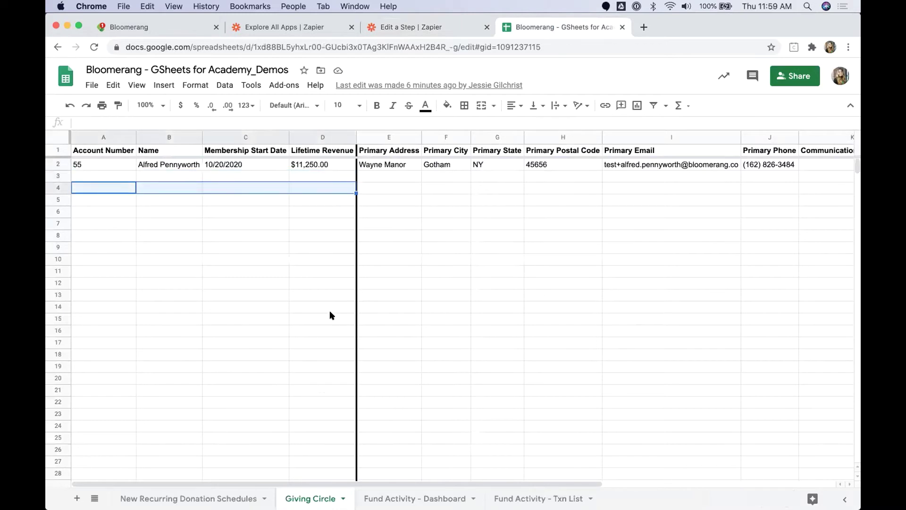
{"action": "left_click_drag", "start_coordinate": [125, 163], "coordinate": [326, 164]}
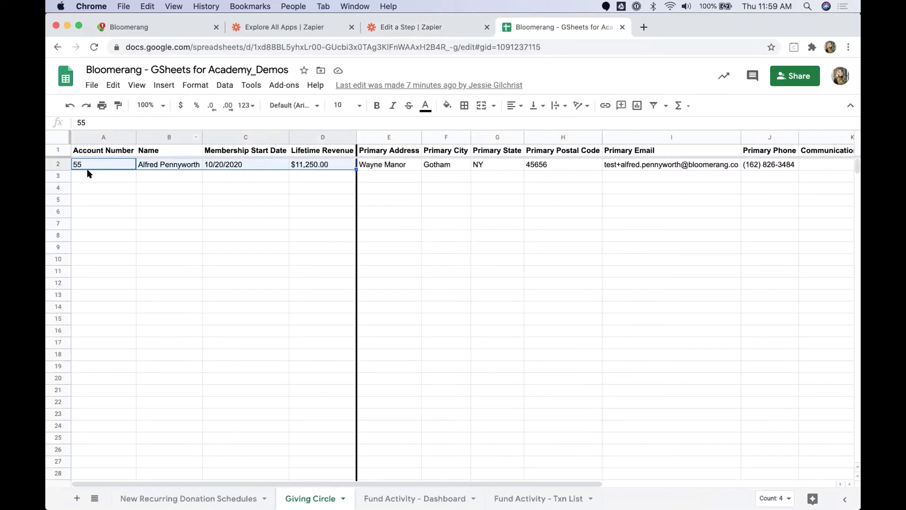
{"action": "key", "text": "Down"}
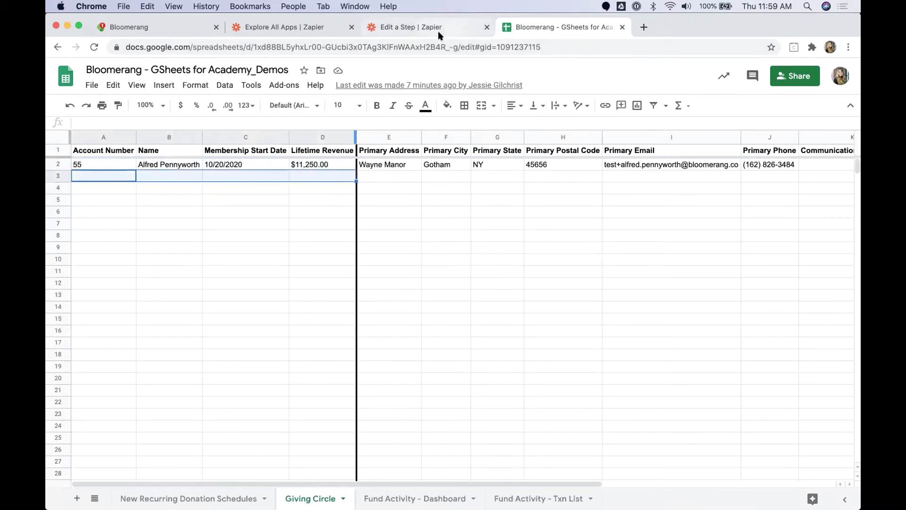
- Return to the Zap editor, reselect Lookup Spreadsheet Row as the action event and continue to the account choice
{"action": "left_click", "coordinate": [438, 30]}
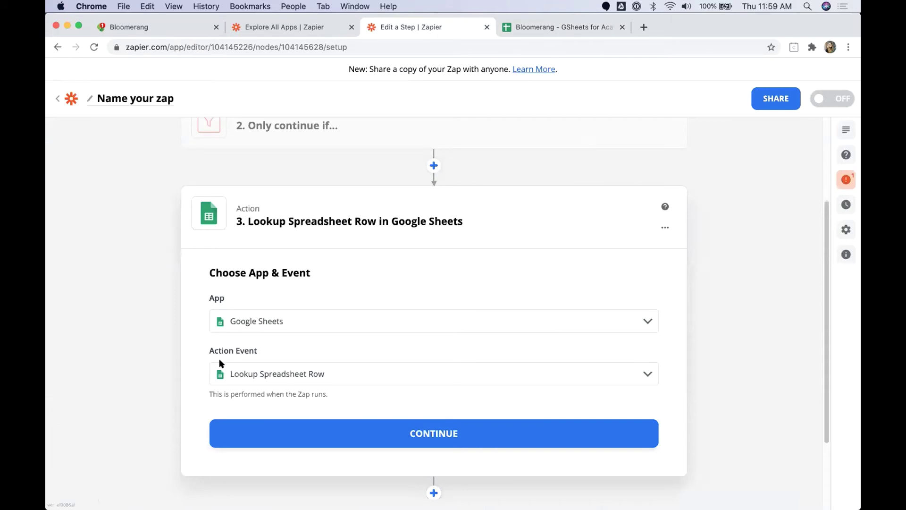
{"action": "left_click", "coordinate": [328, 373]}
{"action": "scroll", "coordinate": [259, 431], "scroll_direction": "down", "scroll_amount": 3}
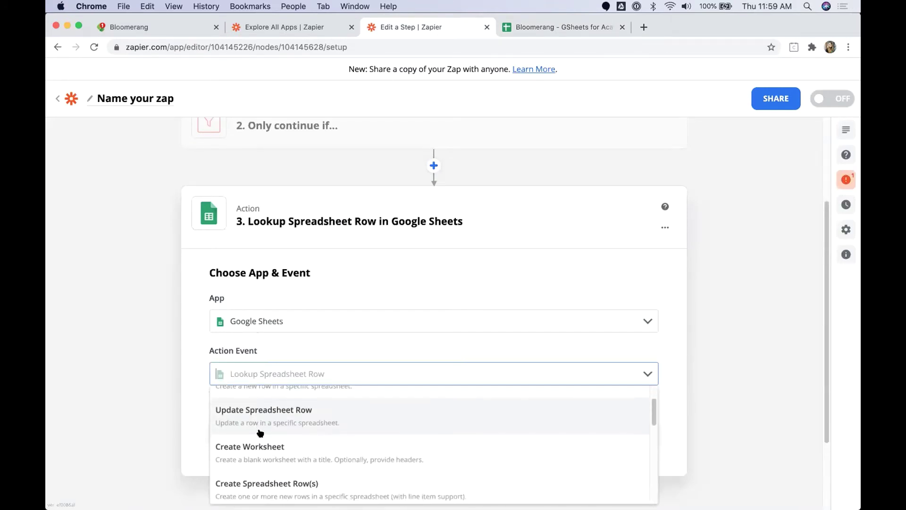
{"action": "scroll", "coordinate": [260, 432], "scroll_direction": "down", "scroll_amount": 3}
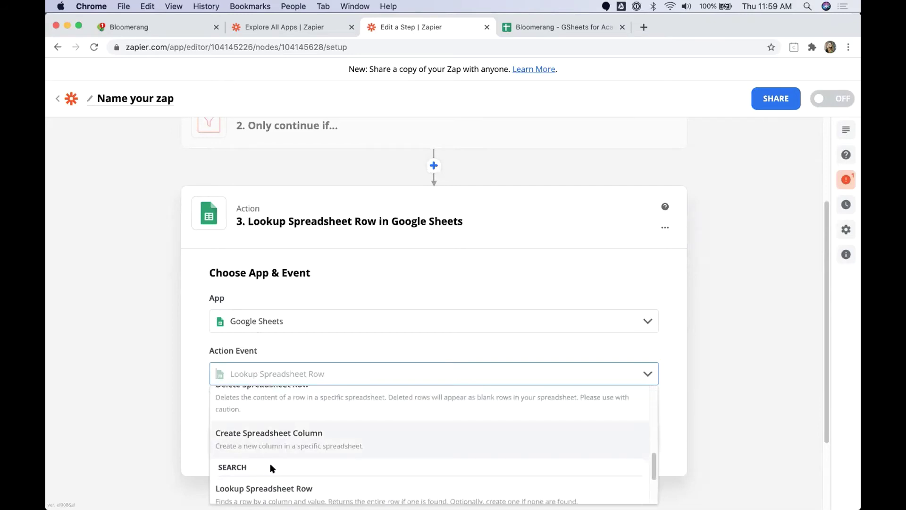
{"action": "left_click", "coordinate": [277, 488]}
{"action": "left_click", "coordinate": [361, 433]}
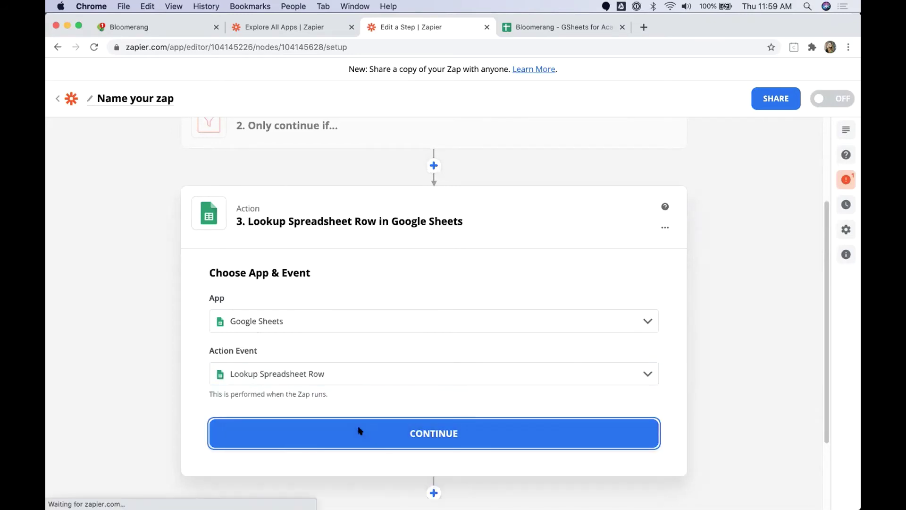
- Choose the connected Google Sheets account for the lookup step and continue to its field setup
{"action": "left_click", "coordinate": [240, 349]}
{"action": "left_click", "coordinate": [247, 377]}
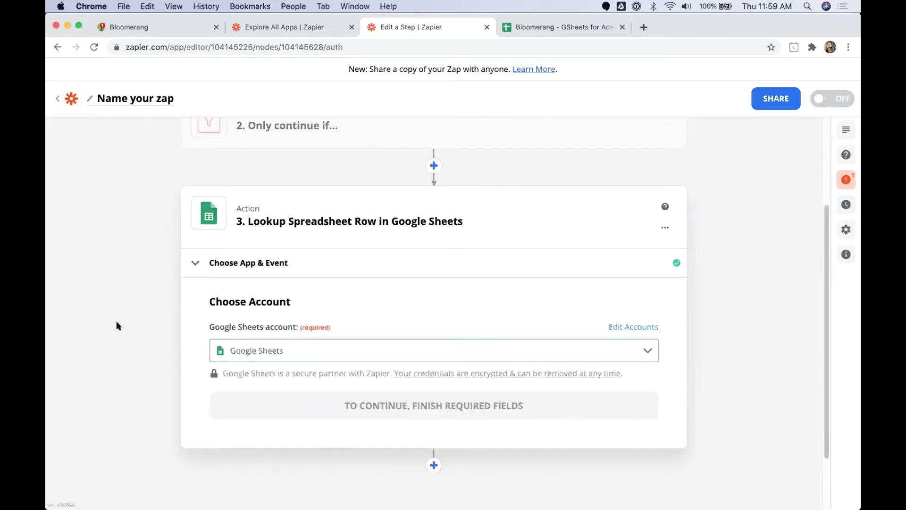
{"action": "left_click", "coordinate": [298, 345]}
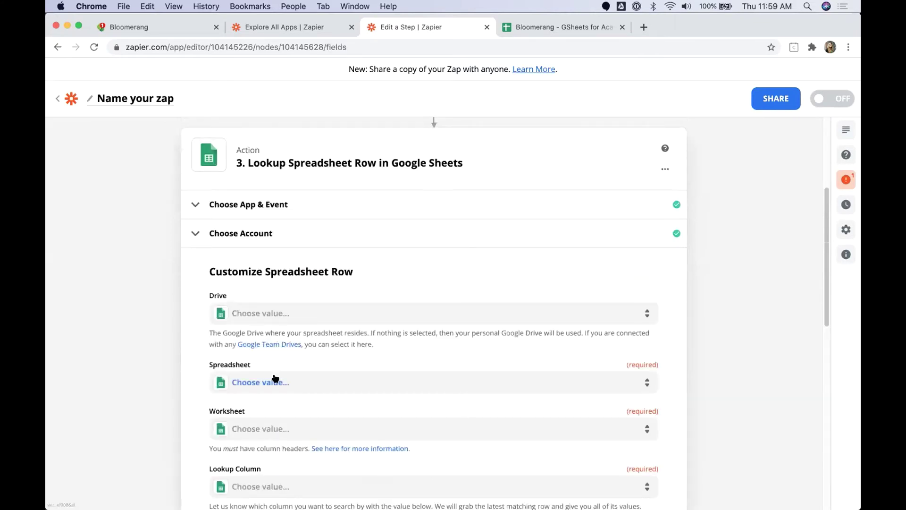
- Set the lookup's spreadsheet to Bloomerang - GSheets for Academy_Demos and its worksheet to Giving Circle
{"action": "left_click", "coordinate": [275, 380]}
{"action": "type", "text": "Bloomer"}
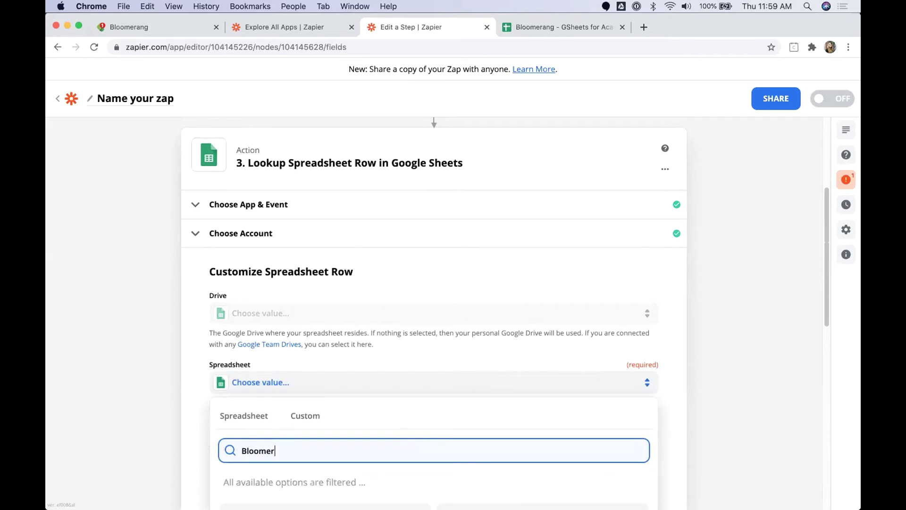
{"action": "type", "text": "ang"}
{"action": "left_click", "coordinate": [373, 477]}
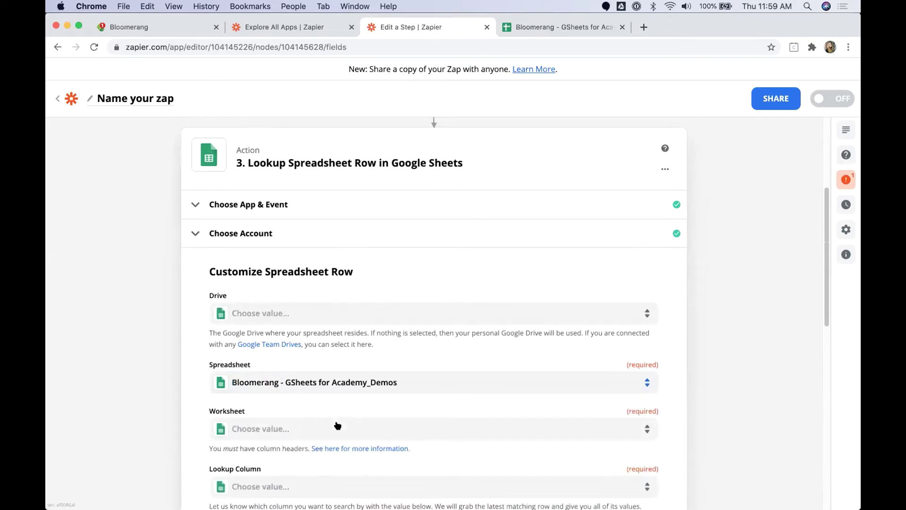
{"action": "left_click", "coordinate": [246, 420]}
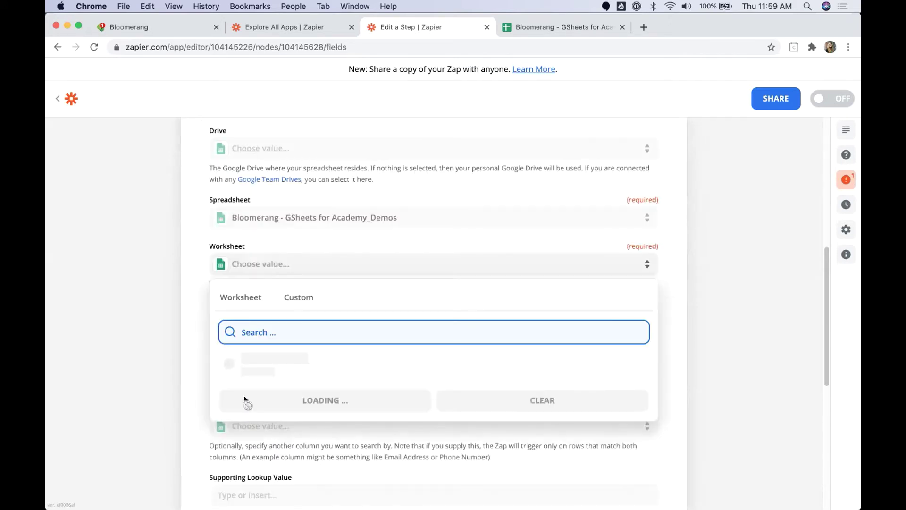
{"action": "left_click", "coordinate": [257, 382]}
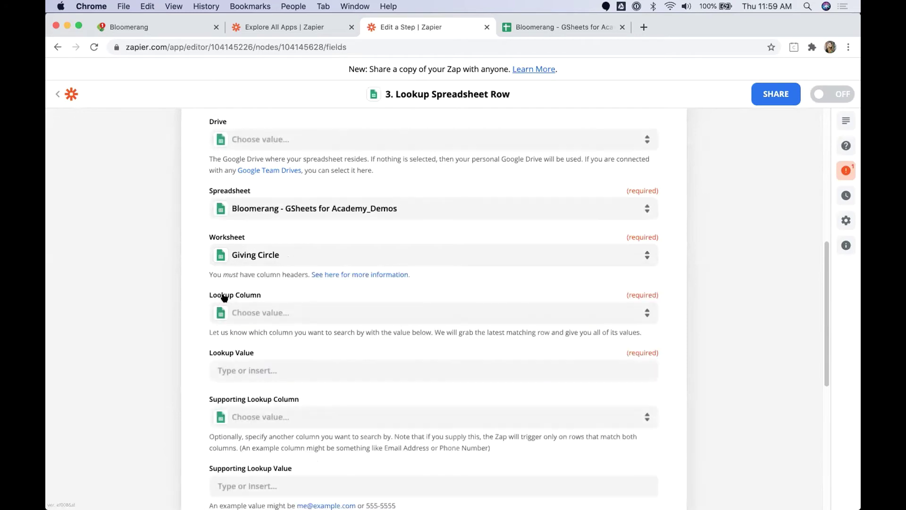
- Set the lookup column to Account Number and the lookup value to the trigger's Constituent Account Number
{"action": "left_click_drag", "start_coordinate": [208, 294], "coordinate": [265, 293]}
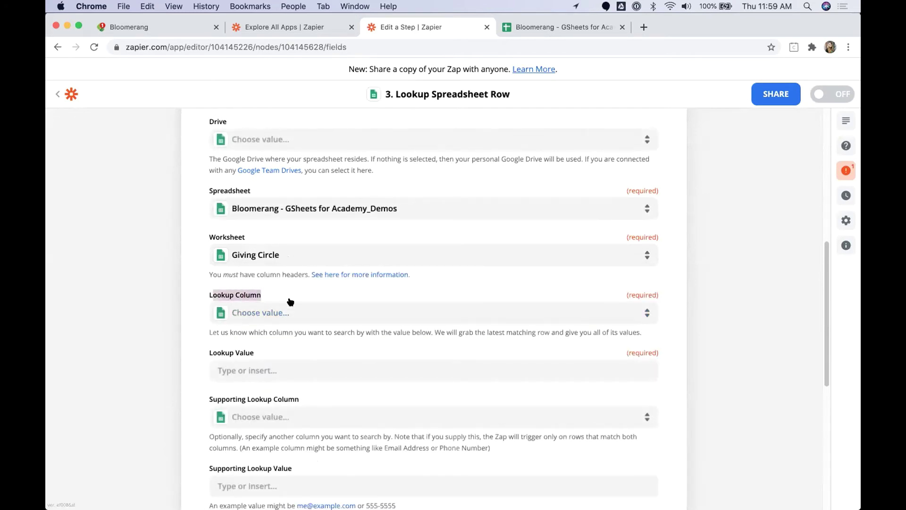
{"action": "left_click", "coordinate": [315, 317]}
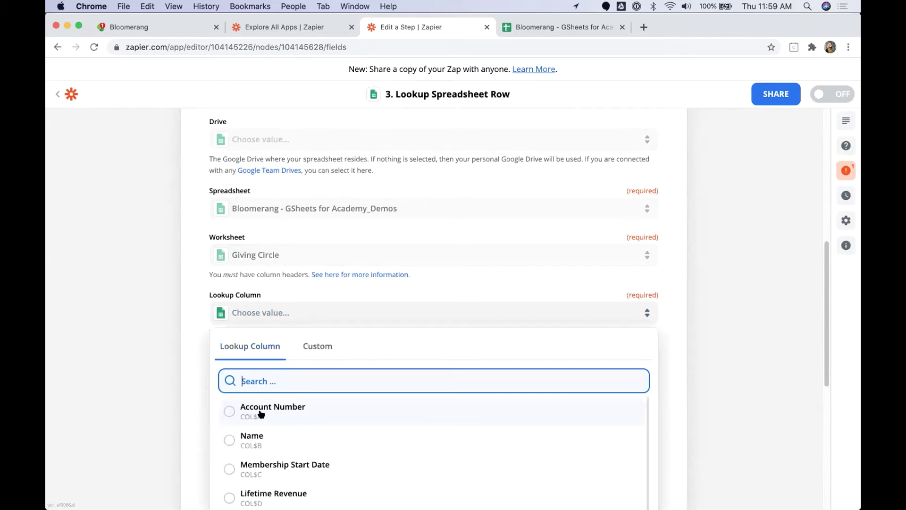
{"action": "left_click", "coordinate": [261, 414]}
{"action": "left_click_drag", "start_coordinate": [208, 354], "coordinate": [269, 354]}
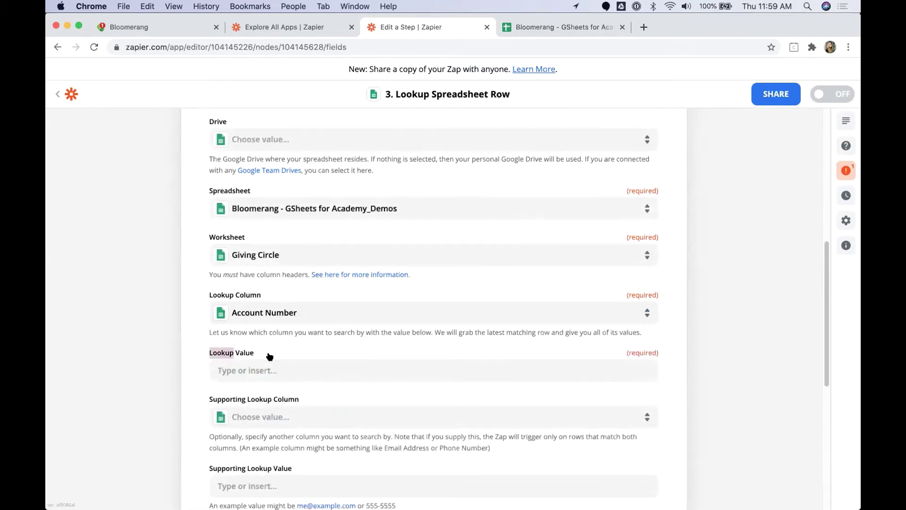
{"action": "left_click", "coordinate": [248, 373]}
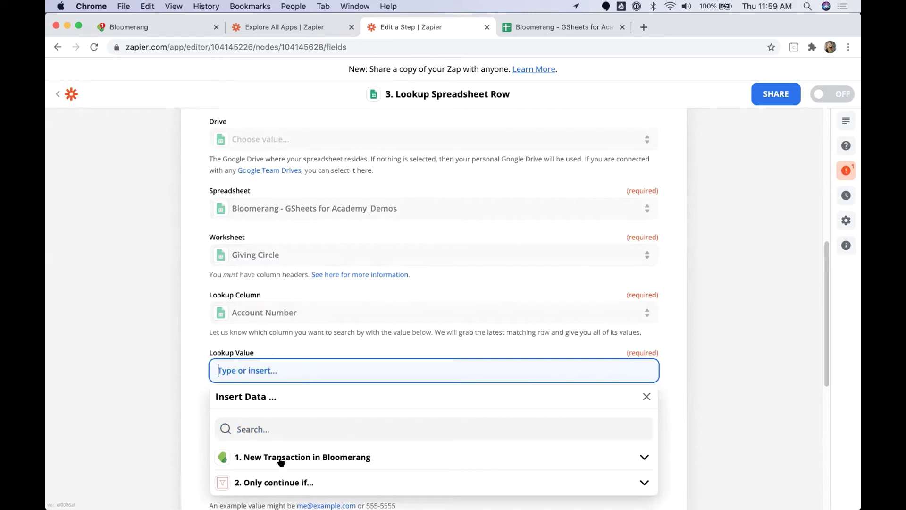
{"action": "left_click", "coordinate": [286, 427]}
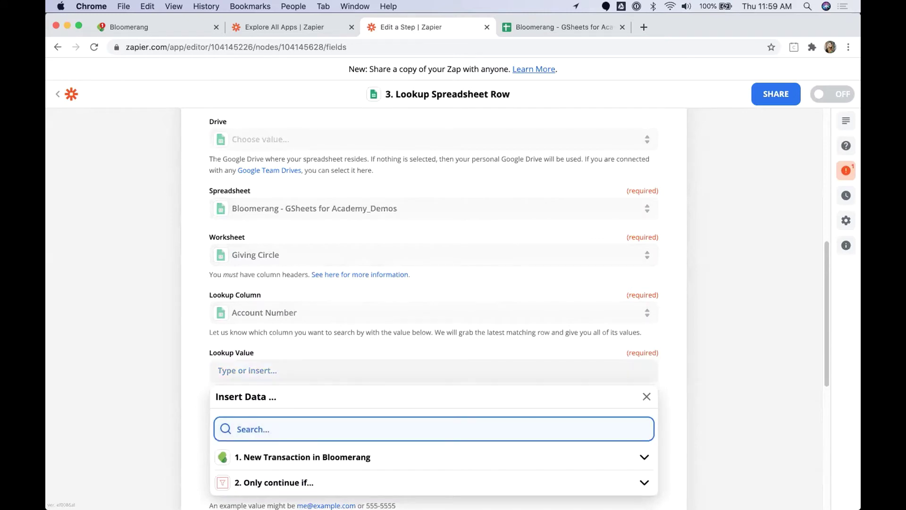
{"action": "type", "text": "Account NUmber"}
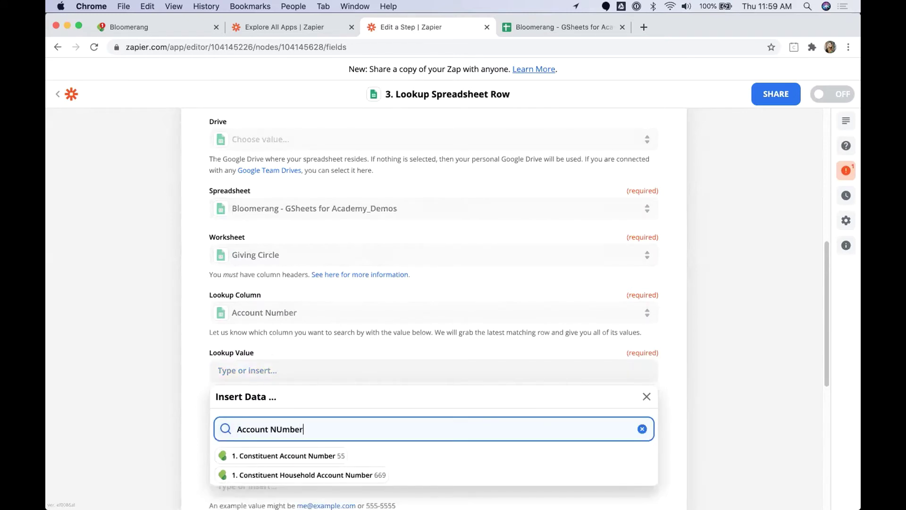
{"action": "left_click", "coordinate": [283, 456]}
- Check the Account Number column and its first entry in the Giving Circle sheet in Google Sheets, and return to the Zap editor
{"action": "left_click", "coordinate": [554, 23]}
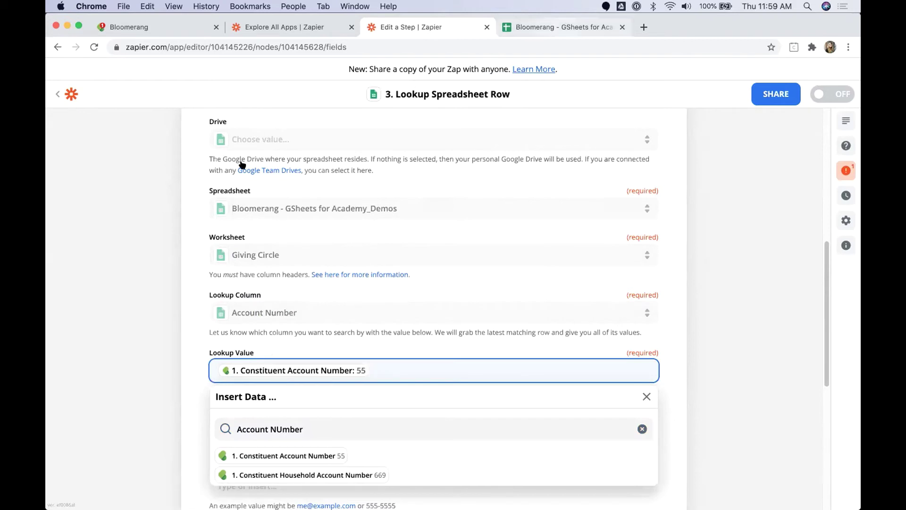
{"action": "left_click", "coordinate": [106, 137]}
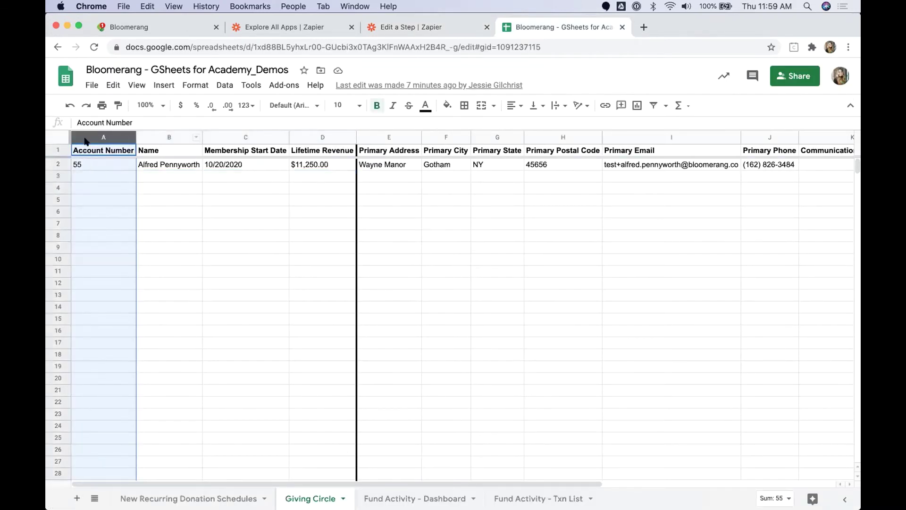
{"action": "left_click", "coordinate": [90, 169]}
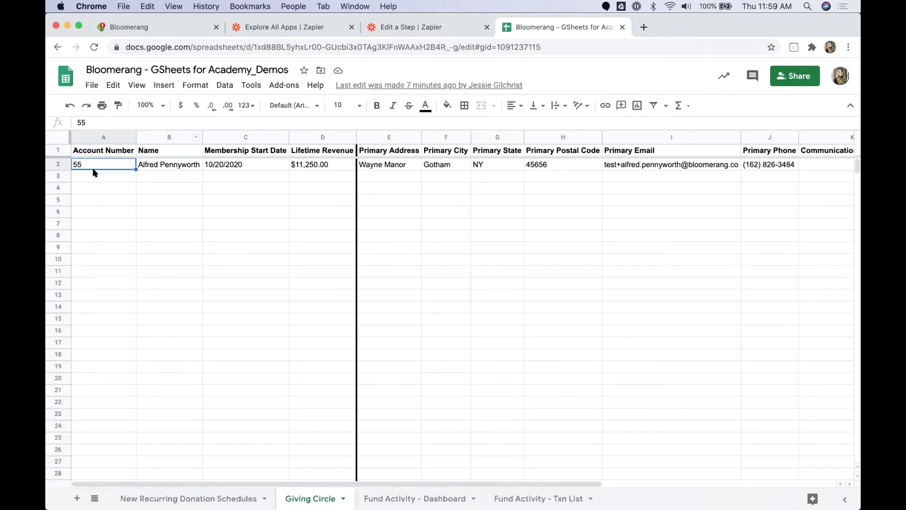
{"action": "left_click", "coordinate": [420, 29]}
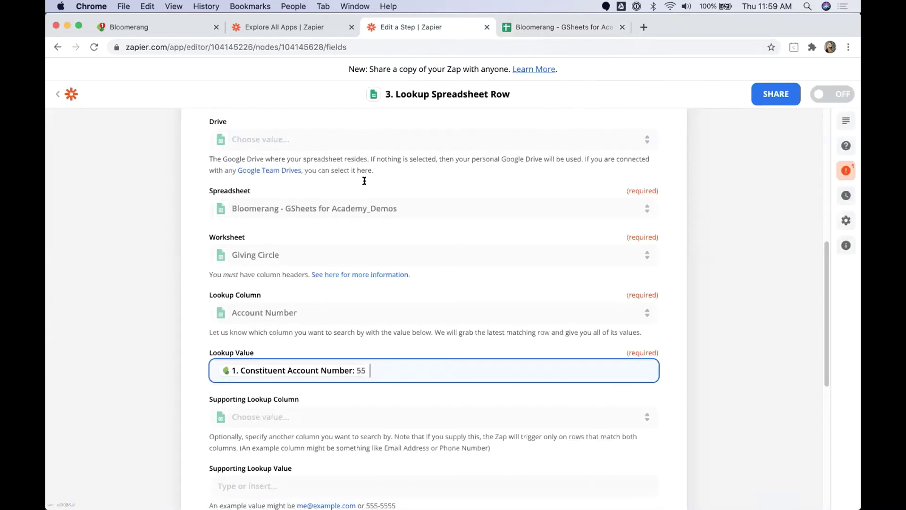
- Review the lookup settings and enable creating a Google Sheets spreadsheet row if it doesn't exist yet
{"action": "left_click", "coordinate": [764, 361]}
{"action": "scroll", "coordinate": [728, 361], "scroll_direction": "down", "scroll_amount": 5}
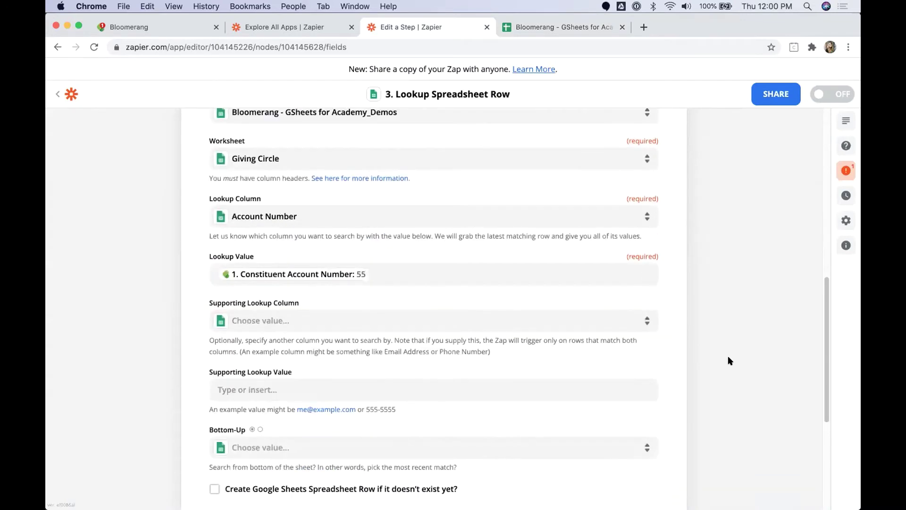
{"action": "scroll", "coordinate": [728, 354], "scroll_direction": "down", "scroll_amount": 5}
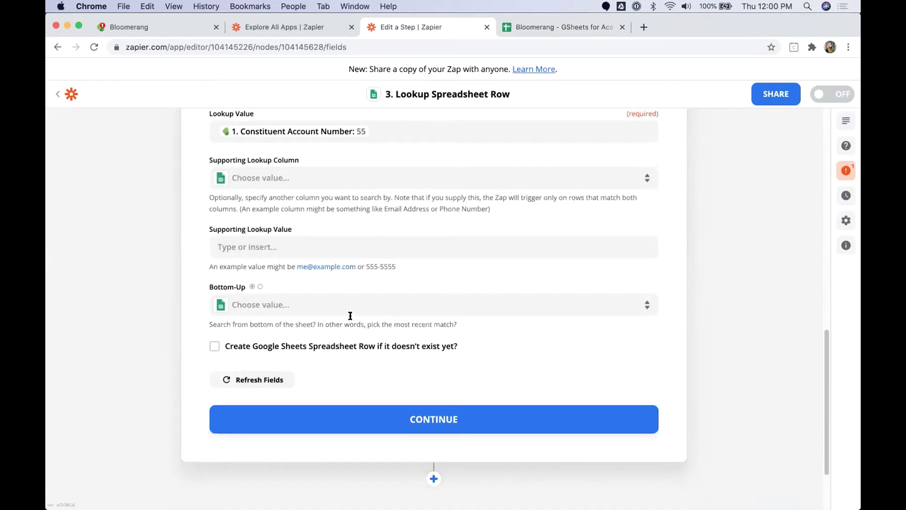
{"action": "scroll", "coordinate": [302, 306], "scroll_direction": "up", "scroll_amount": 5}
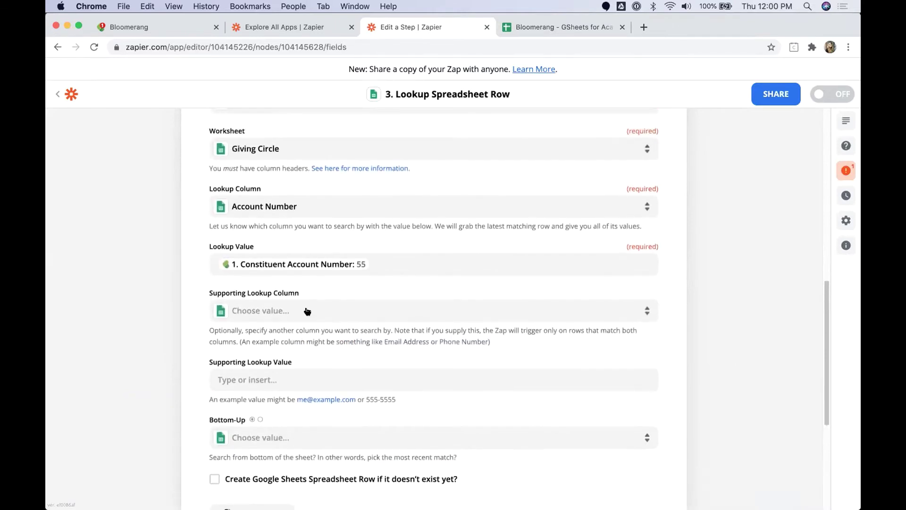
{"action": "scroll", "coordinate": [274, 269], "scroll_direction": "up", "scroll_amount": 10}
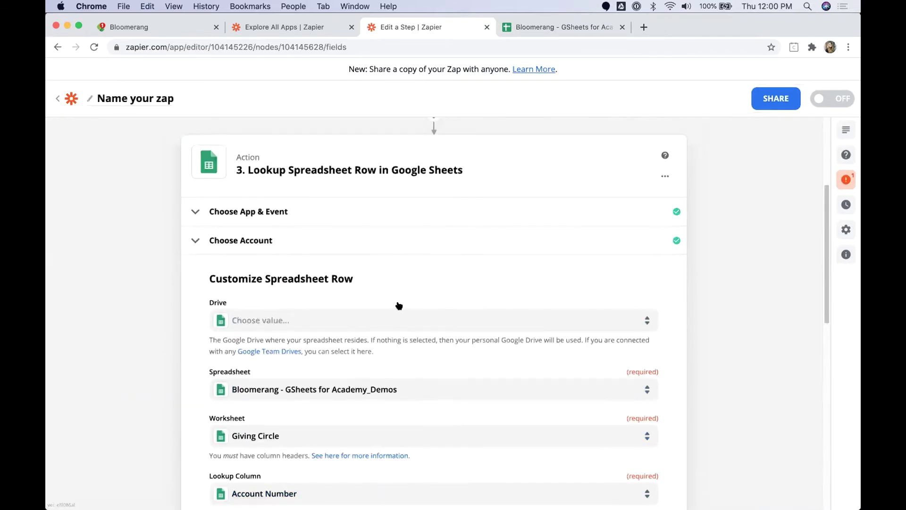
{"action": "scroll", "coordinate": [399, 305], "scroll_direction": "down", "scroll_amount": 9}
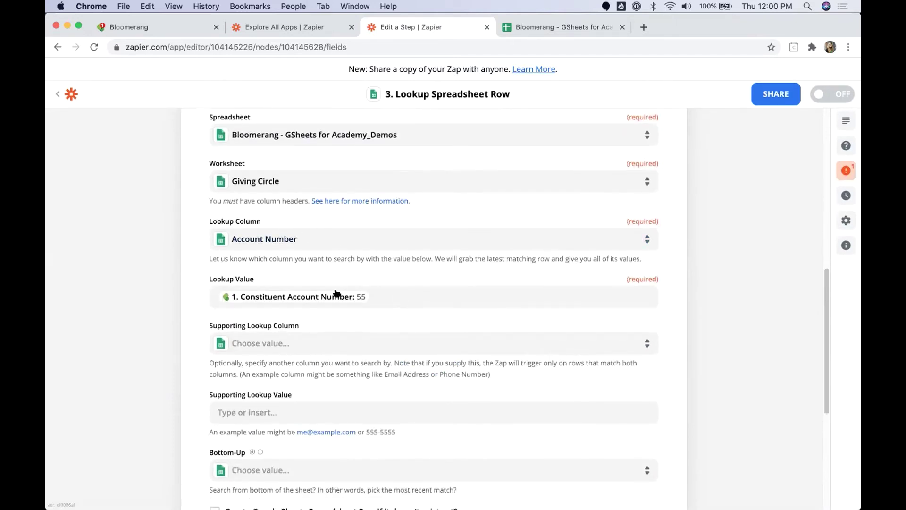
{"action": "scroll", "coordinate": [366, 304], "scroll_direction": "down", "scroll_amount": 3}
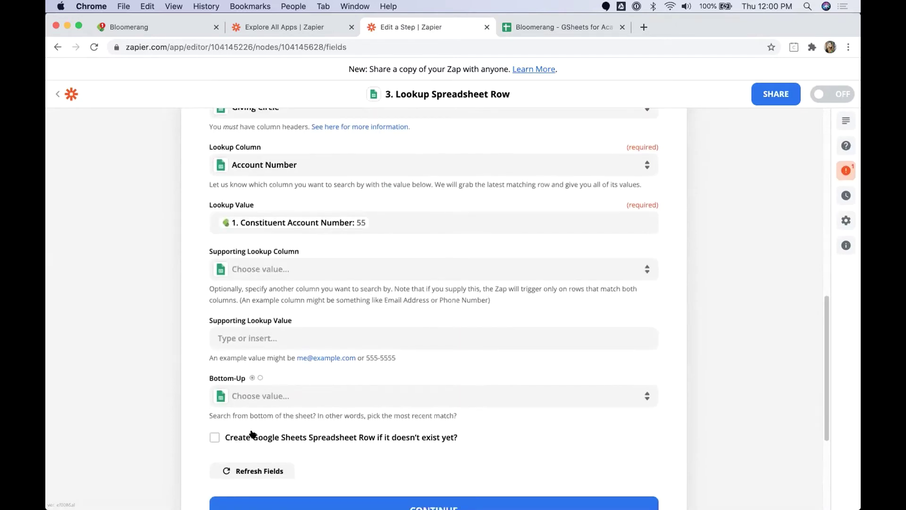
{"action": "left_click_drag", "start_coordinate": [224, 437], "coordinate": [459, 438]}
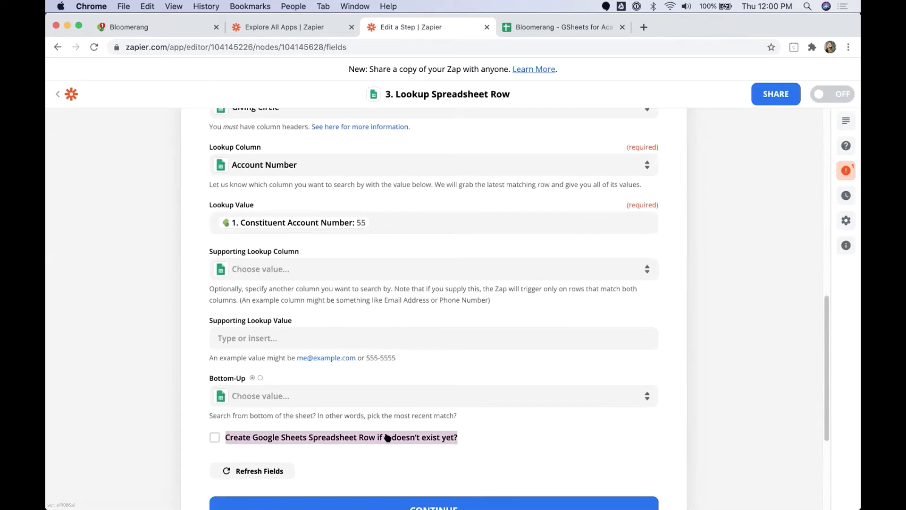
{"action": "left_click", "coordinate": [214, 437]}
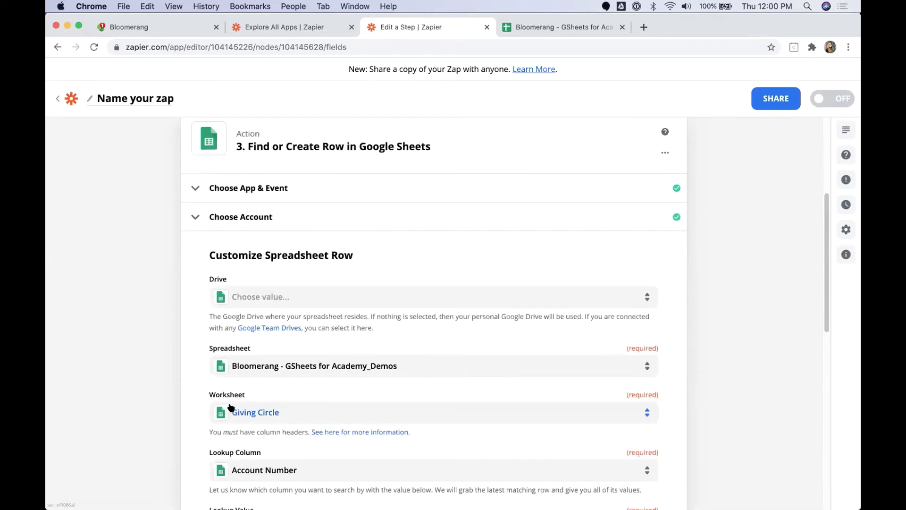
- Map the new row's Account Number field to the trigger's Constituent Account Number
{"action": "scroll", "coordinate": [188, 344], "scroll_direction": "down", "scroll_amount": 5}
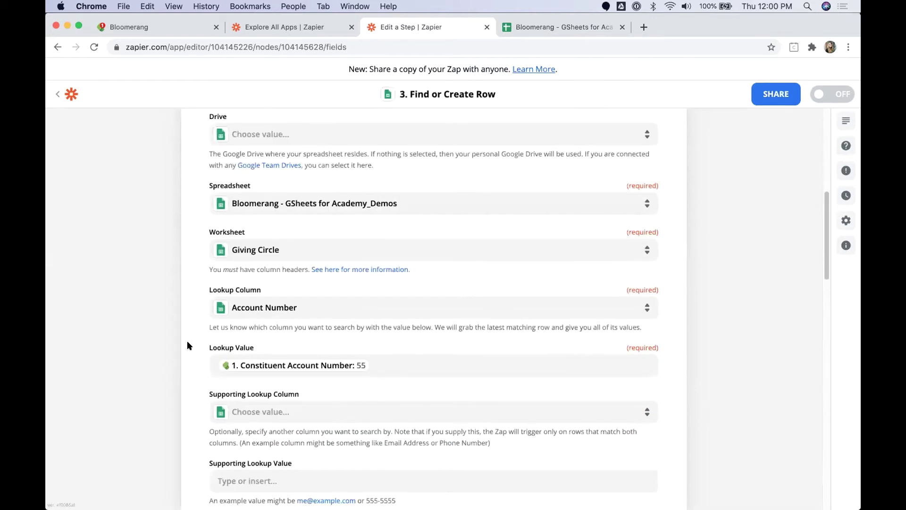
{"action": "scroll", "coordinate": [187, 341], "scroll_direction": "down", "scroll_amount": 4}
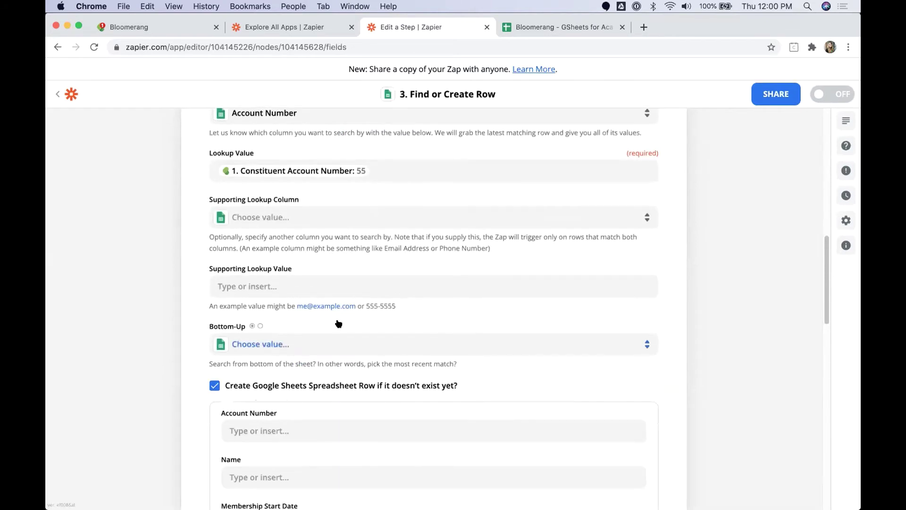
{"action": "scroll", "coordinate": [330, 368], "scroll_direction": "down", "scroll_amount": 3}
{"action": "scroll", "coordinate": [272, 349], "scroll_direction": "down", "scroll_amount": 1}
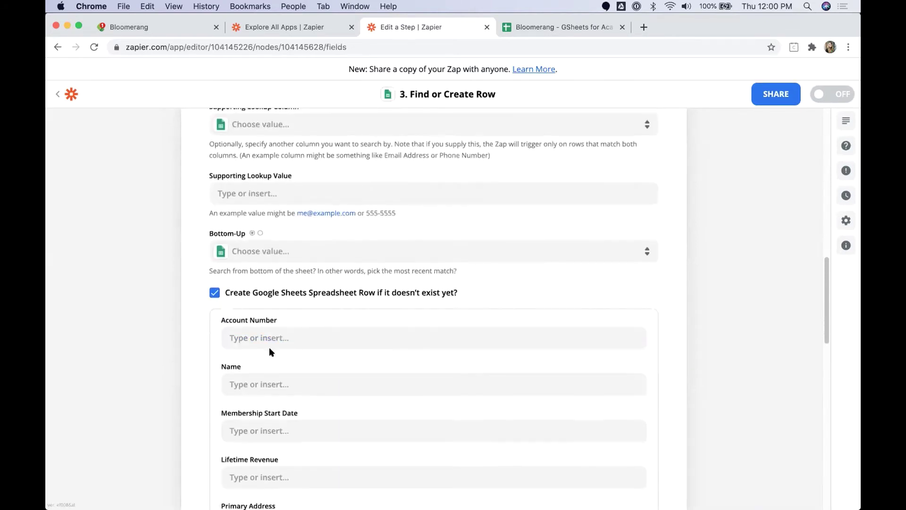
{"action": "scroll", "coordinate": [179, 348], "scroll_direction": "down", "scroll_amount": 4}
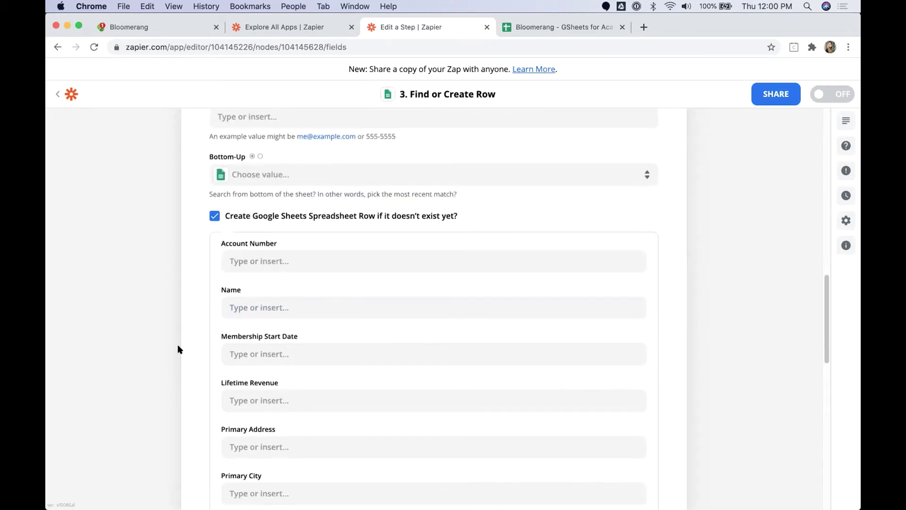
{"action": "scroll", "coordinate": [179, 349], "scroll_direction": "down", "scroll_amount": 1}
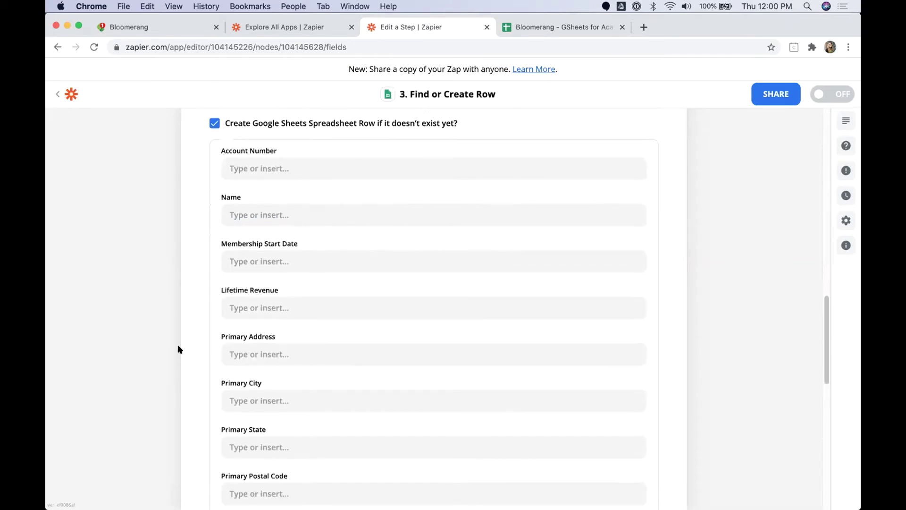
{"action": "left_click", "coordinate": [267, 164]}
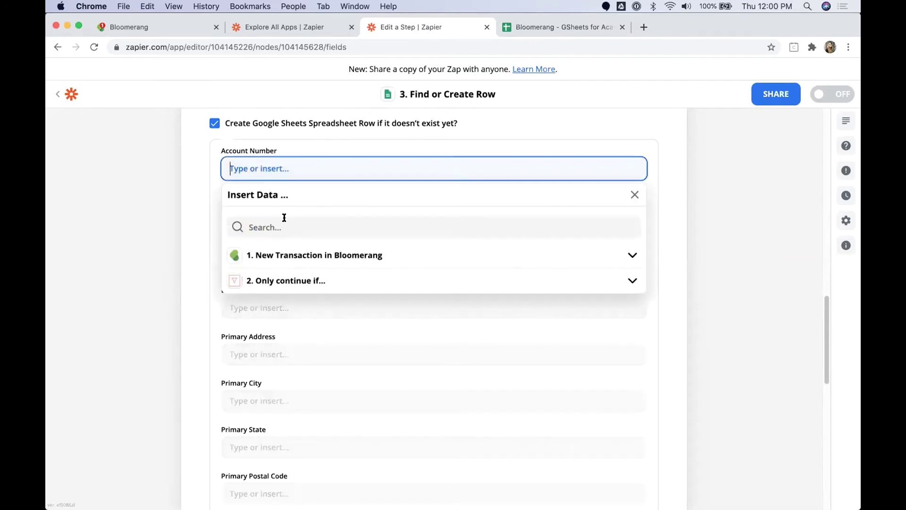
{"action": "type", "text": "Accoun"}
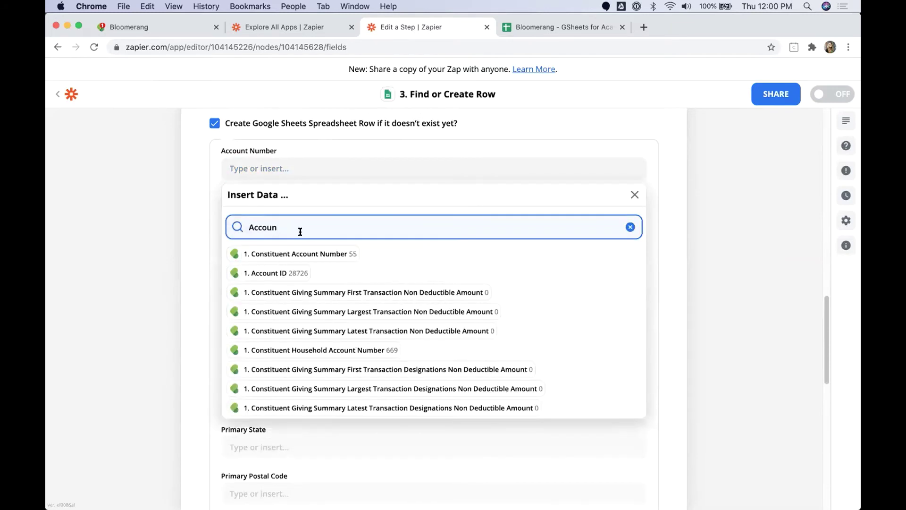
{"action": "left_click", "coordinate": [303, 252]}
- Map the new row's Name field to the trigger's Constituent Full Name
{"action": "left_click", "coordinate": [251, 215]}
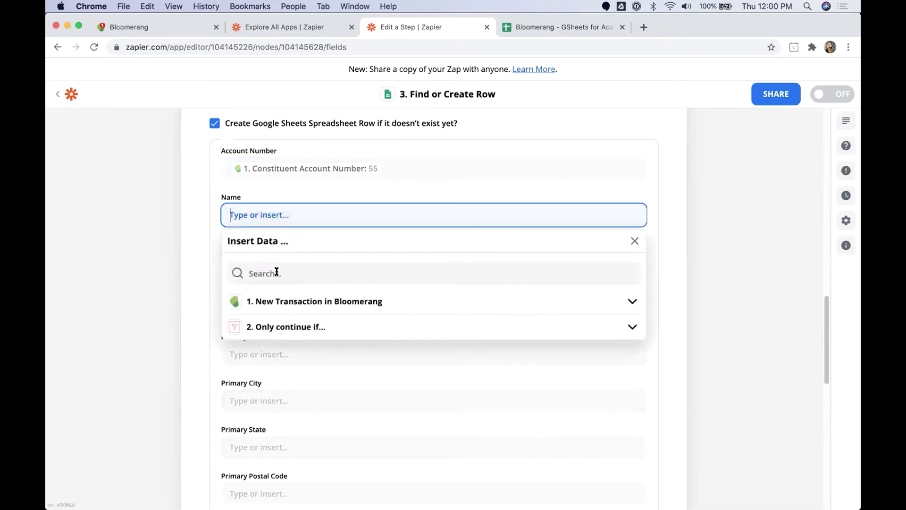
{"action": "left_click", "coordinate": [277, 271]}
{"action": "type", "text": "Ful lname"}
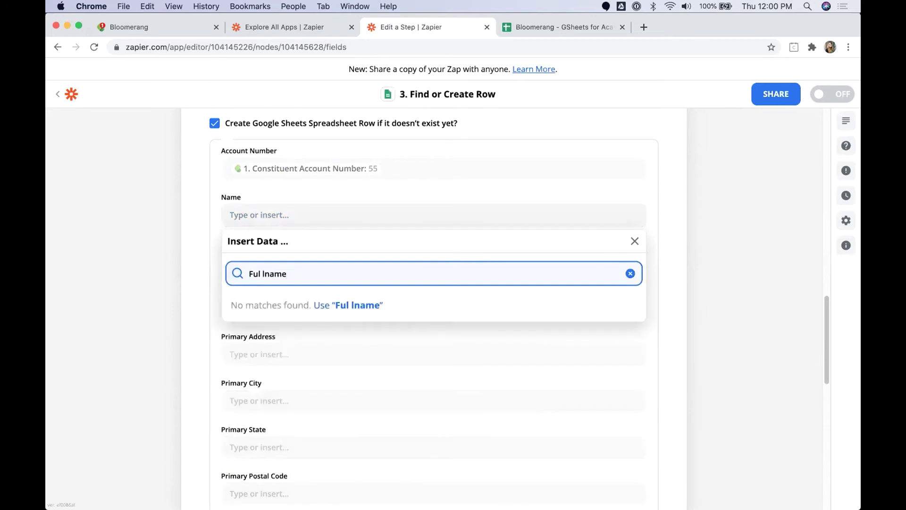
{"action": "key", "text": "super+a"}
{"action": "type", "text": "Full na"}
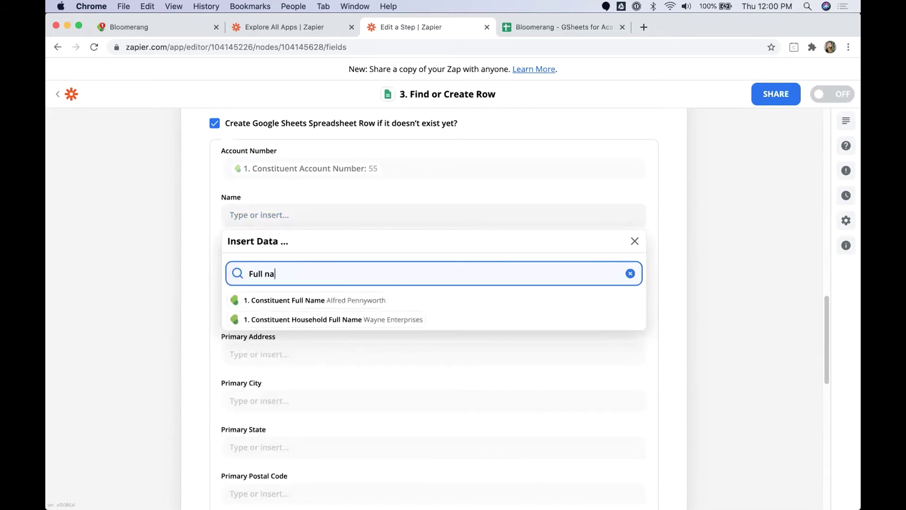
{"action": "left_click", "coordinate": [290, 299]}
{"action": "left_click", "coordinate": [161, 285]}
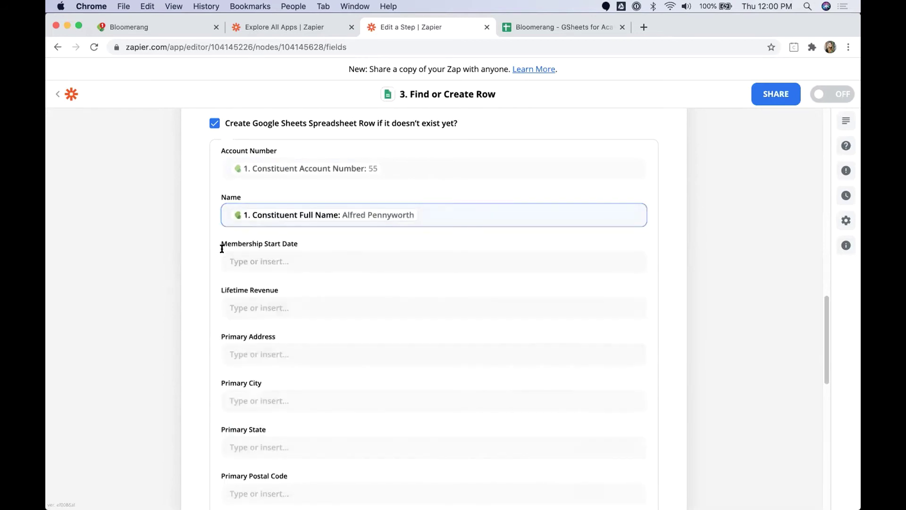
- Map the new row's Membership Start Date field to the trigger's transaction Date
{"action": "left_click", "coordinate": [264, 254]}
{"action": "left_click", "coordinate": [268, 318]}
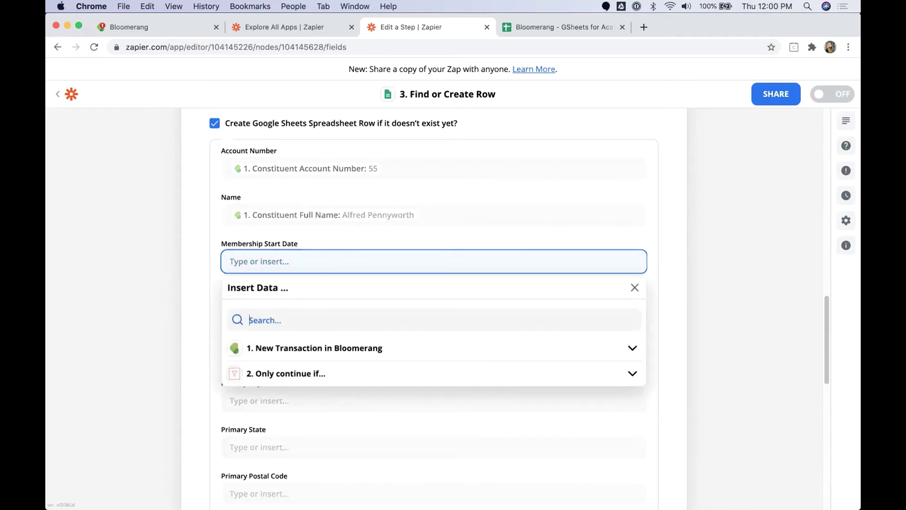
{"action": "type", "text": "Date"}
{"action": "left_click", "coordinate": [282, 347]}
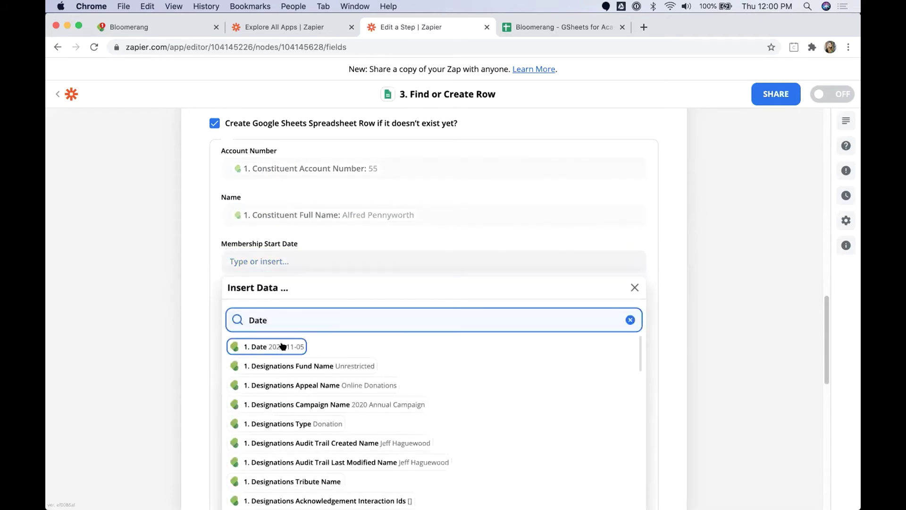
{"action": "left_click", "coordinate": [165, 306]}
- Map the new row's Lifetime Revenue field to the trigger's Constituent Giving Summary Lifetime Giving Revenue
{"action": "left_click", "coordinate": [255, 307]}
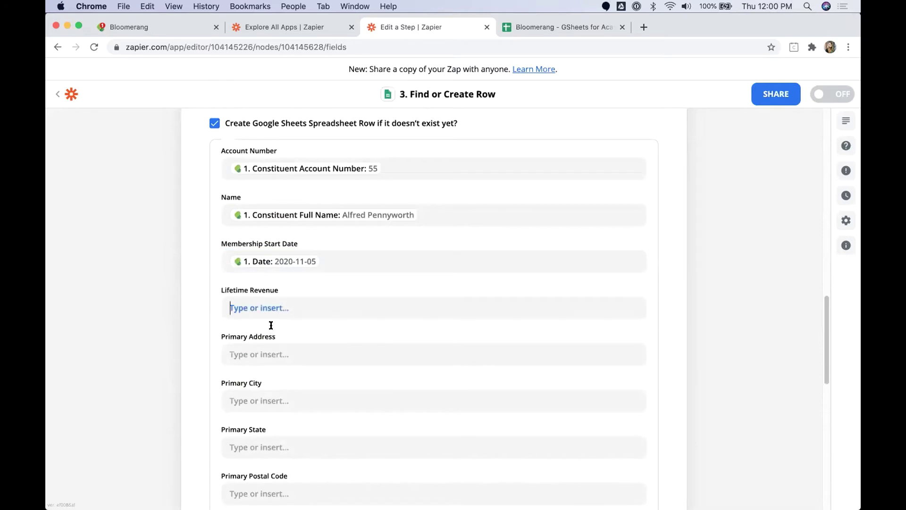
{"action": "left_click", "coordinate": [290, 366]}
{"action": "type", "text": "lifetime"}
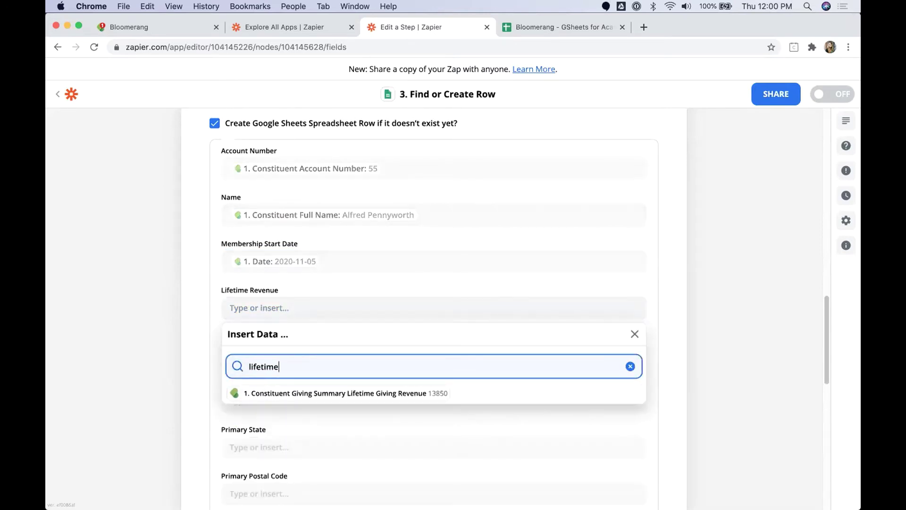
{"action": "left_click", "coordinate": [365, 392]}
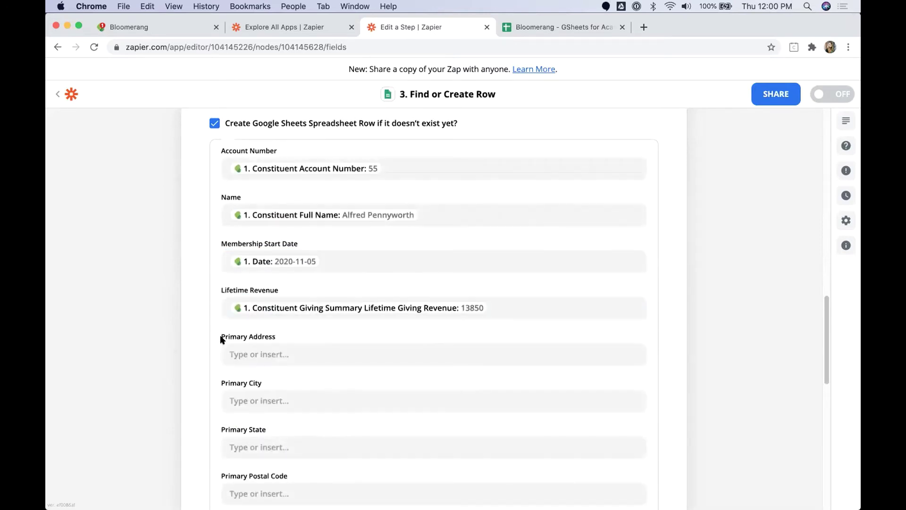
- Map the new row's Primary Address field to the trigger's Constituent Primary Address Street
{"action": "left_click_drag", "start_coordinate": [221, 338], "coordinate": [276, 337]}
{"action": "left_click", "coordinate": [267, 352]}
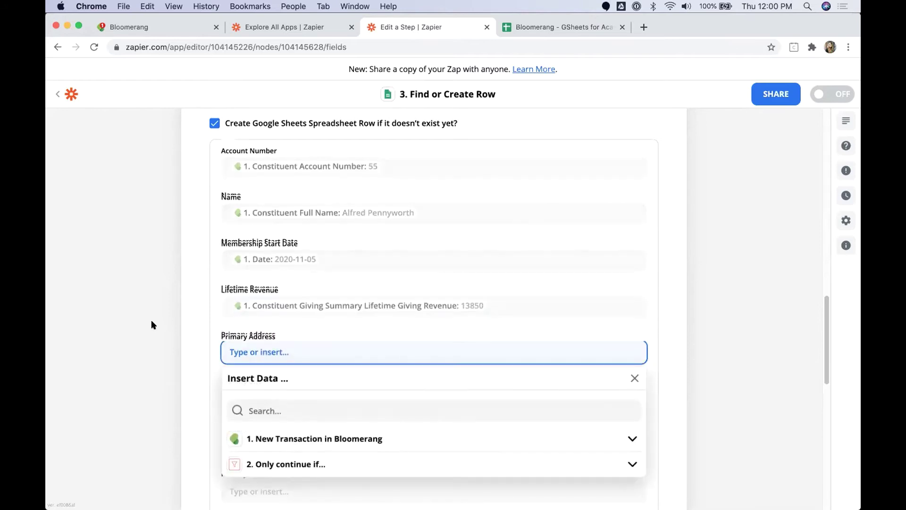
{"action": "scroll", "coordinate": [151, 325], "scroll_direction": "down", "scroll_amount": 3}
{"action": "left_click", "coordinate": [224, 236]}
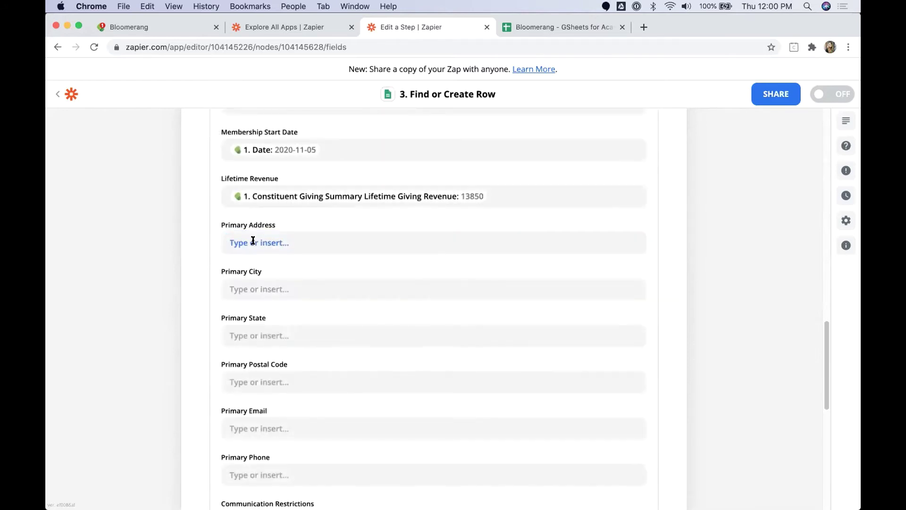
{"action": "left_click", "coordinate": [268, 300]}
{"action": "type", "text": "prim"}
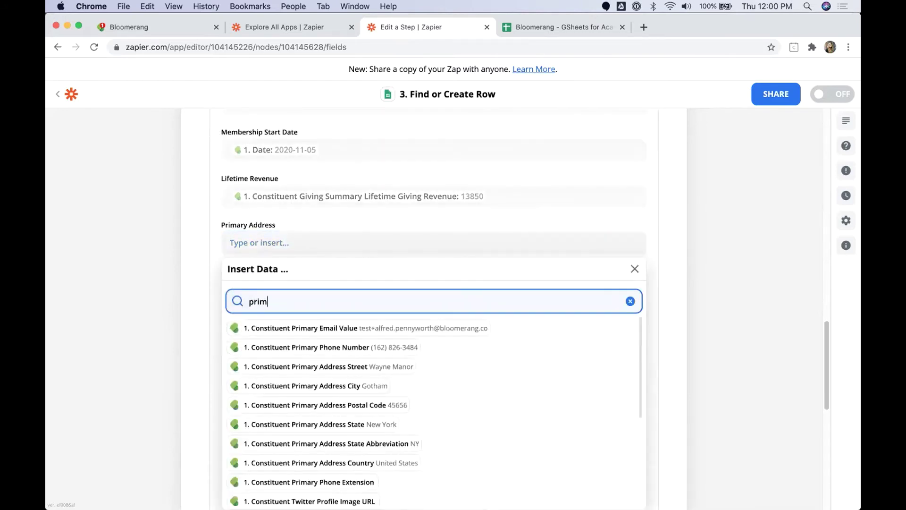
{"action": "type", "text": "ary add"}
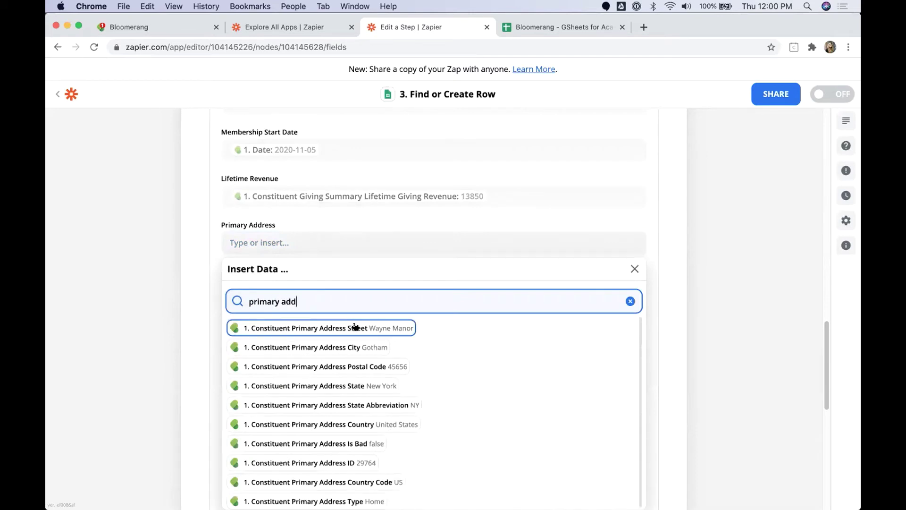
{"action": "left_click", "coordinate": [355, 326]}
{"action": "left_click", "coordinate": [213, 364]}
- Map the new row's Household Number field to the trigger's Constituent Household Account Number
{"action": "scroll", "coordinate": [210, 366], "scroll_direction": "down", "scroll_amount": 3}
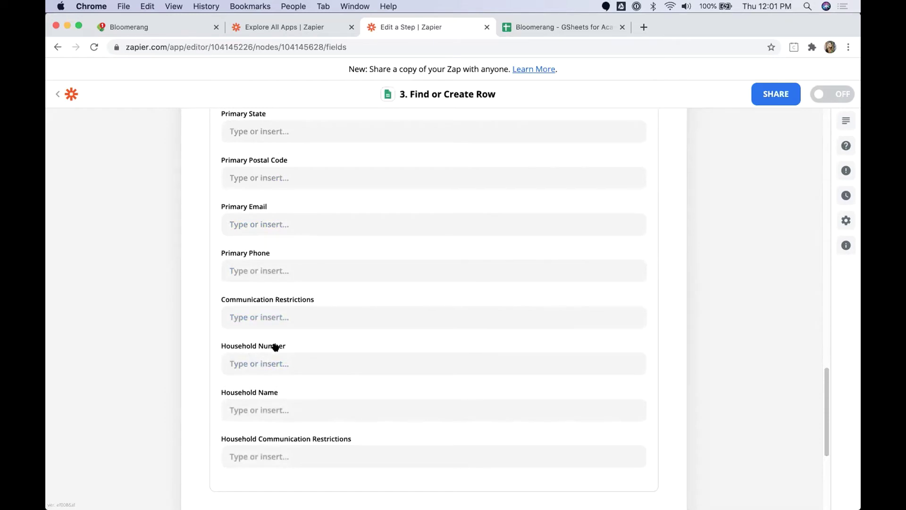
{"action": "left_click", "coordinate": [258, 363]}
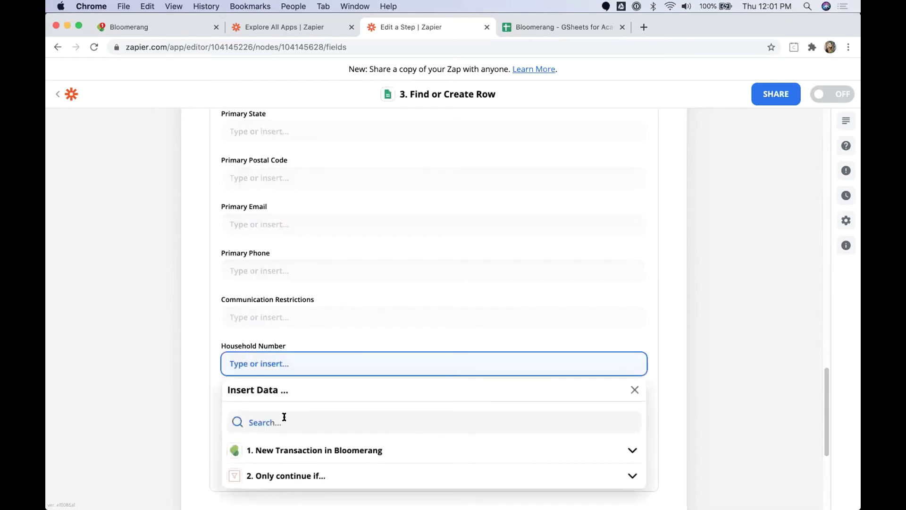
{"action": "type", "text": "Household"}
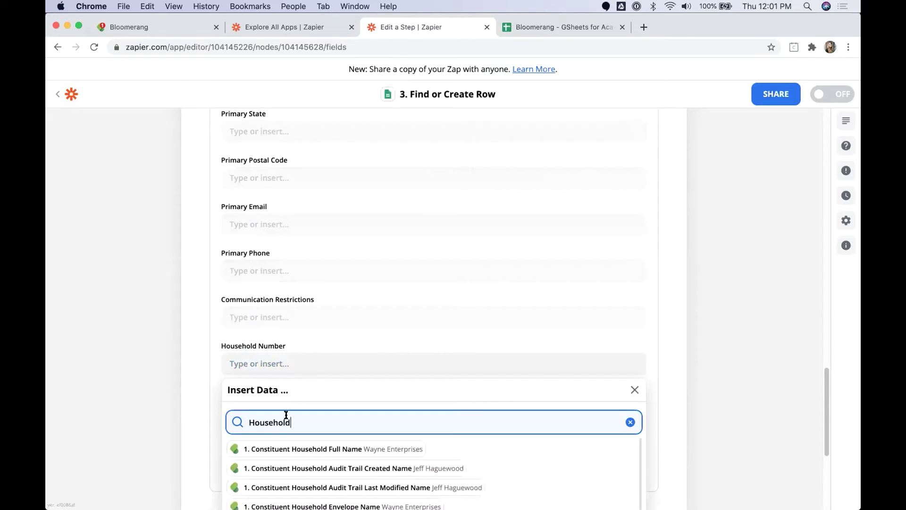
{"action": "scroll", "coordinate": [286, 414], "scroll_direction": "down", "scroll_amount": 3}
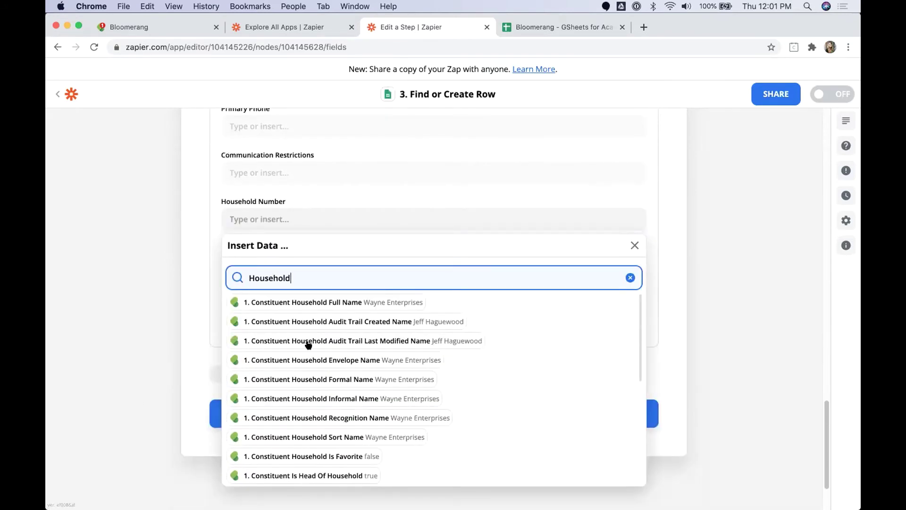
{"action": "scroll", "coordinate": [320, 360], "scroll_direction": "down", "scroll_amount": 2}
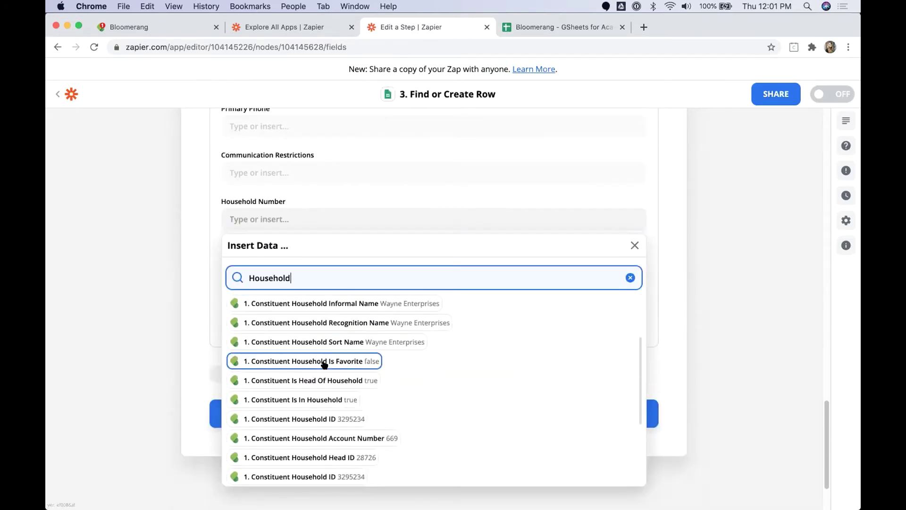
{"action": "left_click", "coordinate": [362, 438]}
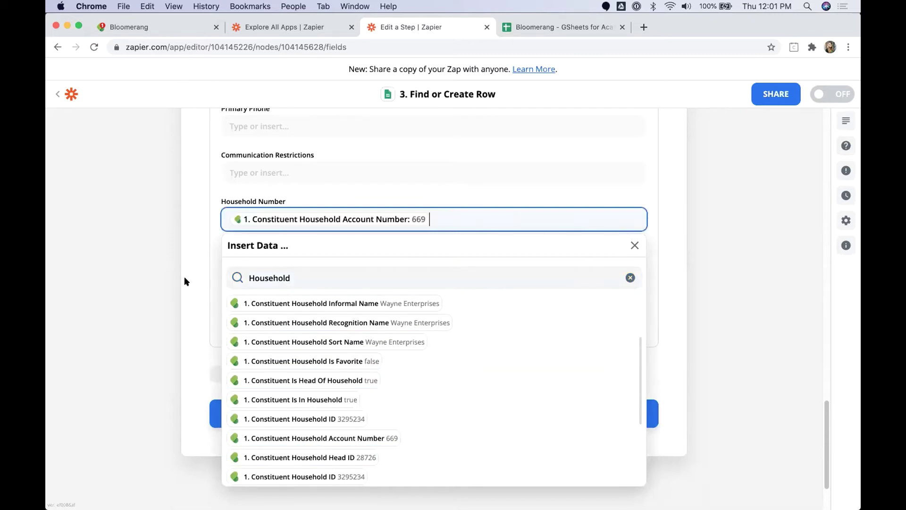
- Map the new row's Household Name field to the trigger's Constituent Household Full Name
{"action": "key", "text": "Tab"}
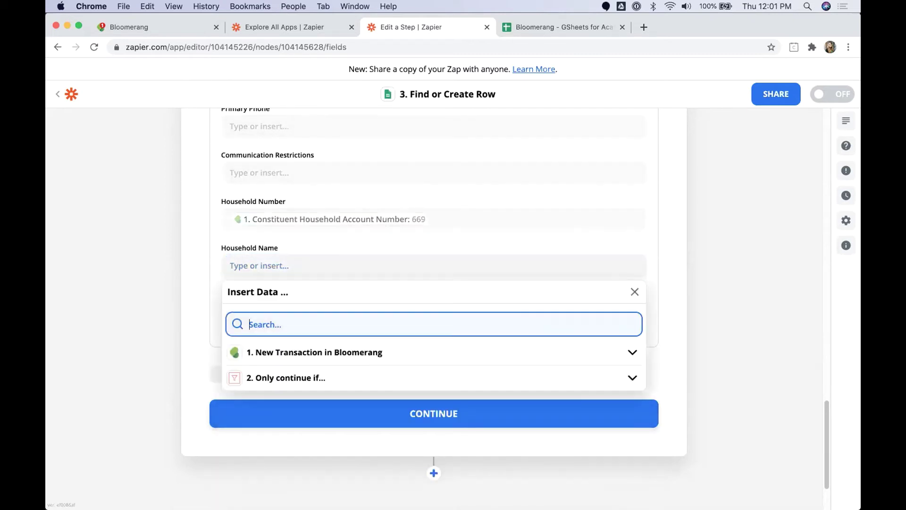
{"action": "type", "text": "Household name"}
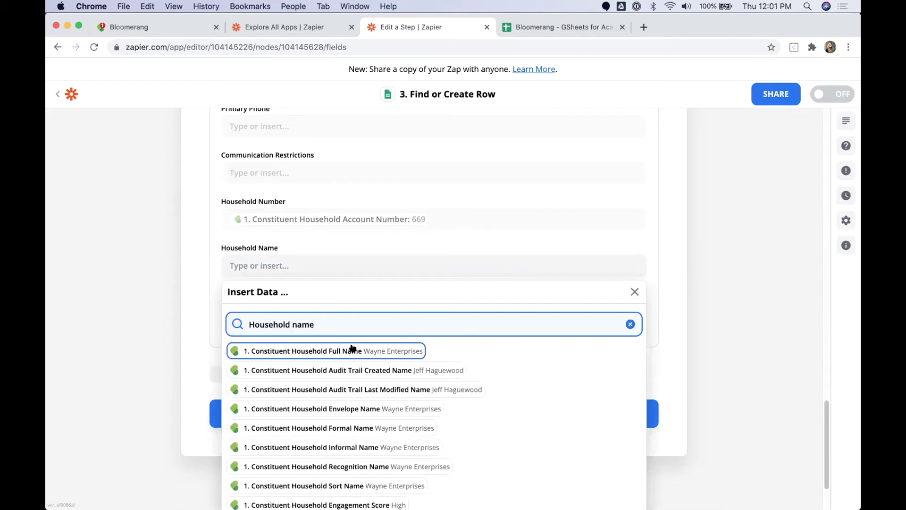
{"action": "left_click", "coordinate": [351, 351]}
- Map the new row's Household Communication Restrictions field to the trigger's Constituent Household Communication Restrictions
{"action": "left_click", "coordinate": [259, 311]}
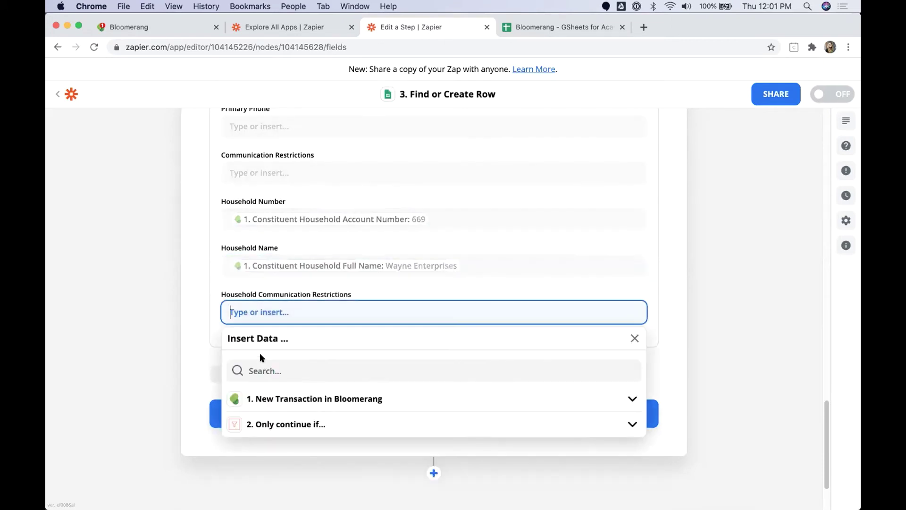
{"action": "type", "text": "Household Comm"}
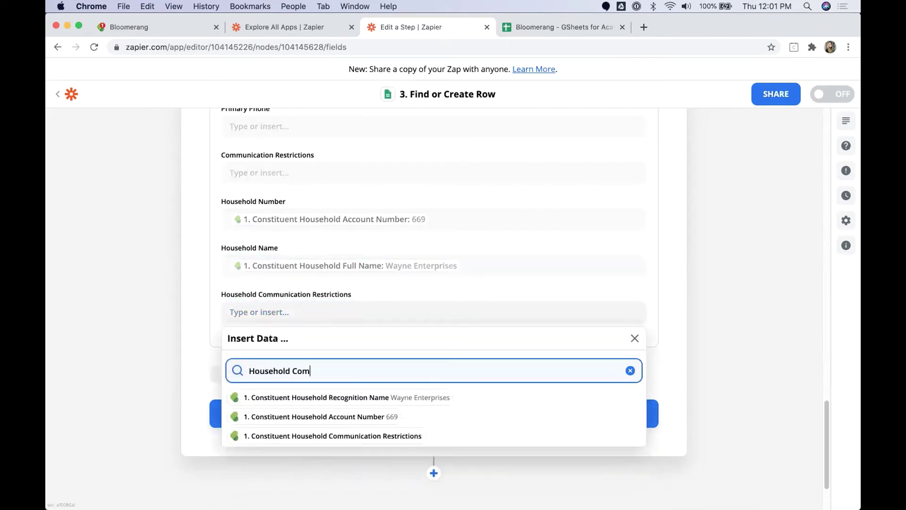
{"action": "left_click", "coordinate": [362, 400]}
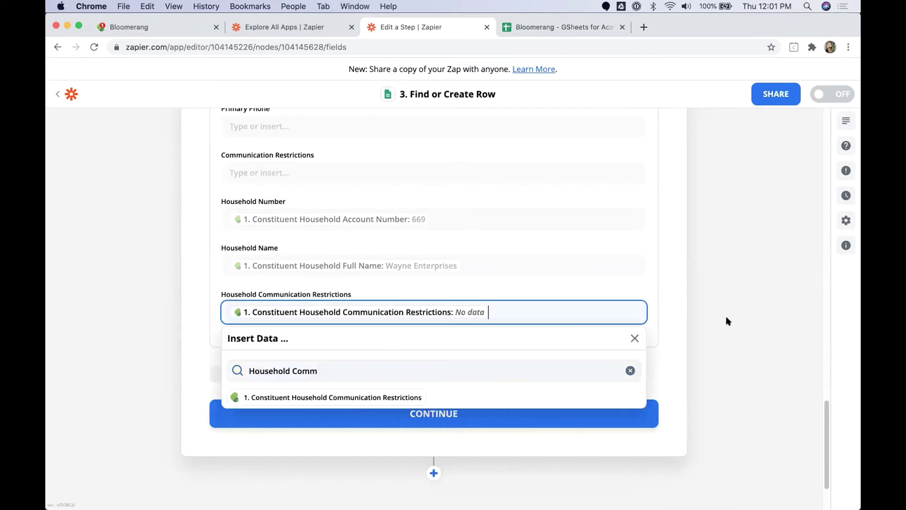
{"action": "left_click", "coordinate": [726, 316]}
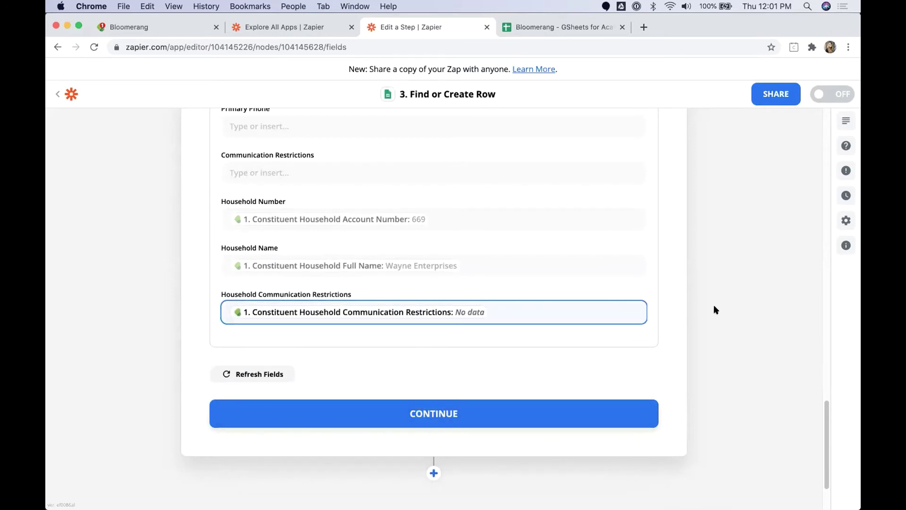
- Switch to Google Sheets and examine the Giving Circle columns from Name to Lifetime Revenue and from Primary Address to Primary Phone
{"action": "left_click", "coordinate": [576, 28]}
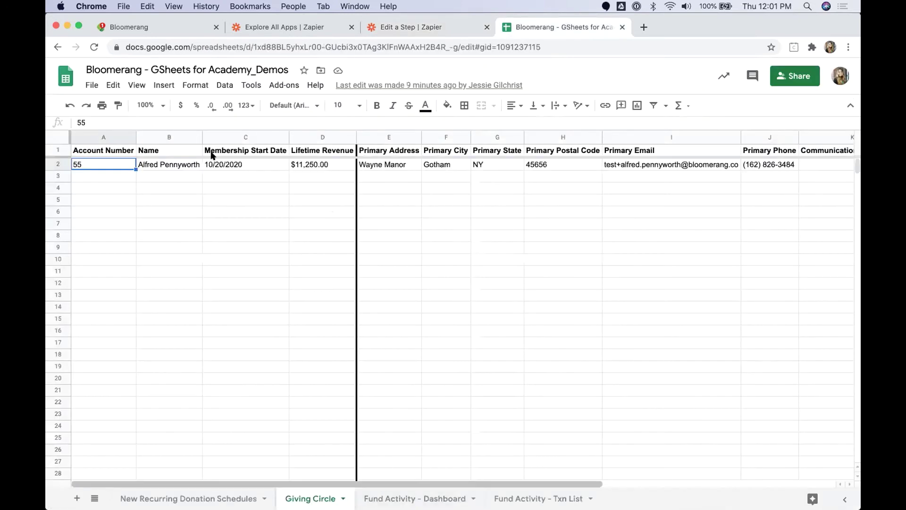
{"action": "left_click_drag", "start_coordinate": [320, 142], "coordinate": [118, 136]}
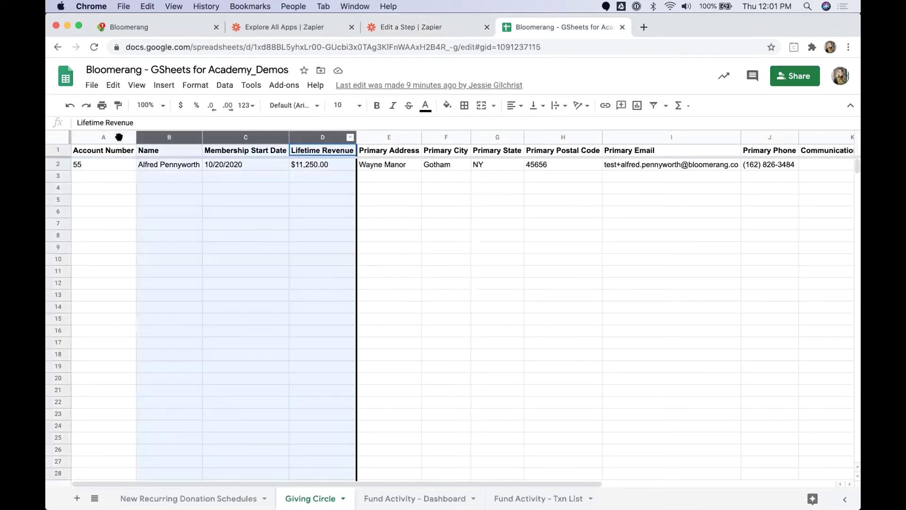
{"action": "left_click", "coordinate": [468, 236]}
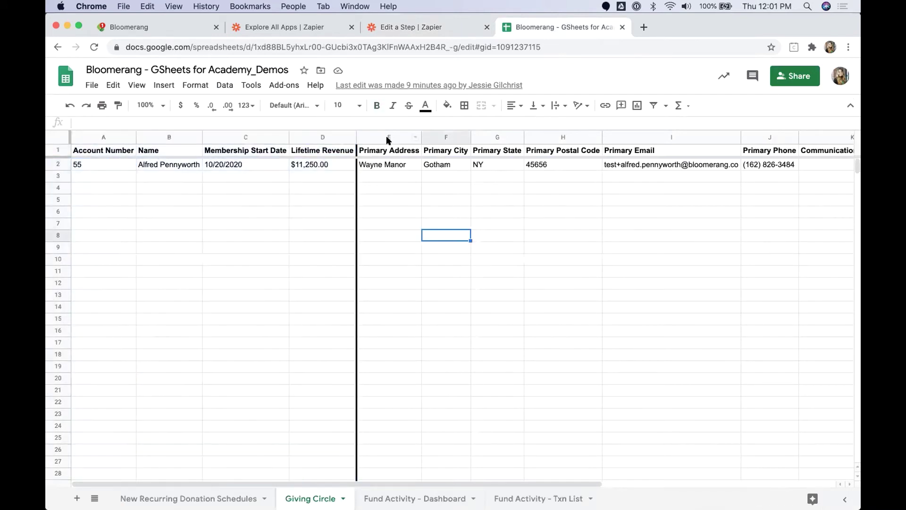
{"action": "left_click_drag", "start_coordinate": [386, 138], "coordinate": [755, 137]}
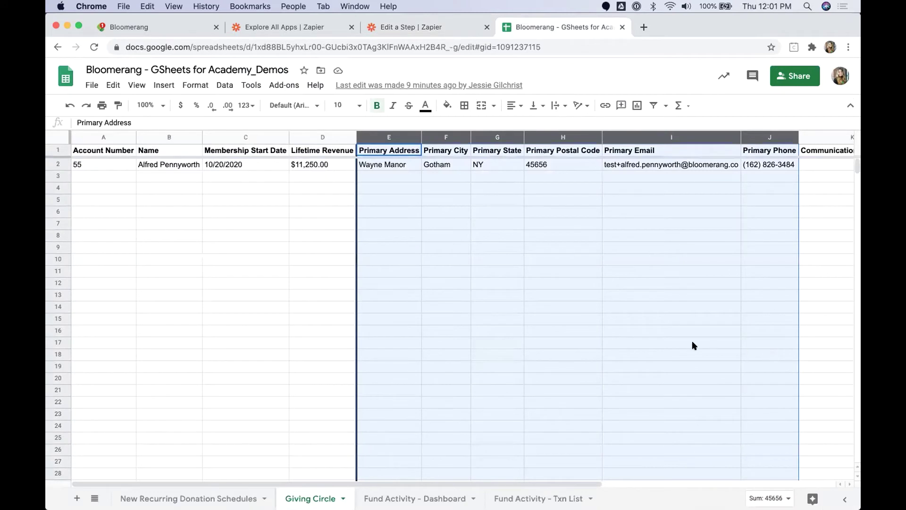
- Return to Zapier, accept the customized spreadsheet row fields, and run the Find or Create Row test for review
{"action": "left_click", "coordinate": [384, 29]}
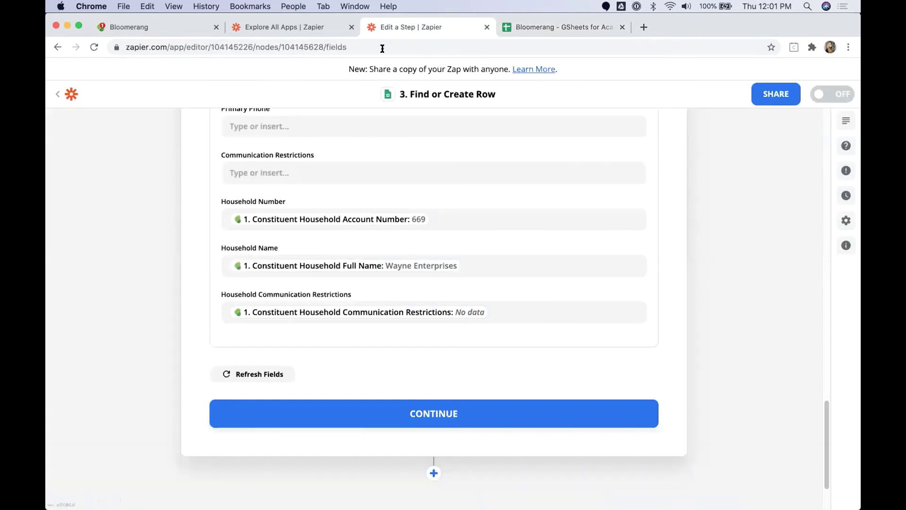
{"action": "left_click", "coordinate": [424, 410]}
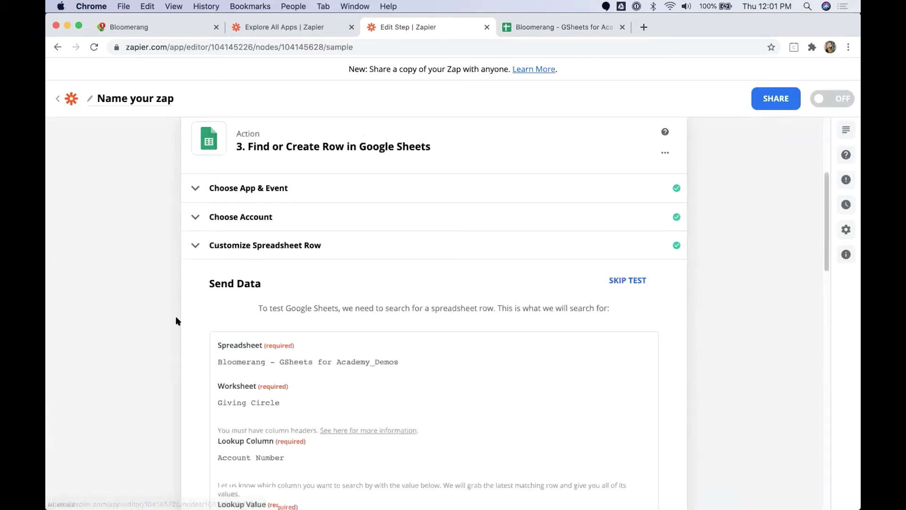
{"action": "scroll", "coordinate": [176, 316], "scroll_direction": "down", "scroll_amount": 10}
{"action": "scroll", "coordinate": [177, 312], "scroll_direction": "down", "scroll_amount": 7}
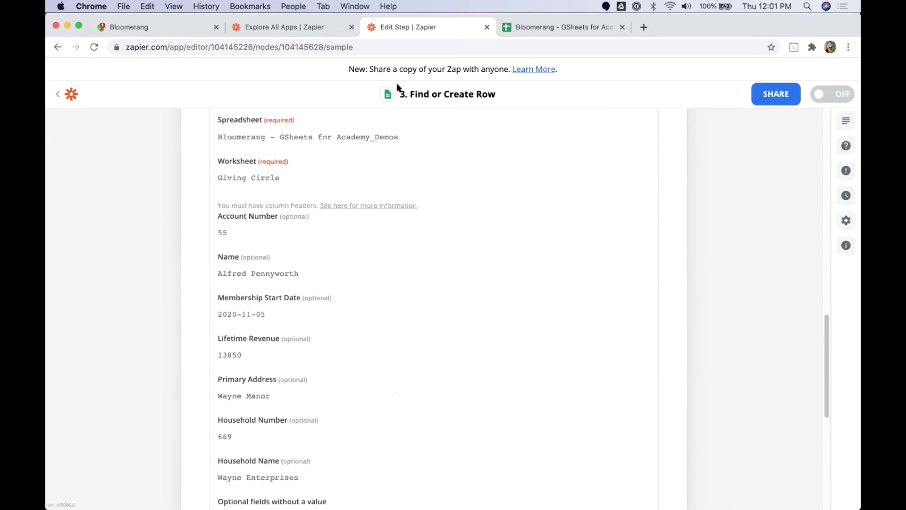
{"action": "key", "text": "ctrl+Right"}
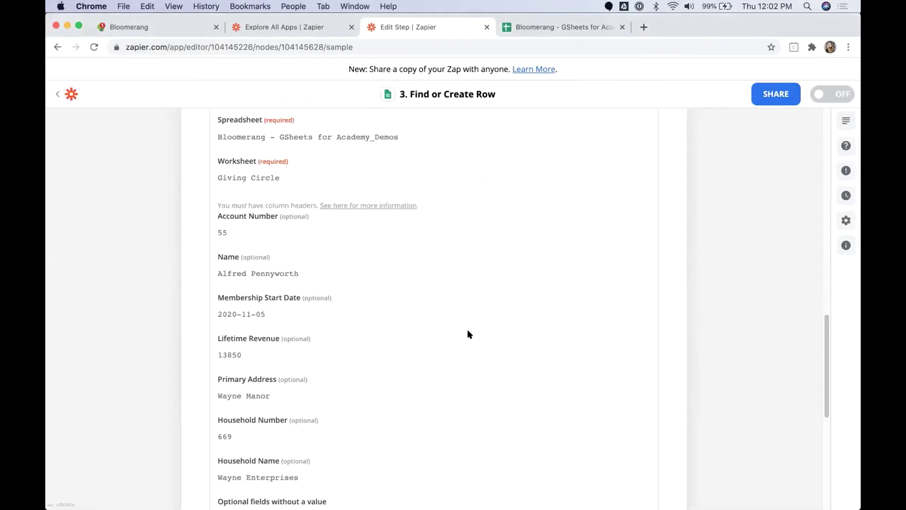
{"action": "scroll", "coordinate": [467, 329], "scroll_direction": "down", "scroll_amount": 10}
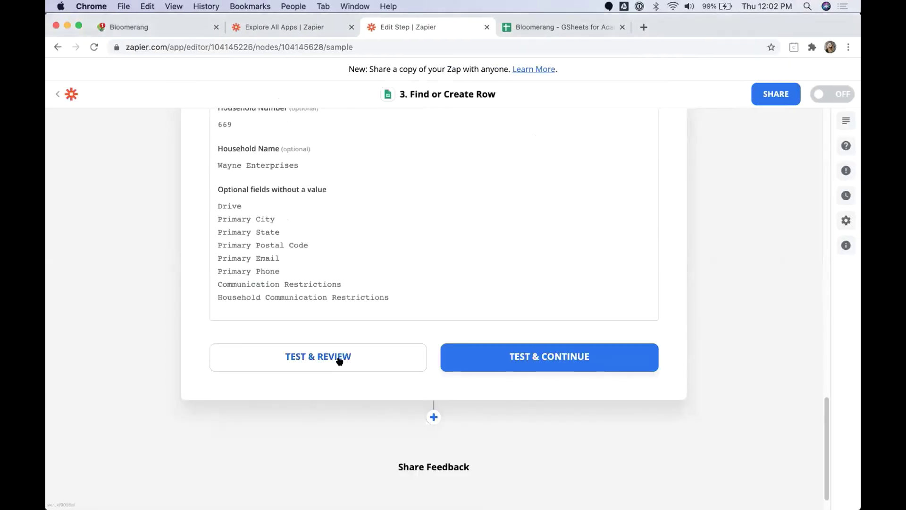
{"action": "left_click", "coordinate": [320, 355]}
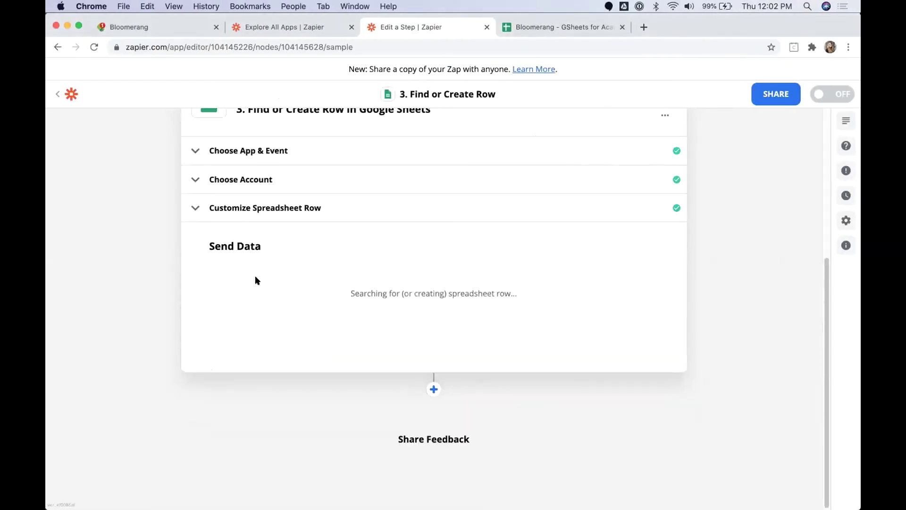
- Review the test's returned spreadsheet row and compare it with the Account Number cell in row 2 of the Giving Circle sheet
{"action": "scroll", "coordinate": [319, 241], "scroll_direction": "up", "scroll_amount": 7}
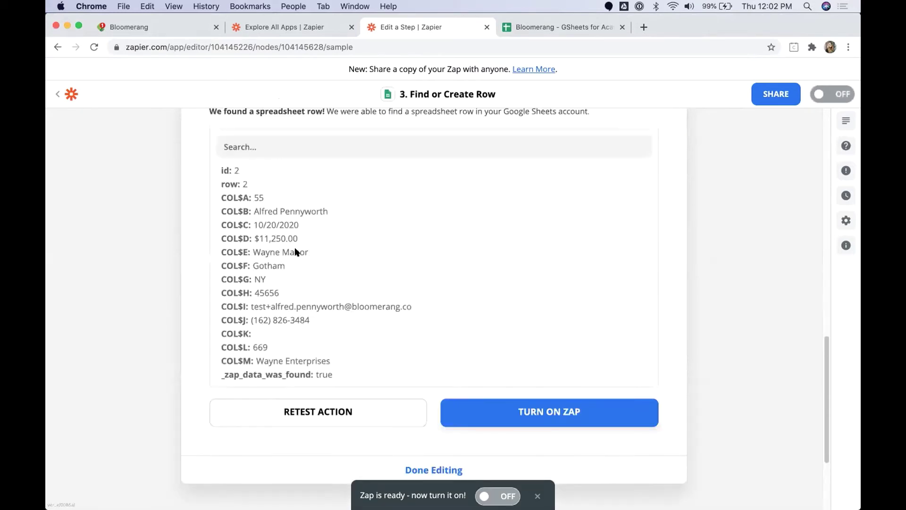
{"action": "left_click_drag", "start_coordinate": [209, 341], "coordinate": [325, 340]}
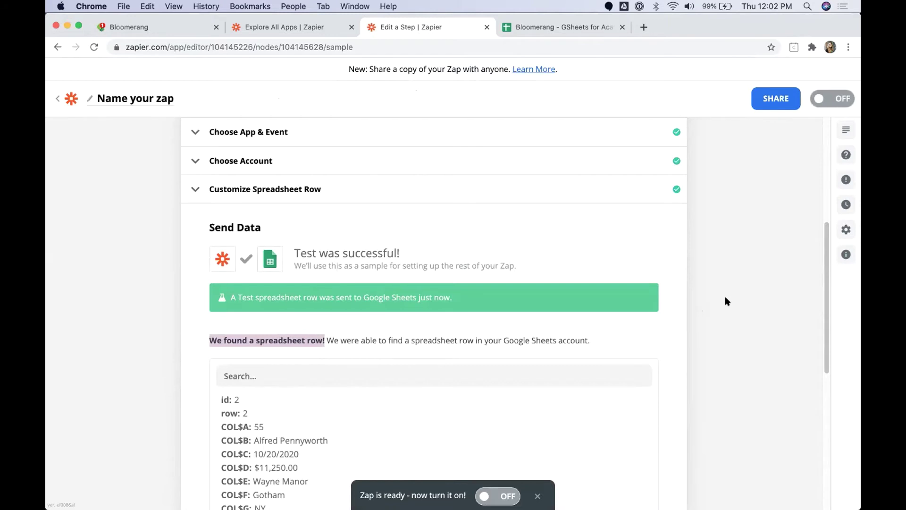
{"action": "scroll", "coordinate": [712, 302], "scroll_direction": "down", "scroll_amount": 2}
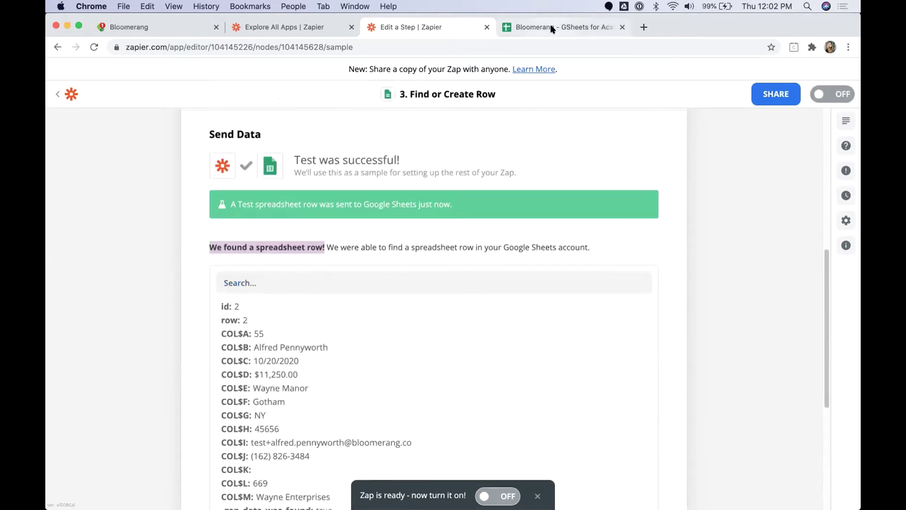
{"action": "key", "text": "ctrl+Tab"}
{"action": "left_click", "coordinate": [115, 166]}
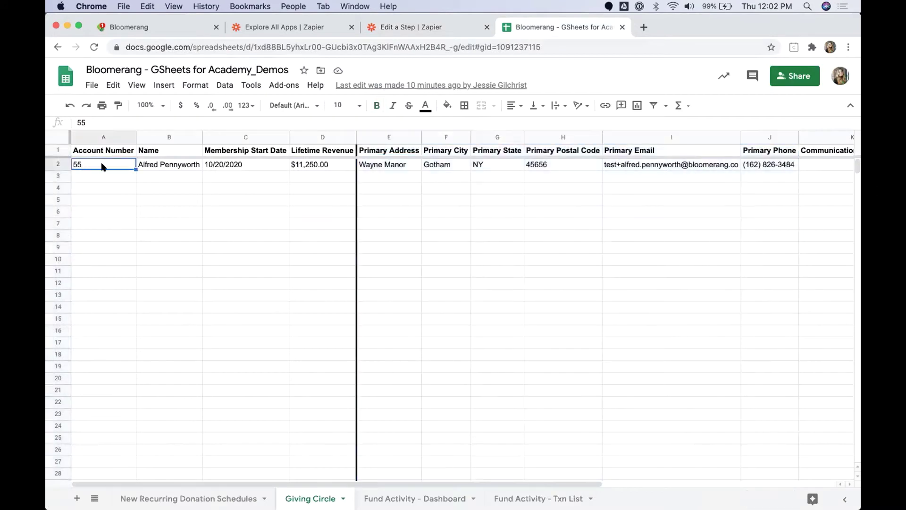
- Return to the Zap in Zapier and finish editing the Find or Create Row step
{"action": "left_click", "coordinate": [442, 32]}
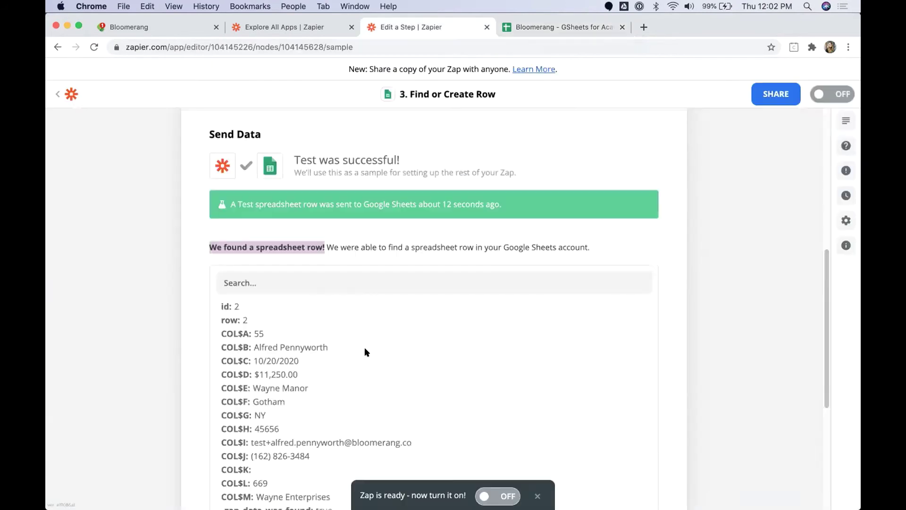
{"action": "scroll", "coordinate": [181, 367], "scroll_direction": "down", "scroll_amount": 5}
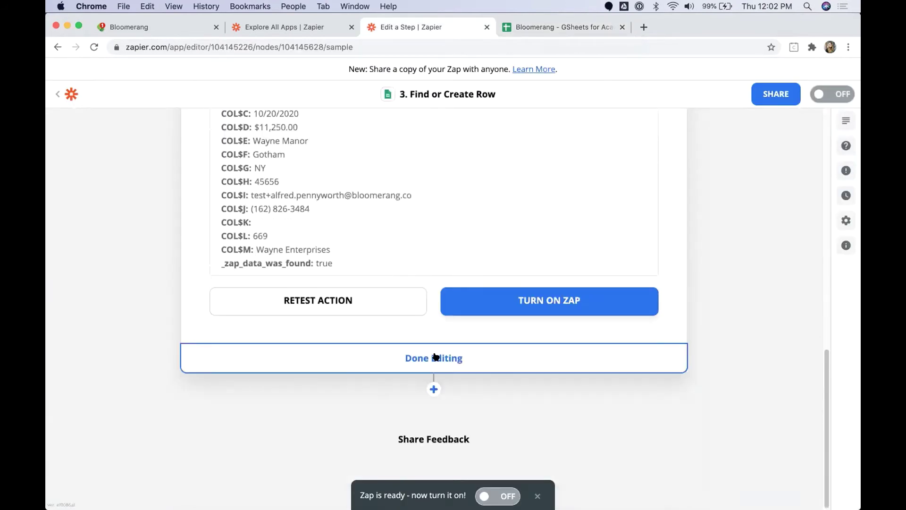
{"action": "left_click", "coordinate": [433, 357]}
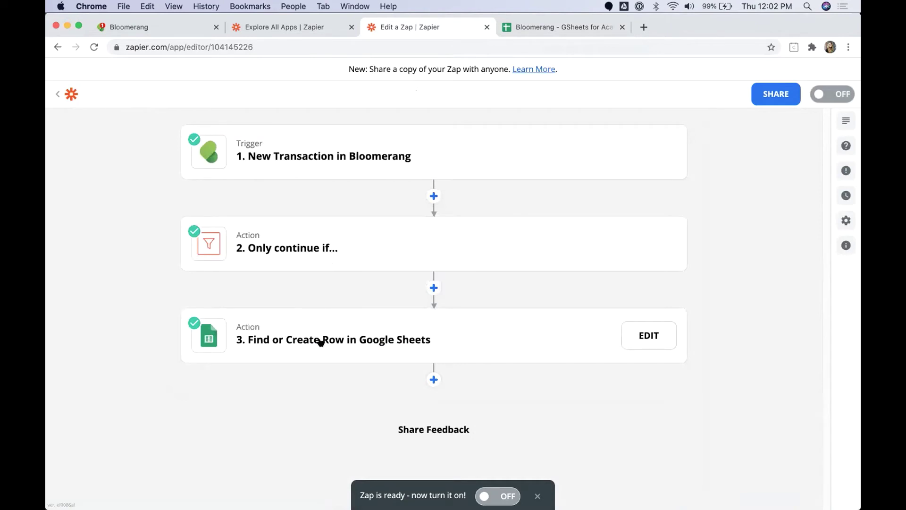
- Add a Filter action after the Find or Create Row in Google Sheets step
{"action": "left_click", "coordinate": [433, 379]}
{"action": "type", "text": "Filter"}
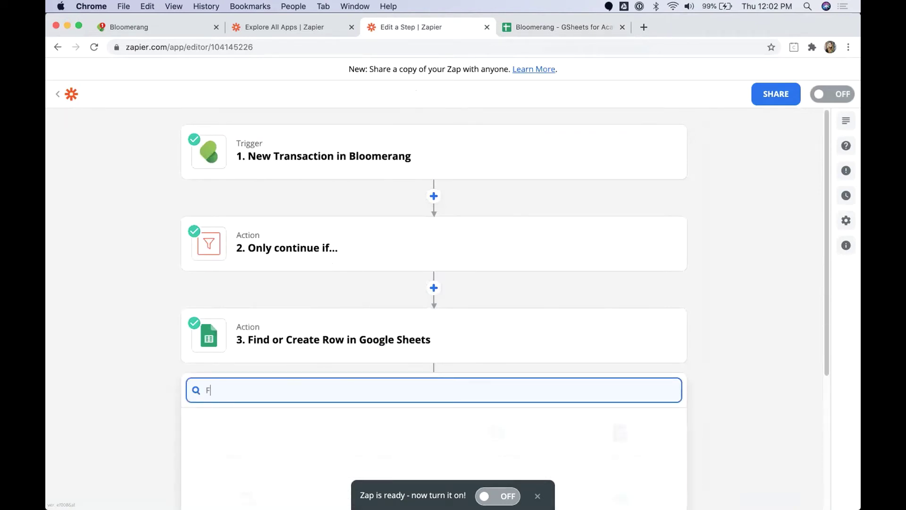
{"action": "left_click", "coordinate": [240, 446]}
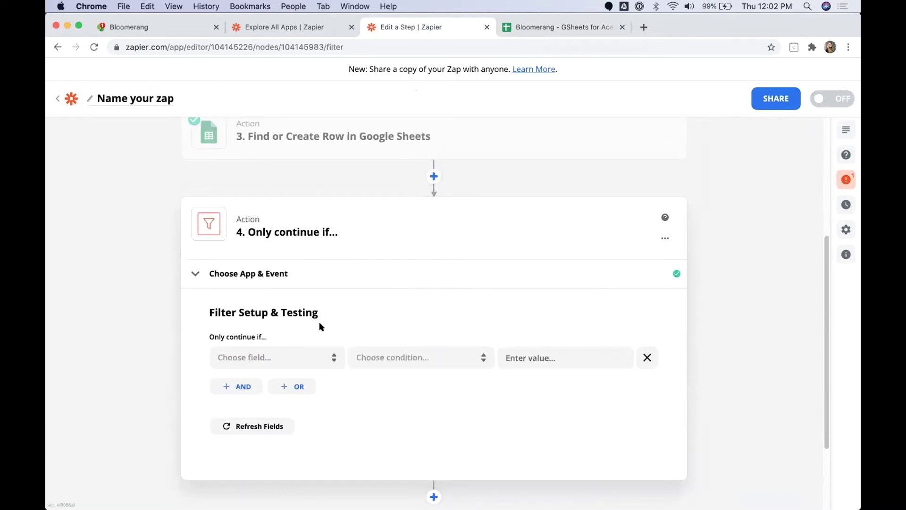
- Choose Zap Data Was Found from the Google Sheets step as the filter's field
{"action": "left_click", "coordinate": [298, 362]}
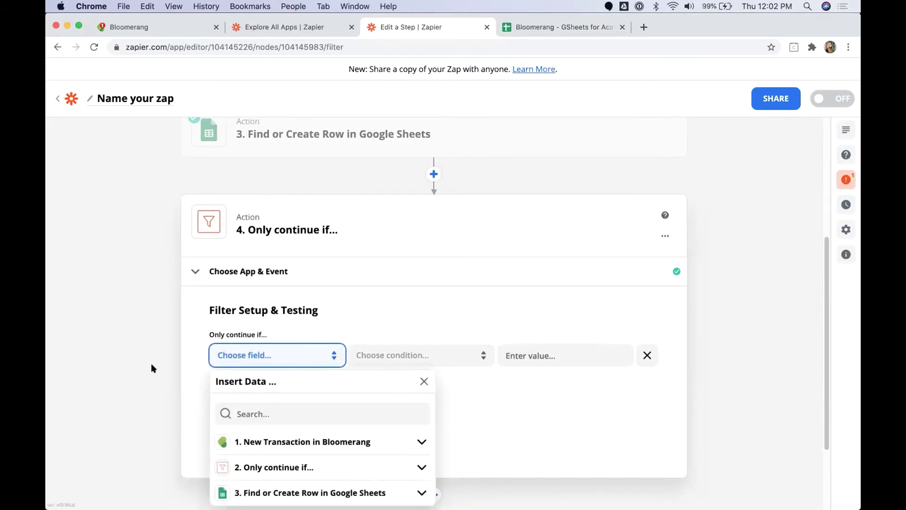
{"action": "scroll", "coordinate": [283, 430], "scroll_direction": "down", "scroll_amount": 2}
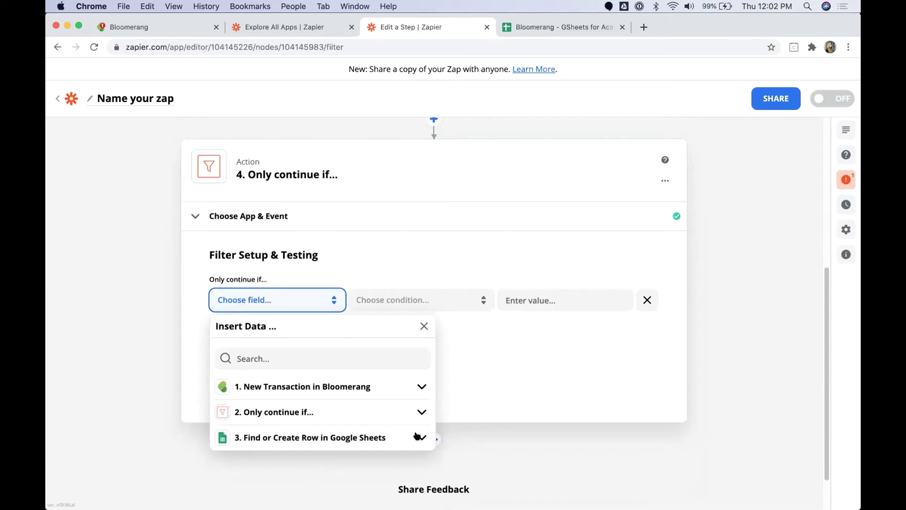
{"action": "left_click", "coordinate": [305, 357]}
{"action": "type", "text": "zap"}
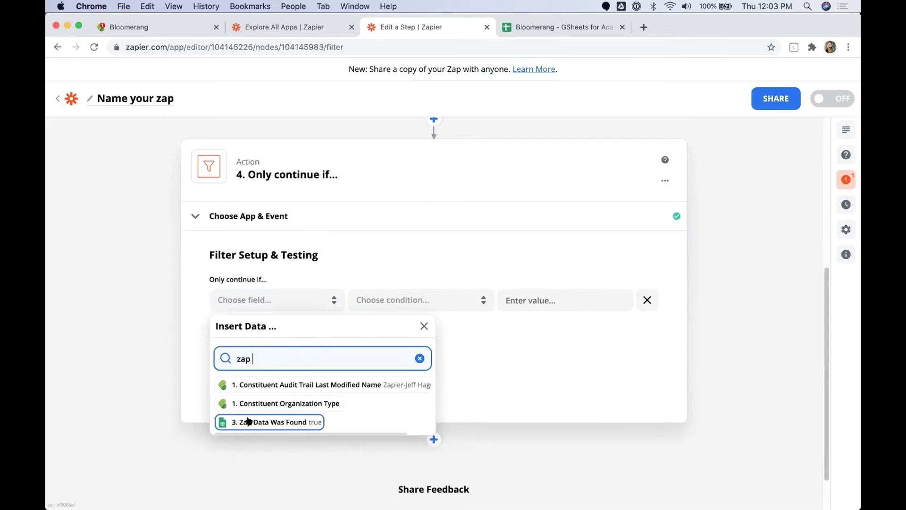
{"action": "left_click", "coordinate": [279, 425]}
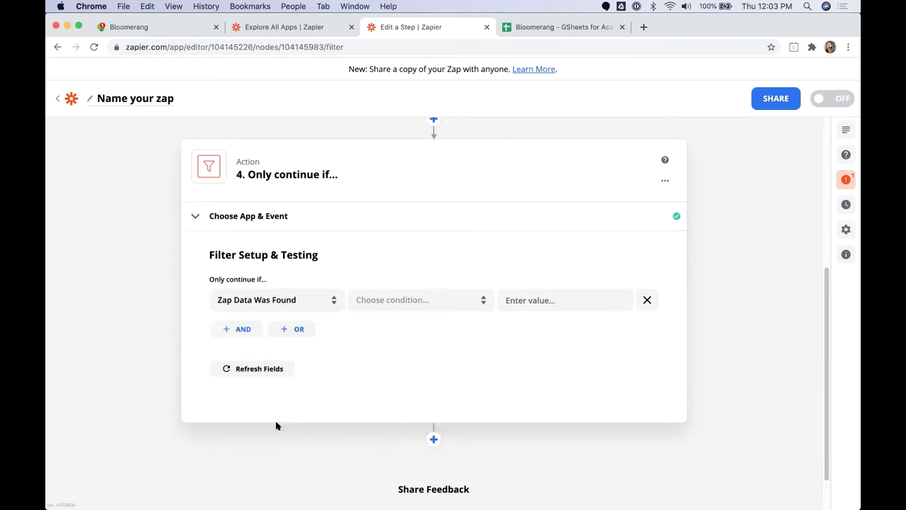
- Set the filter's condition to (Text) Exactly matches with the value true
{"action": "left_click", "coordinate": [384, 300]}
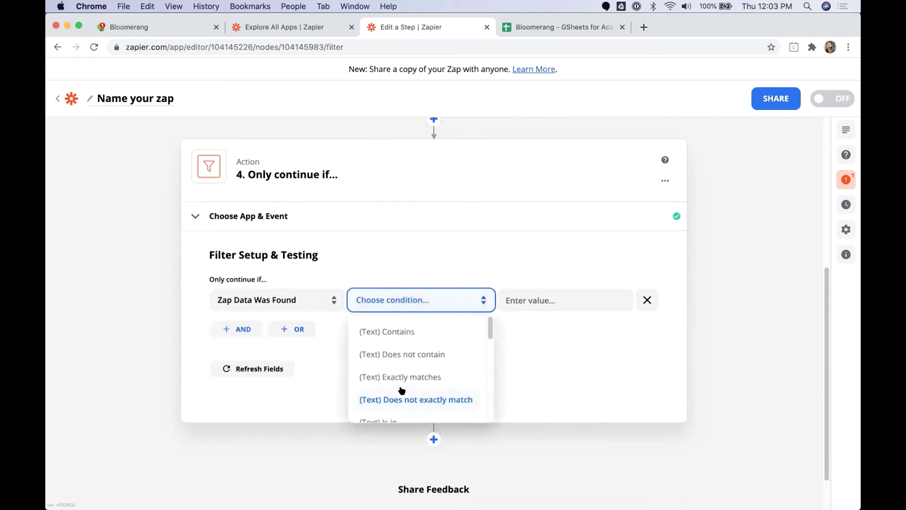
{"action": "scroll", "coordinate": [401, 382], "scroll_direction": "down", "scroll_amount": 1}
{"action": "key", "text": "Tab"}
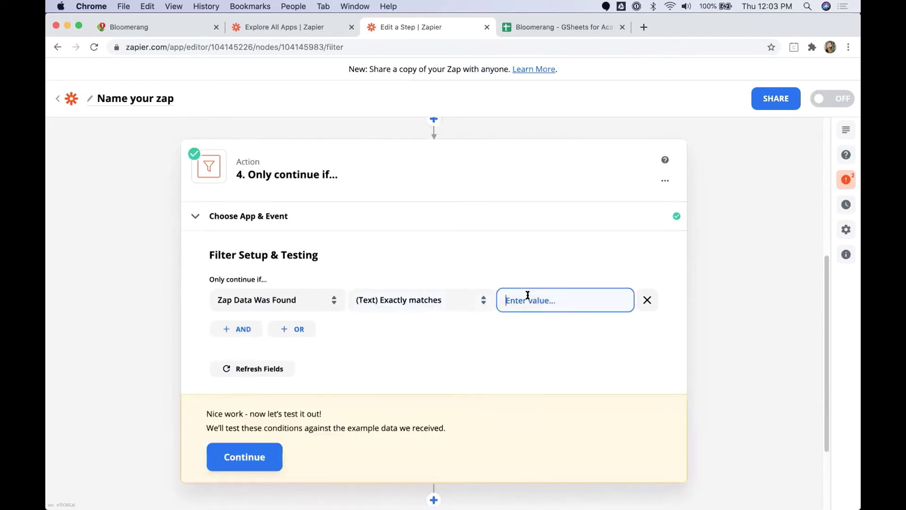
{"action": "type", "text": "true"}
{"action": "left_click", "coordinate": [541, 344]}
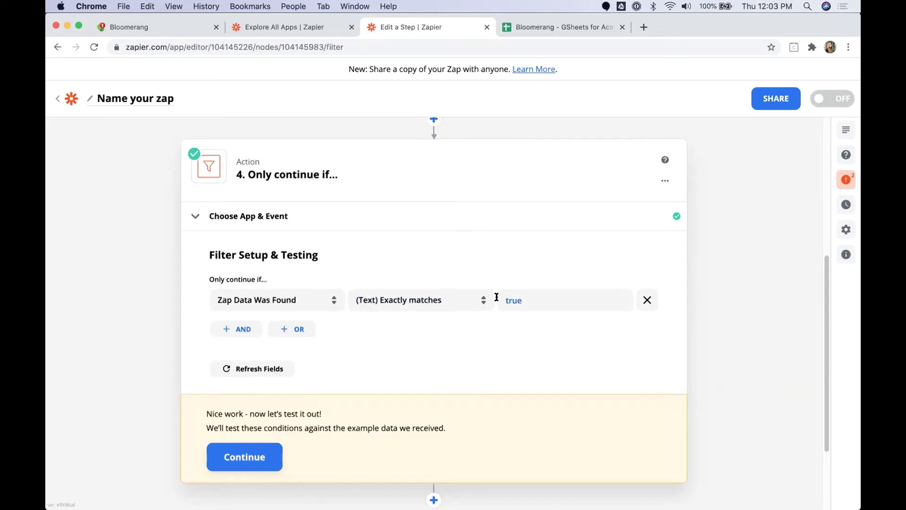
- Test the filter against the sample data and finish editing the filter step
{"action": "left_click", "coordinate": [262, 457]}
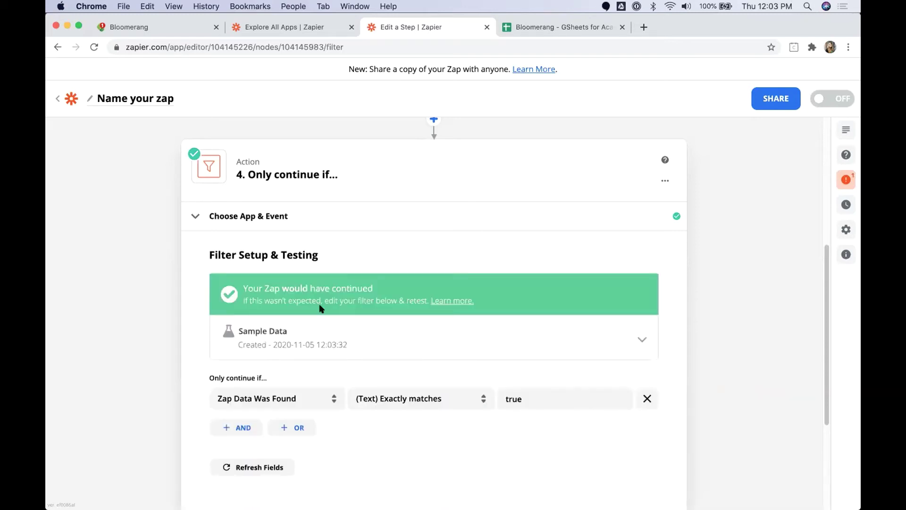
{"action": "scroll", "coordinate": [319, 304], "scroll_direction": "down", "scroll_amount": 3}
{"action": "left_click", "coordinate": [443, 431]}
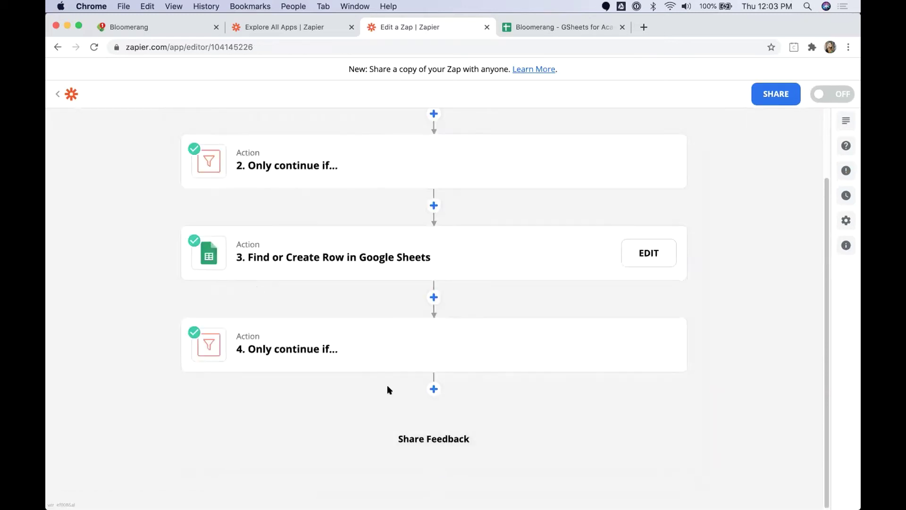
- Add a Google Sheets action after the second filter with Update Spreadsheet Row as its event
{"action": "left_click", "coordinate": [433, 388]}
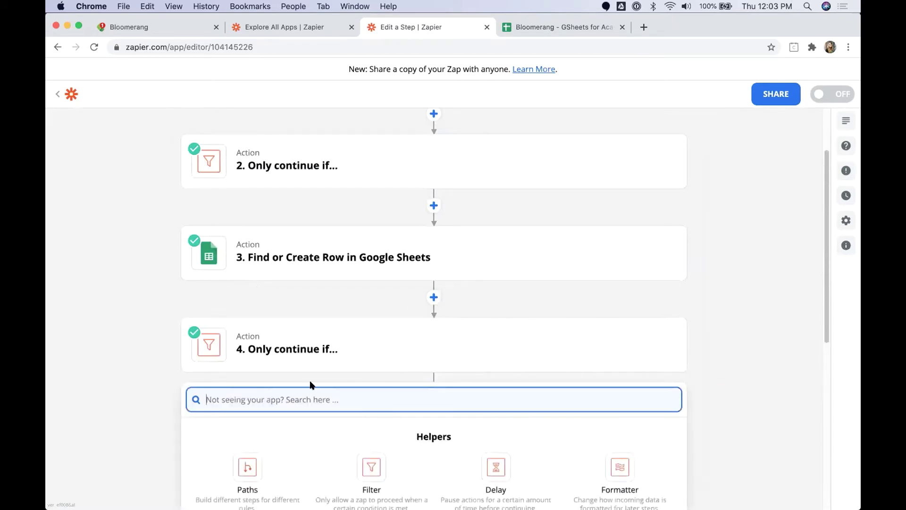
{"action": "type", "text": "Google"}
{"action": "left_click", "coordinate": [253, 427]}
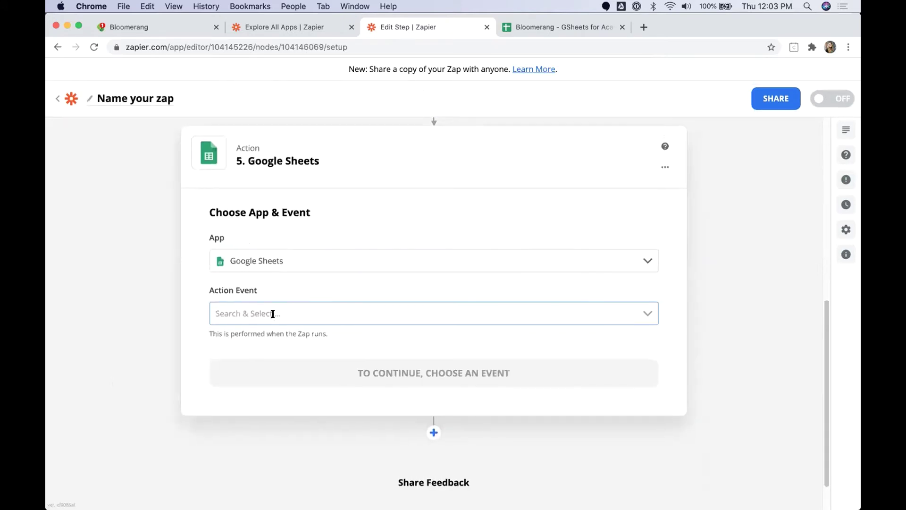
{"action": "left_click", "coordinate": [271, 312]}
{"action": "left_click", "coordinate": [263, 395]}
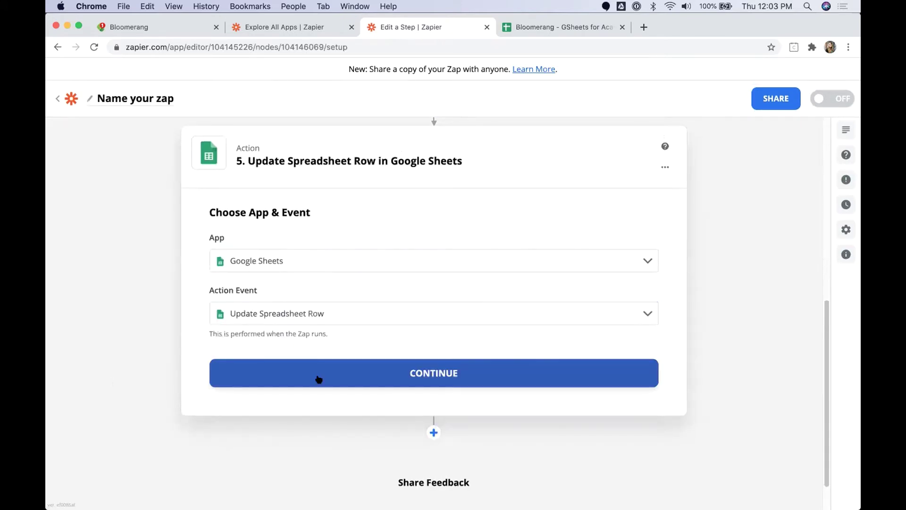
{"action": "left_click", "coordinate": [319, 379]}
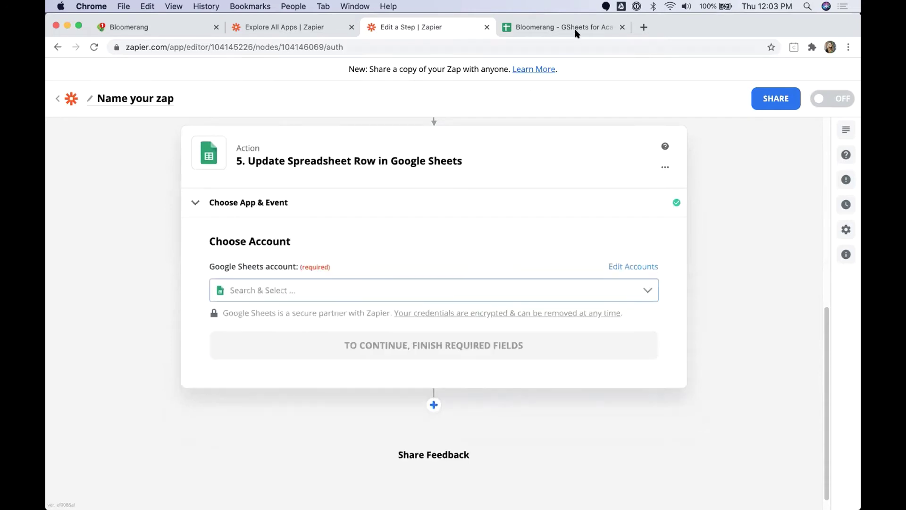
- Switch to the Google Sheets spreadsheet, examine the Giving Circle row's revenue and contact columns, and return to Zapier
{"action": "left_click", "coordinate": [576, 32]}
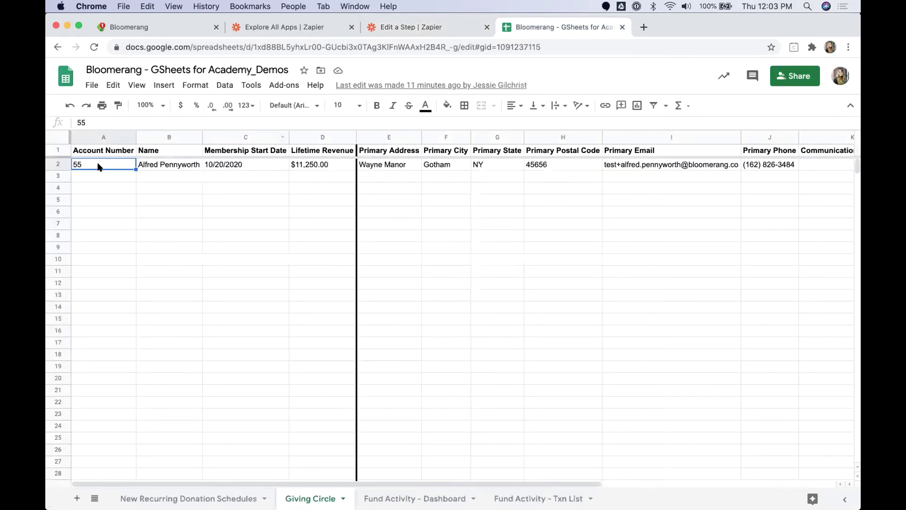
{"action": "left_click", "coordinate": [297, 164]}
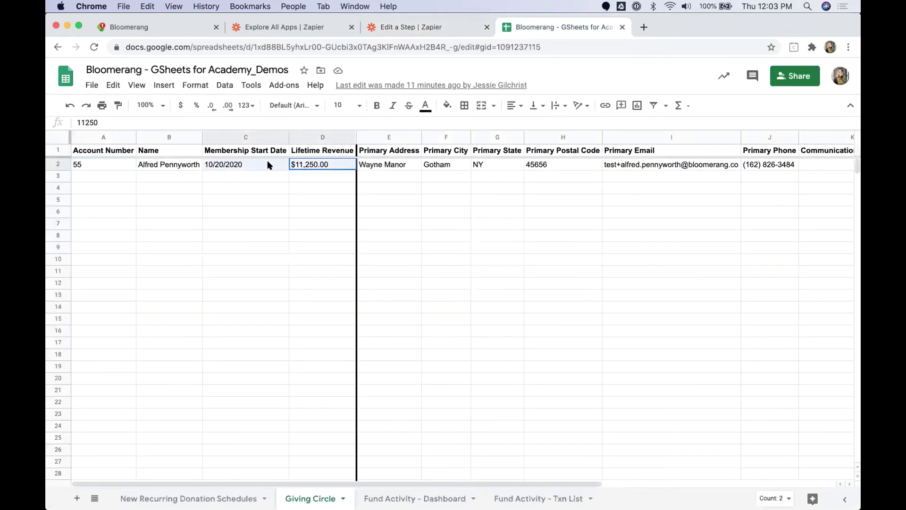
{"action": "left_click_drag", "start_coordinate": [387, 164], "coordinate": [637, 164]}
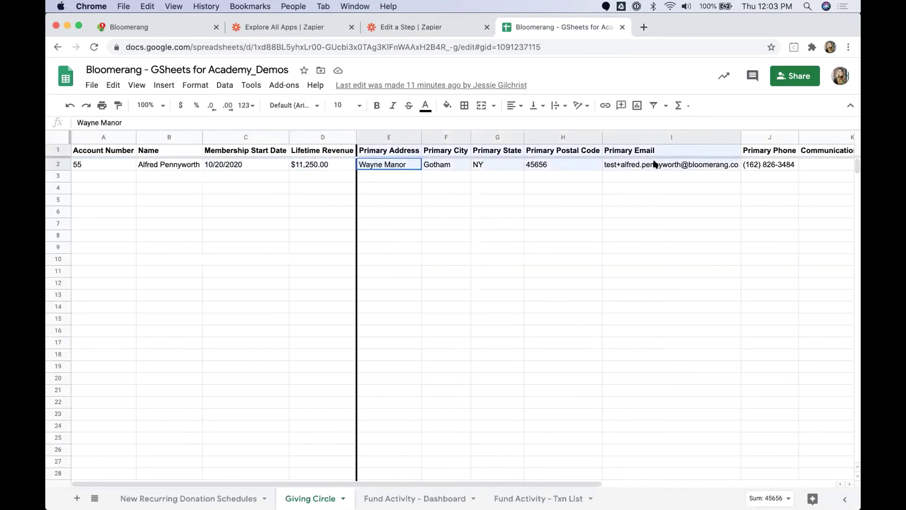
{"action": "left_click", "coordinate": [410, 27]}
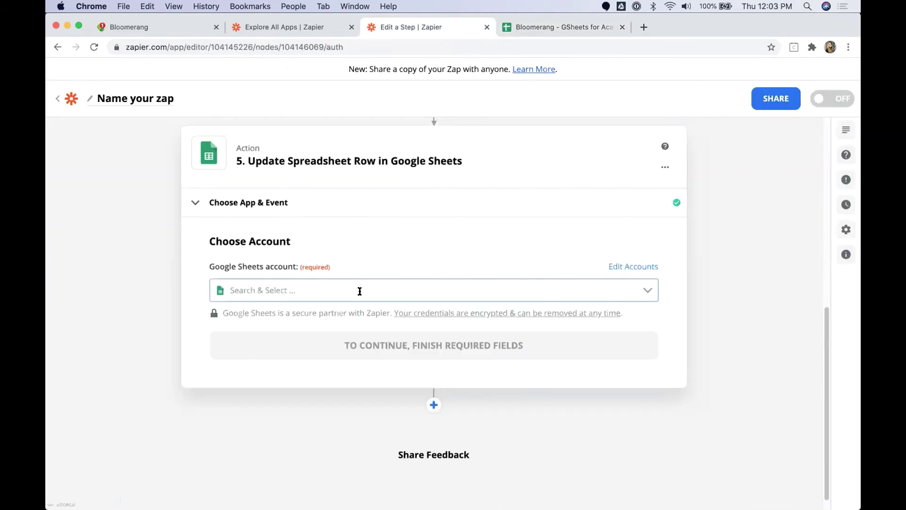
- Select the connected Google Sheets account for the update action and continue to its row settings
{"action": "left_click", "coordinate": [332, 291]}
{"action": "left_click", "coordinate": [316, 319]}
{"action": "left_click", "coordinate": [400, 347]}
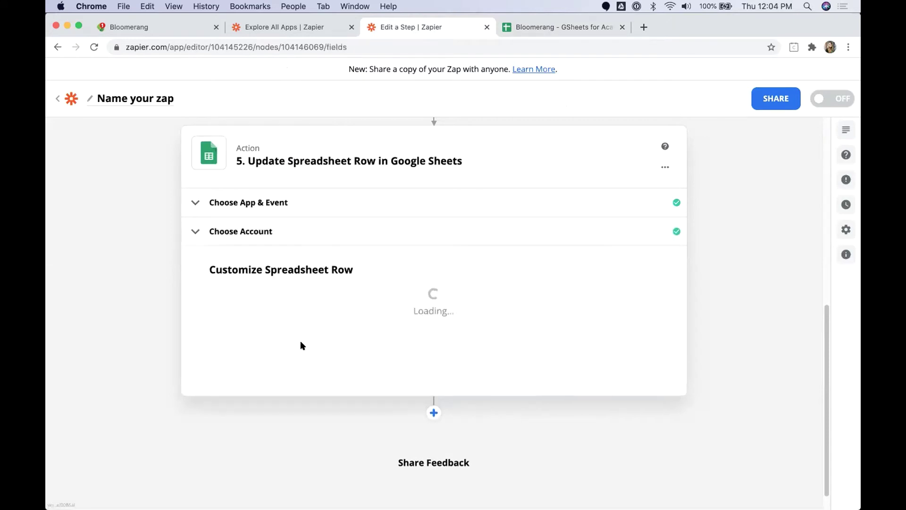
- Set the spreadsheet to Bloomerang - GSheets for Academy_Demos and the worksheet to Giving Circle
{"action": "left_click", "coordinate": [264, 380]}
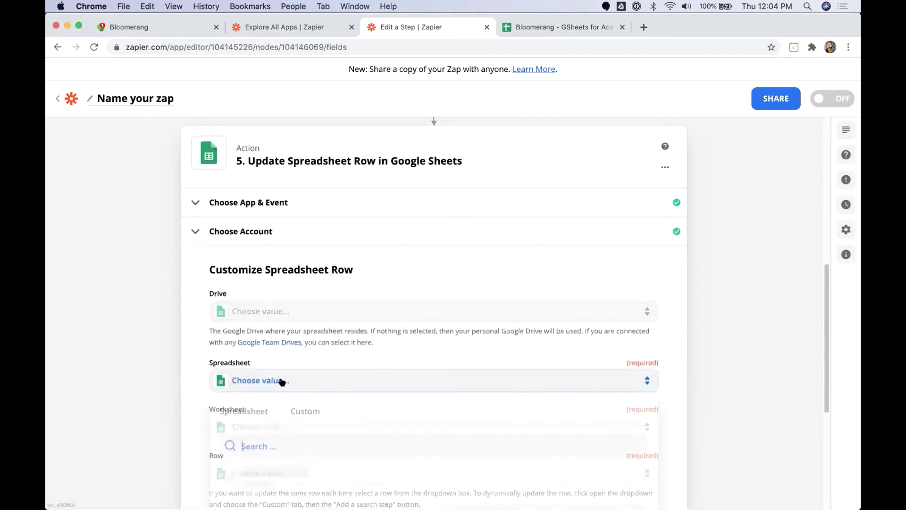
{"action": "type", "text": "Bloomerang"}
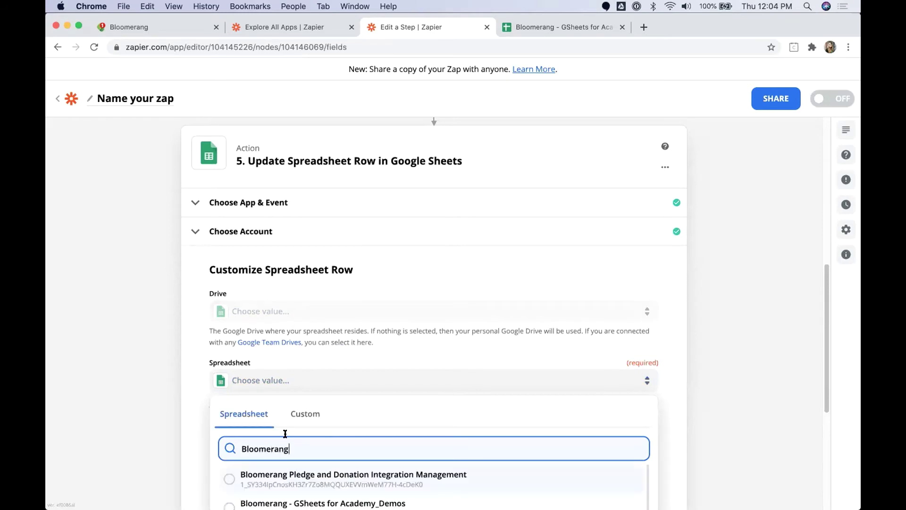
{"action": "left_click", "coordinate": [302, 503]}
{"action": "left_click", "coordinate": [256, 426]}
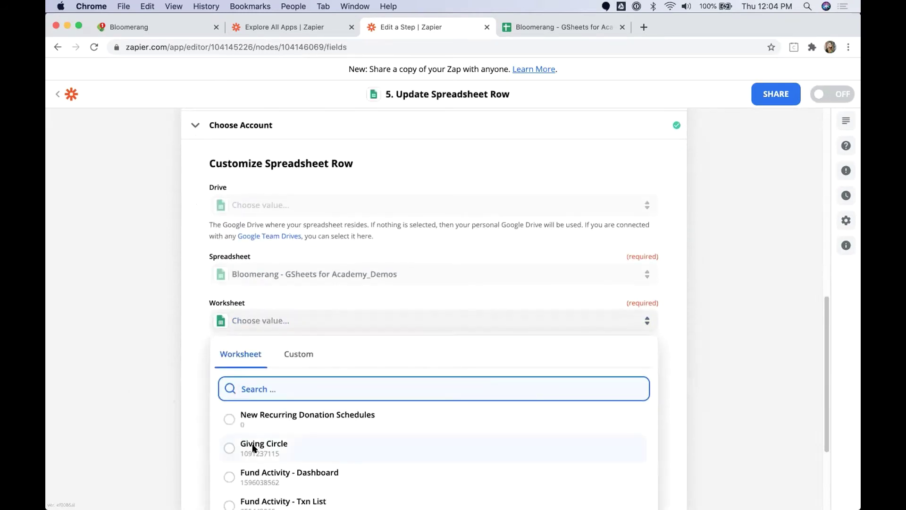
{"action": "left_click", "coordinate": [253, 448]}
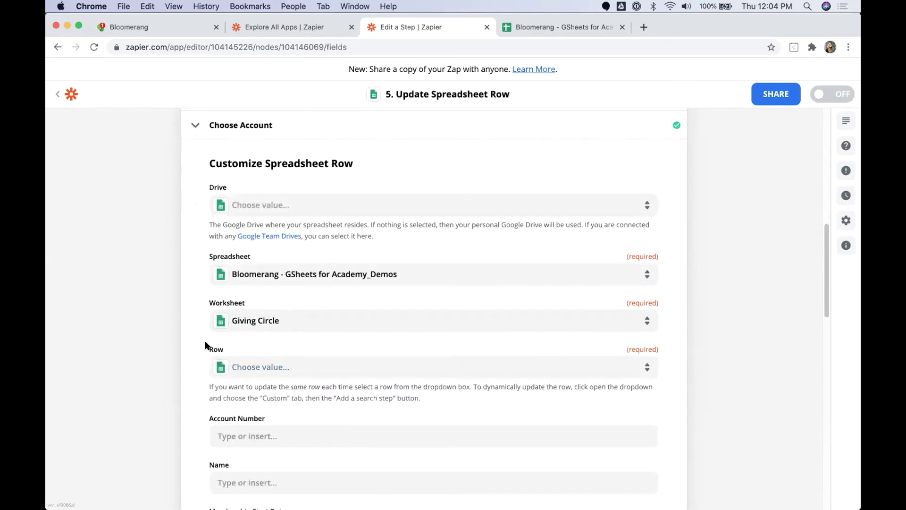
- Set the row to update to a custom value, the Row found by step 3, Find or Create Row in Google Sheets
{"action": "left_click", "coordinate": [216, 350]}
{"action": "left_click", "coordinate": [356, 366]}
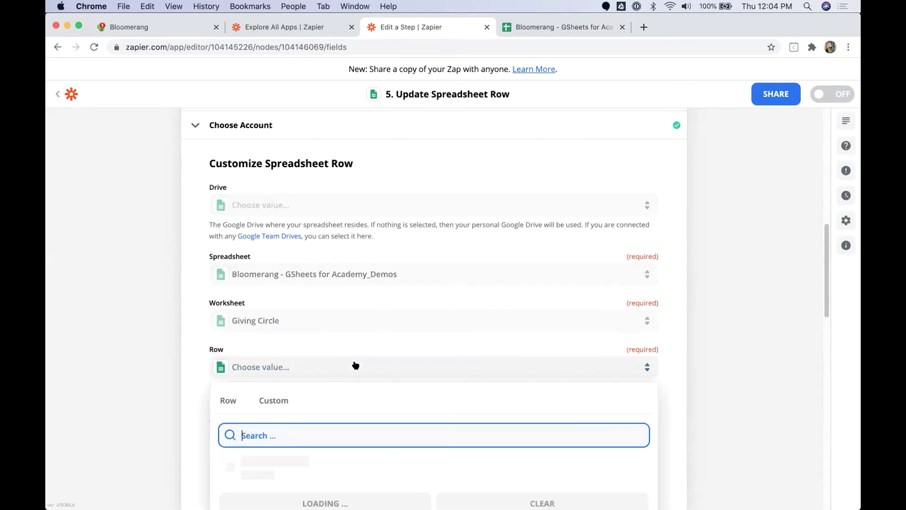
{"action": "left_click", "coordinate": [274, 400]}
{"action": "scroll", "coordinate": [171, 382], "scroll_direction": "down", "scroll_amount": 3}
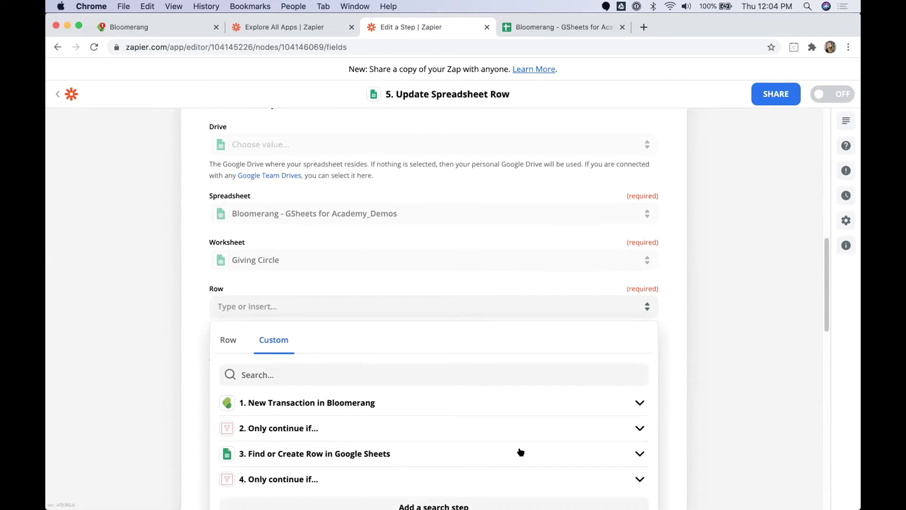
{"action": "scroll", "coordinate": [265, 452], "scroll_direction": "down", "scroll_amount": 2}
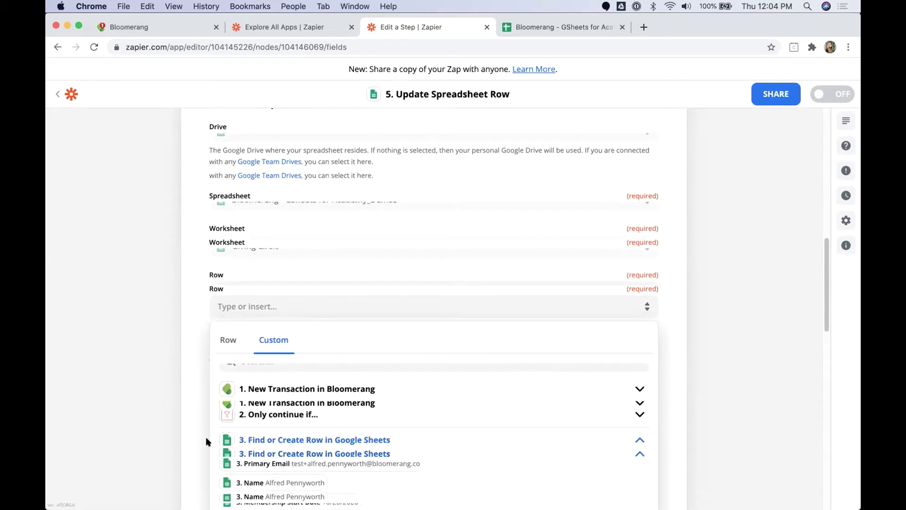
{"action": "left_click", "coordinate": [259, 486]}
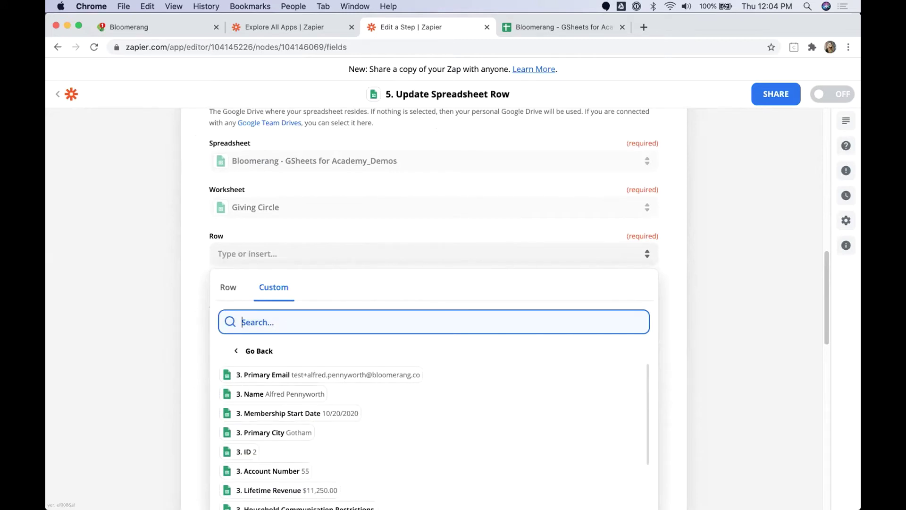
{"action": "type", "text": "Riow"}
{"action": "key", "text": "BackSpace"}
{"action": "key", "text": "BackSpace"}
{"action": "key", "text": "BackSpace"}
{"action": "type", "text": "ow"}
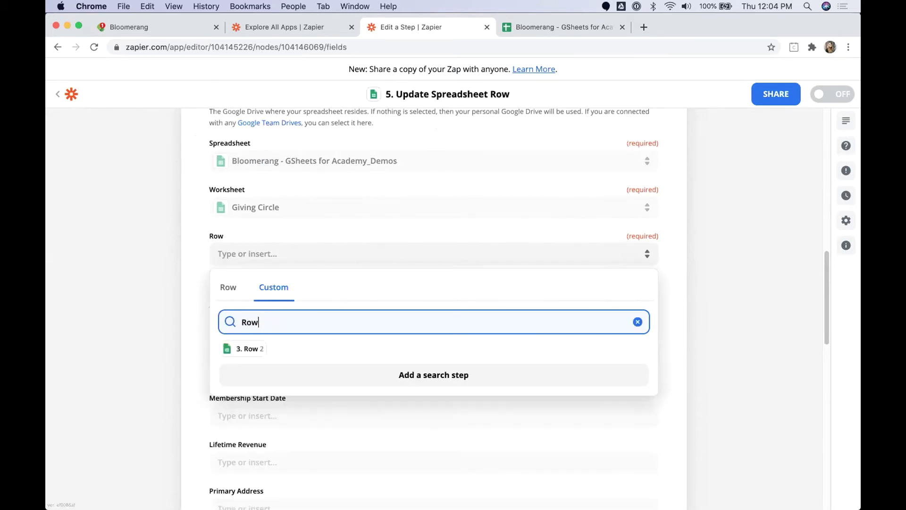
{"action": "left_click", "coordinate": [247, 347]}
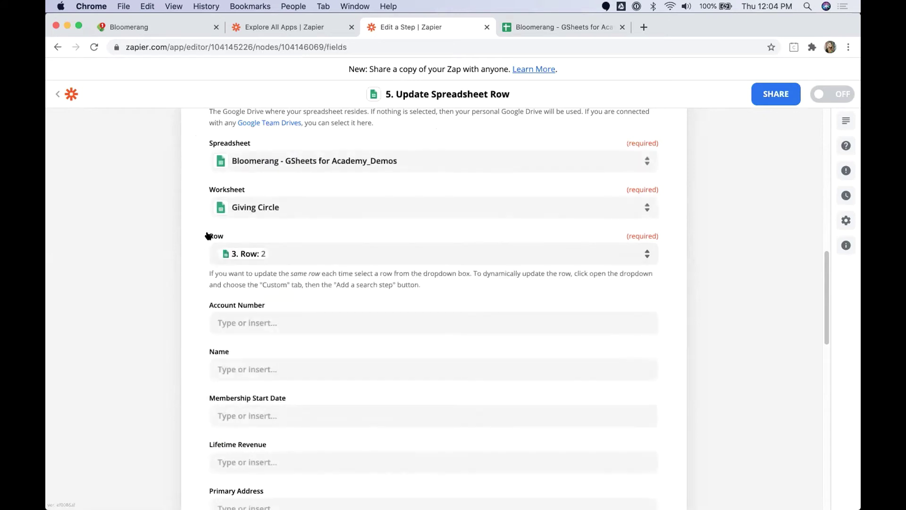
- Examine the row selection and the column fields available for updating, including Membership Start Date and Lifetime Revenue
{"action": "scroll", "coordinate": [211, 236], "scroll_direction": "up", "scroll_amount": 1}
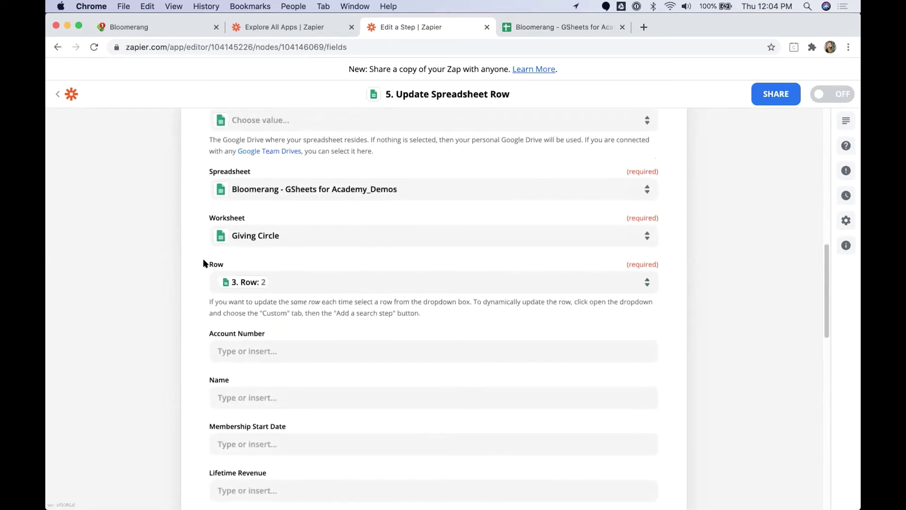
{"action": "double_click", "coordinate": [211, 263]}
{"action": "scroll", "coordinate": [137, 318], "scroll_direction": "down", "scroll_amount": 1}
{"action": "scroll", "coordinate": [196, 313], "scroll_direction": "down", "scroll_amount": 2}
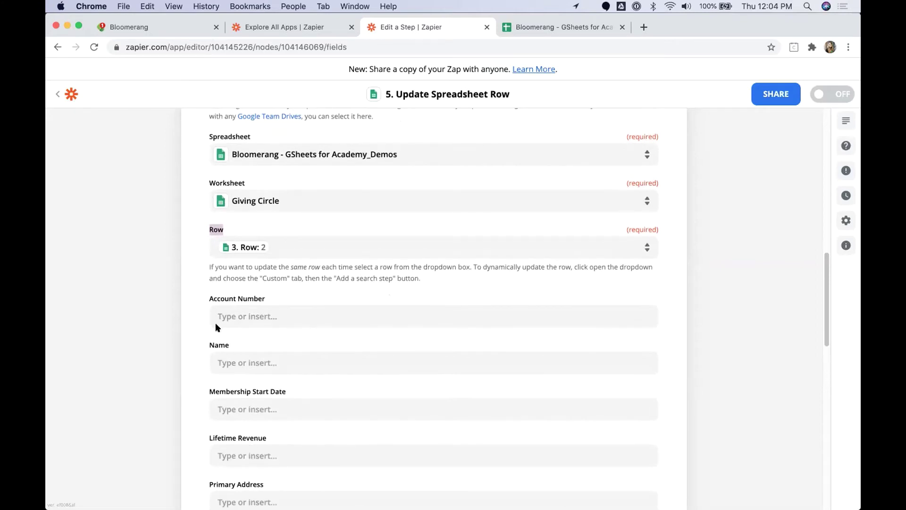
{"action": "scroll", "coordinate": [222, 326], "scroll_direction": "down", "scroll_amount": 8}
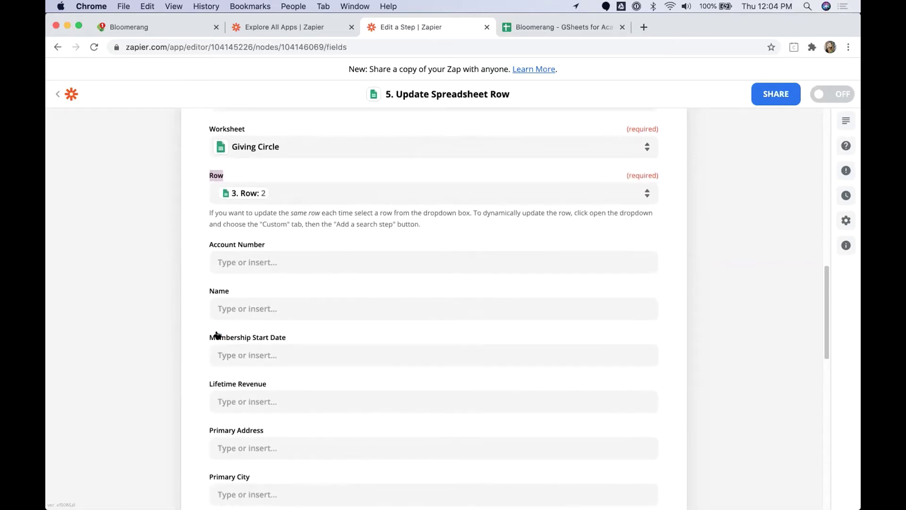
{"action": "left_click_drag", "start_coordinate": [208, 279], "coordinate": [299, 281]}
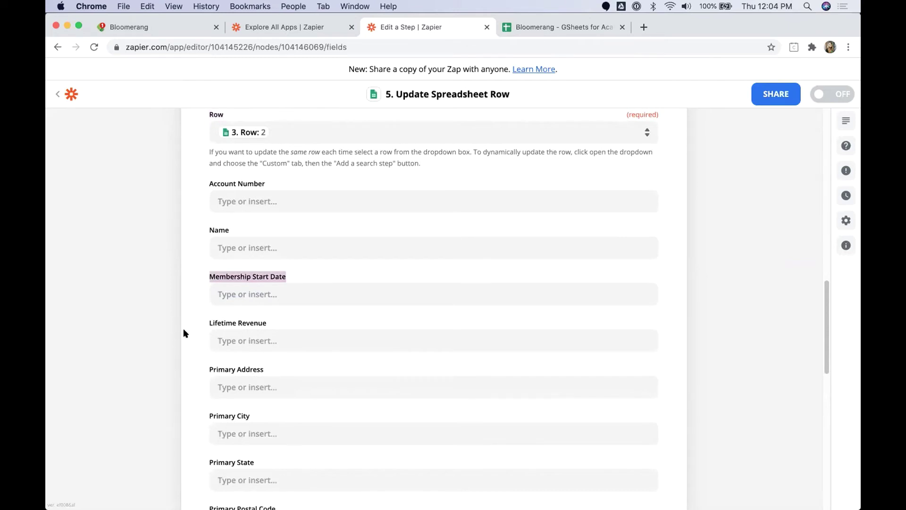
{"action": "scroll", "coordinate": [183, 324], "scroll_direction": "down", "scroll_amount": 2}
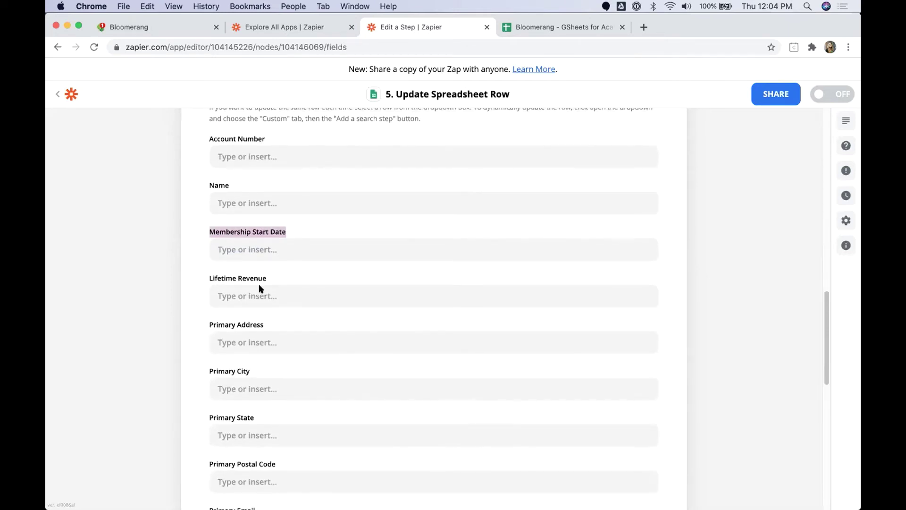
{"action": "left_click", "coordinate": [261, 293]}
{"action": "left_click", "coordinate": [285, 349]}
{"action": "type", "text": "Lifetime"}
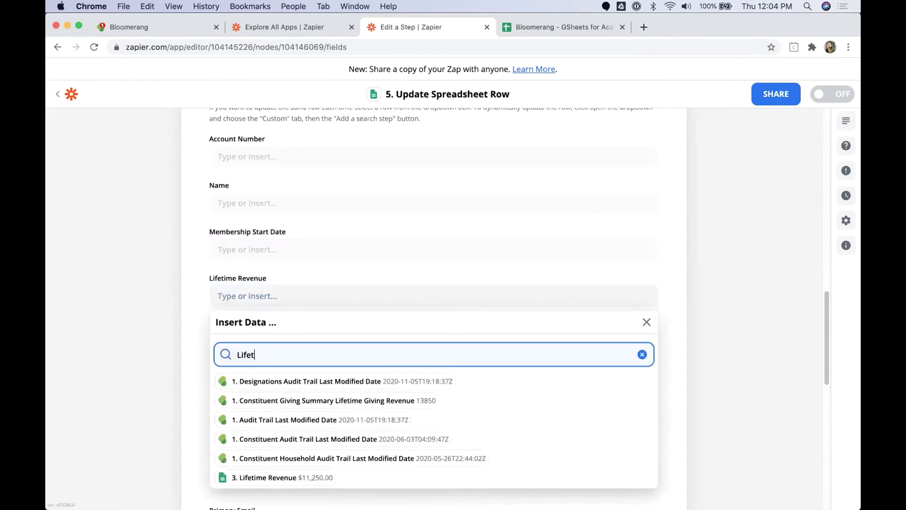
{"action": "left_click", "coordinate": [302, 401]}
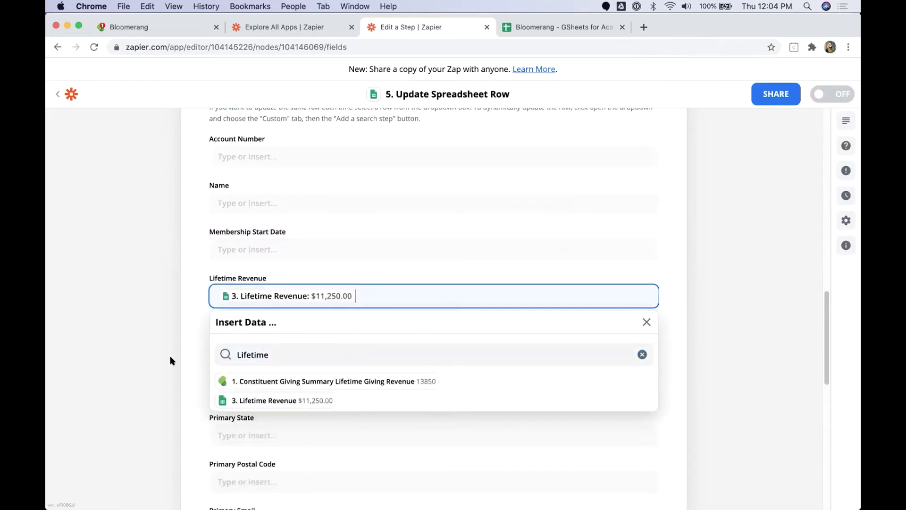
{"action": "left_click", "coordinate": [189, 328]}
{"action": "left_click", "coordinate": [387, 295]}
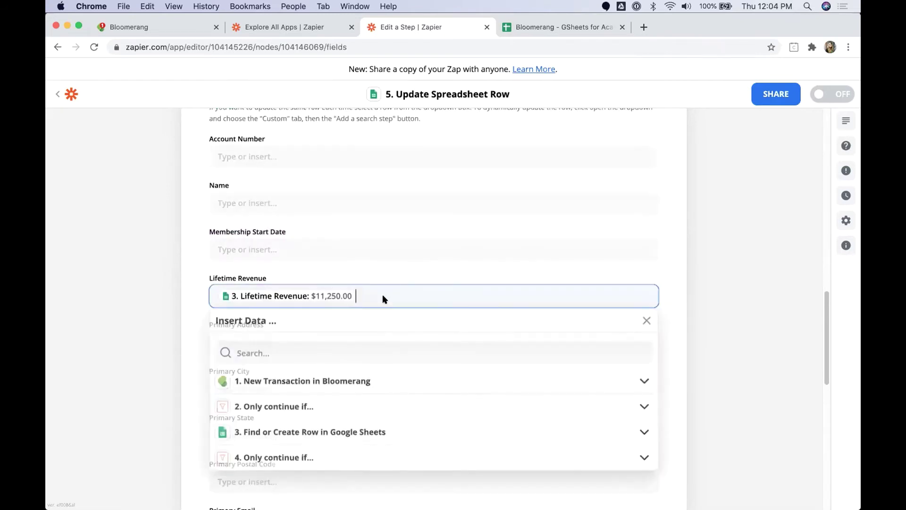
{"action": "key", "text": "BackSpace"}
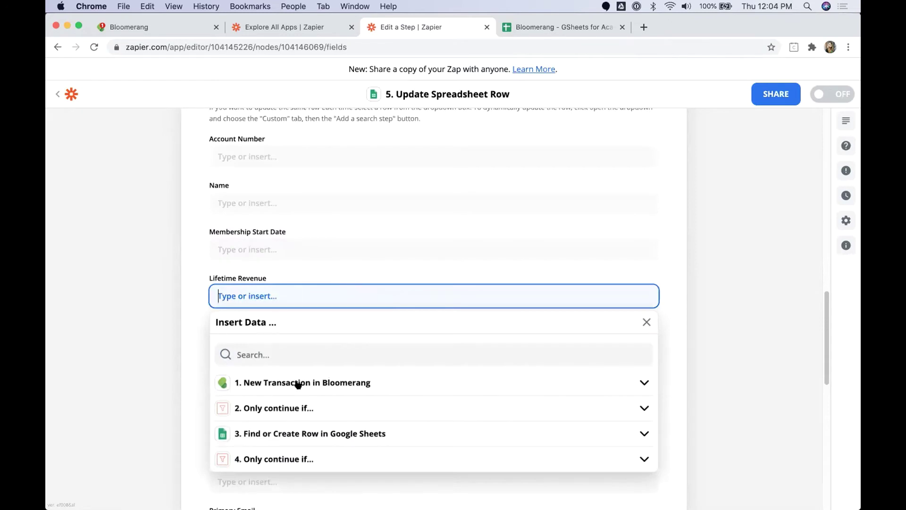
- Map the Lifetime Revenue column to Constituent Giving Summary Lifetime Giving Revenue from step 1, the Bloomerang transaction
{"action": "left_click", "coordinate": [271, 349]}
{"action": "type", "text": "Lifetime"}
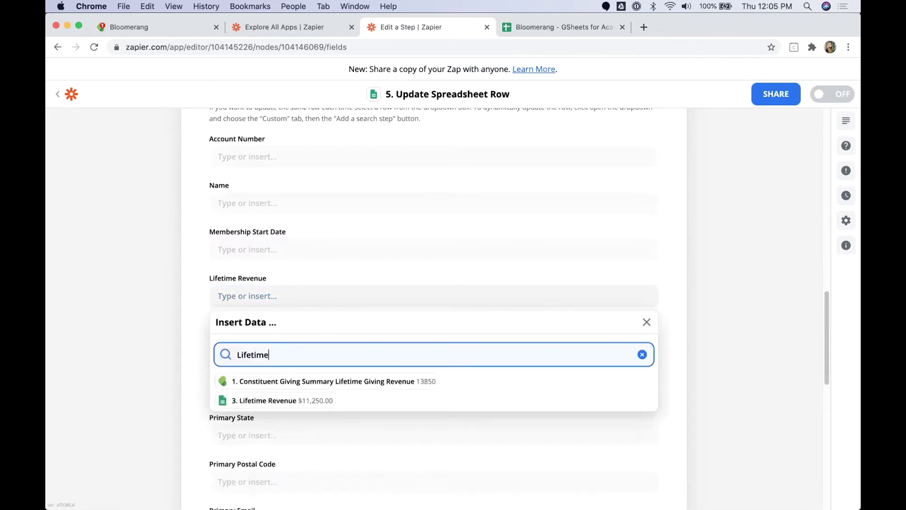
{"action": "left_click", "coordinate": [386, 382]}
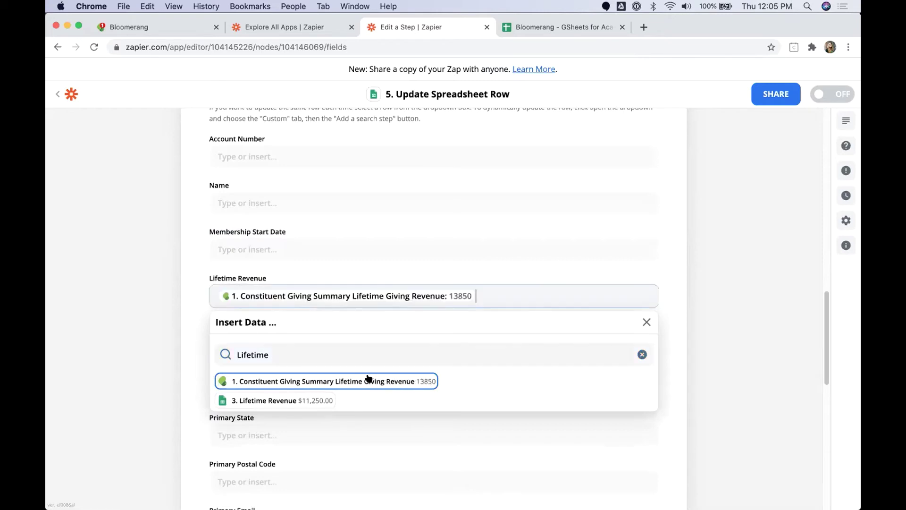
{"action": "left_click", "coordinate": [169, 333]}
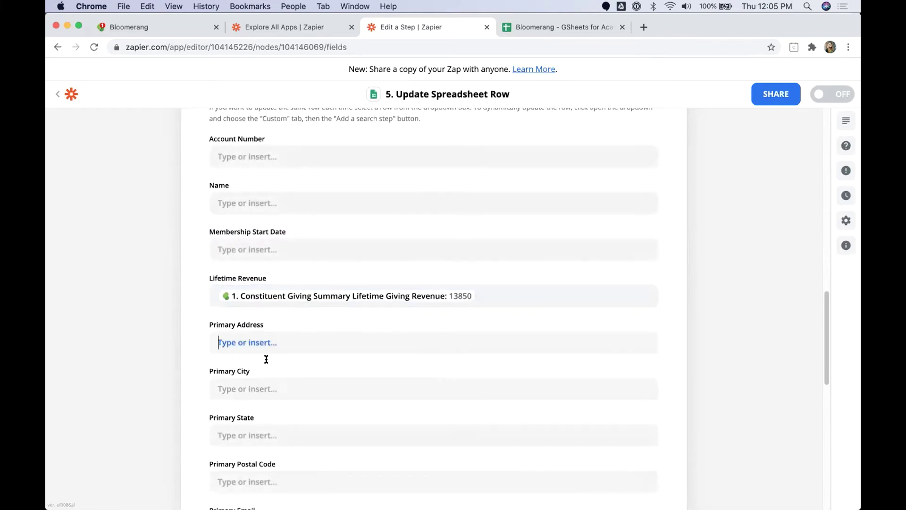
- Map the Primary Address column to Constituent Primary Address Street from the Bloomerang transaction
{"action": "type", "text": "Add"}
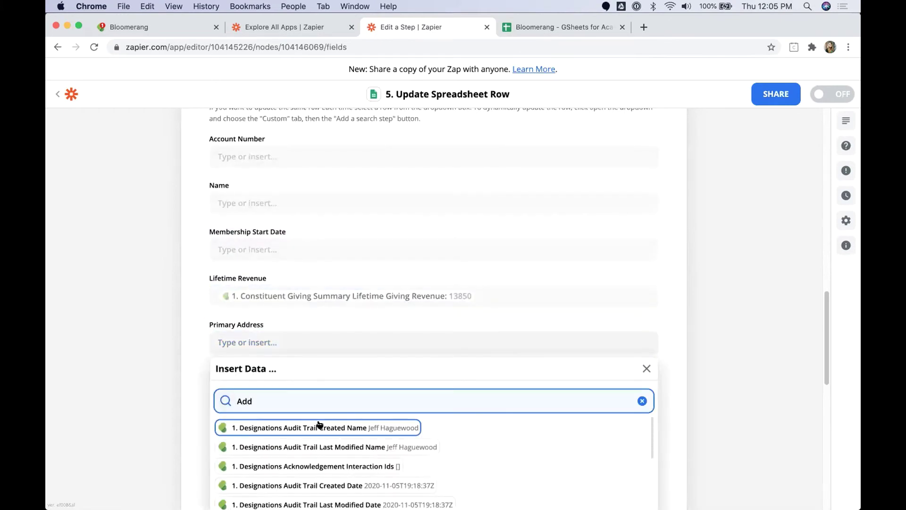
{"action": "key", "text": "BackSpace"}
{"action": "key", "text": "BackSpace"}
{"action": "key", "text": "BackSpace"}
{"action": "type", "text": "Primar"}
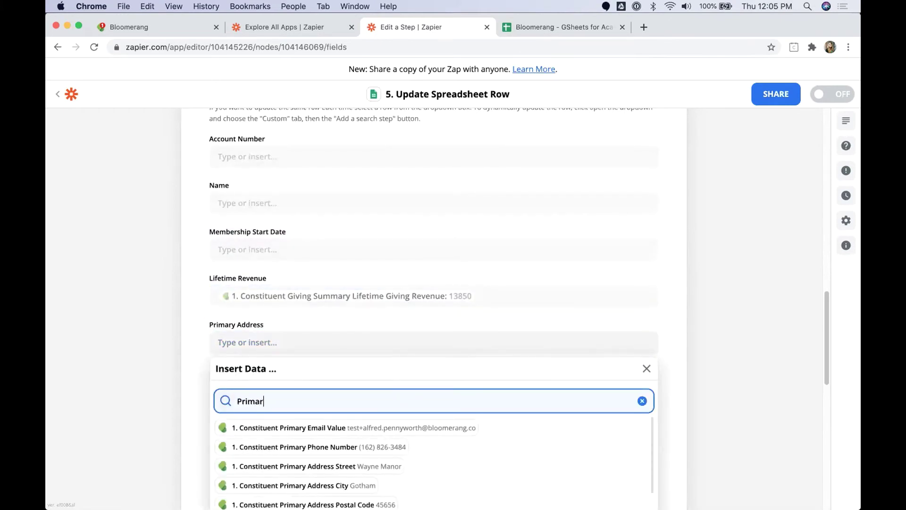
{"action": "type", "text": "y address"}
{"action": "key", "text": "Return"}
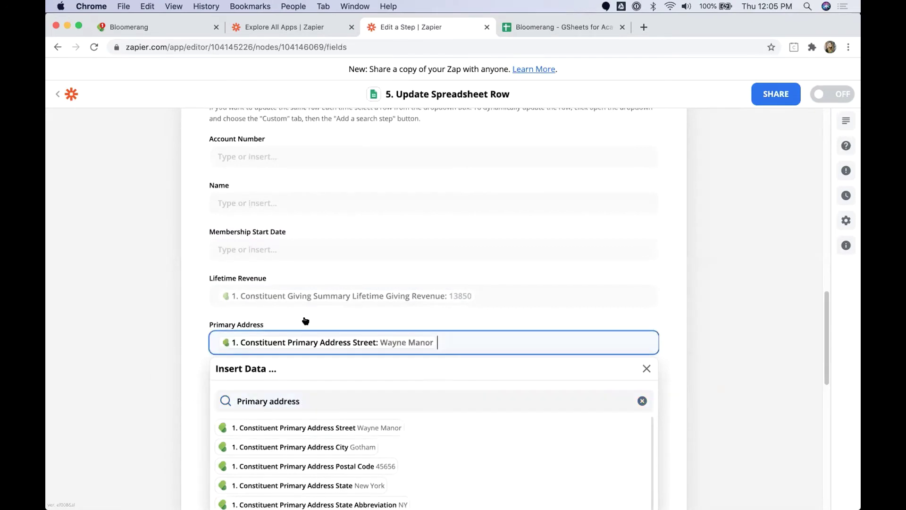
{"action": "left_click", "coordinate": [190, 325]}
- Map the Primary City column to Constituent Primary Address City from the Bloomerang transaction
{"action": "scroll", "coordinate": [226, 330], "scroll_direction": "down", "scroll_amount": 2}
{"action": "left_click", "coordinate": [258, 344]}
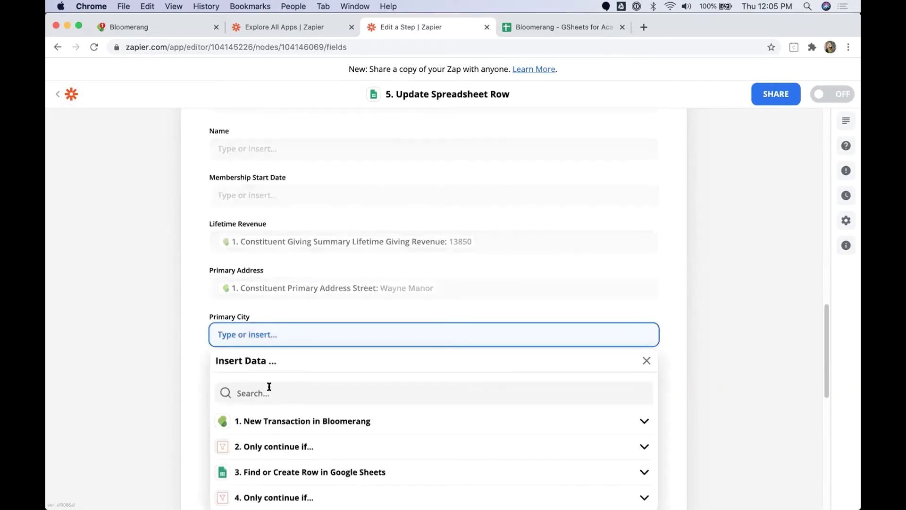
{"action": "type", "text": "City"}
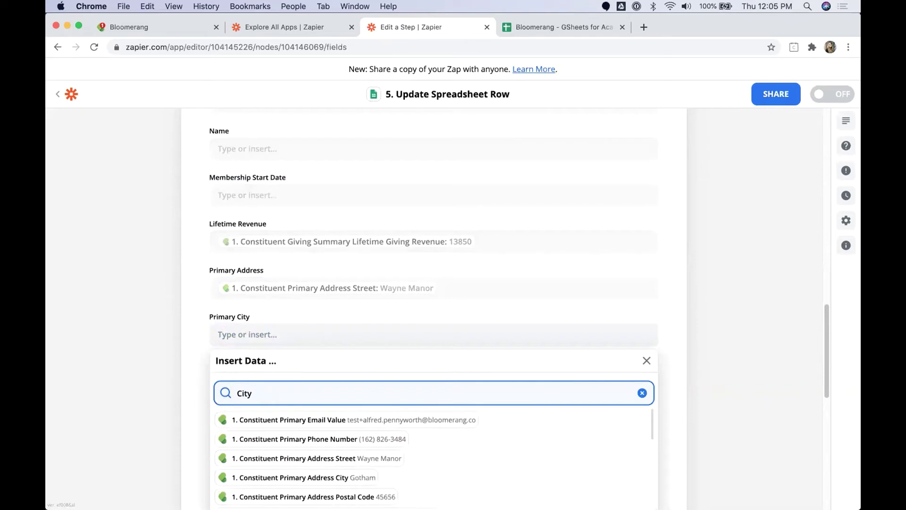
{"action": "left_click", "coordinate": [340, 477]}
{"action": "left_click", "coordinate": [124, 404]}
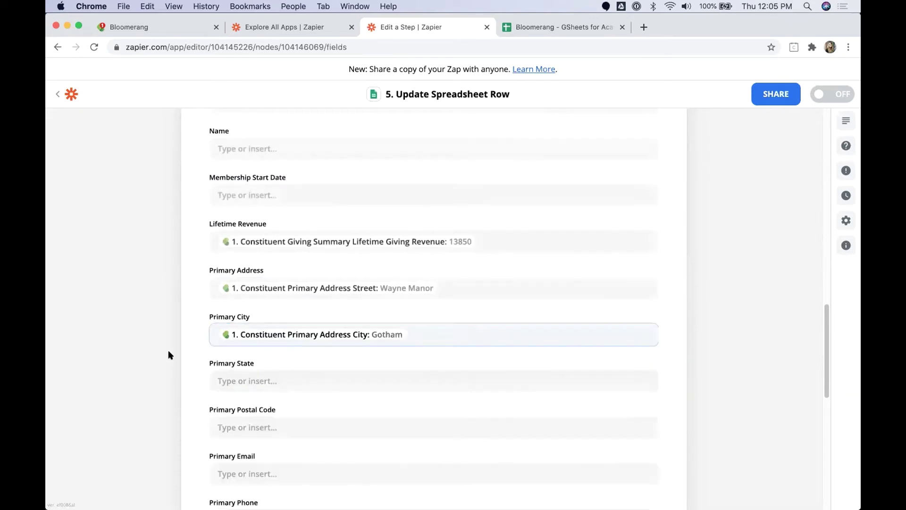
{"action": "left_click", "coordinate": [156, 349]}
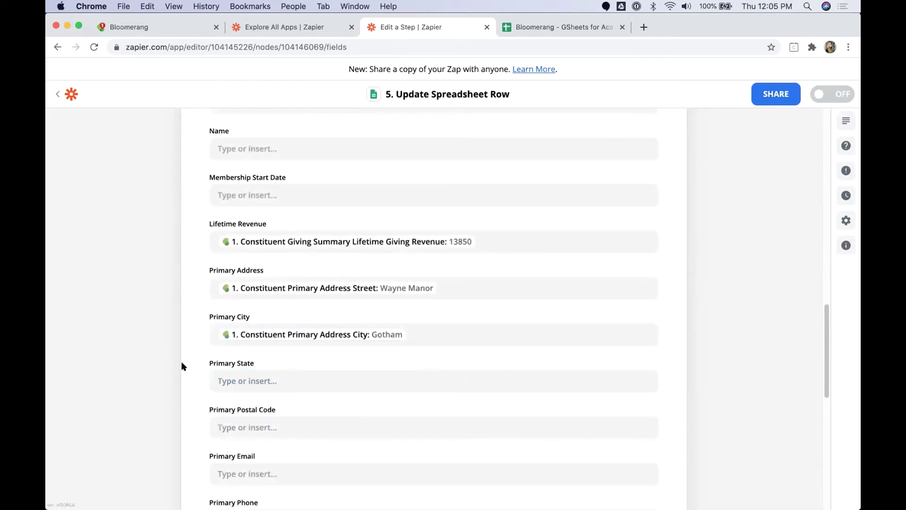
- Review the remaining unmapped row fields, from Primary State through Household Communication Restrictions
{"action": "left_click_drag", "start_coordinate": [208, 364], "coordinate": [263, 363]}
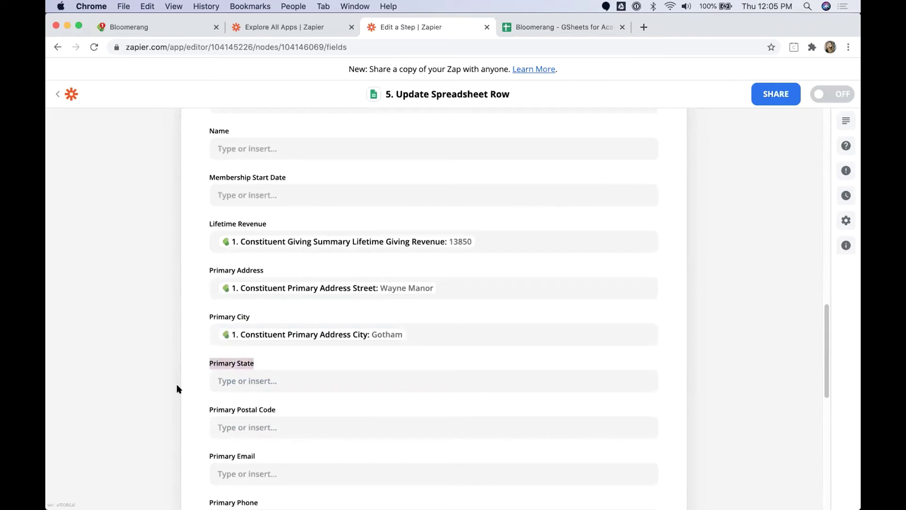
{"action": "scroll", "coordinate": [176, 383], "scroll_direction": "down", "scroll_amount": 3}
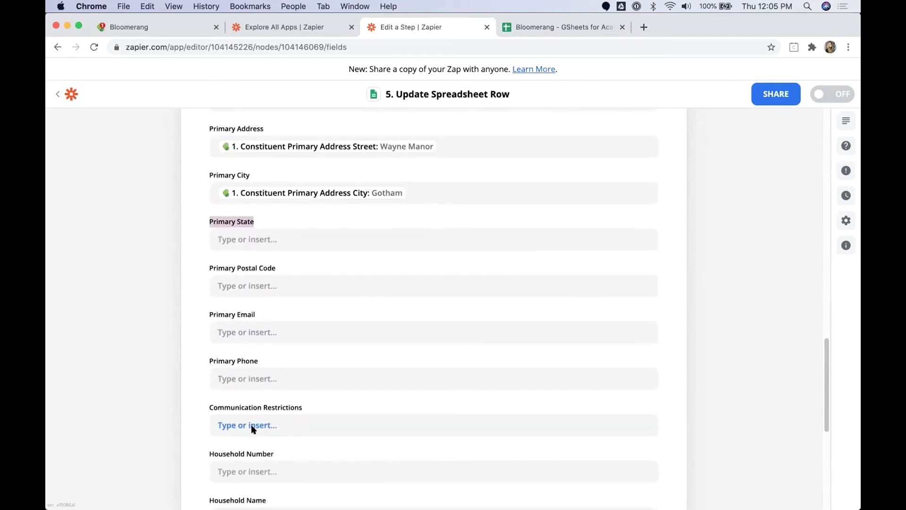
{"action": "scroll", "coordinate": [251, 427], "scroll_direction": "down", "scroll_amount": 2}
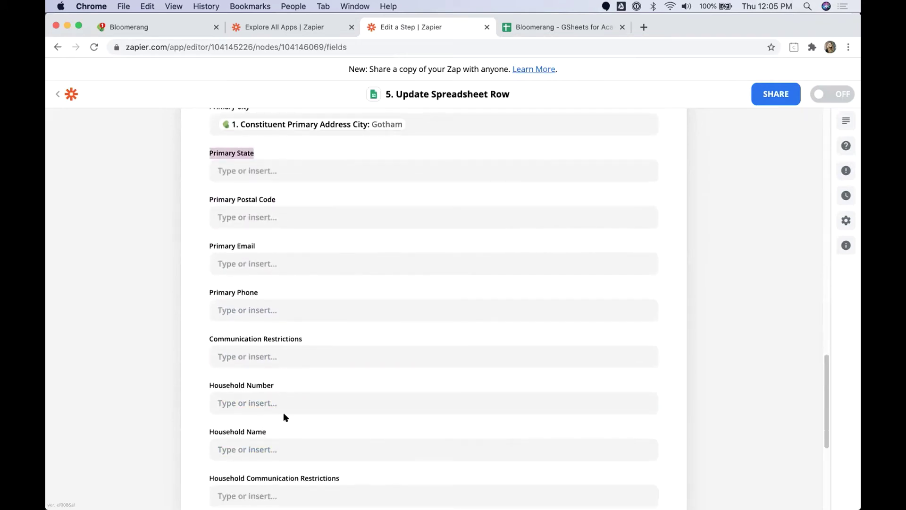
{"action": "scroll", "coordinate": [283, 413], "scroll_direction": "down", "scroll_amount": 1}
{"action": "scroll", "coordinate": [292, 423], "scroll_direction": "up", "scroll_amount": 7}
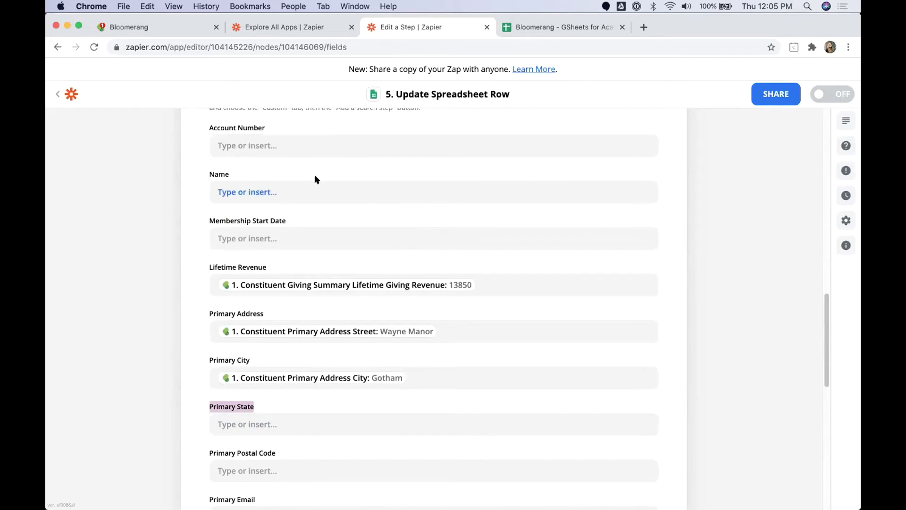
- Switch to Bloomerang, search for a constituent by first name and open the matching giving summary
{"action": "left_click", "coordinate": [180, 29]}
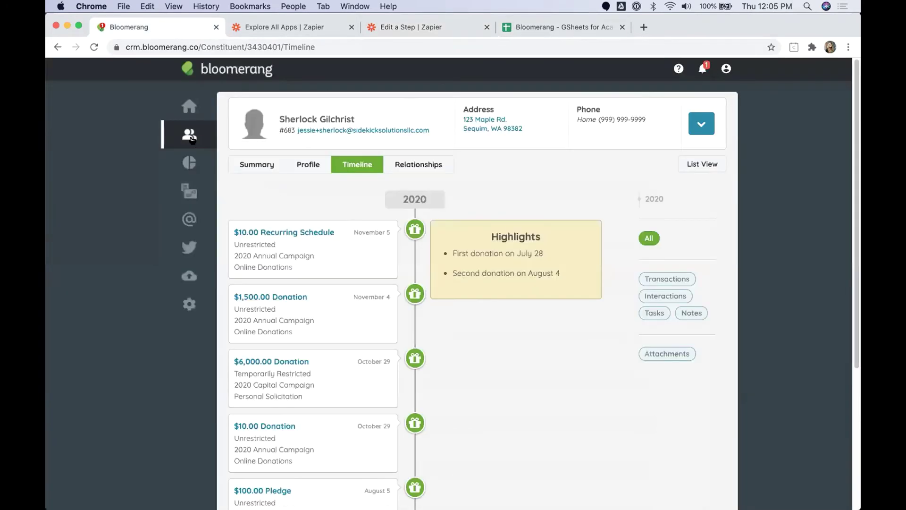
{"action": "mouse_move", "coordinate": [191, 138]}
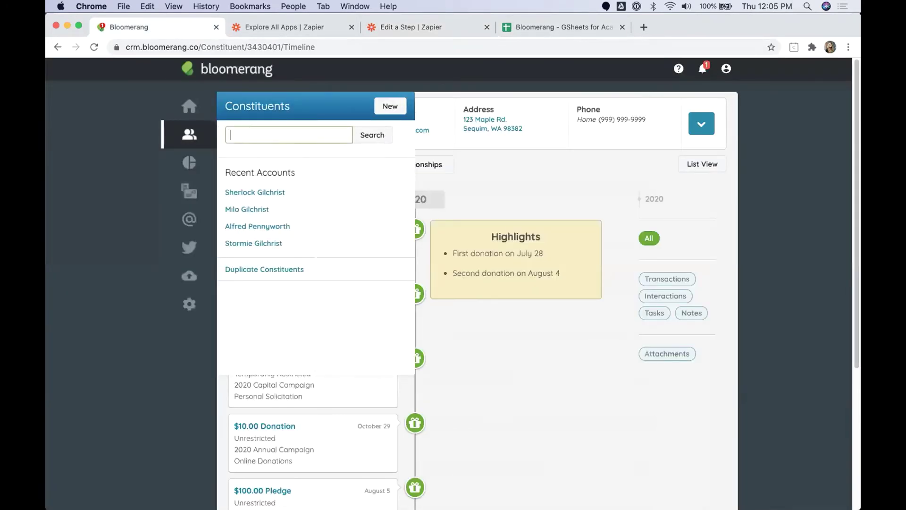
{"action": "key", "text": "Return"}
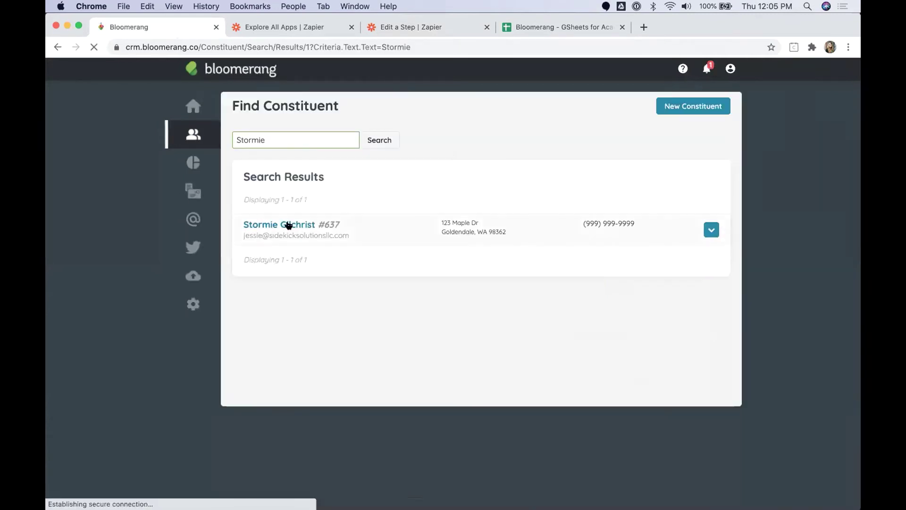
{"action": "left_click", "coordinate": [289, 225]}
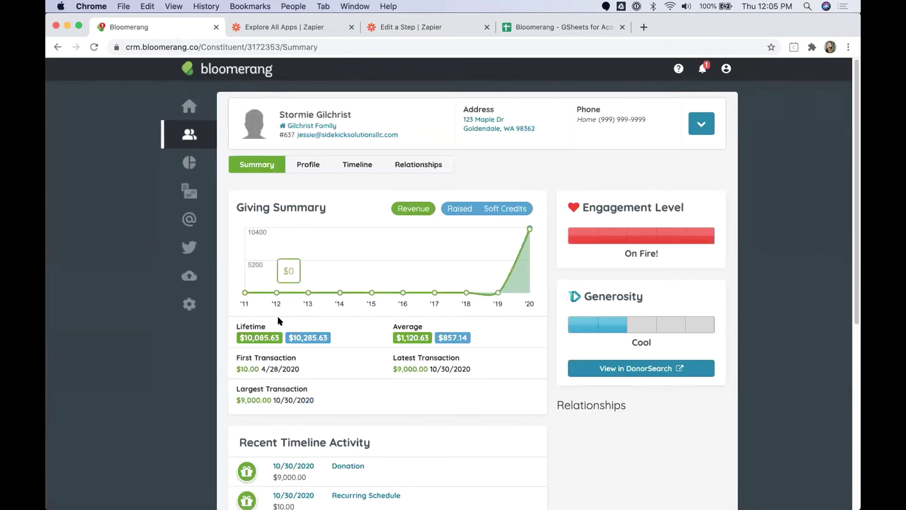
- Check the giving summaries of the first two constituents in the recent accounts list
{"action": "mouse_move", "coordinate": [196, 132]}
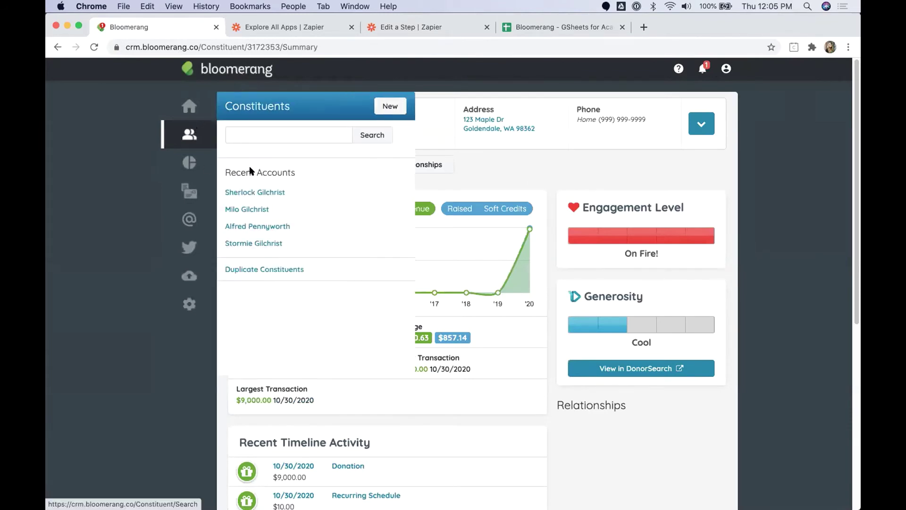
{"action": "left_click", "coordinate": [259, 191]}
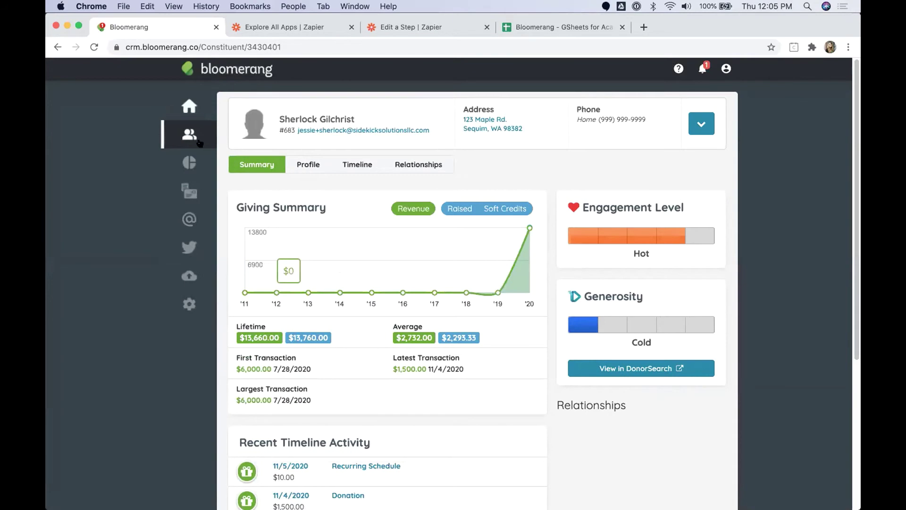
{"action": "mouse_move", "coordinate": [189, 134]}
{"action": "left_click", "coordinate": [249, 210]}
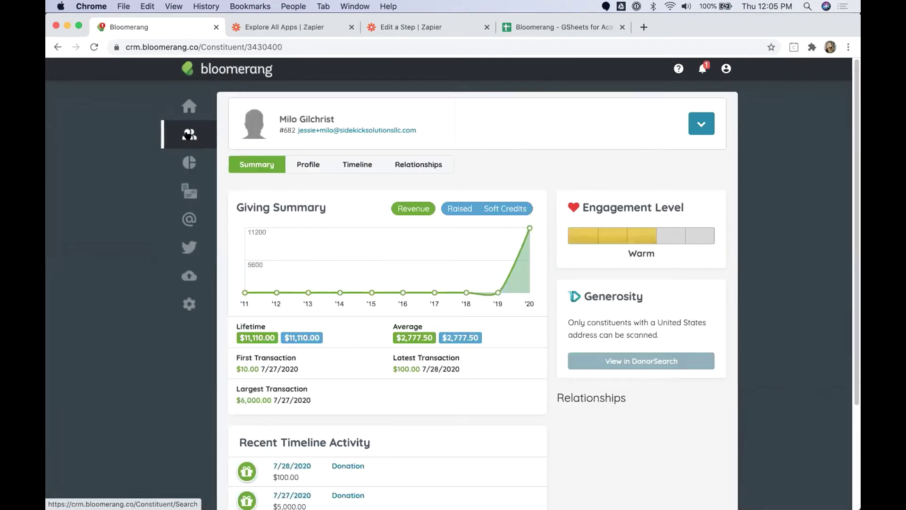
- Search for another constituent by name, open the matching individual's record and check its lifetime giving
{"action": "mouse_move", "coordinate": [189, 134]}
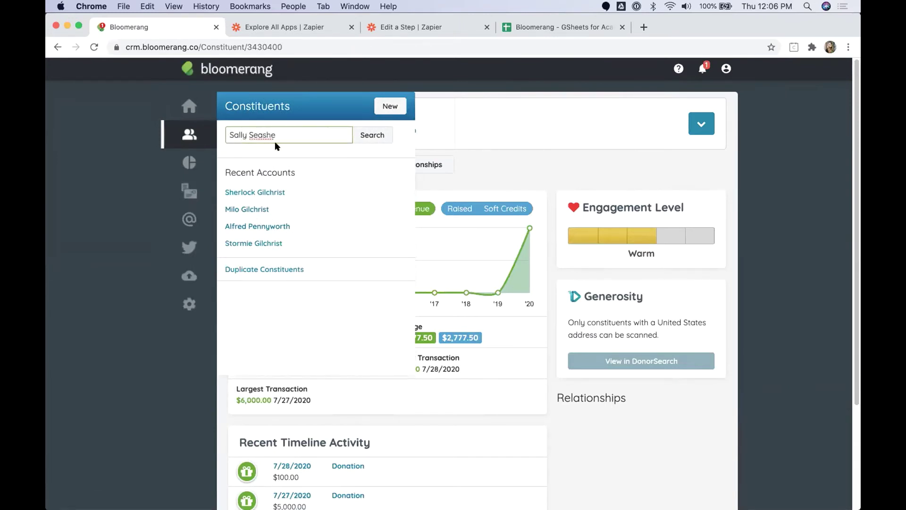
{"action": "left_click", "coordinate": [366, 136]}
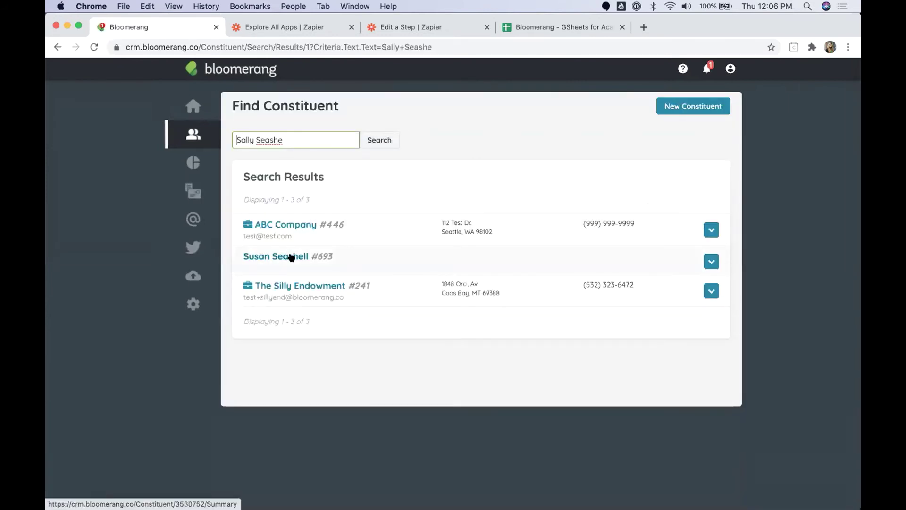
{"action": "left_click", "coordinate": [291, 257]}
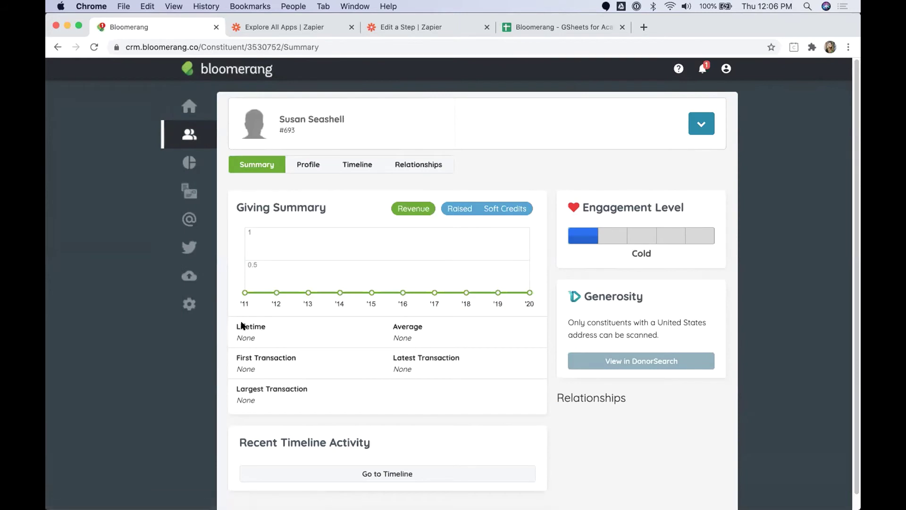
{"action": "left_click_drag", "start_coordinate": [234, 326], "coordinate": [272, 337]}
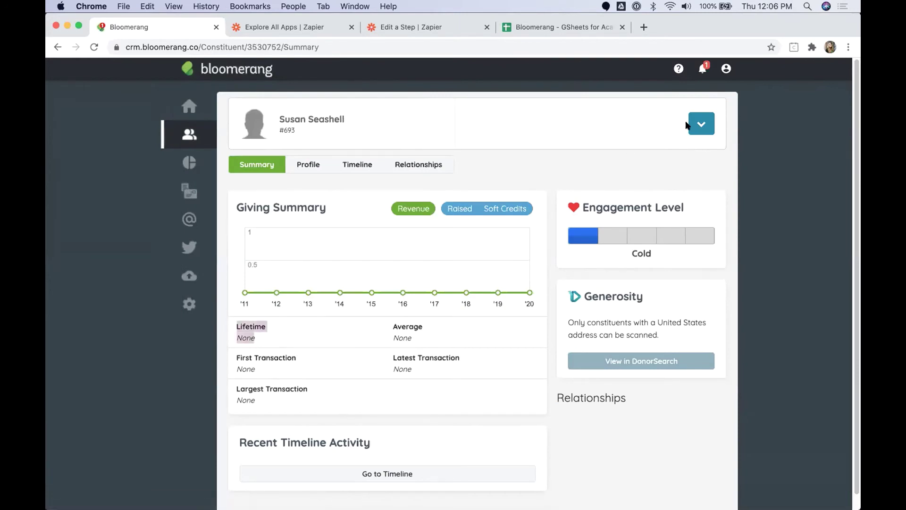
- Start a new donation for the opened constituent and set its amount to 10,000
{"action": "left_click", "coordinate": [700, 129]}
{"action": "left_click", "coordinate": [677, 166]}
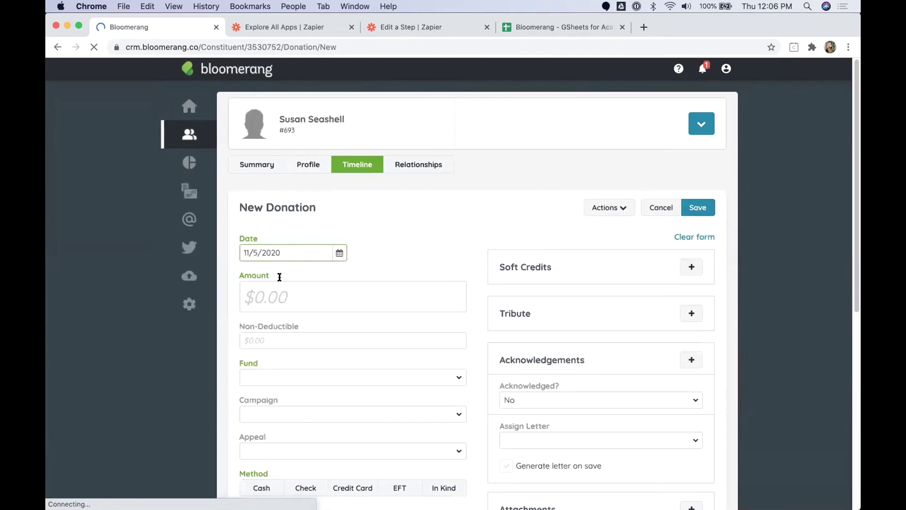
{"action": "left_click", "coordinate": [257, 296]}
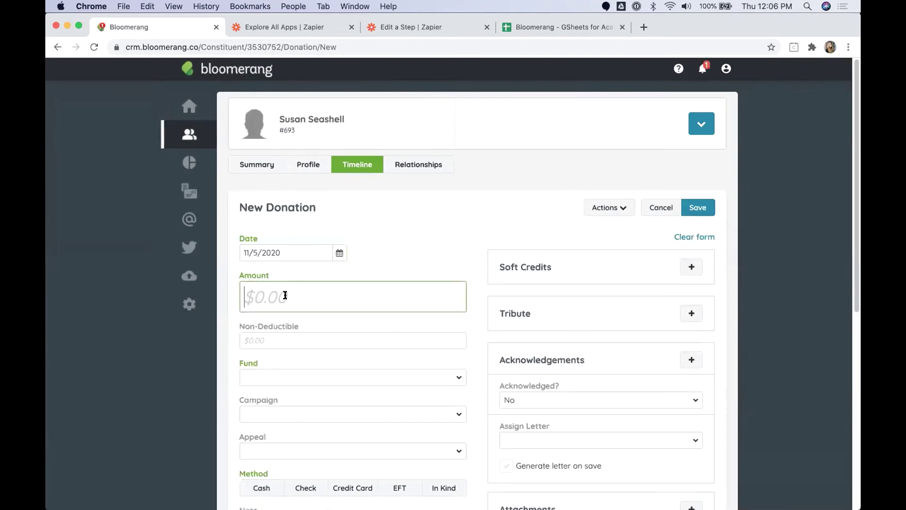
{"action": "type", "text": "10,000"}
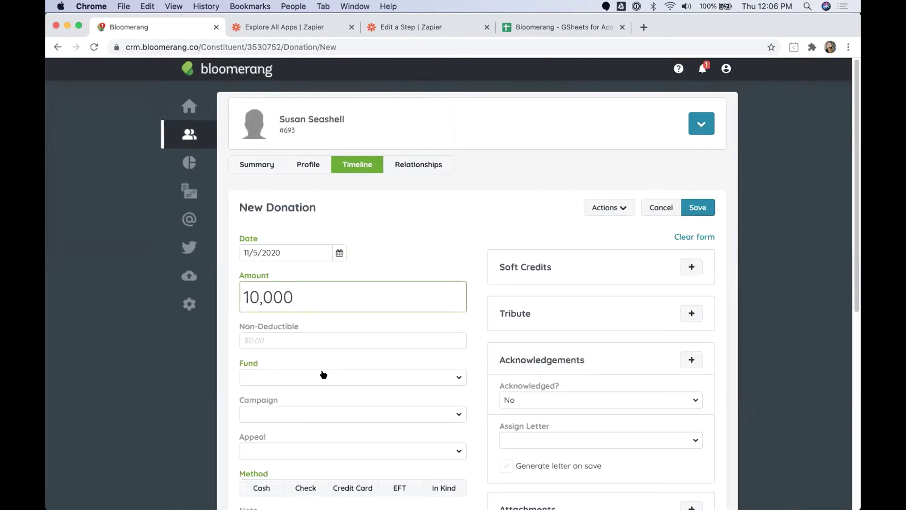
- Set the donation's fund to Unrestricted and its campaign to 2020 Annual Campaign
{"action": "left_click", "coordinate": [324, 377]}
{"action": "left_click", "coordinate": [293, 432]}
{"action": "left_click", "coordinate": [281, 415]}
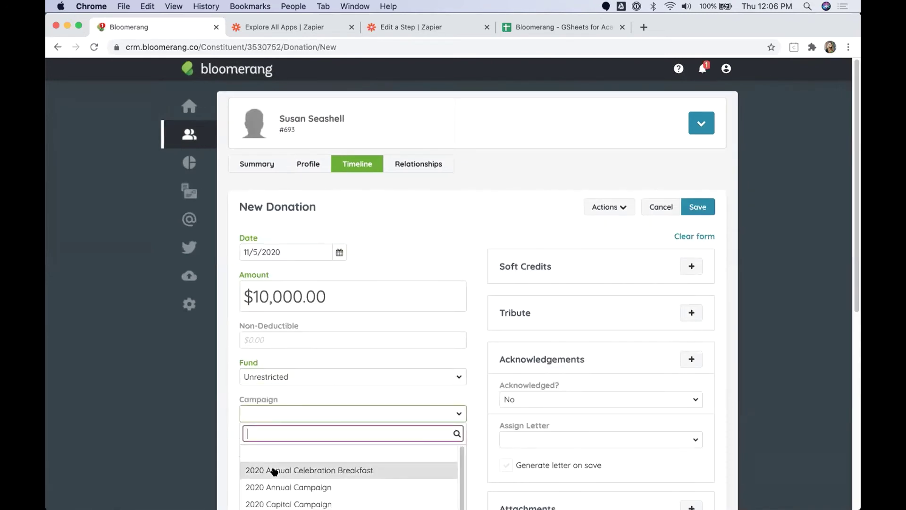
{"action": "left_click", "coordinate": [274, 487]}
- Set the $10,000 donation's appeal to Online Donations and its method to Cash, and save it
{"action": "scroll", "coordinate": [203, 394], "scroll_direction": "down", "scroll_amount": 3}
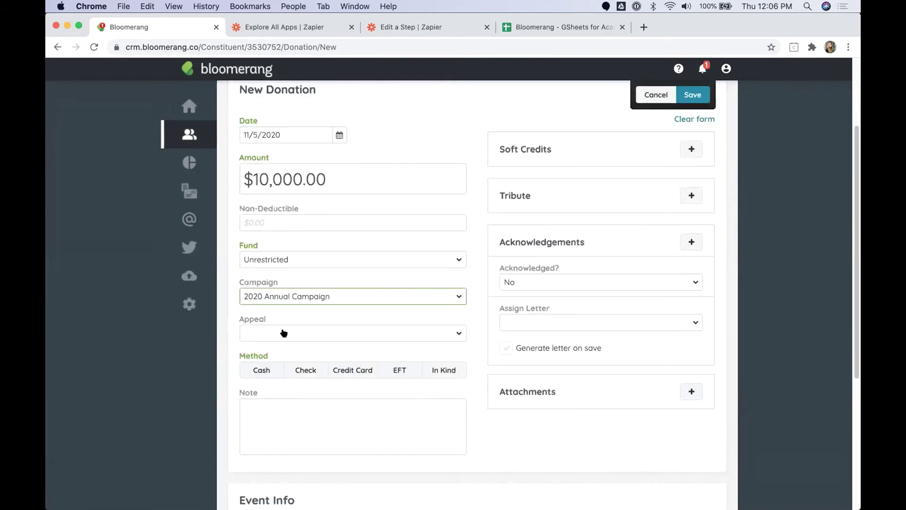
{"action": "left_click", "coordinate": [284, 333]}
{"action": "scroll", "coordinate": [283, 401], "scroll_direction": "down", "scroll_amount": 3}
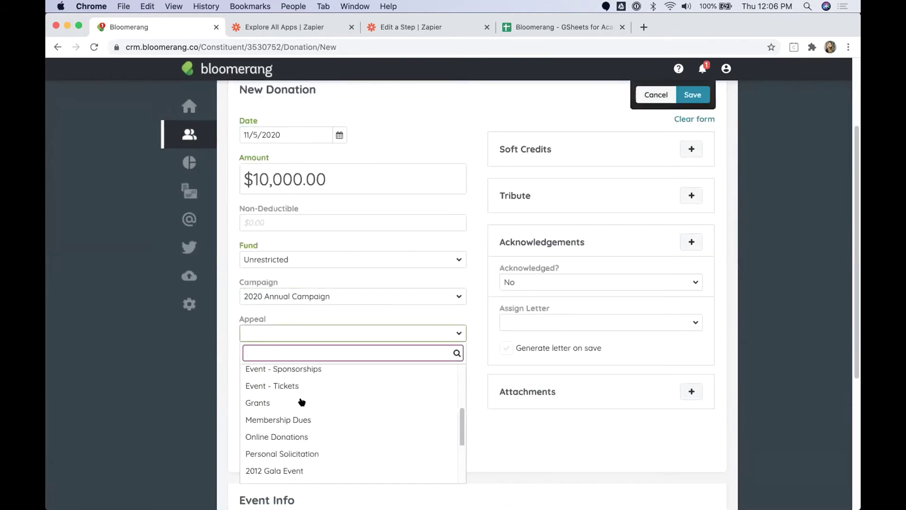
{"action": "left_click", "coordinate": [289, 434]}
{"action": "left_click", "coordinate": [259, 369]}
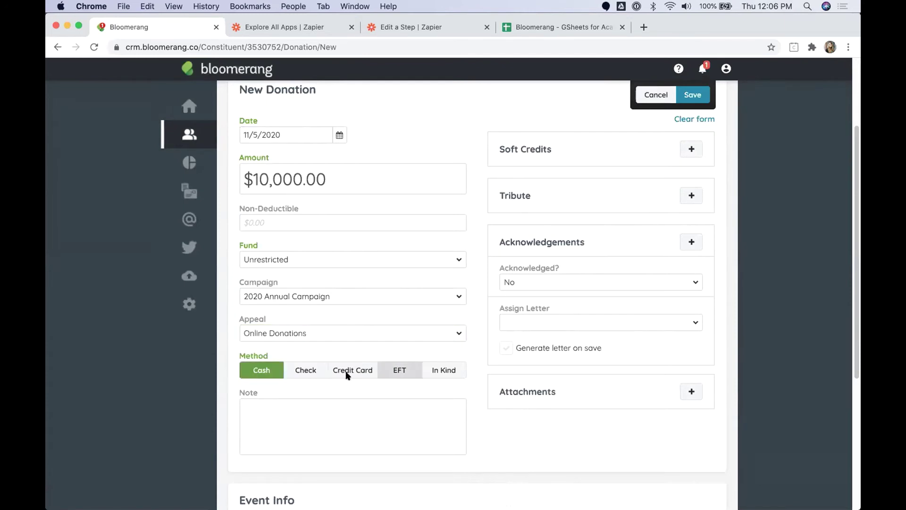
{"action": "scroll", "coordinate": [416, 360], "scroll_direction": "up", "scroll_amount": 1}
{"action": "scroll", "coordinate": [417, 360], "scroll_direction": "up", "scroll_amount": 3}
{"action": "left_click", "coordinate": [698, 194]}
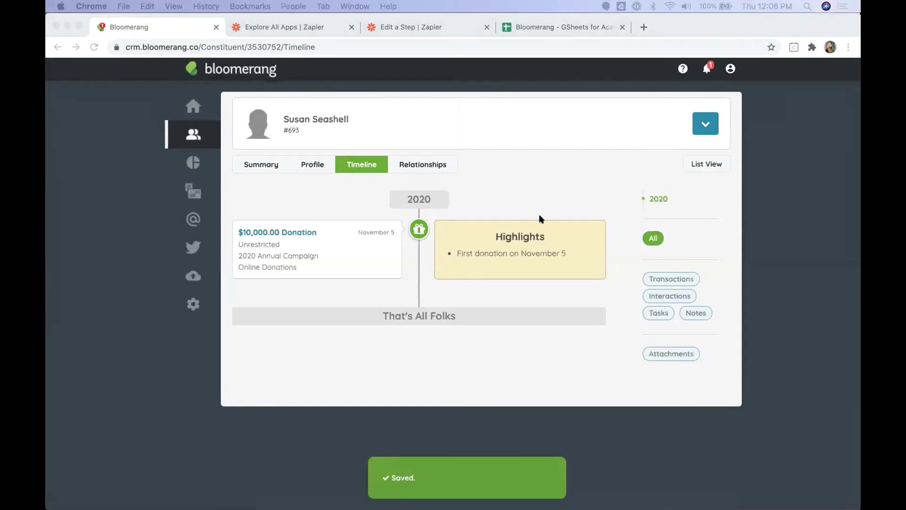
- Switch to the Giving Circle sheet in Google Sheets and check row 3 across the account, primary contact and household columns
{"action": "left_click", "coordinate": [568, 35]}
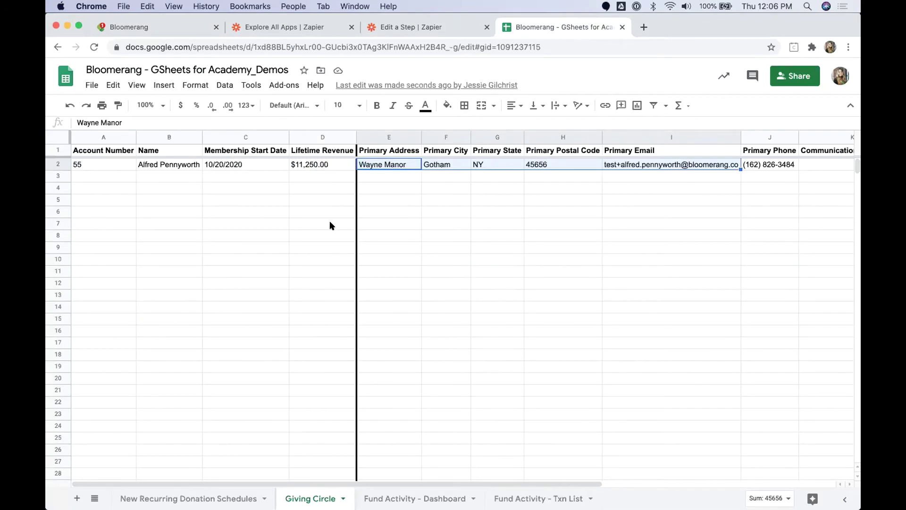
{"action": "left_click", "coordinate": [316, 214]}
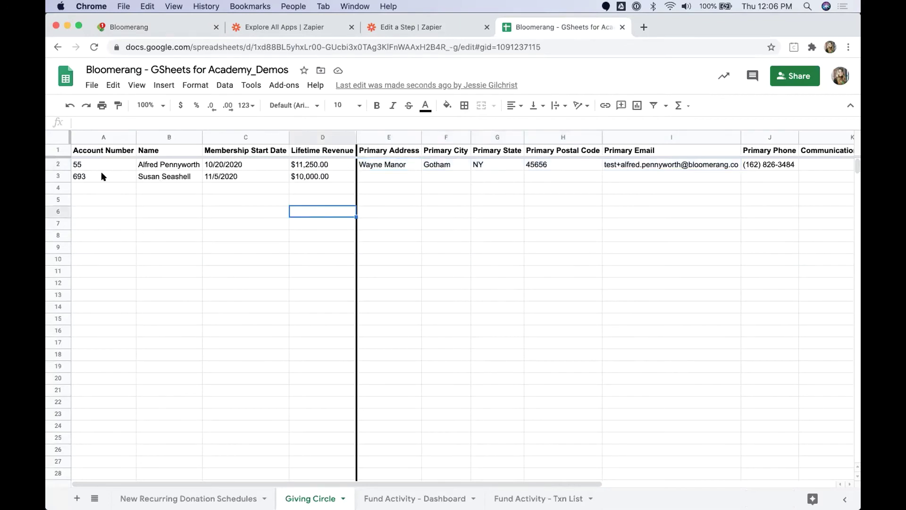
{"action": "left_click_drag", "start_coordinate": [99, 176], "coordinate": [340, 175]}
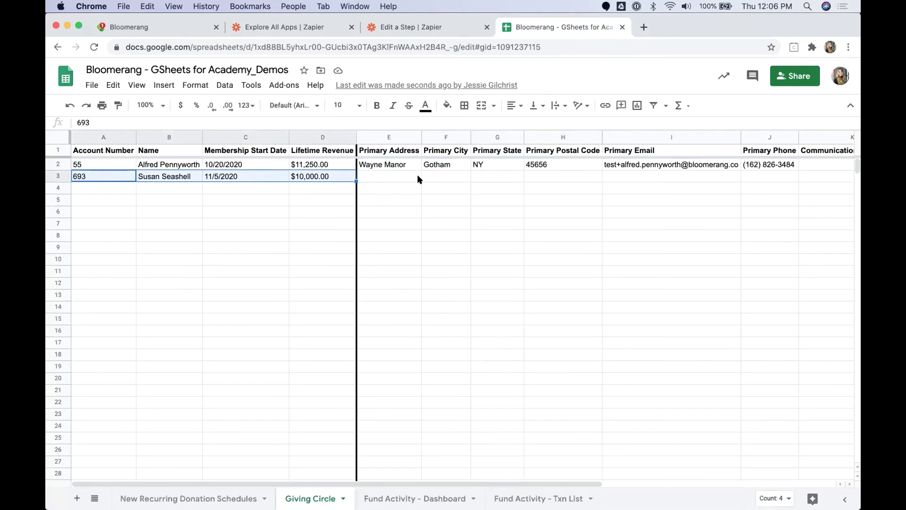
{"action": "left_click_drag", "start_coordinate": [417, 179], "coordinate": [802, 176]}
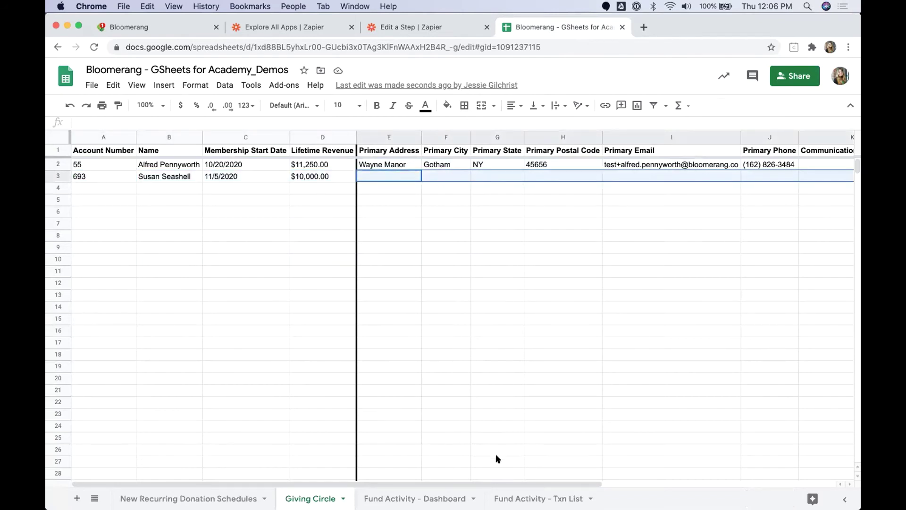
{"action": "left_click_drag", "start_coordinate": [501, 481], "coordinate": [737, 482]}
{"action": "left_click_drag", "start_coordinate": [577, 177], "coordinate": [710, 172]}
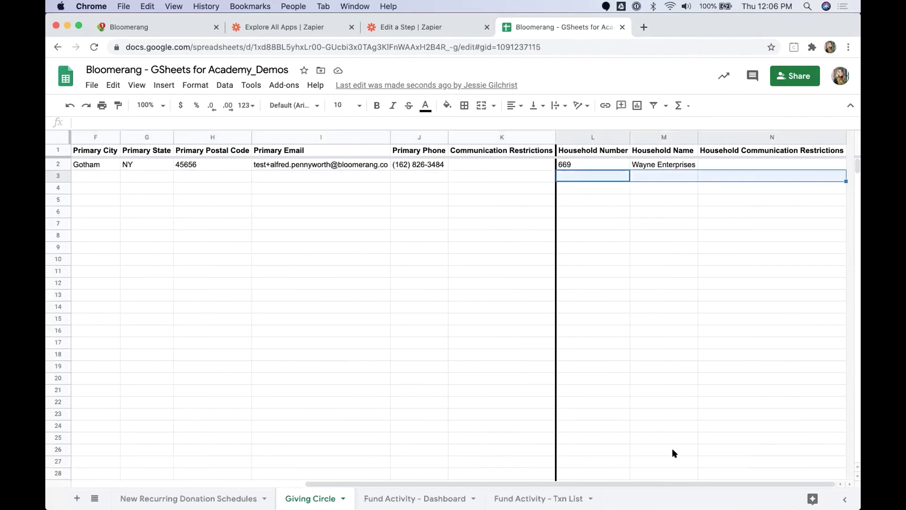
{"action": "left_click_drag", "start_coordinate": [678, 479], "coordinate": [362, 479]}
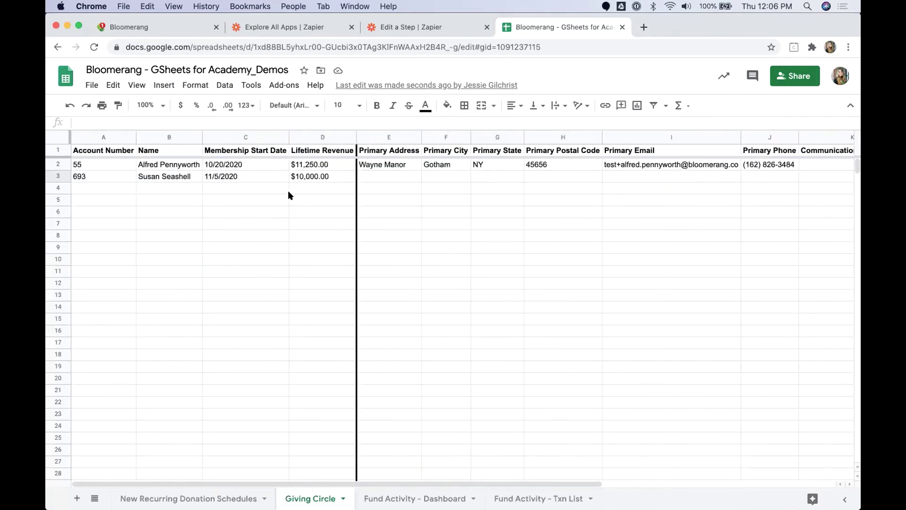
- Check the new donor's membership start date and lifetime revenue in row 3, and the existing donor's lifetime revenue in row 2
{"action": "left_click_drag", "start_coordinate": [315, 176], "coordinate": [101, 170]}
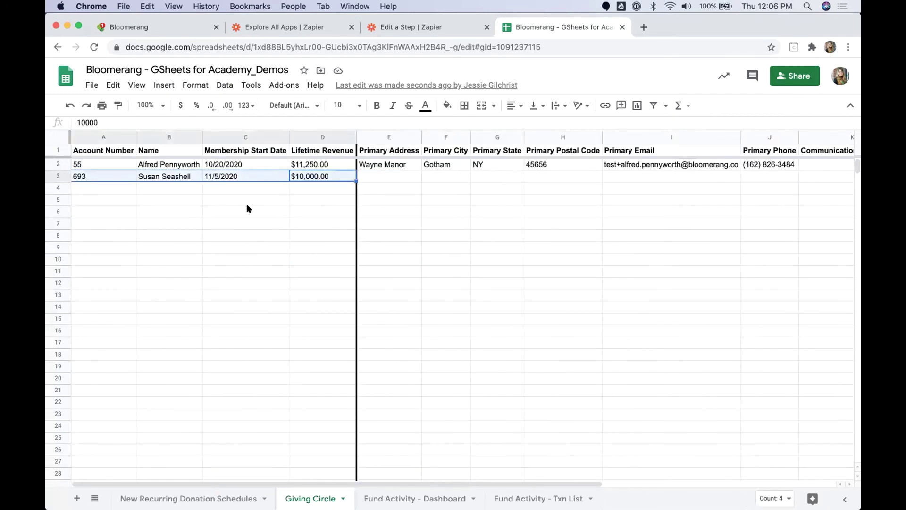
{"action": "left_click", "coordinate": [224, 178]}
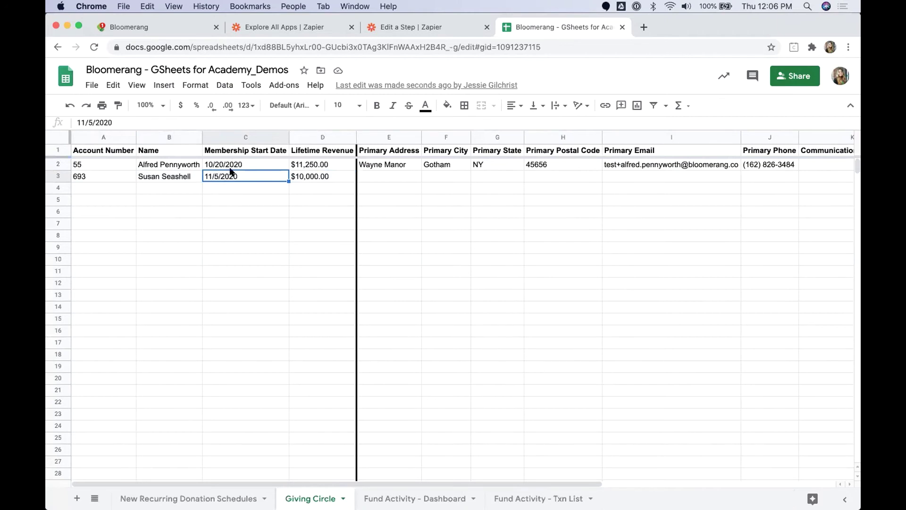
{"action": "left_click", "coordinate": [324, 176]}
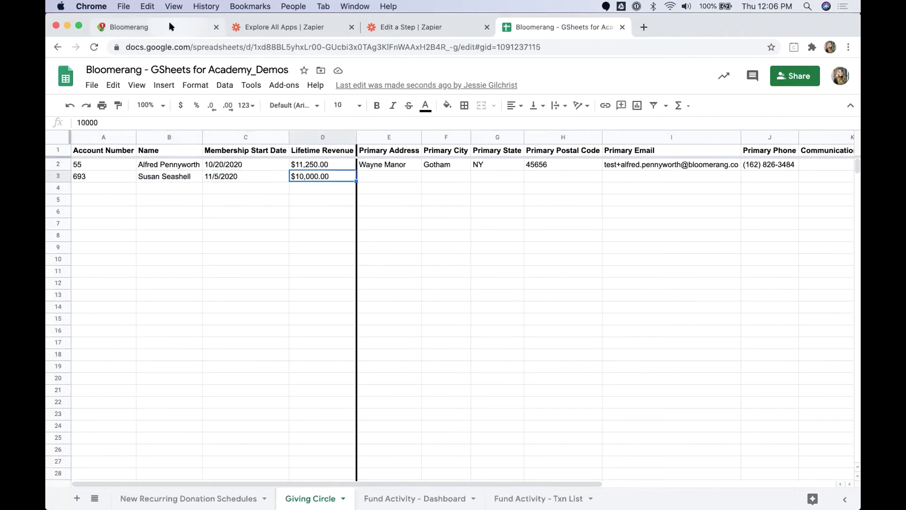
{"action": "left_click_drag", "start_coordinate": [118, 162], "coordinate": [300, 164]}
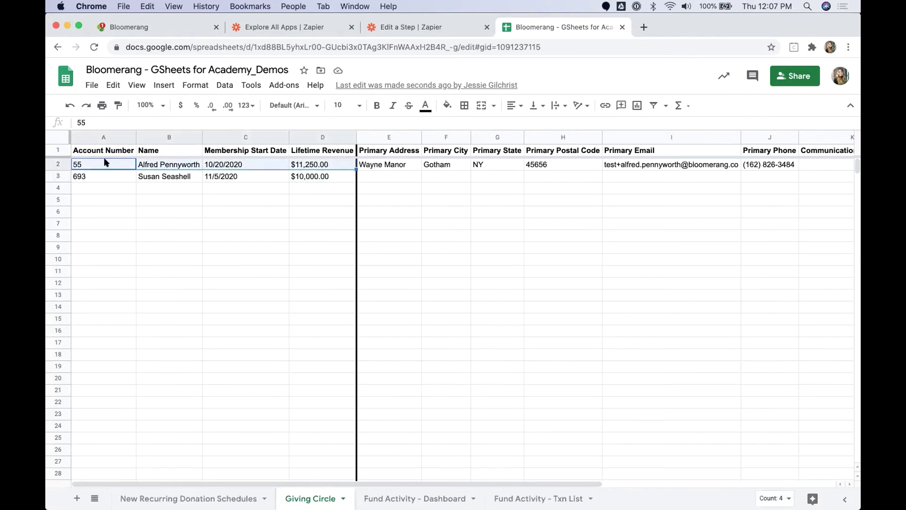
{"action": "left_click", "coordinate": [312, 166]}
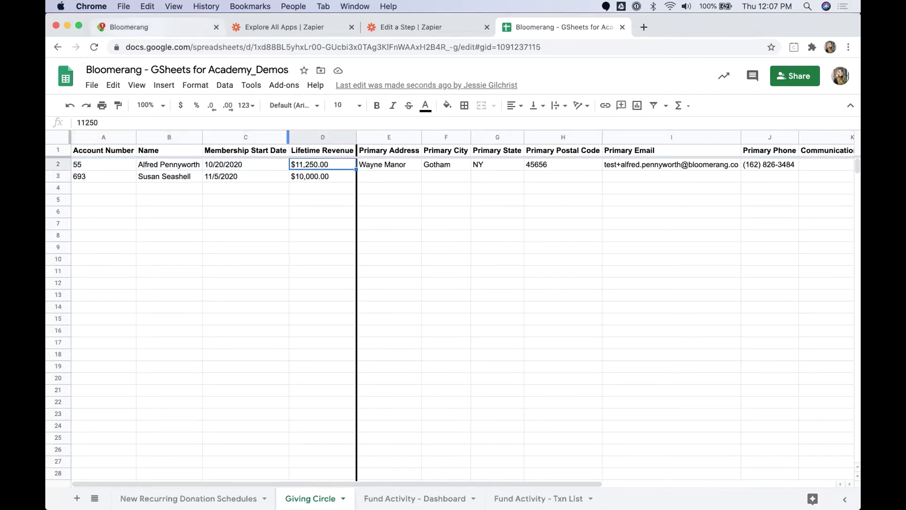
- Switch to Bloomerang, open the record of the donor in Giving Circle row 2 and start a new donation with an amount of 100.00
{"action": "left_click", "coordinate": [183, 27]}
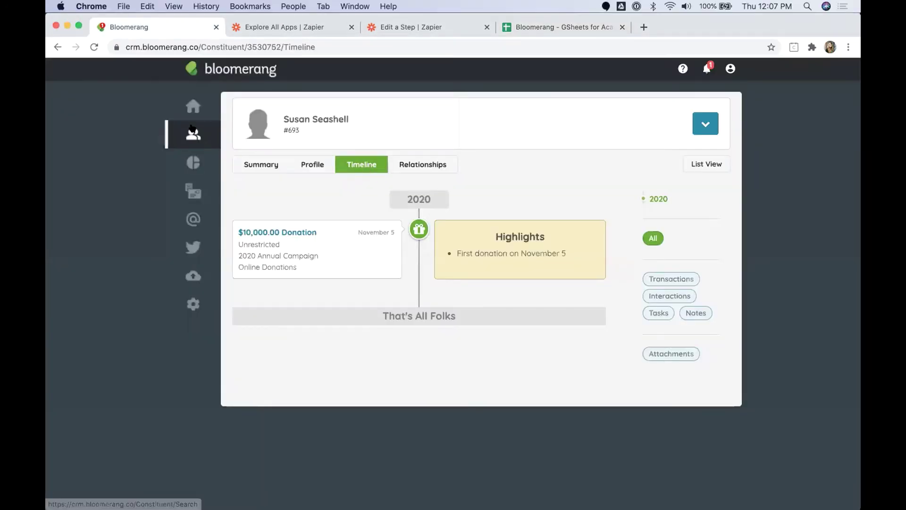
{"action": "mouse_move", "coordinate": [212, 141]}
{"action": "left_click", "coordinate": [262, 242]}
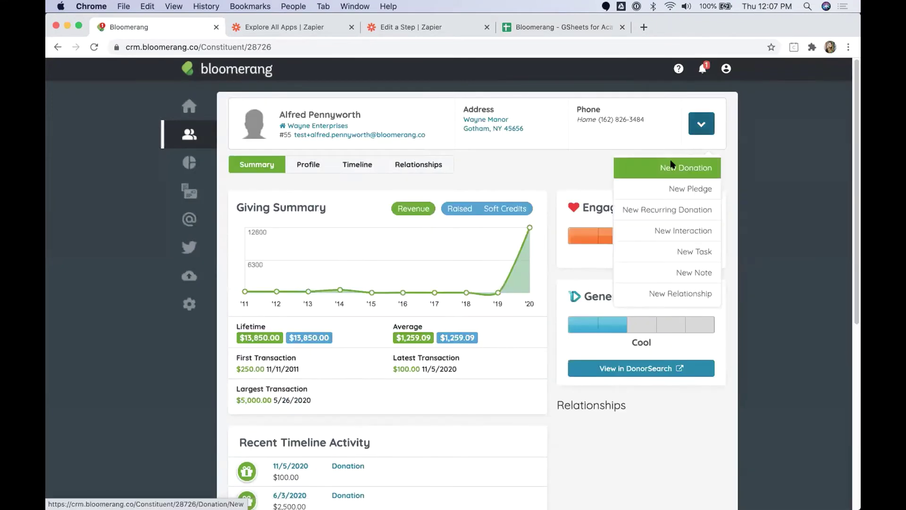
{"action": "left_click", "coordinate": [666, 164]}
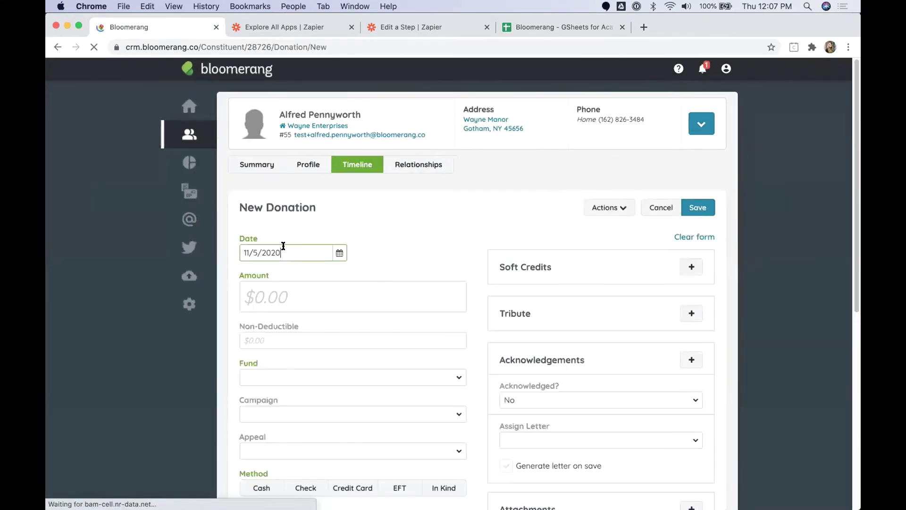
{"action": "left_click", "coordinate": [265, 296]}
{"action": "type", "text": "100.00"}
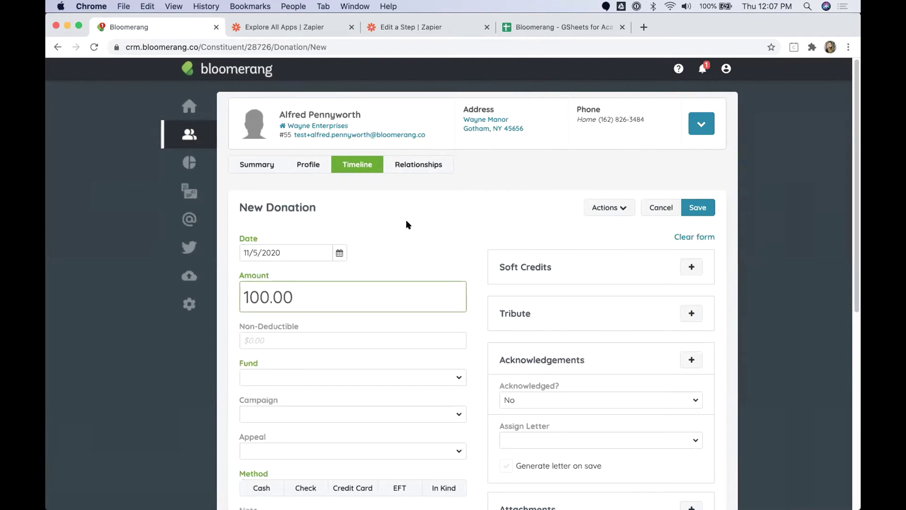
- Check the existing donor's name, start date and lifetime revenue in the Giving Circle sheet, and return to the donation form
{"action": "left_click", "coordinate": [547, 27]}
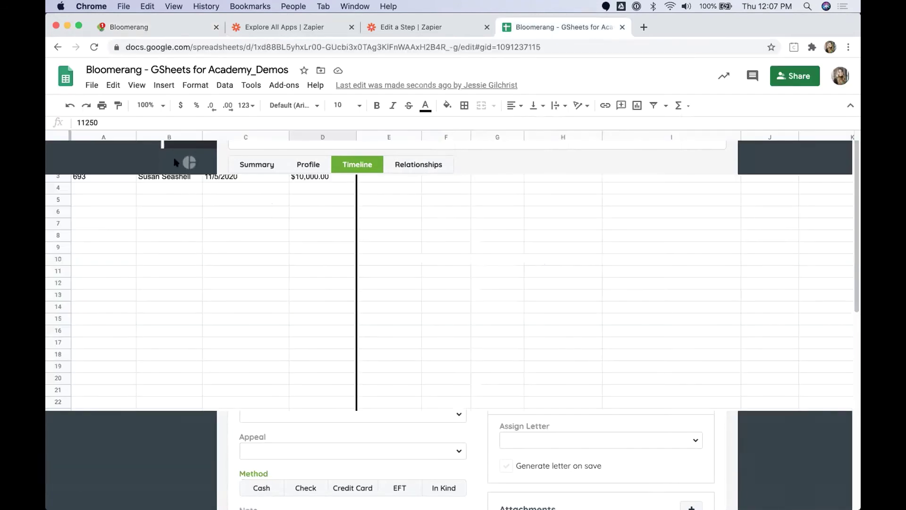
{"action": "left_click_drag", "start_coordinate": [148, 166], "coordinate": [302, 164]}
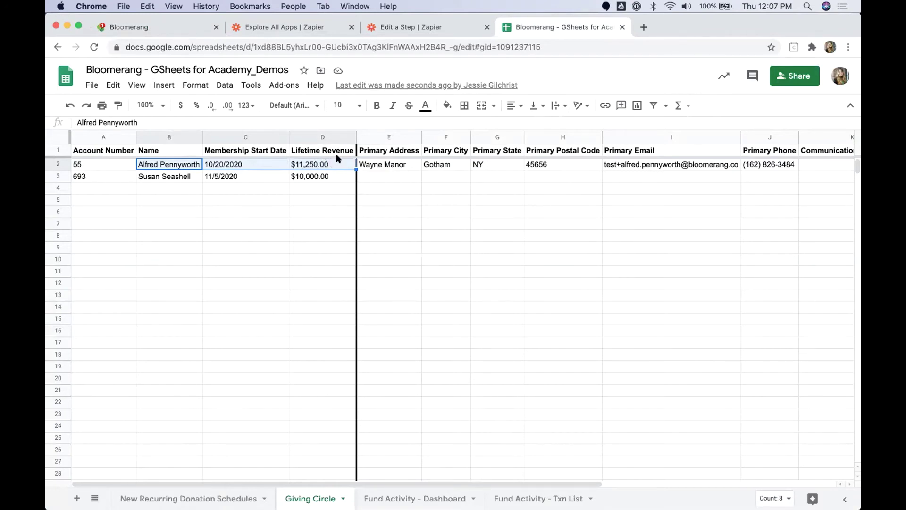
{"action": "left_click", "coordinate": [176, 28]}
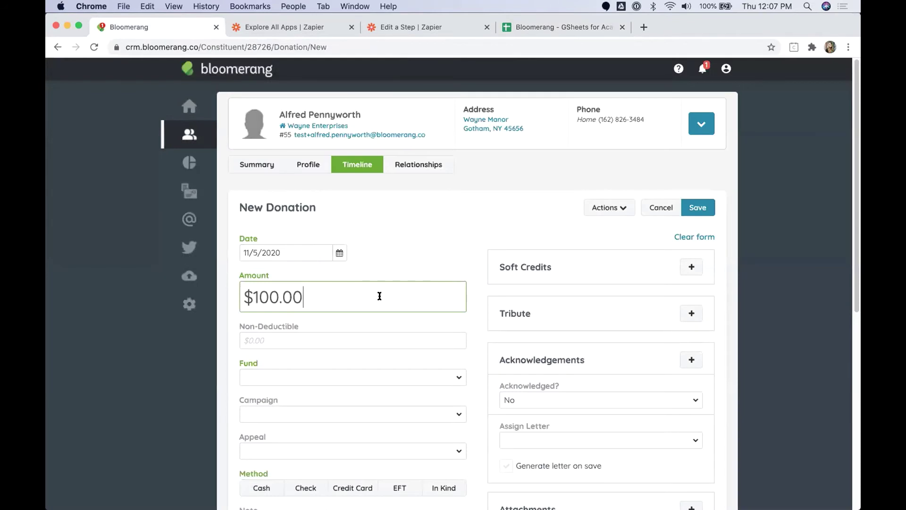
- Set the $100 donation's fund to Unrestricted and its campaign to 2020 Annual Campaign
{"action": "scroll", "coordinate": [266, 308], "scroll_direction": "down", "scroll_amount": 3}
{"action": "left_click", "coordinate": [267, 309]}
{"action": "left_click", "coordinate": [273, 366]}
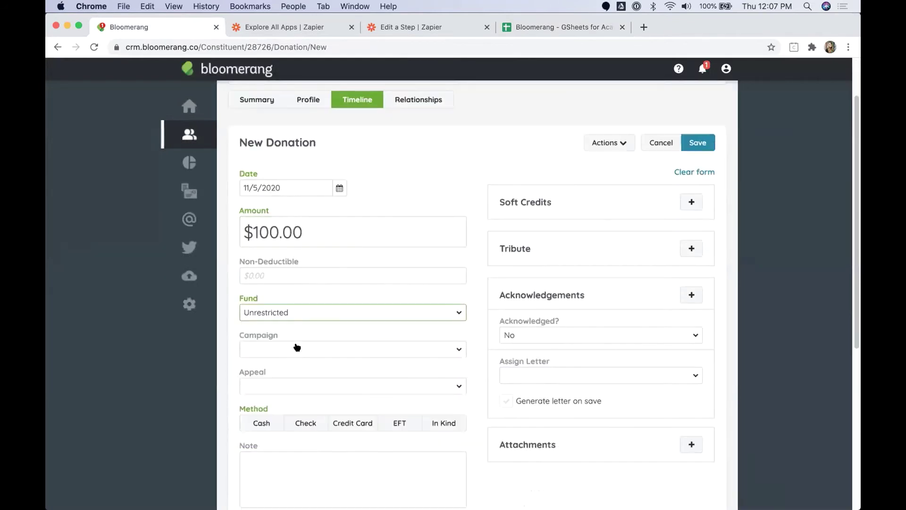
{"action": "left_click", "coordinate": [279, 421]}
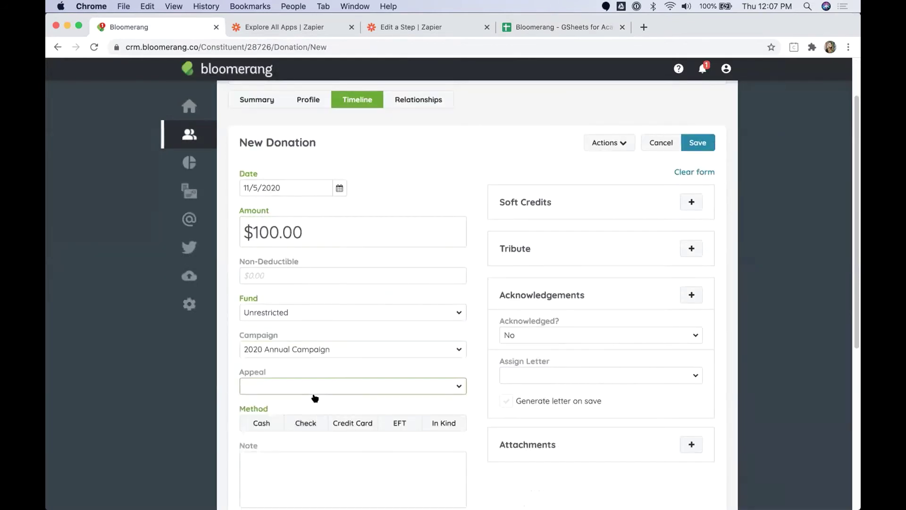
- Set the $100 donation's appeal to Online Donations and its method to Cash, and save it
{"action": "scroll", "coordinate": [316, 411], "scroll_direction": "down", "scroll_amount": 6}
{"action": "scroll", "coordinate": [293, 216], "scroll_direction": "down", "scroll_amount": 2}
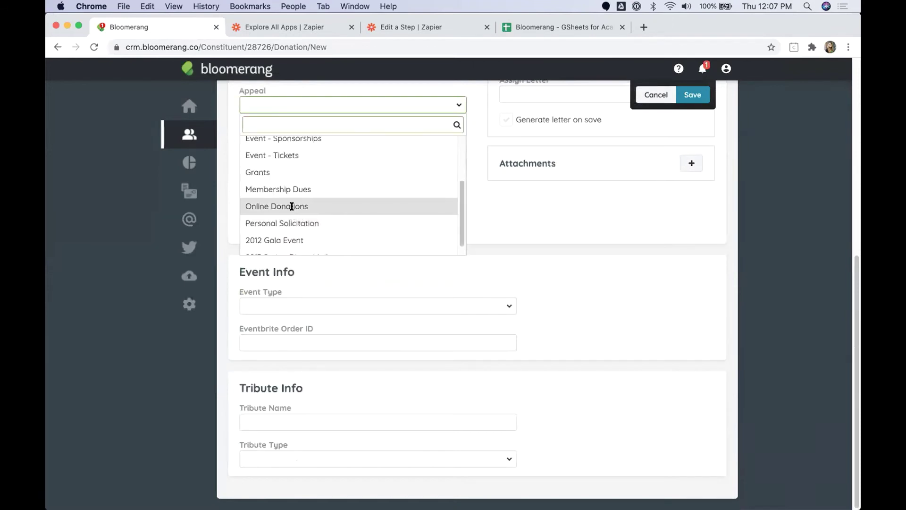
{"action": "left_click", "coordinate": [293, 205]}
{"action": "left_click", "coordinate": [265, 148]}
{"action": "left_click", "coordinate": [692, 94]}
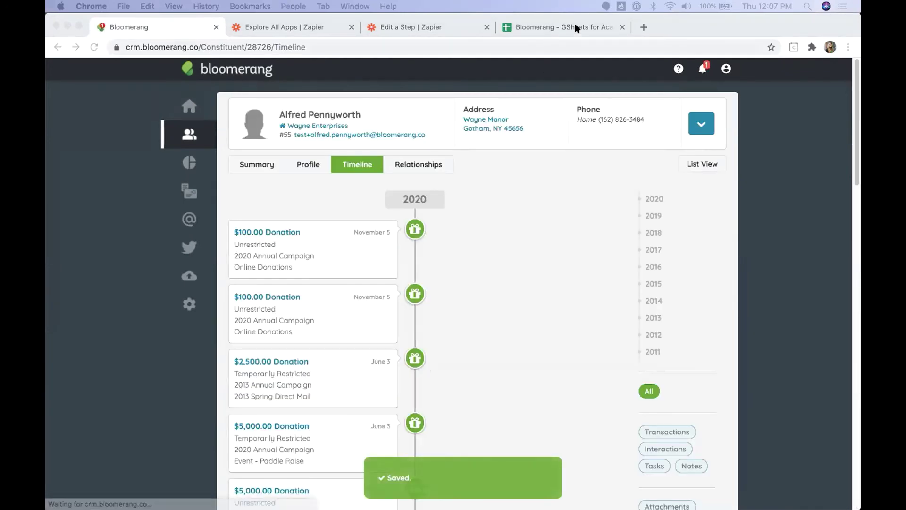
- Switch to the Giving Circle sheet and examine the existing donor's lifetime revenue and contact cells, and compare rows 2 and 3
{"action": "left_click", "coordinate": [577, 28]}
{"action": "left_click", "coordinate": [325, 164]}
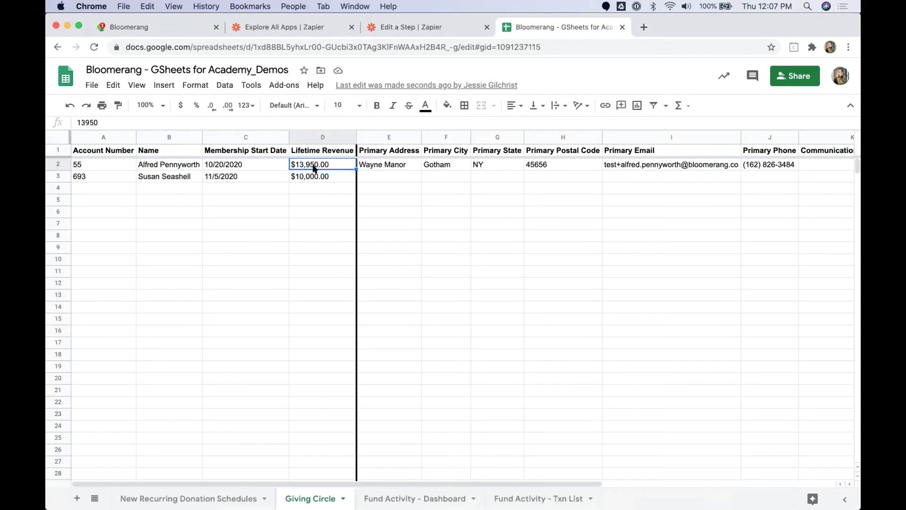
{"action": "left_click_drag", "start_coordinate": [377, 164], "coordinate": [808, 161]}
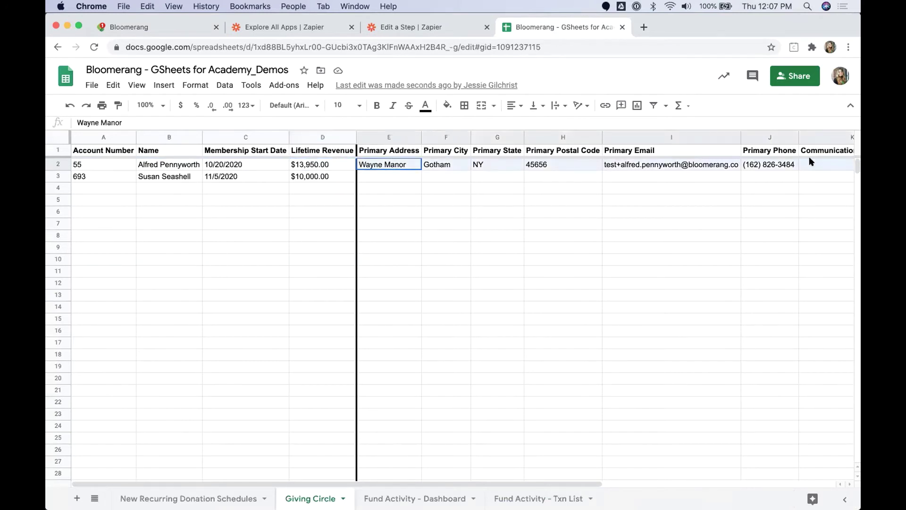
{"action": "left_click_drag", "start_coordinate": [479, 484], "coordinate": [401, 467]}
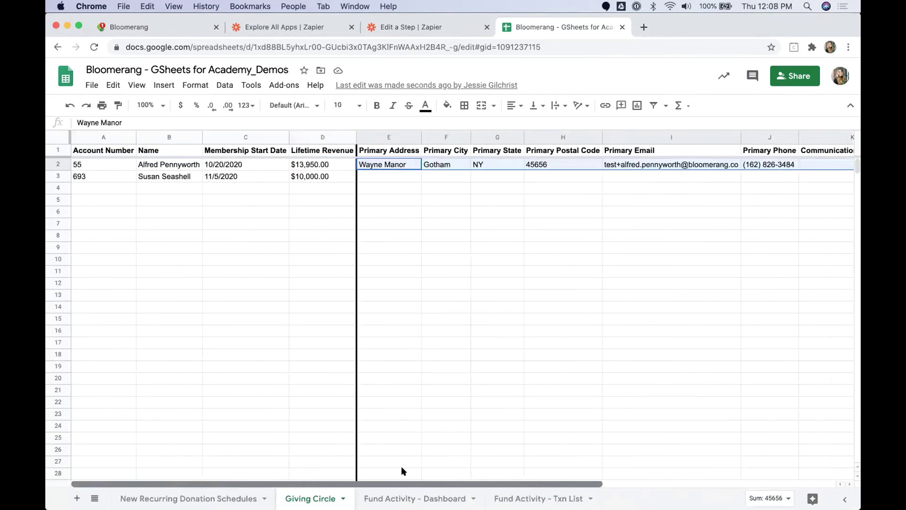
{"action": "left_click", "coordinate": [315, 163]}
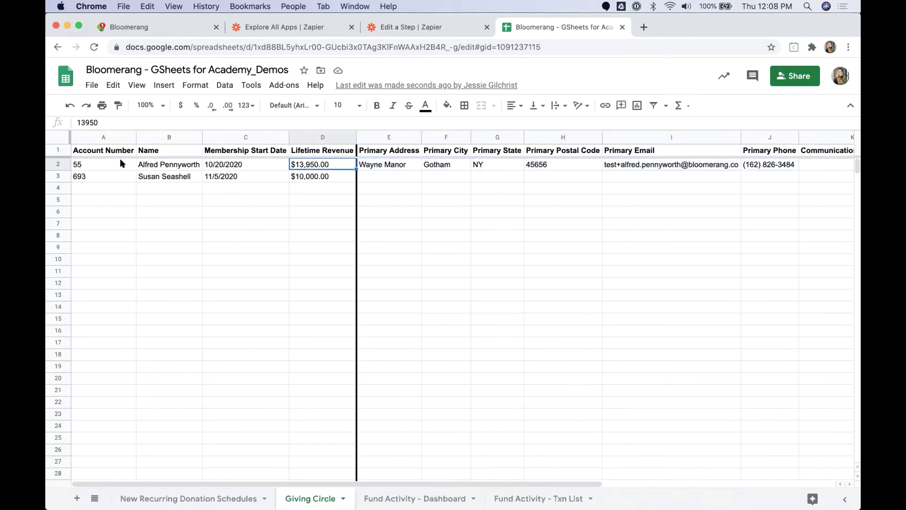
{"action": "left_click_drag", "start_coordinate": [120, 163], "coordinate": [303, 164]}
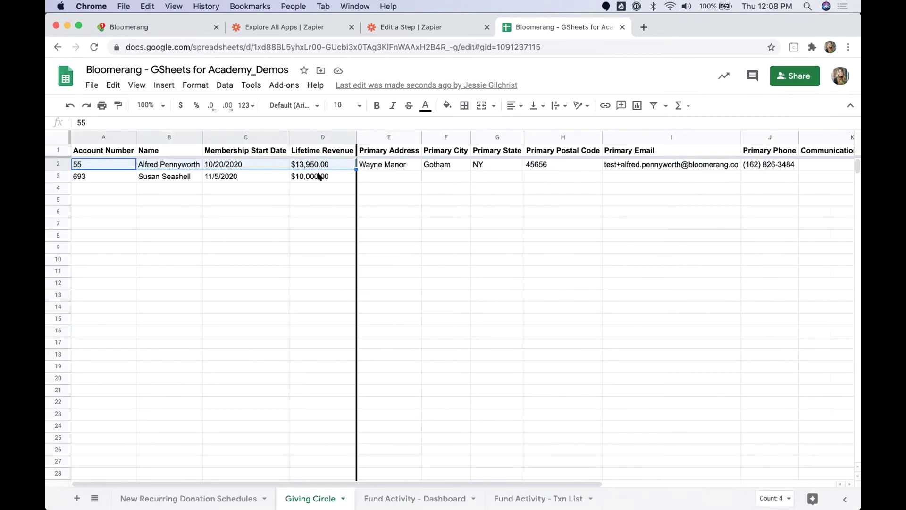
{"action": "left_click_drag", "start_coordinate": [316, 176], "coordinate": [130, 175]}
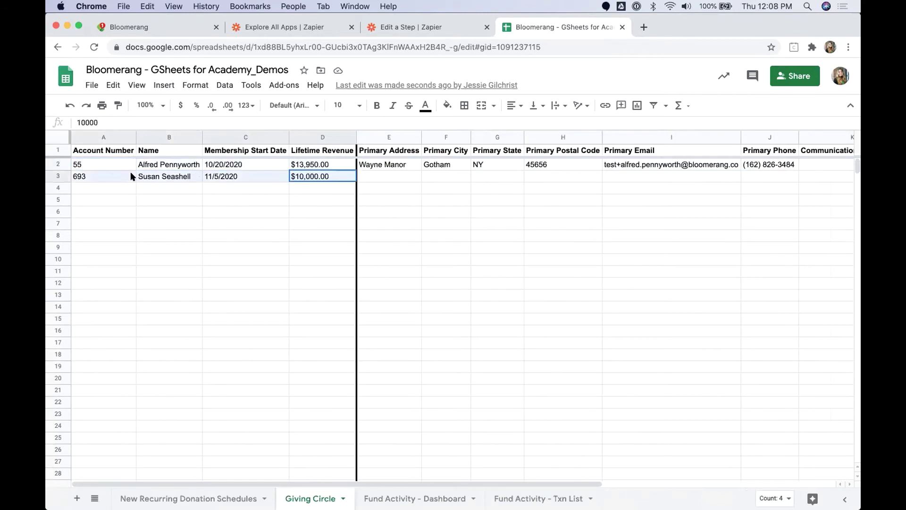
{"action": "left_click", "coordinate": [218, 210]}
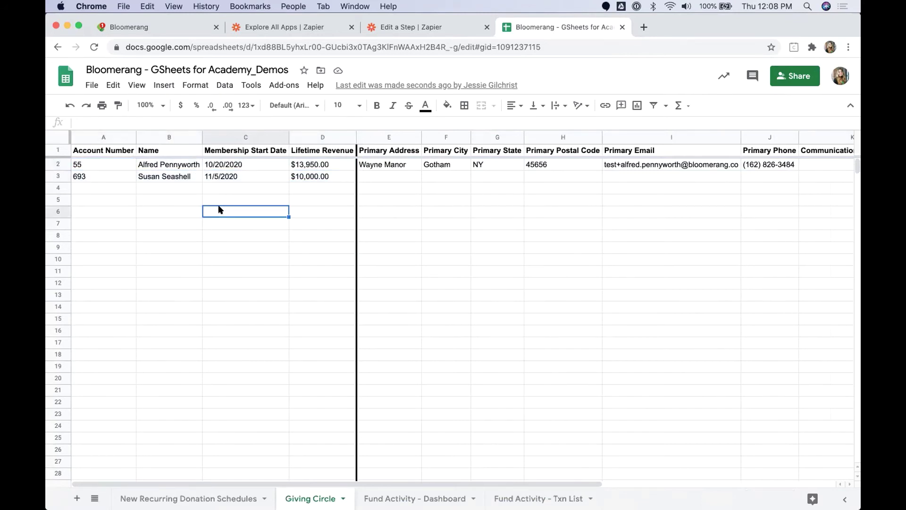
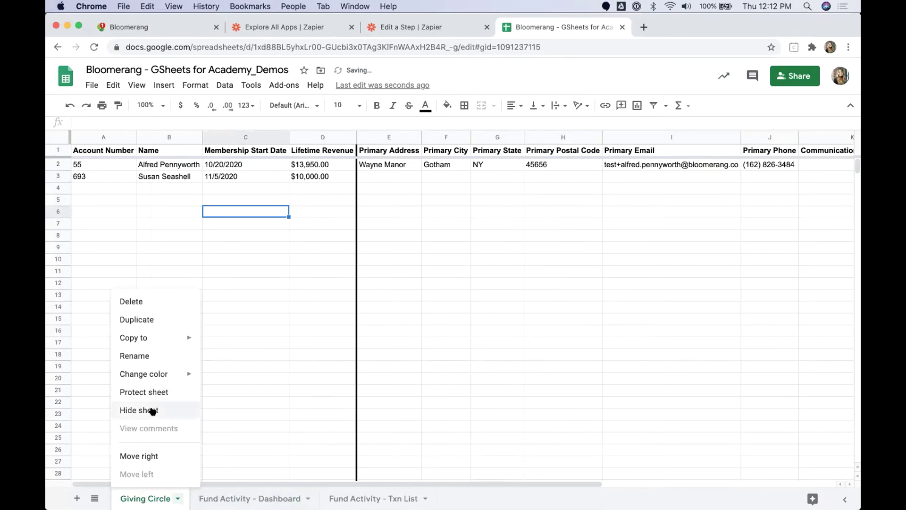
- Hide the Giving Circle sheet
{"action": "left_click", "coordinate": [156, 409]}
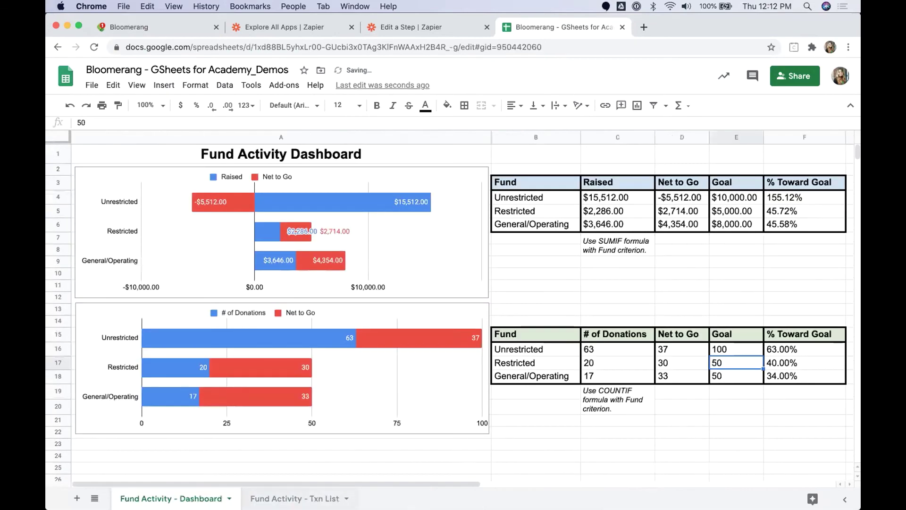
- Compare the Fund Activity dashboard with its transaction list, examining the list's headers, Amount, Fund and Appeal columns, and latest transaction rows
{"action": "left_click", "coordinate": [298, 499]}
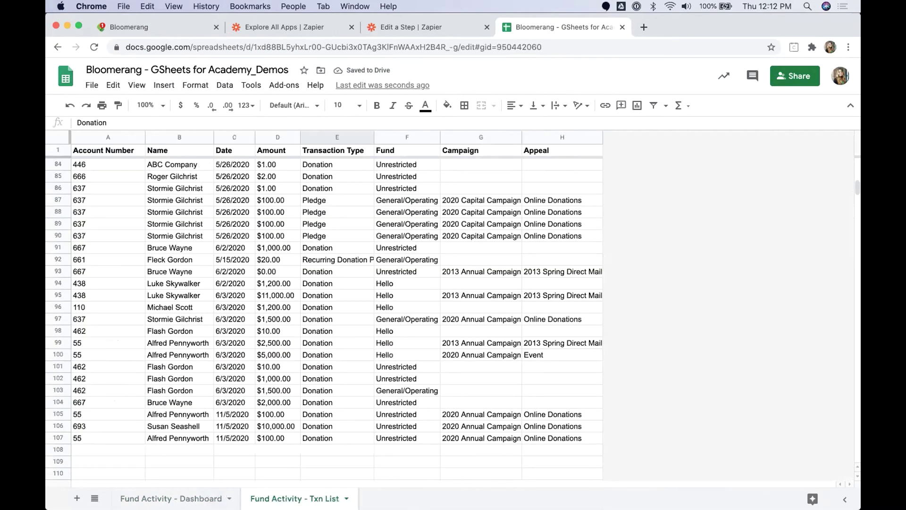
{"action": "left_click", "coordinate": [160, 496]}
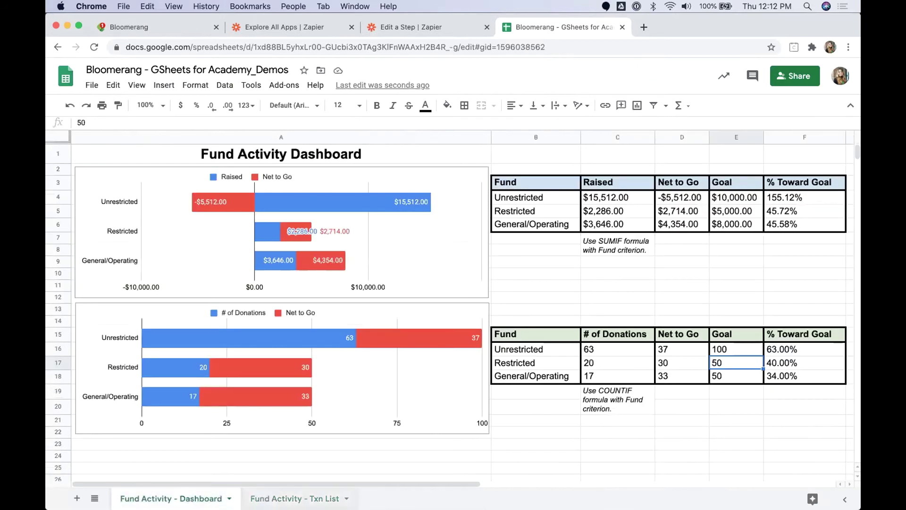
{"action": "left_click", "coordinate": [298, 498]}
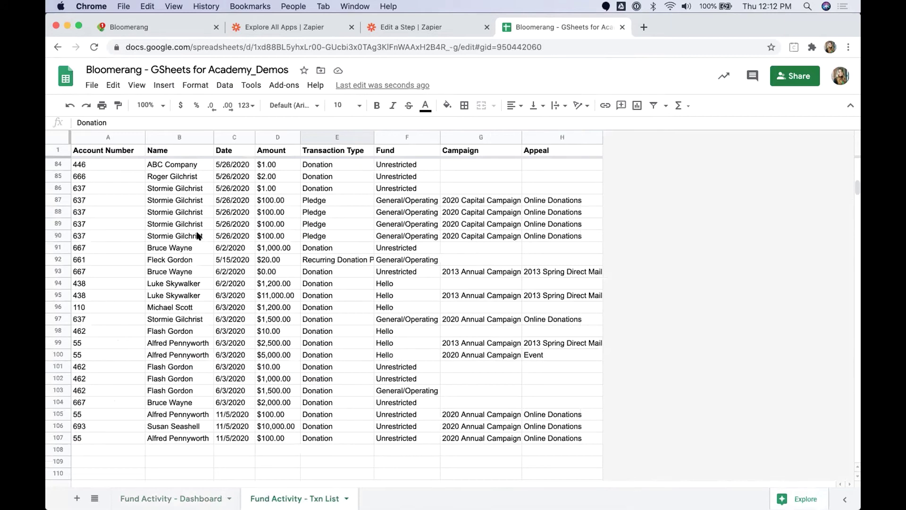
{"action": "left_click_drag", "start_coordinate": [122, 152], "coordinate": [176, 151]}
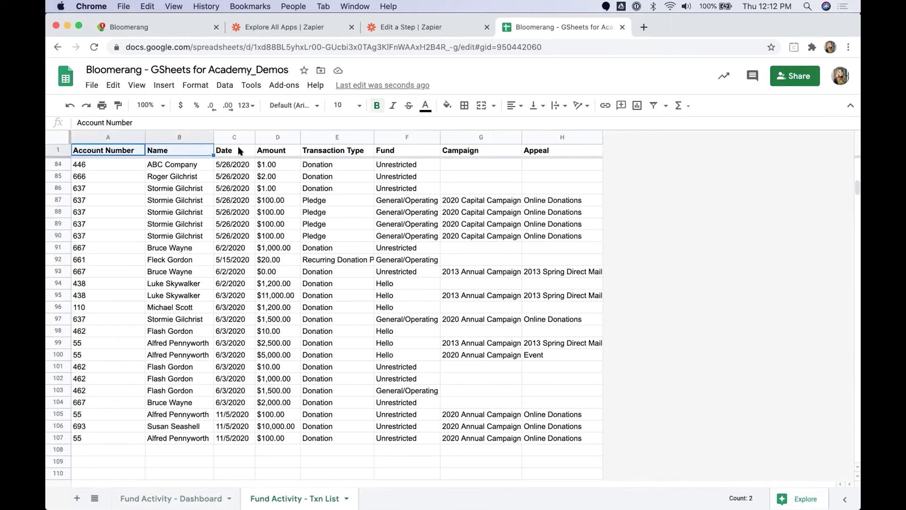
{"action": "left_click_drag", "start_coordinate": [237, 150], "coordinate": [545, 150]}
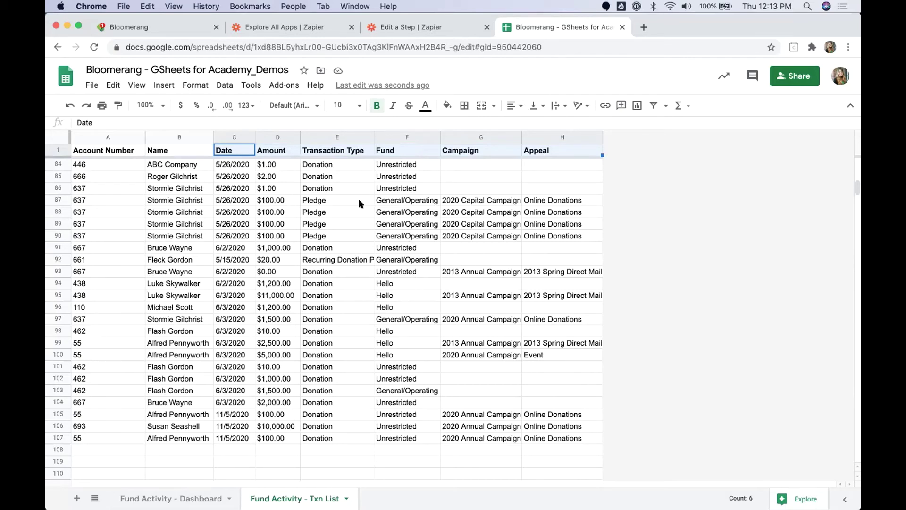
{"action": "left_click", "coordinate": [264, 137]}
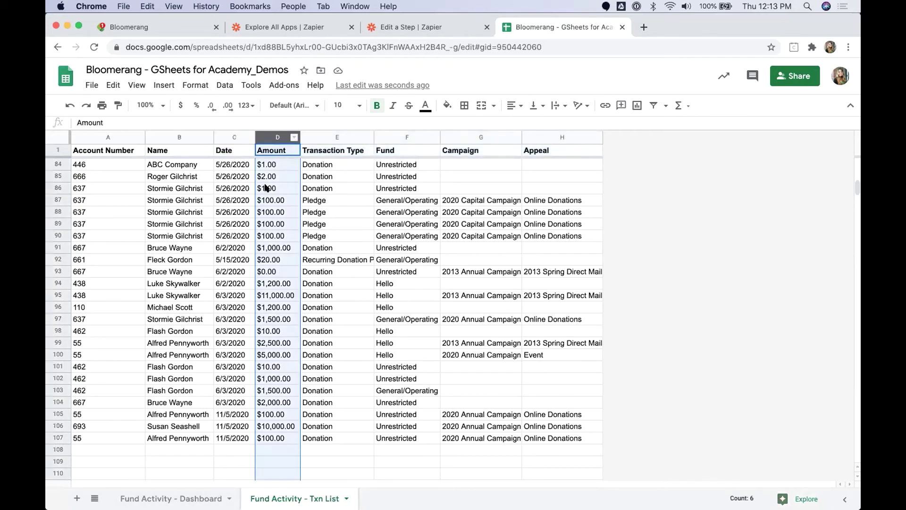
{"action": "left_click", "coordinate": [405, 136]}
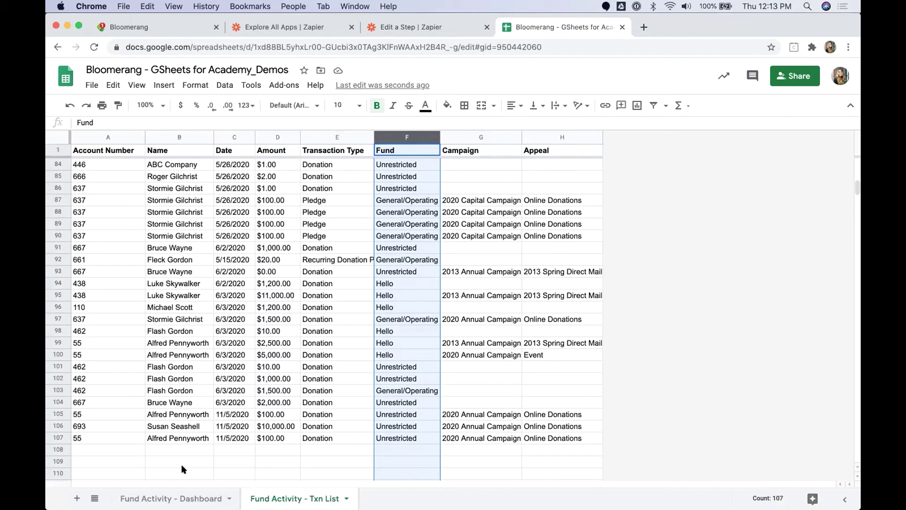
{"action": "left_click", "coordinate": [472, 427]}
{"action": "left_click_drag", "start_coordinate": [557, 438], "coordinate": [114, 296]}
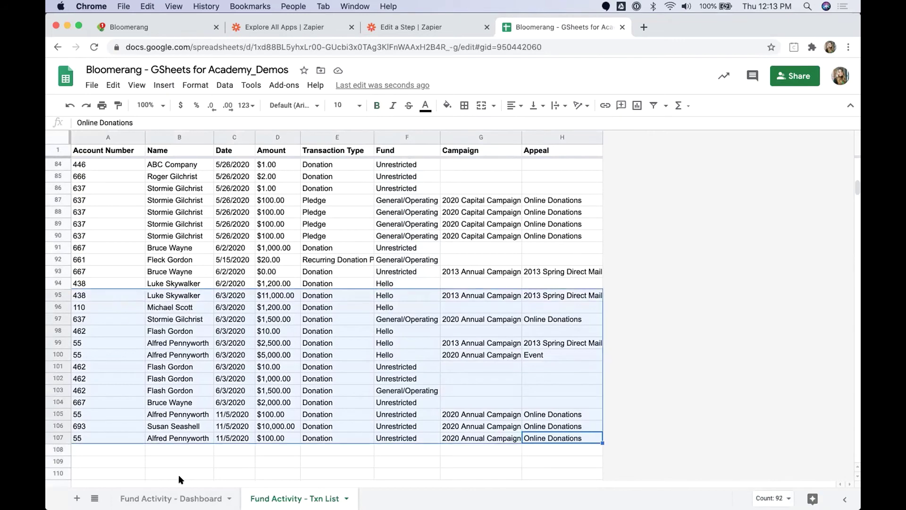
{"action": "left_click", "coordinate": [559, 137]}
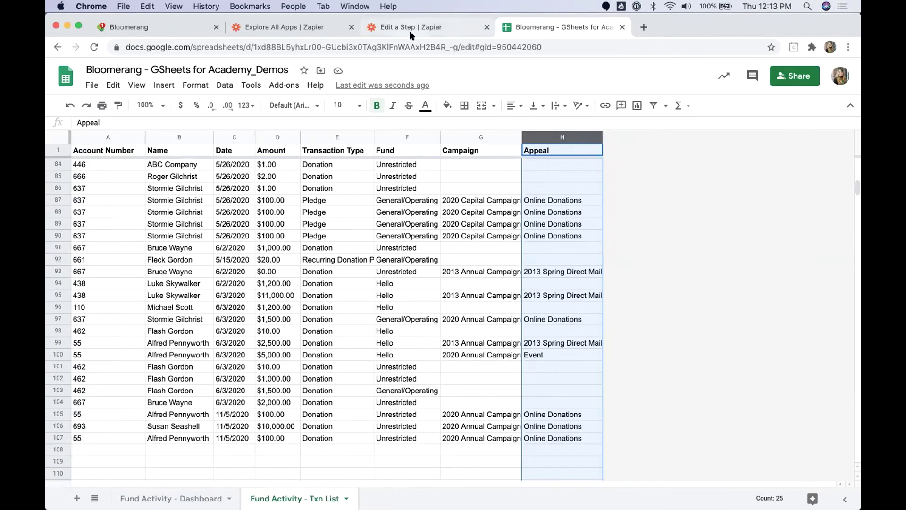
- Switch to the Zap editor in Zapier, return to the Zaps overview and start a new Zap
{"action": "left_click", "coordinate": [410, 29]}
{"action": "left_click", "coordinate": [56, 97]}
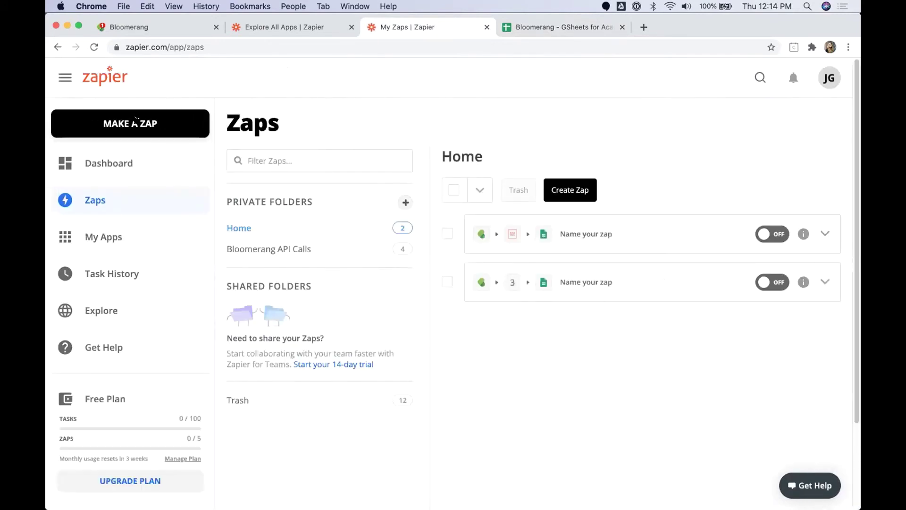
{"action": "left_click", "coordinate": [136, 119]}
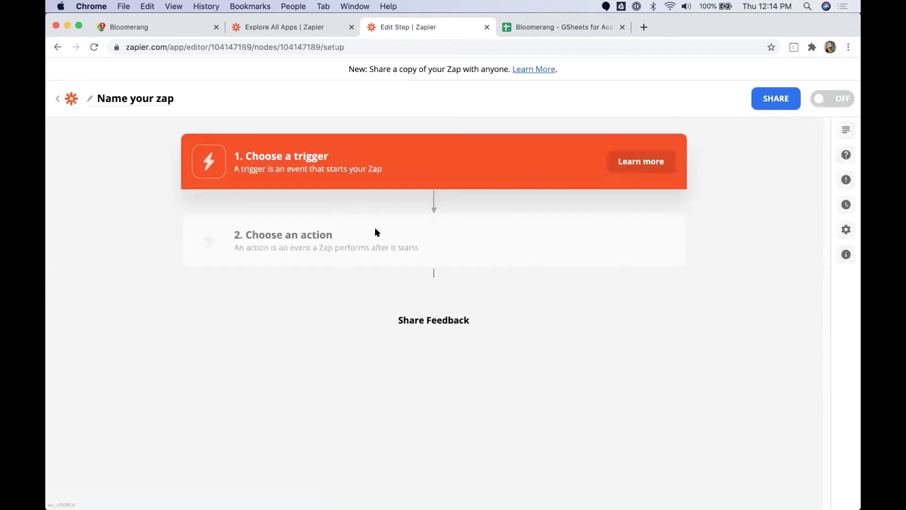
- Set the Zap's trigger app to Bloomerang with New Transaction as the trigger event
{"action": "left_click", "coordinate": [458, 169]}
{"action": "type", "text": "Blo"}
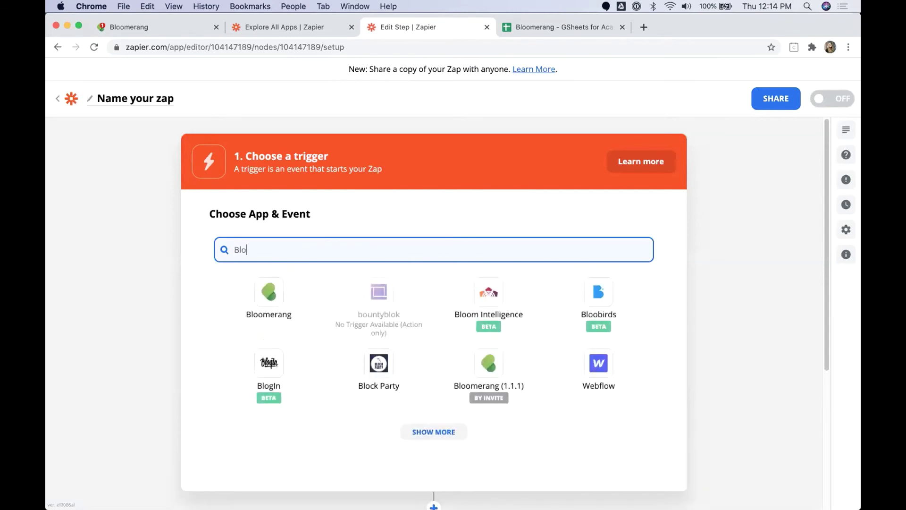
{"action": "type", "text": "omerang"}
{"action": "left_click", "coordinate": [269, 295]}
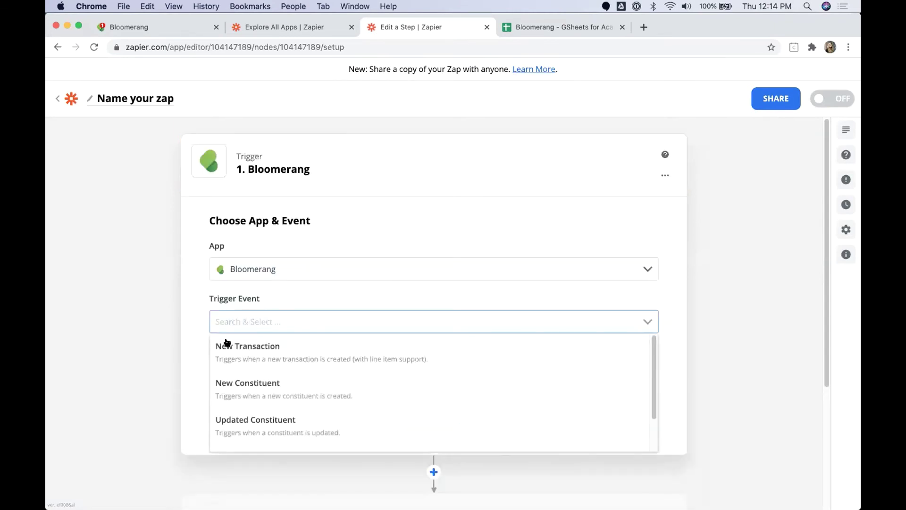
{"action": "left_click", "coordinate": [259, 349]}
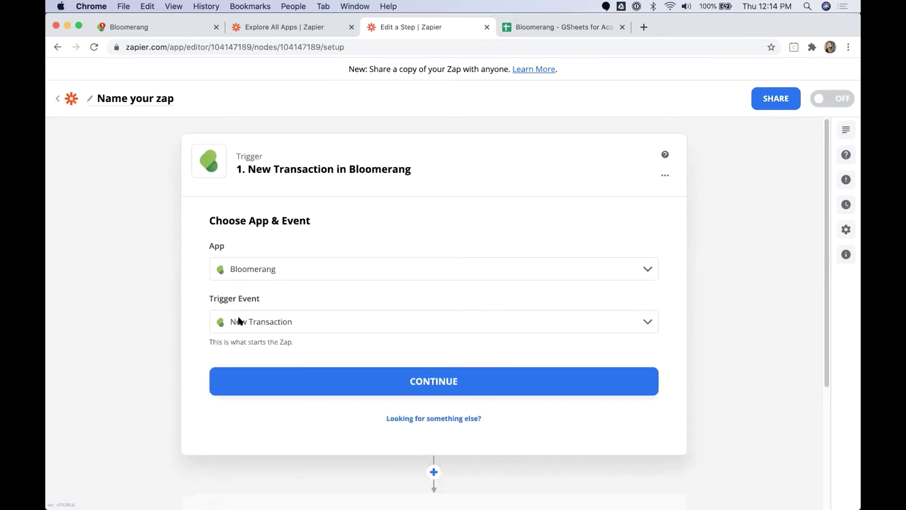
{"action": "left_click", "coordinate": [308, 381]}
- Choose Sidekick Solutions Sandbox as the trigger's Bloomerang account
{"action": "left_click", "coordinate": [294, 297]}
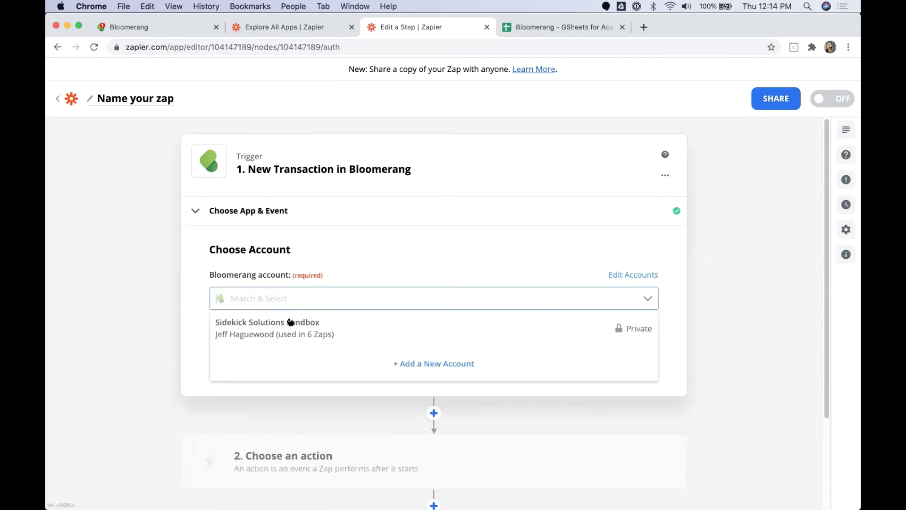
{"action": "left_click", "coordinate": [290, 322]}
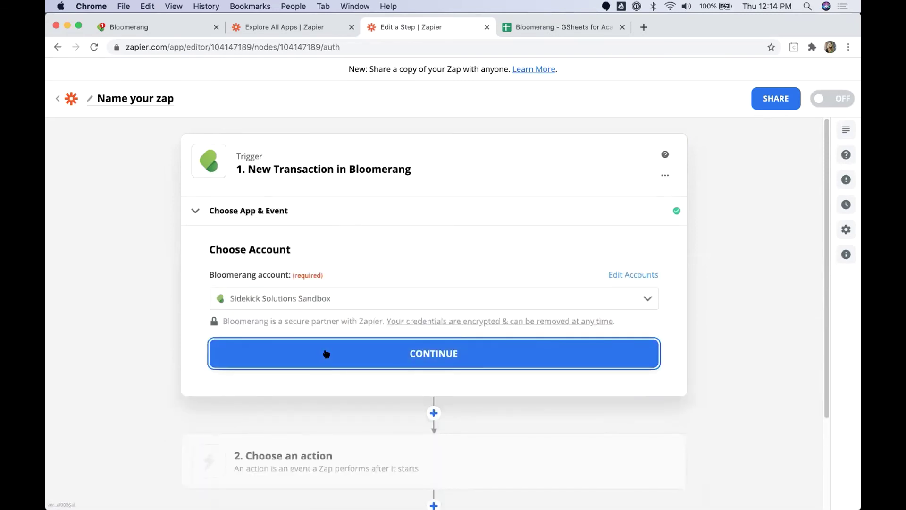
{"action": "left_click", "coordinate": [325, 354]}
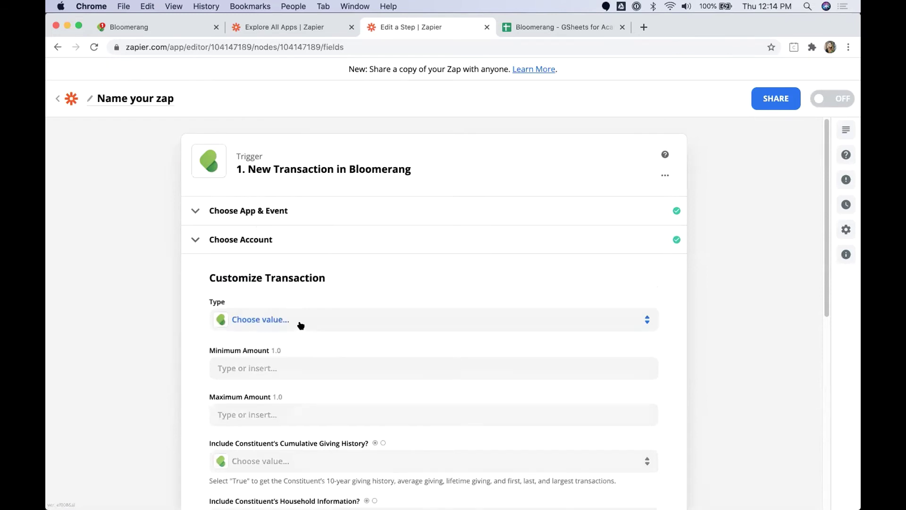
- Restrict the trigger to the transaction types Donation, Recurring Donation Payment and Pledge
{"action": "left_click", "coordinate": [300, 325]}
{"action": "left_click", "coordinate": [263, 412]}
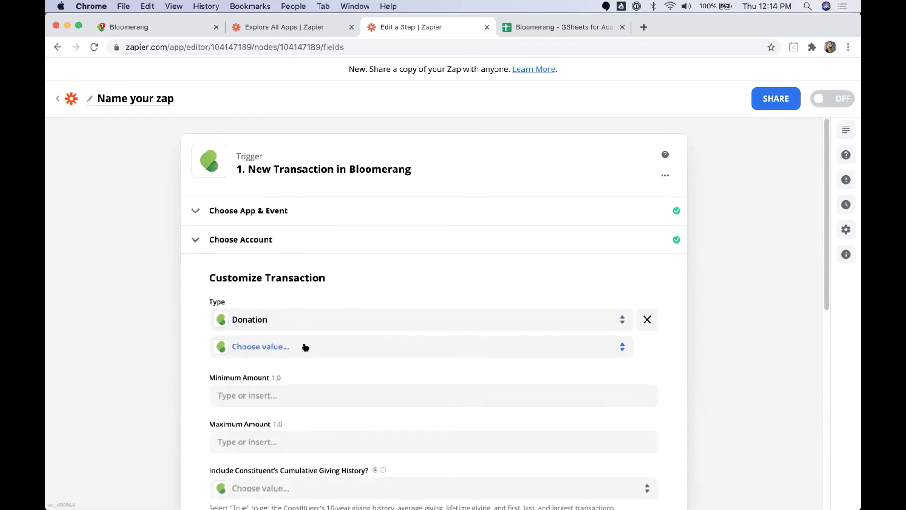
{"action": "left_click", "coordinate": [306, 347]}
{"action": "left_click", "coordinate": [285, 495]}
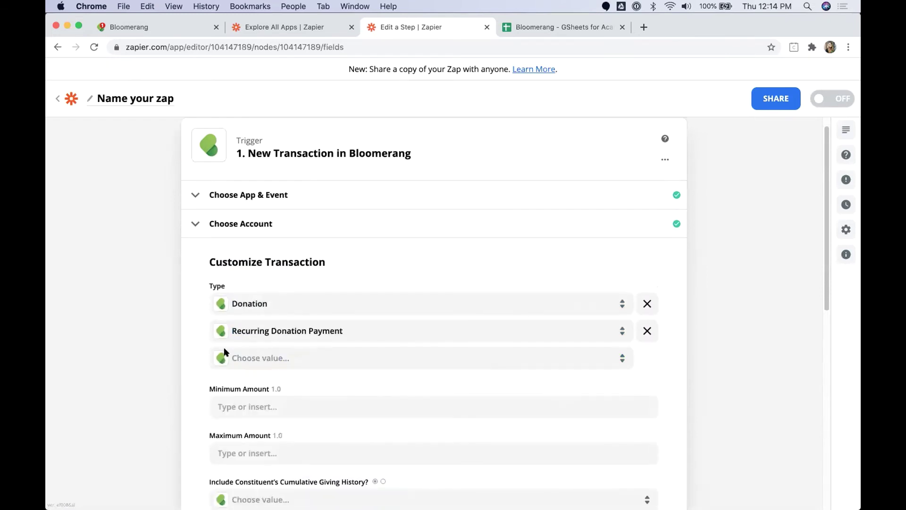
{"action": "left_click", "coordinate": [265, 357]}
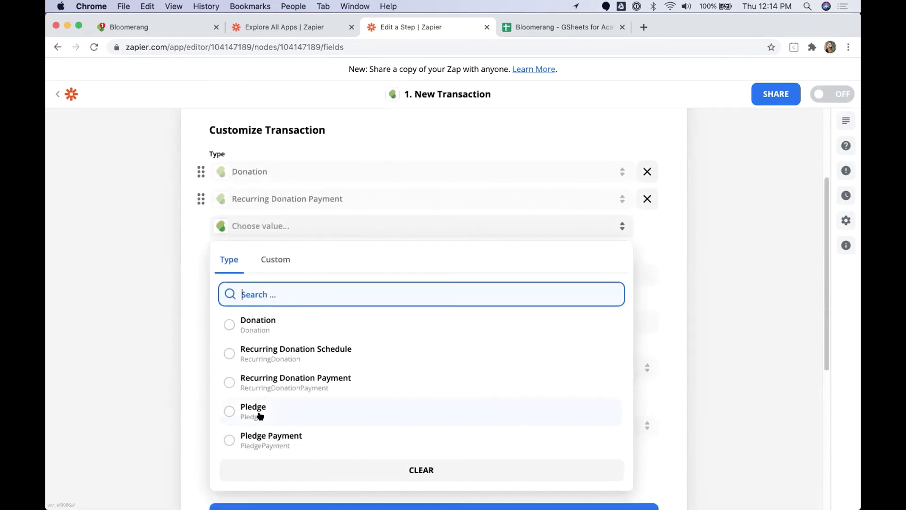
{"action": "left_click", "coordinate": [373, 401]}
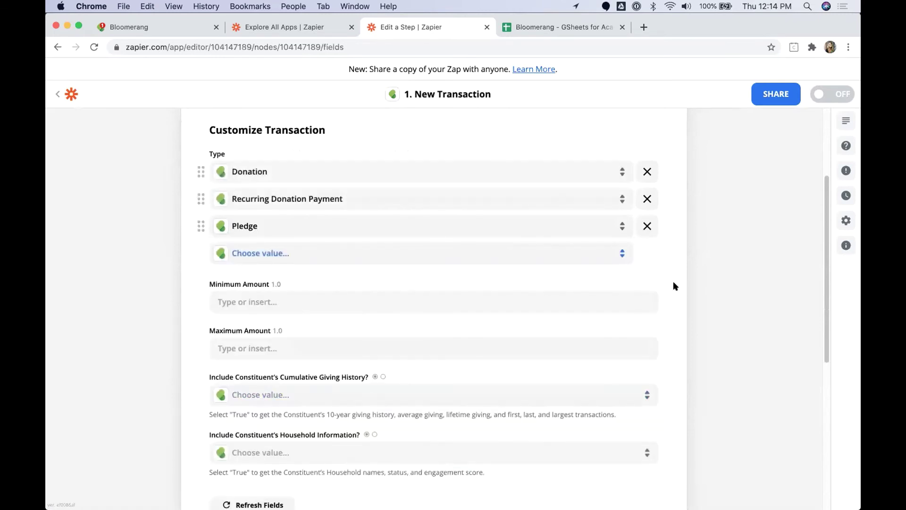
- Set the trigger's minimum amount to 0.01 and complete the transaction customization
{"action": "type", "text": "0.01"}
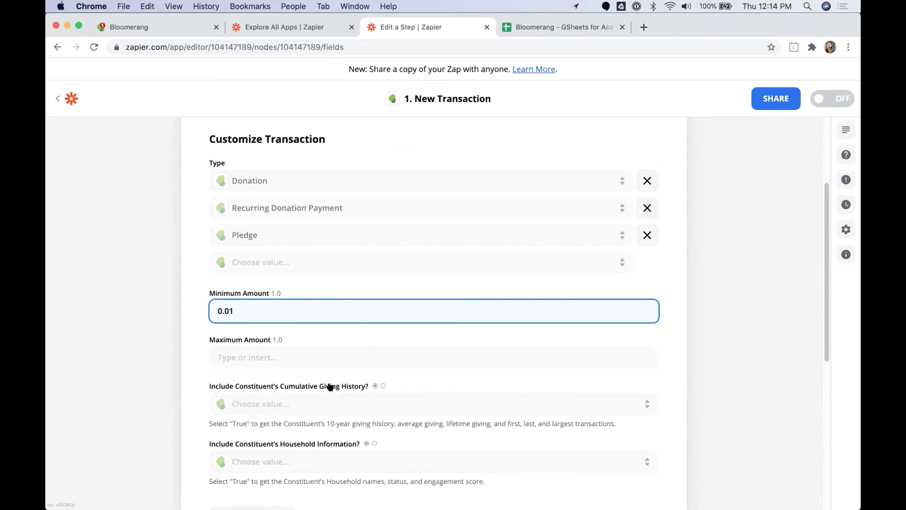
{"action": "left_click", "coordinate": [731, 389]}
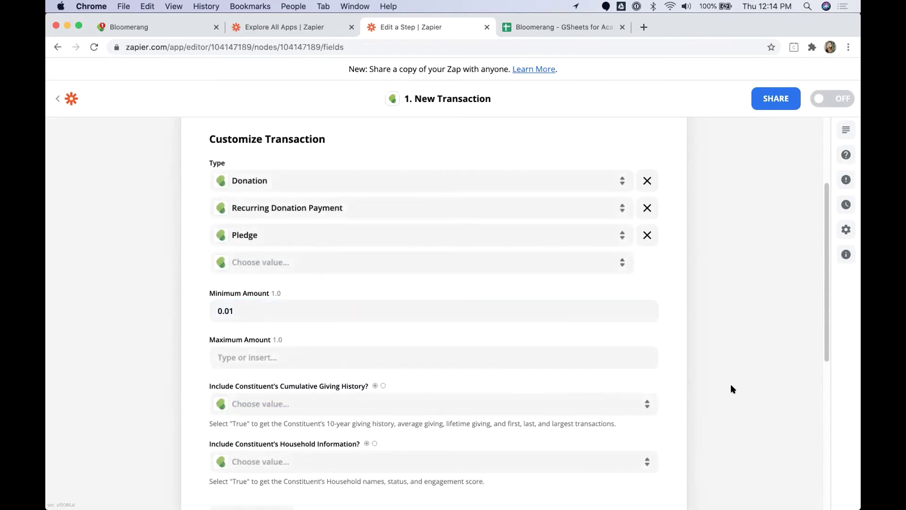
{"action": "scroll", "coordinate": [731, 390], "scroll_direction": "down", "scroll_amount": 1}
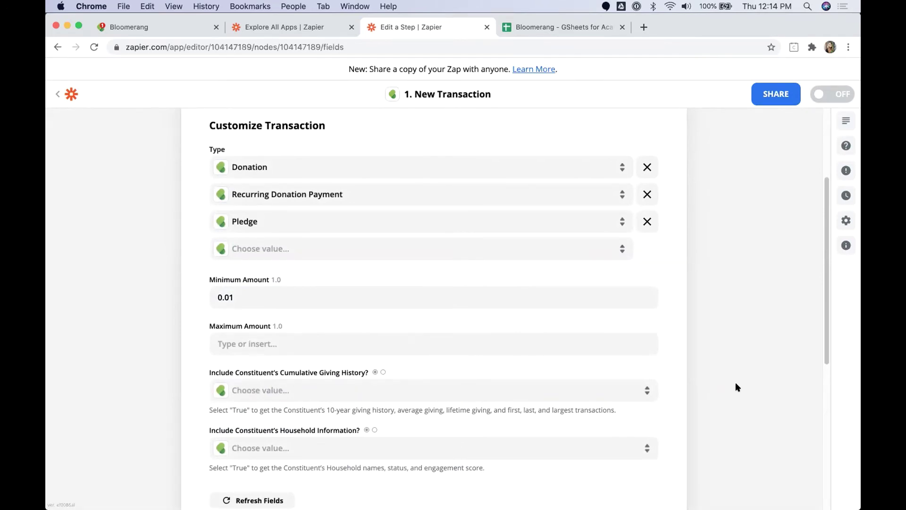
{"action": "scroll", "coordinate": [504, 395], "scroll_direction": "down", "scroll_amount": 5}
{"action": "left_click", "coordinate": [379, 428]}
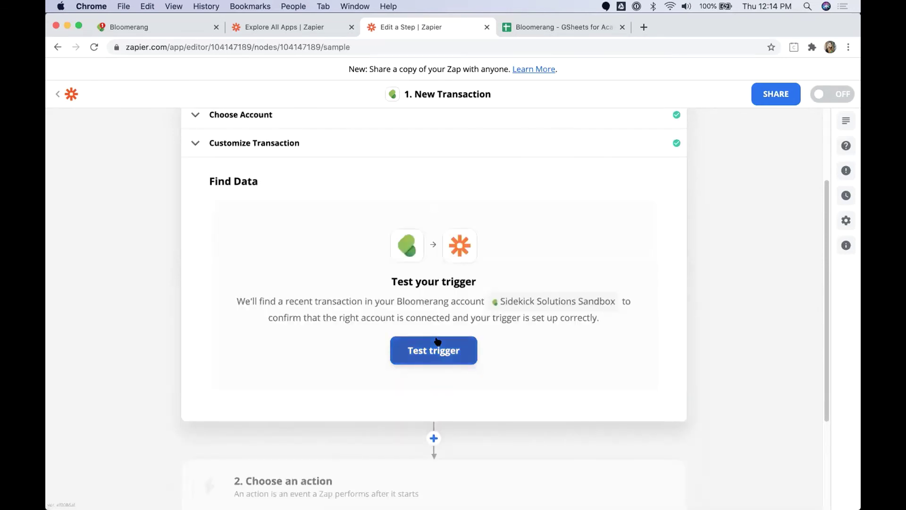
- Test the New Transaction trigger and continue to the action setup
{"action": "left_click", "coordinate": [438, 344]}
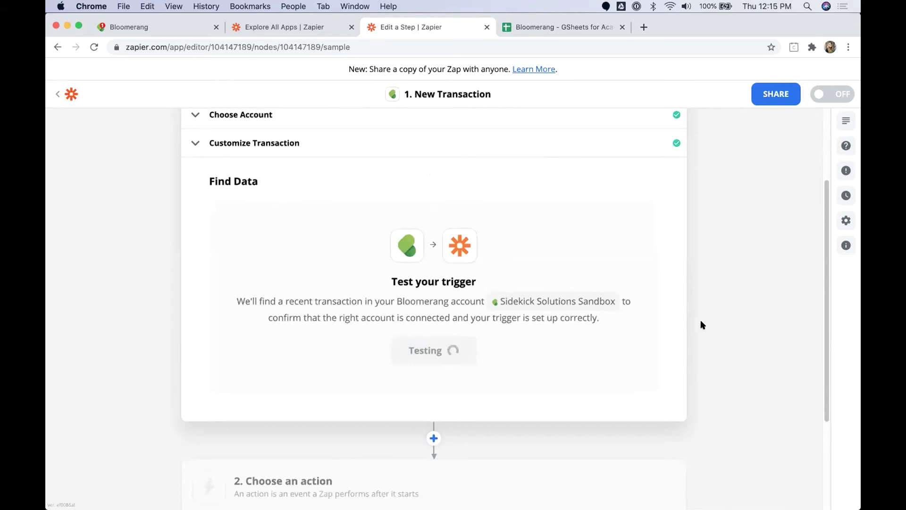
{"action": "scroll", "coordinate": [522, 334], "scroll_direction": "down", "scroll_amount": 8}
{"action": "left_click", "coordinate": [449, 380]}
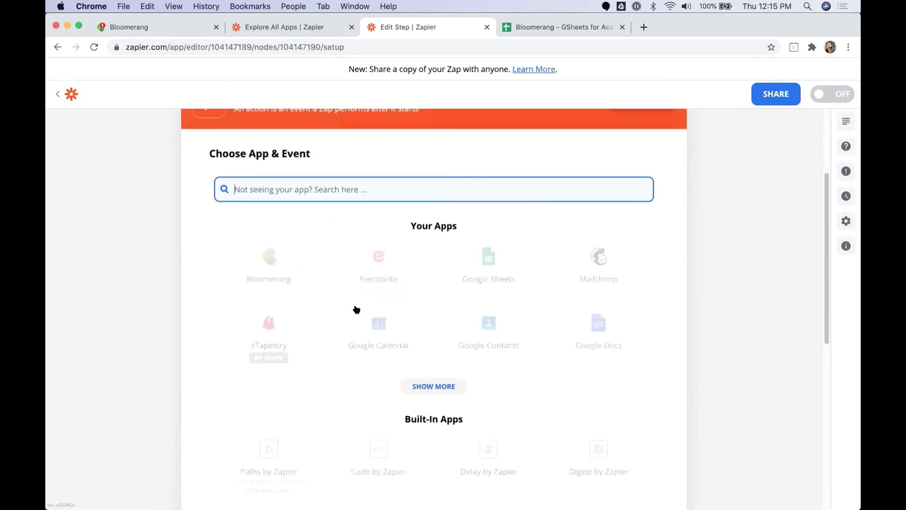
- Set the Zap's action app to Google Sheets with Create Spreadsheet Row as the action event
{"action": "type", "text": "Google"}
{"action": "left_click", "coordinate": [276, 246]}
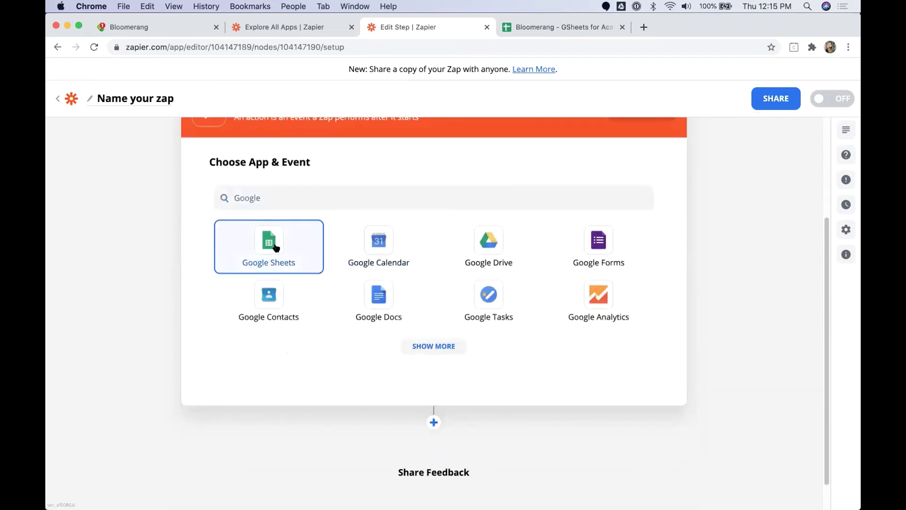
{"action": "left_click", "coordinate": [265, 270]}
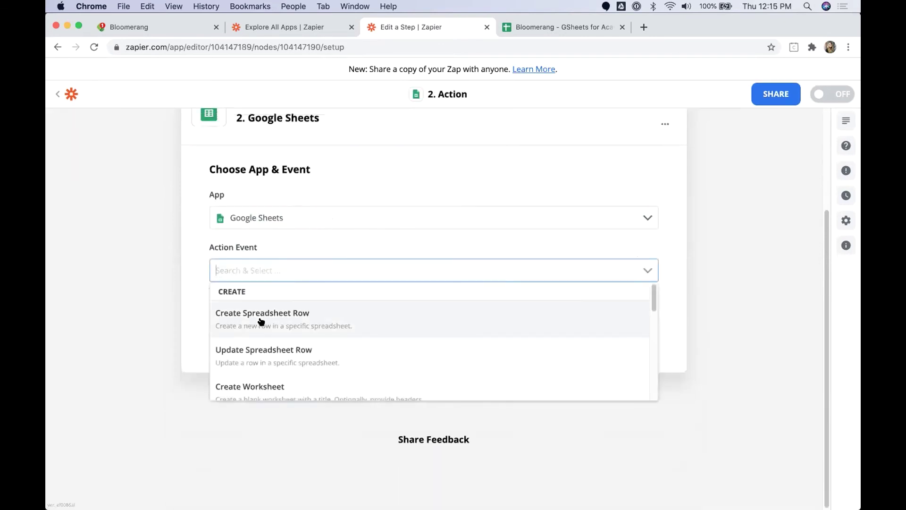
{"action": "left_click", "coordinate": [259, 318]}
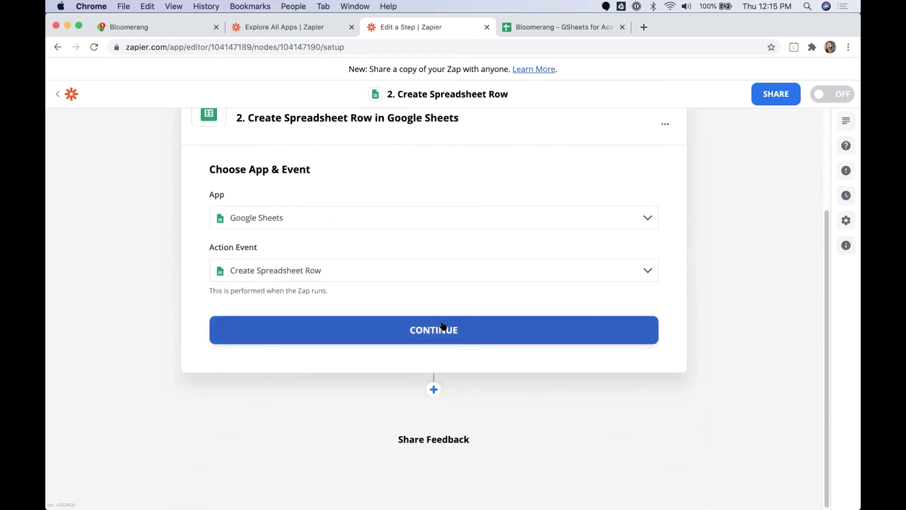
{"action": "left_click", "coordinate": [437, 326]}
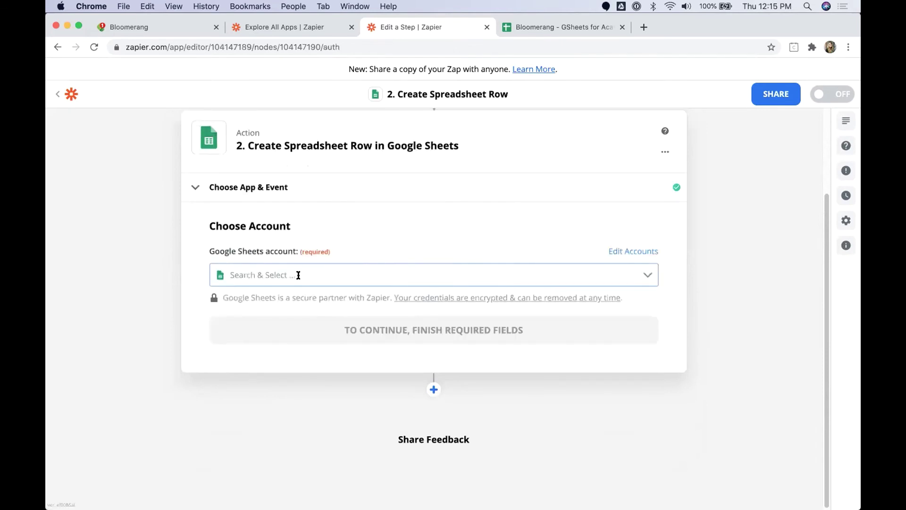
- Choose the Google Sheets account for the Create Spreadsheet Row action
{"action": "left_click", "coordinate": [298, 275]}
{"action": "left_click", "coordinate": [292, 300]}
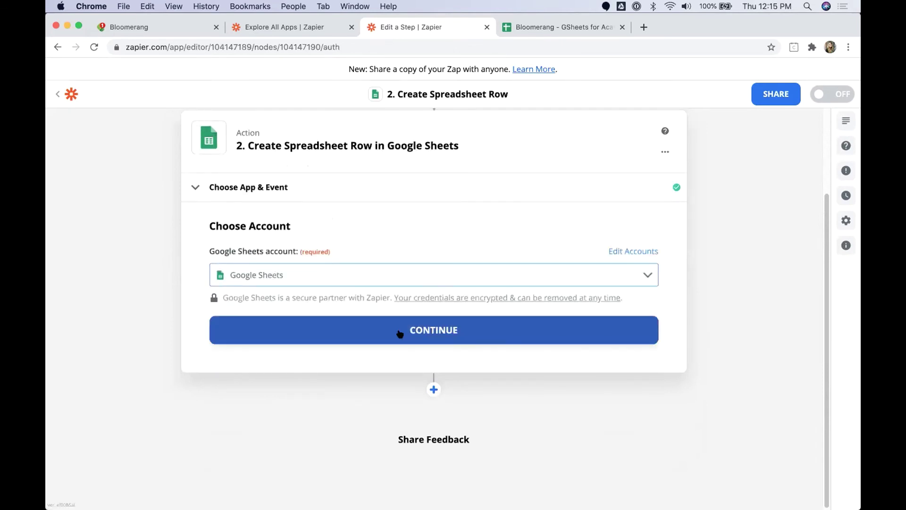
{"action": "left_click", "coordinate": [399, 332]}
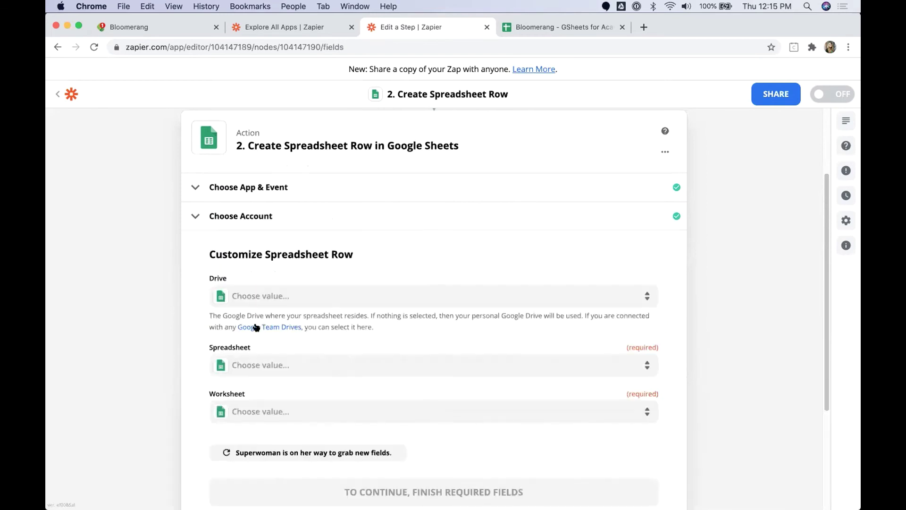
- Set the action's spreadsheet to Bloomerang - GSheets for Academy_Demos and its worksheet to Fund Activity - Txn List
{"action": "left_click", "coordinate": [274, 364]}
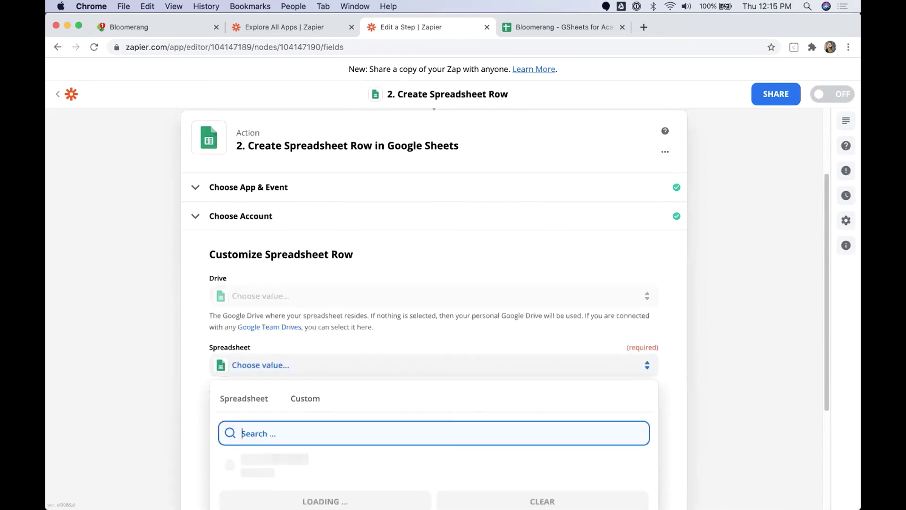
{"action": "type", "text": "Bloomerng"}
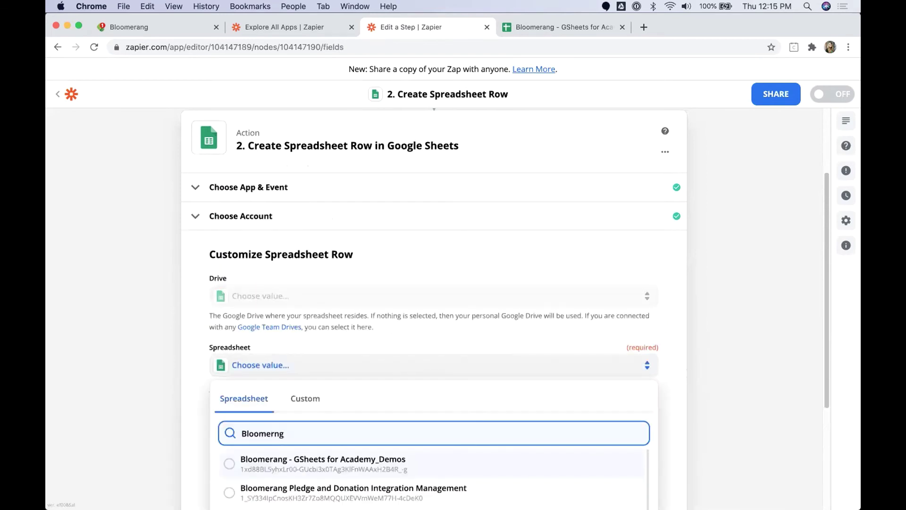
{"action": "left_click", "coordinate": [398, 464]}
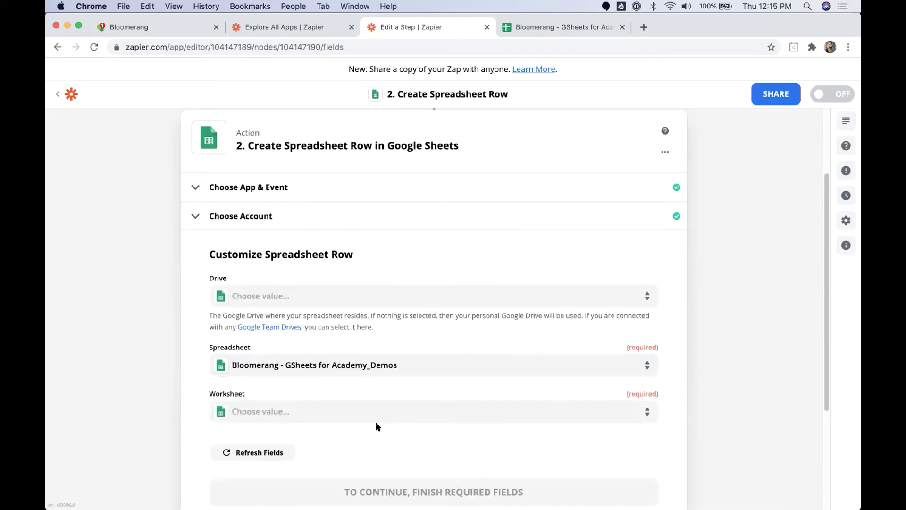
{"action": "left_click", "coordinate": [345, 411]}
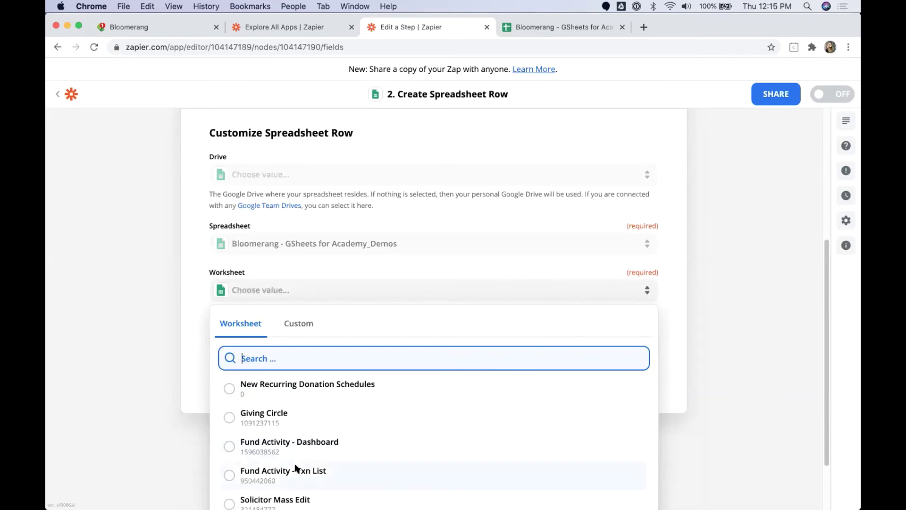
{"action": "left_click", "coordinate": [298, 467]}
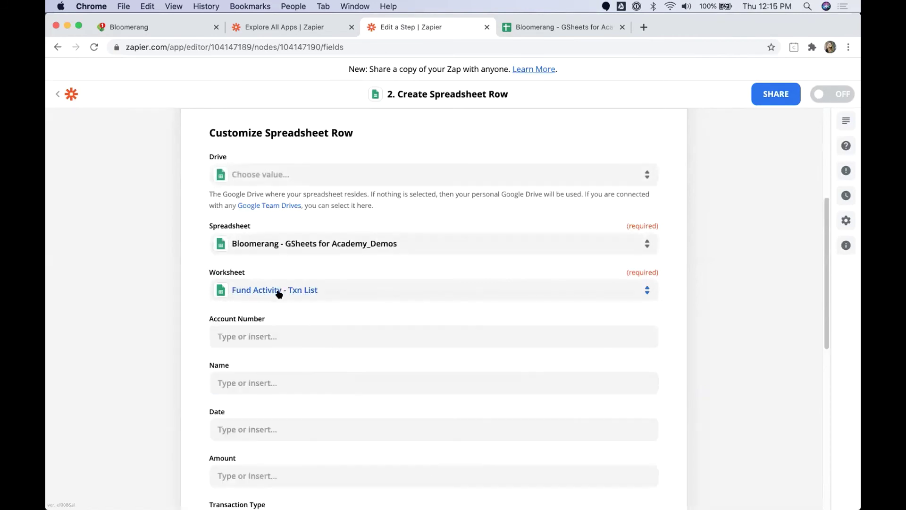
- Map the Account Number column to Constituent Account Number and the Name column to Constituent Full Name from the Bloomerang transaction
{"action": "left_click", "coordinate": [259, 335]}
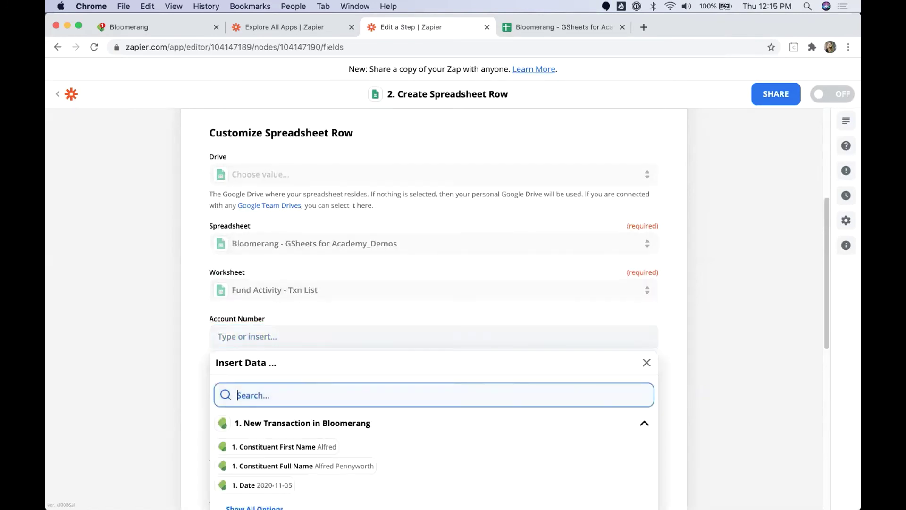
{"action": "type", "text": "Account"}
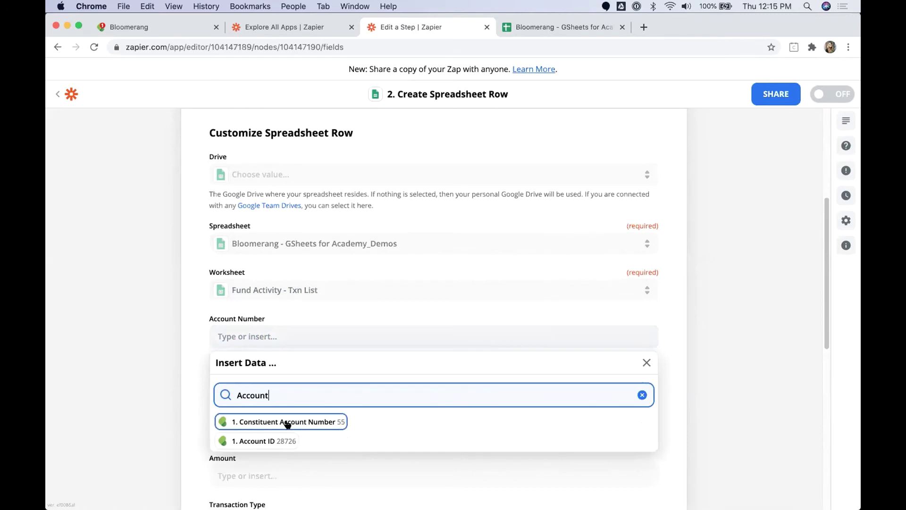
{"action": "left_click", "coordinate": [285, 421]}
{"action": "left_click", "coordinate": [254, 382]}
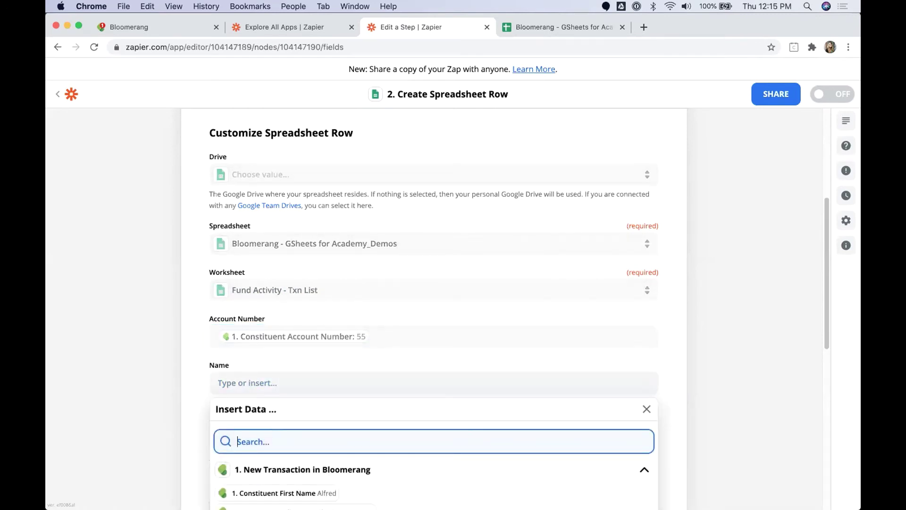
{"action": "type", "text": "Full Name"}
{"action": "left_click", "coordinate": [299, 466]}
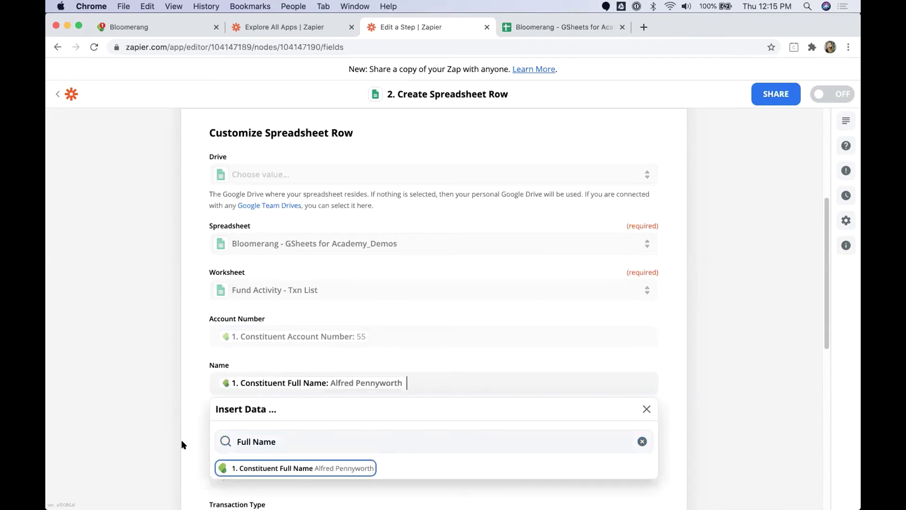
{"action": "left_click", "coordinate": [182, 443]}
- Map the Date column to the Bloomerang transaction's Date and the Amount column to its Amount
{"action": "scroll", "coordinate": [196, 404], "scroll_direction": "down", "scroll_amount": 3}
{"action": "left_click", "coordinate": [237, 296]}
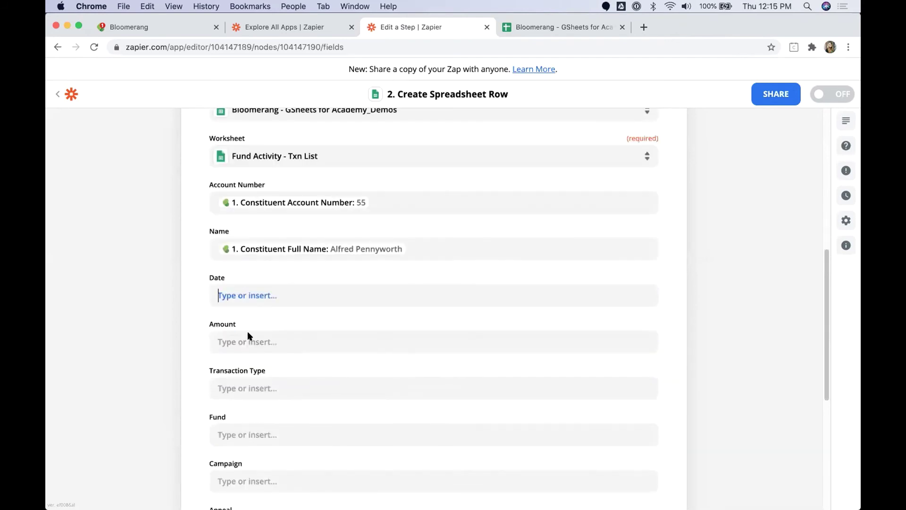
{"action": "left_click", "coordinate": [250, 355]}
{"action": "type", "text": "Date"}
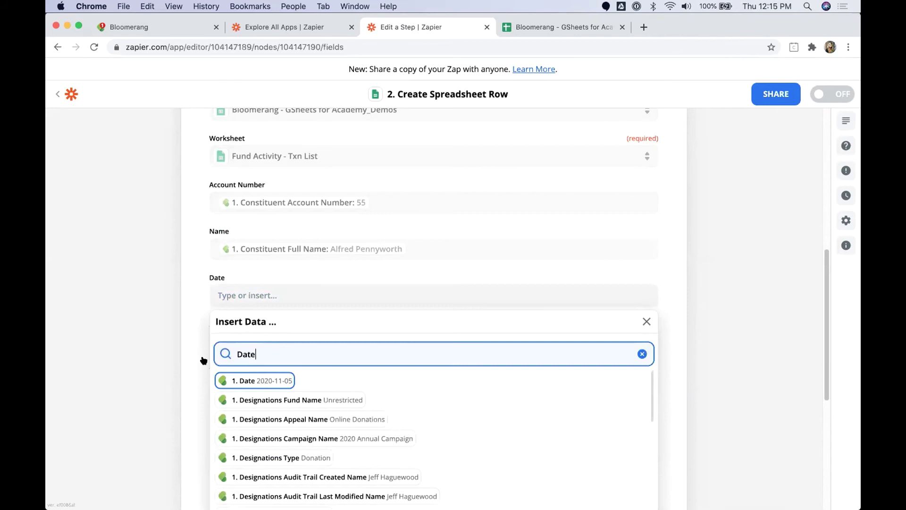
{"action": "key", "text": "Return"}
{"action": "left_click", "coordinate": [227, 341]}
{"action": "left_click", "coordinate": [234, 399]}
{"action": "type", "text": "A"}
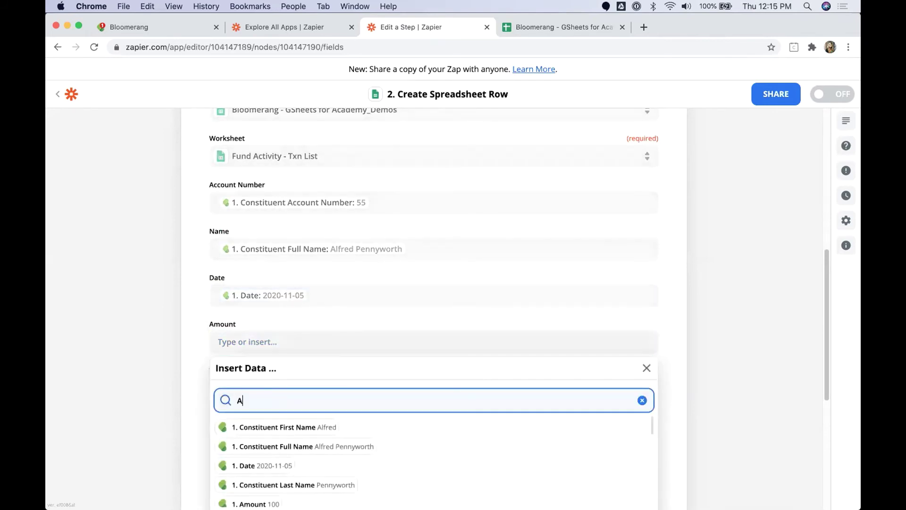
{"action": "type", "text": "mount"}
{"action": "left_click", "coordinate": [240, 426]}
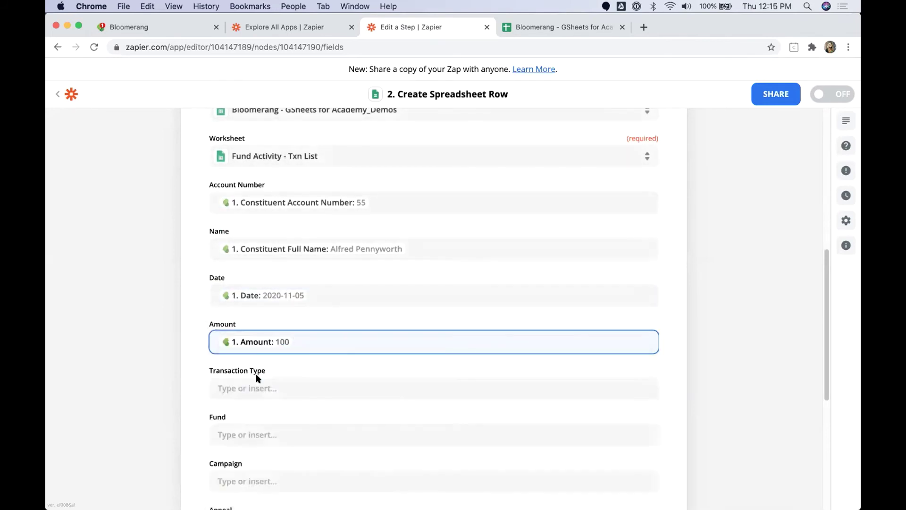
- Map the Transaction Type column to Designations Type and the Fund column to Designations Fund Name
{"action": "left_click", "coordinate": [258, 382]}
{"action": "left_click", "coordinate": [268, 435]}
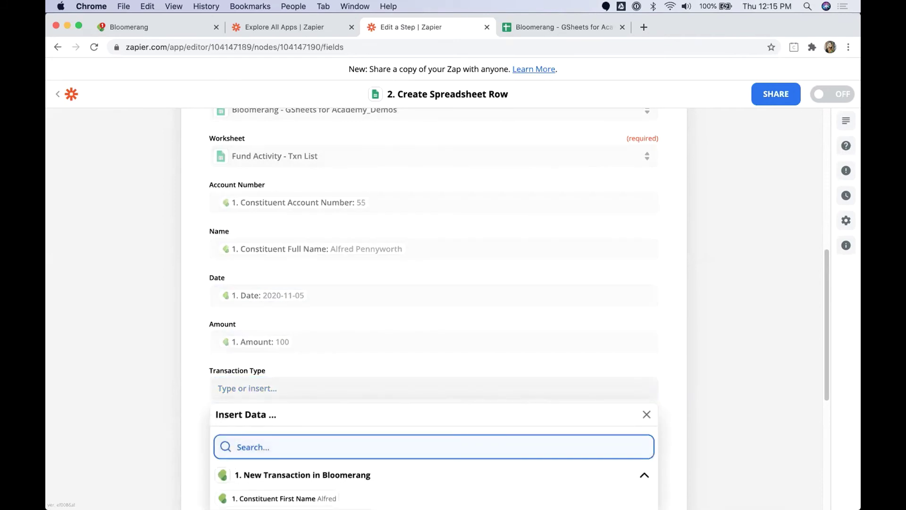
{"action": "type", "text": "Type"}
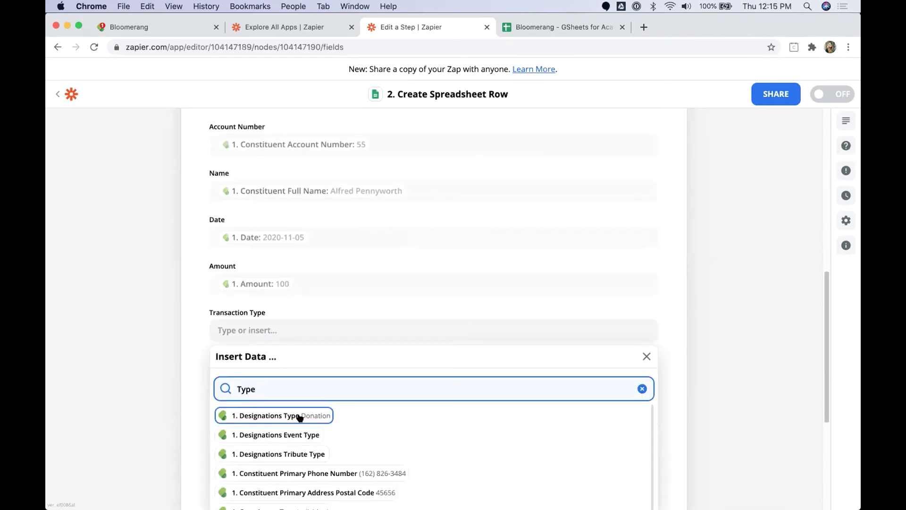
{"action": "left_click", "coordinate": [297, 414]}
{"action": "left_click", "coordinate": [175, 376]}
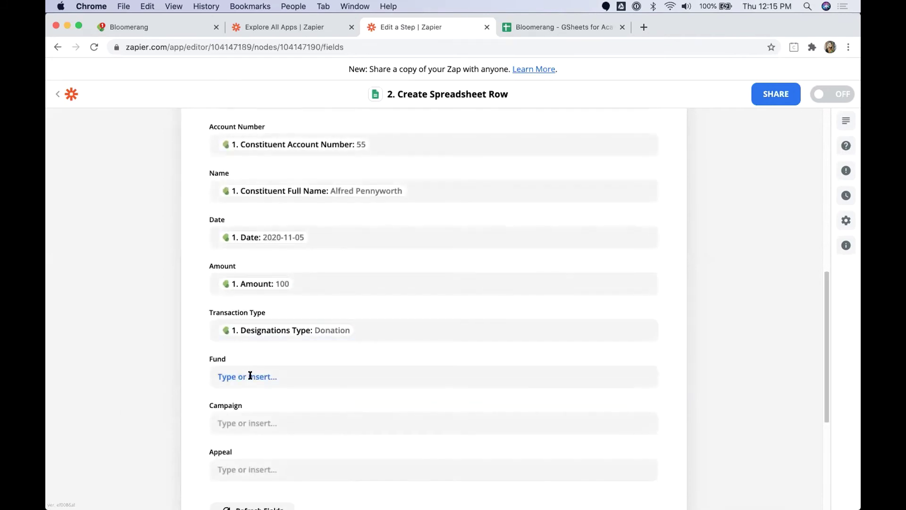
{"action": "left_click", "coordinate": [250, 376]}
{"action": "left_click", "coordinate": [242, 432]}
{"action": "type", "text": "Fund"}
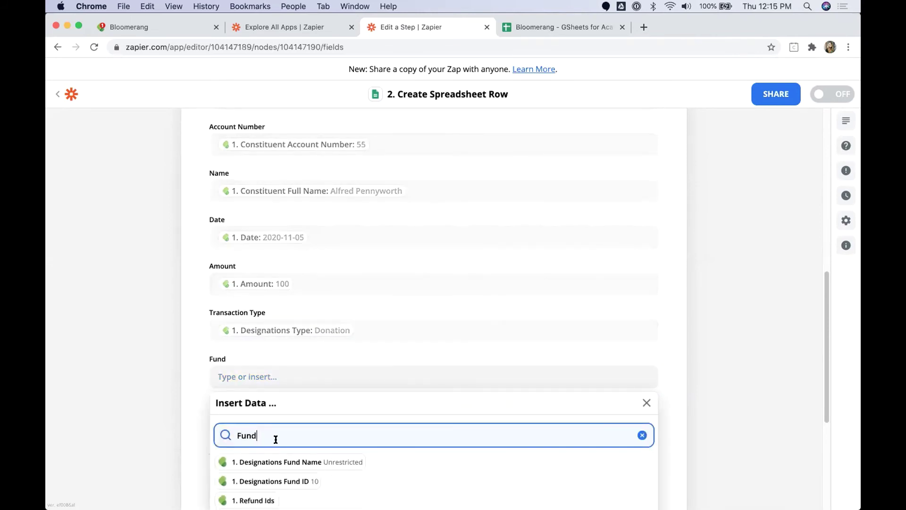
{"action": "left_click", "coordinate": [288, 460]}
{"action": "left_click", "coordinate": [206, 415]}
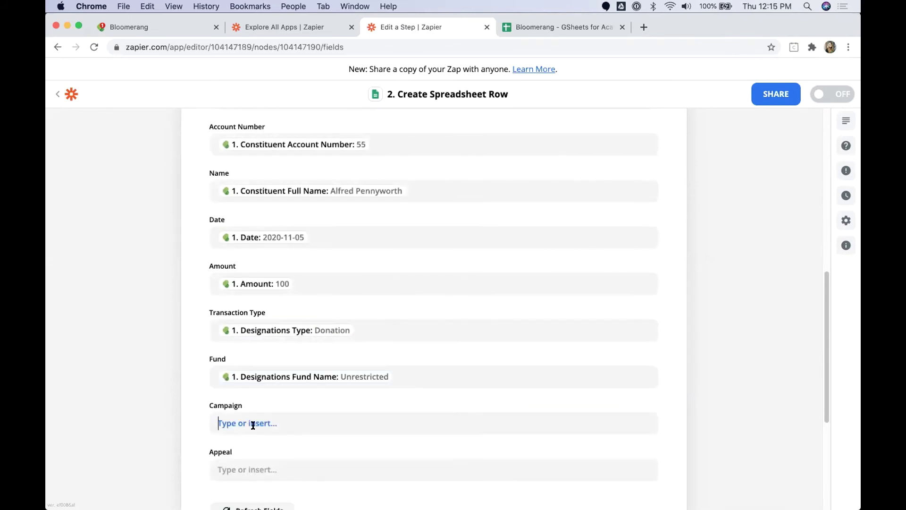
- Map the Campaign column to Designations Campaign Name and the Appeal column to Designations Appeal Name
{"action": "left_click", "coordinate": [250, 423]}
{"action": "left_click", "coordinate": [250, 481]}
{"action": "type", "text": "Camp"}
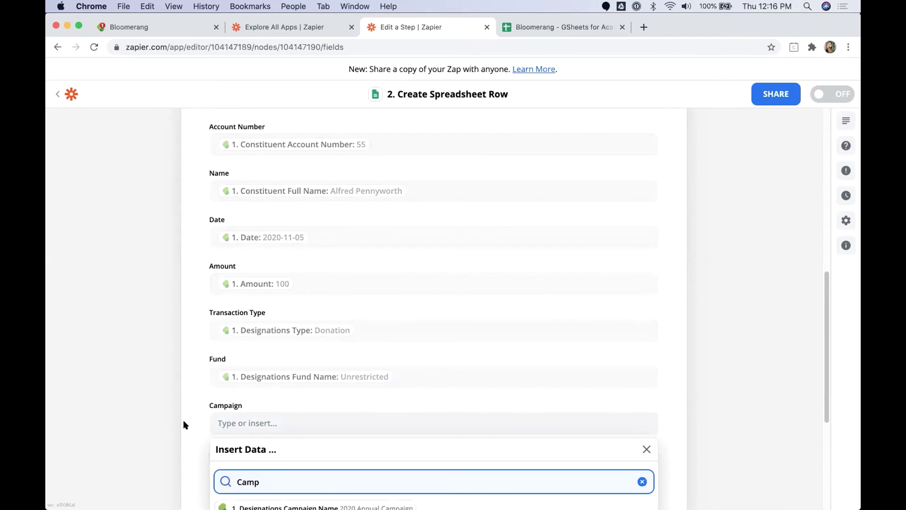
{"action": "scroll", "coordinate": [157, 400], "scroll_direction": "down", "scroll_amount": 4}
{"action": "left_click", "coordinate": [331, 344]}
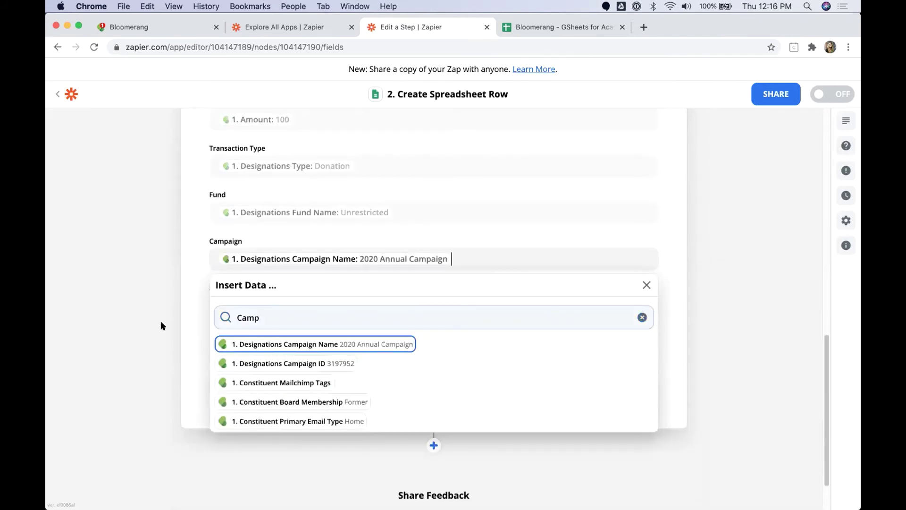
{"action": "left_click", "coordinate": [160, 322]}
{"action": "left_click", "coordinate": [250, 305]}
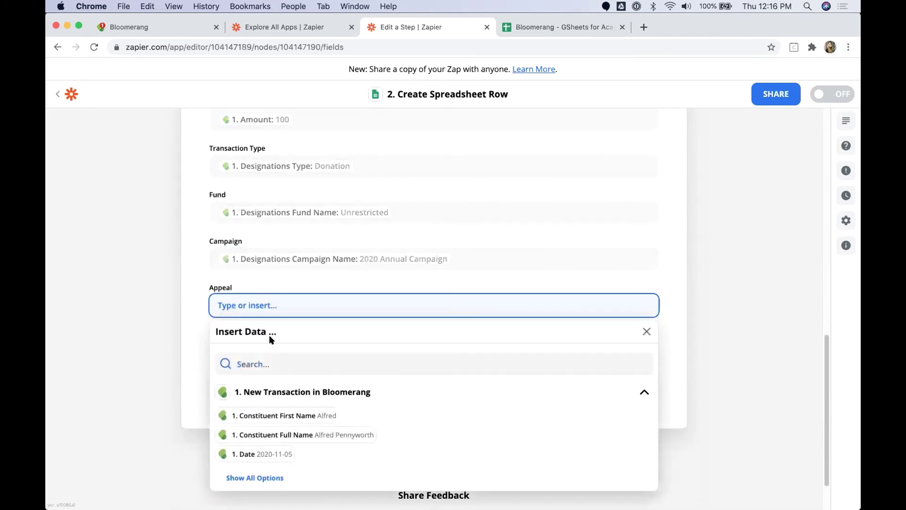
{"action": "left_click", "coordinate": [270, 362]}
{"action": "type", "text": "appeal"}
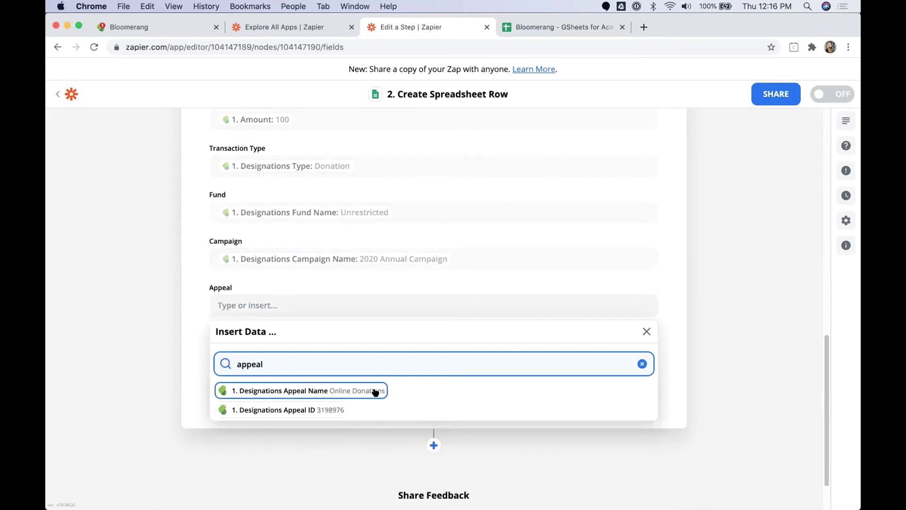
{"action": "left_click", "coordinate": [375, 392]}
{"action": "left_click", "coordinate": [774, 358]}
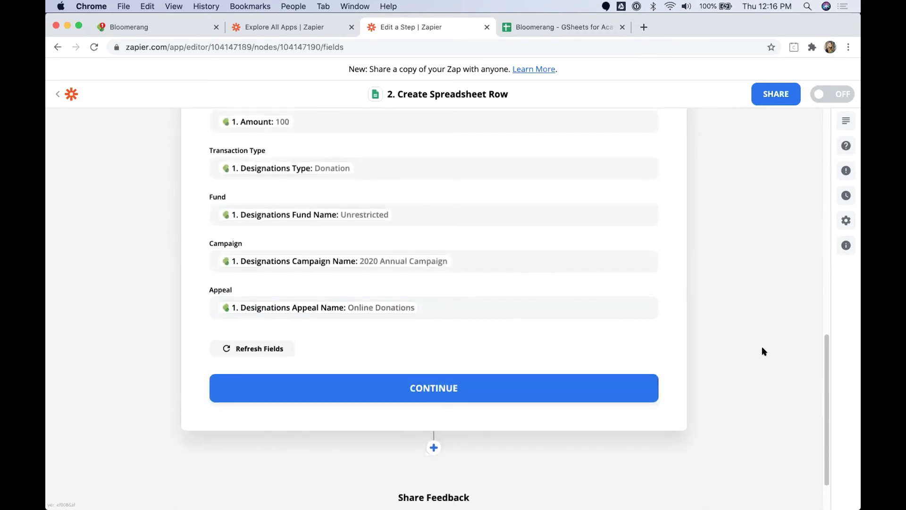
- Review the mapped fields, switch to the Google Sheets transaction list and highlight the last two transactions, A106:H107
{"action": "scroll", "coordinate": [722, 294], "scroll_direction": "up", "scroll_amount": 5}
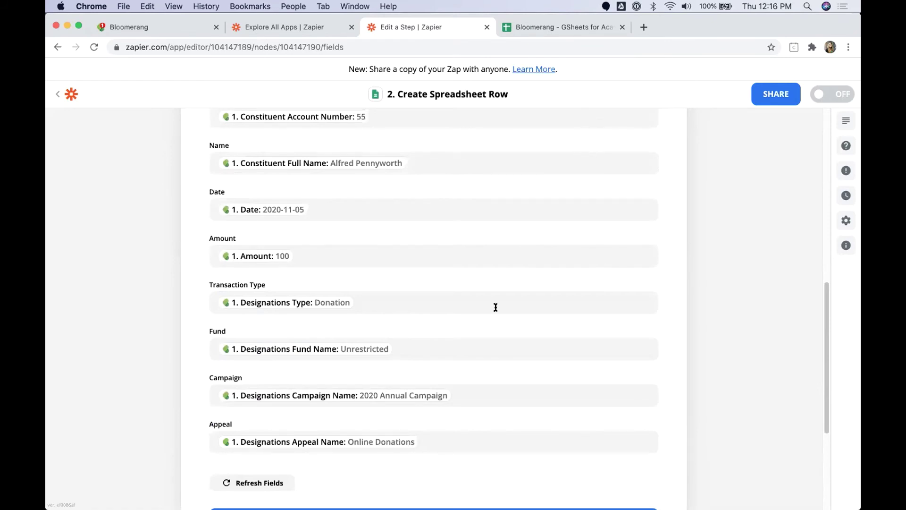
{"action": "scroll", "coordinate": [471, 279], "scroll_direction": "up", "scroll_amount": 12}
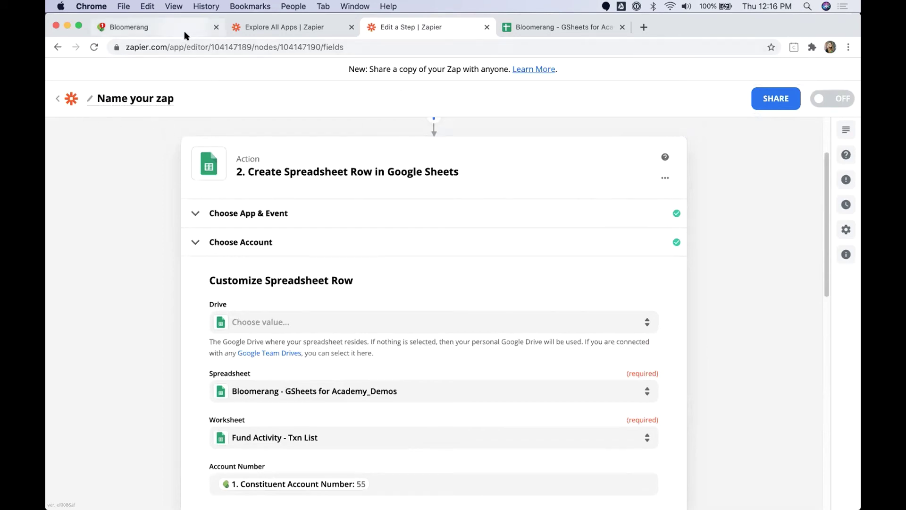
{"action": "left_click", "coordinate": [168, 26]}
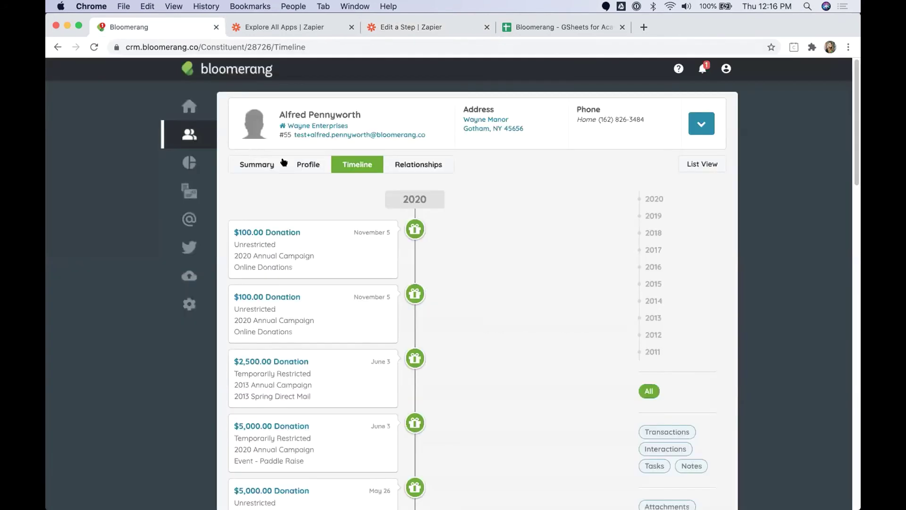
{"action": "left_click", "coordinate": [582, 31]}
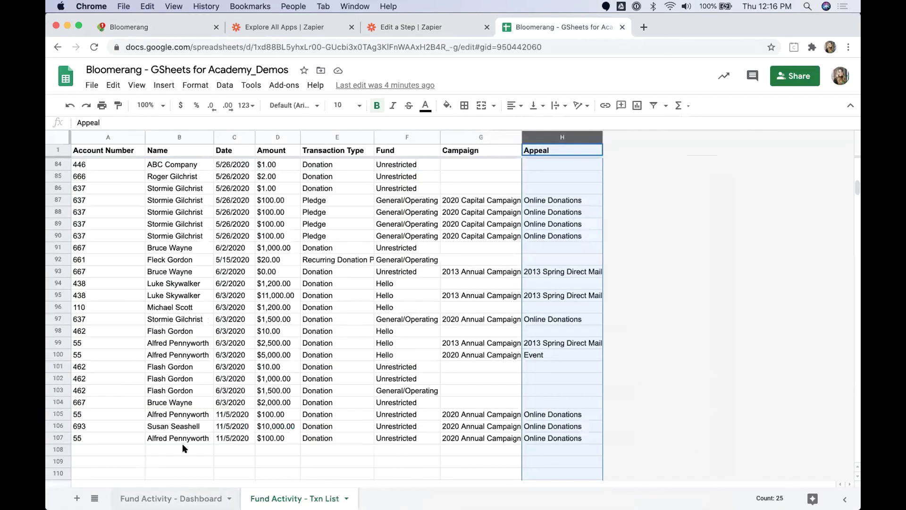
{"action": "left_click", "coordinate": [150, 437]}
{"action": "left_click", "coordinate": [108, 425]}
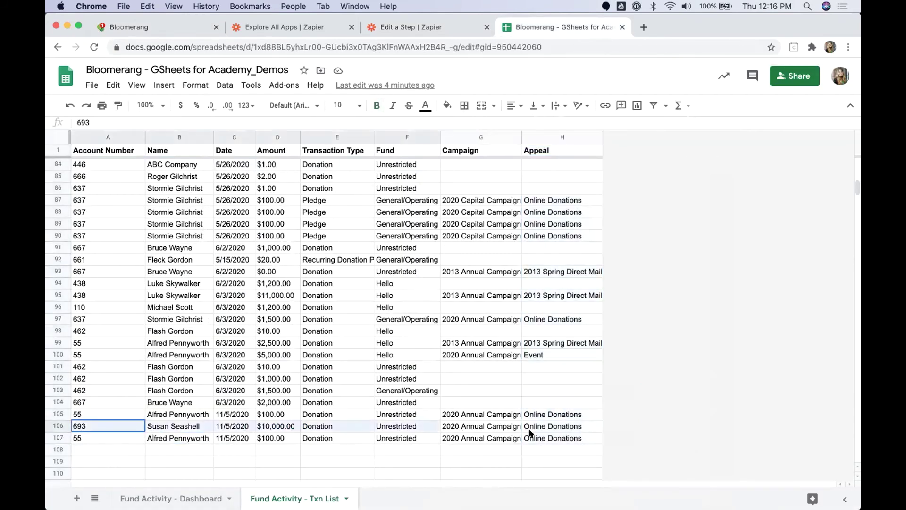
{"action": "left_click", "coordinate": [542, 437], "text": "shift"}
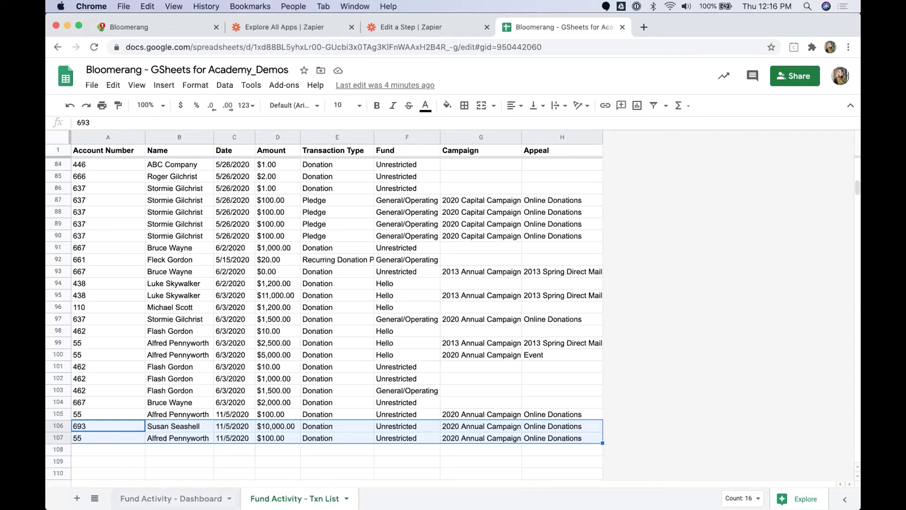
- On the Fund Activity - Dashboard sheet, set the Unrestricted fund's goal in cell E4 to 25000
{"action": "left_click", "coordinate": [162, 495]}
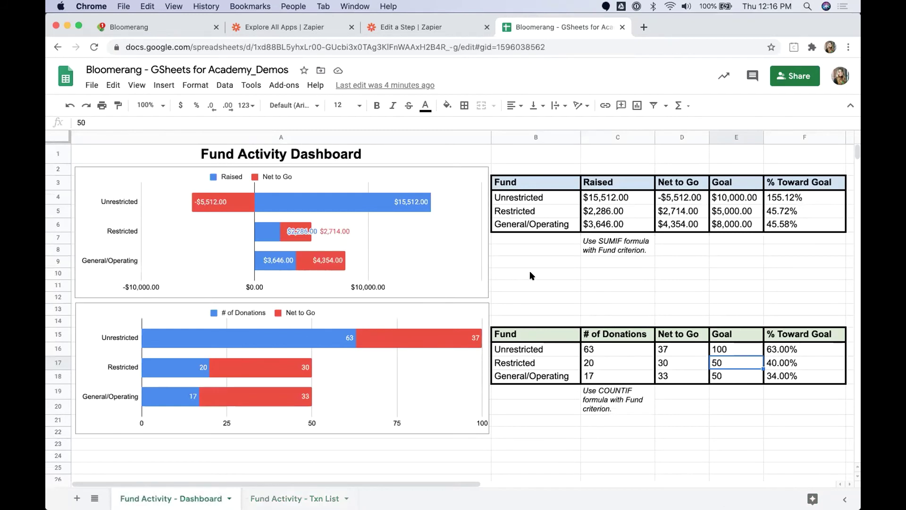
{"action": "left_click", "coordinate": [741, 197]}
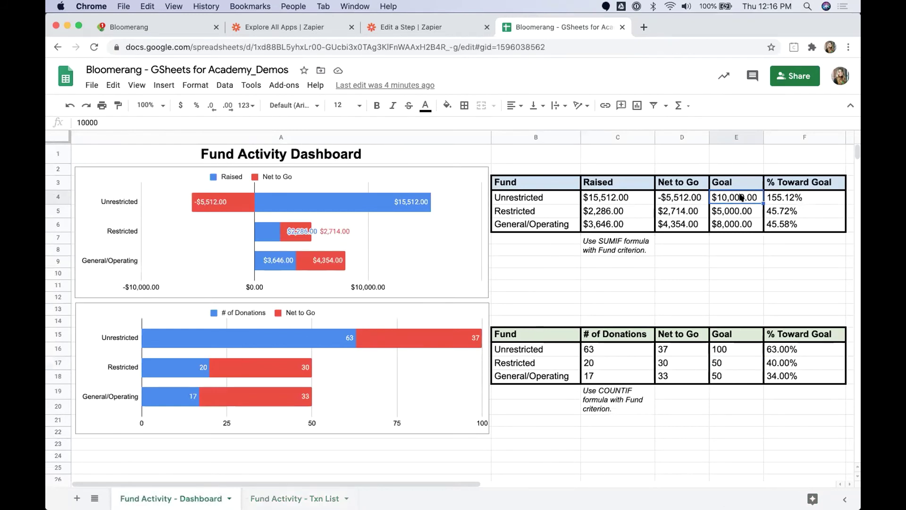
{"action": "type", "text": "25000"}
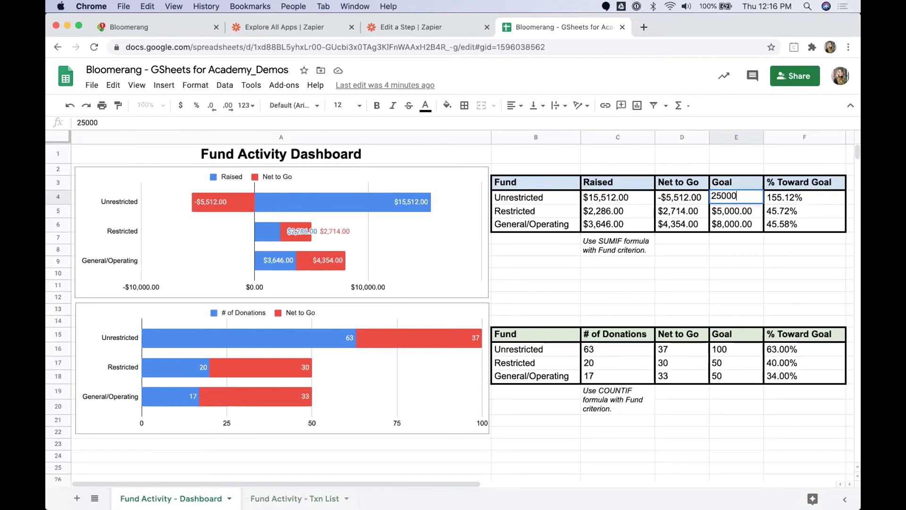
{"action": "key", "text": "Return"}
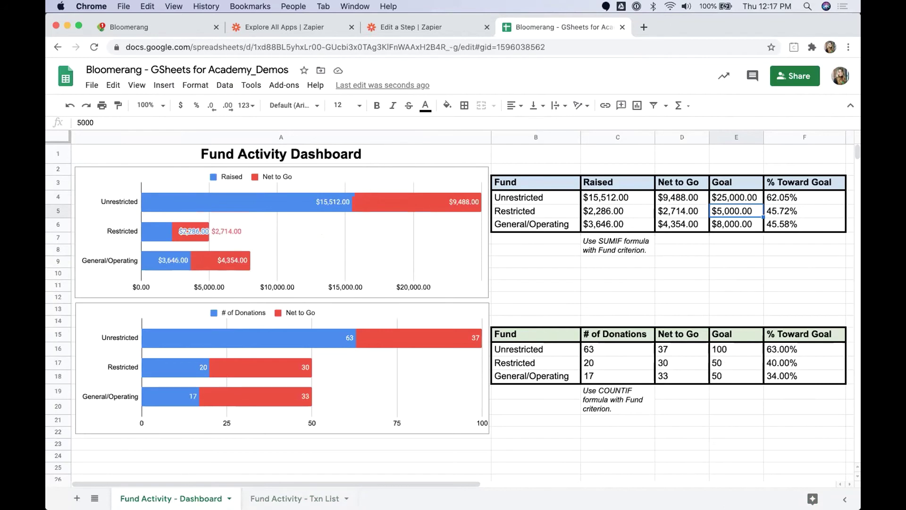
- Review the Fund, Raised, Net to Go, Goal and % Toward Goal columns of the fundraising amounts table
{"action": "left_click", "coordinate": [549, 184]}
{"action": "left_click_drag", "start_coordinate": [549, 213], "coordinate": [548, 224]}
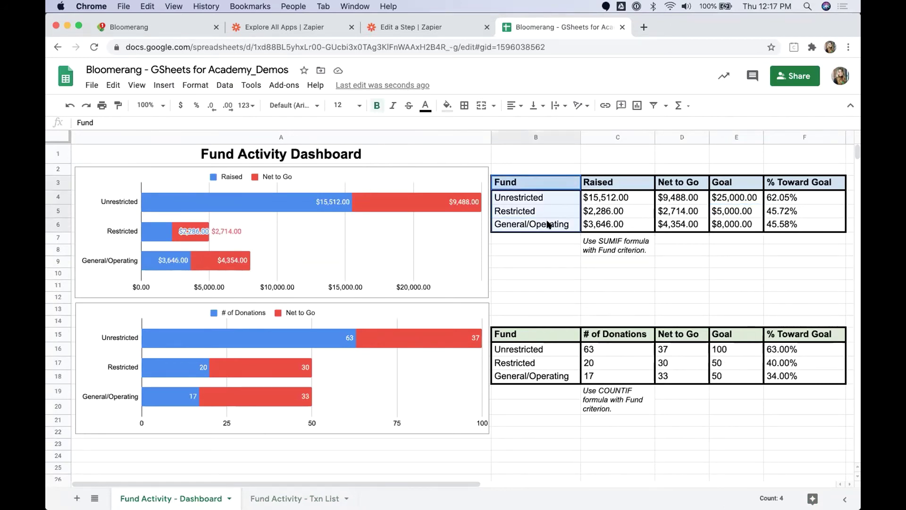
{"action": "left_click", "coordinate": [596, 182]}
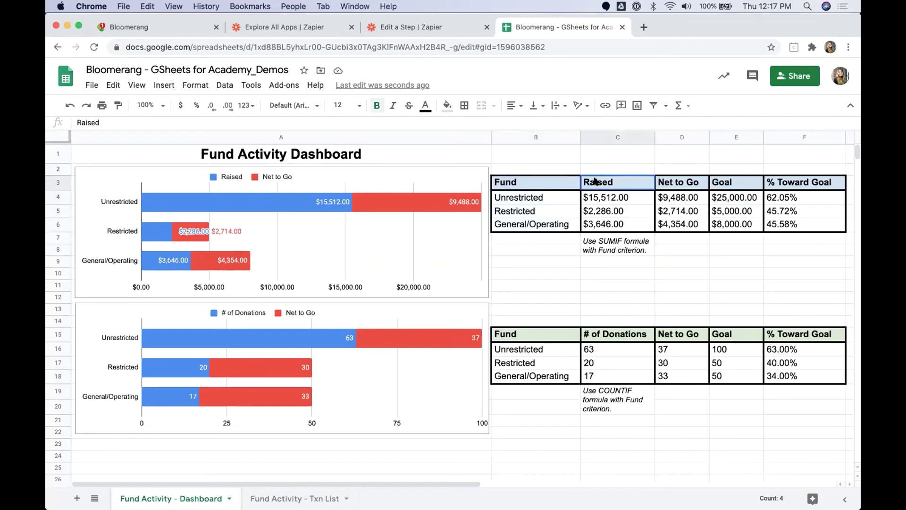
{"action": "left_click", "coordinate": [674, 182]}
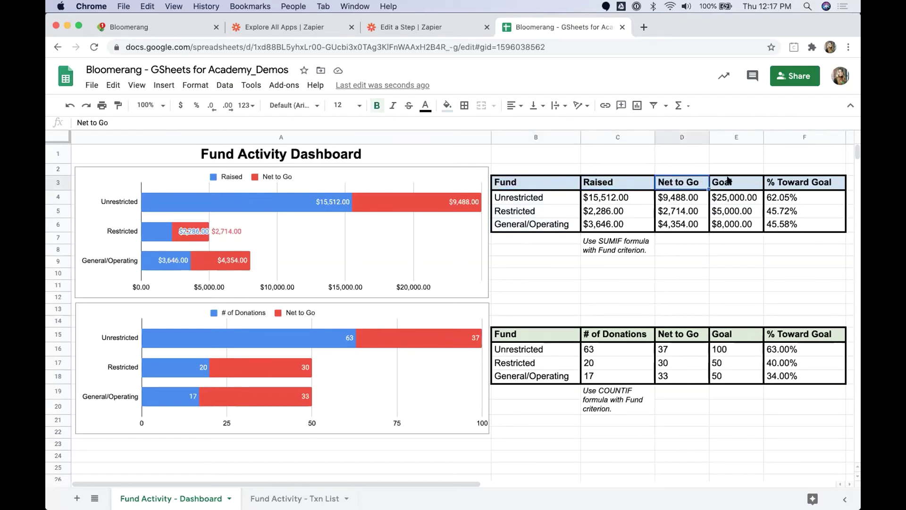
{"action": "left_click", "coordinate": [728, 181]}
{"action": "left_click", "coordinate": [791, 183]}
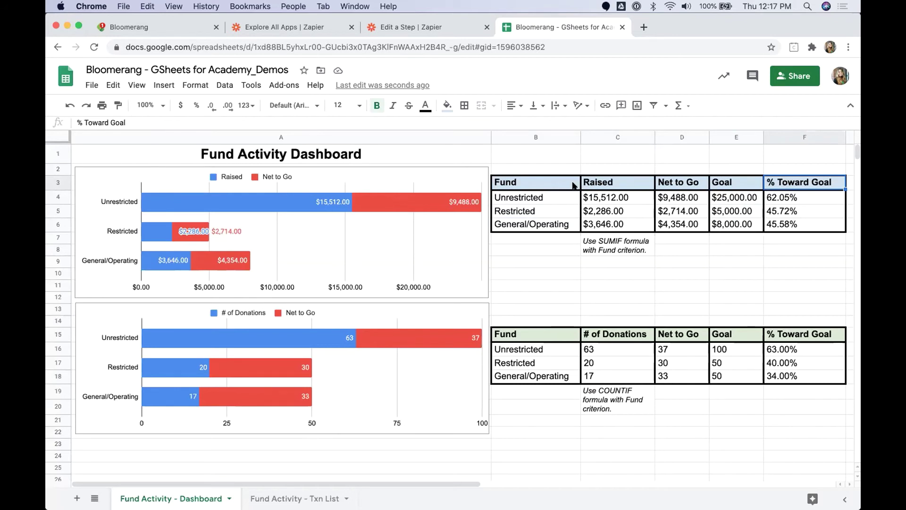
- Highlight the amounts table, B3:F6, and the donations count table, B15:F18, to compare their layouts
{"action": "left_click_drag", "start_coordinate": [547, 182], "coordinate": [796, 224]}
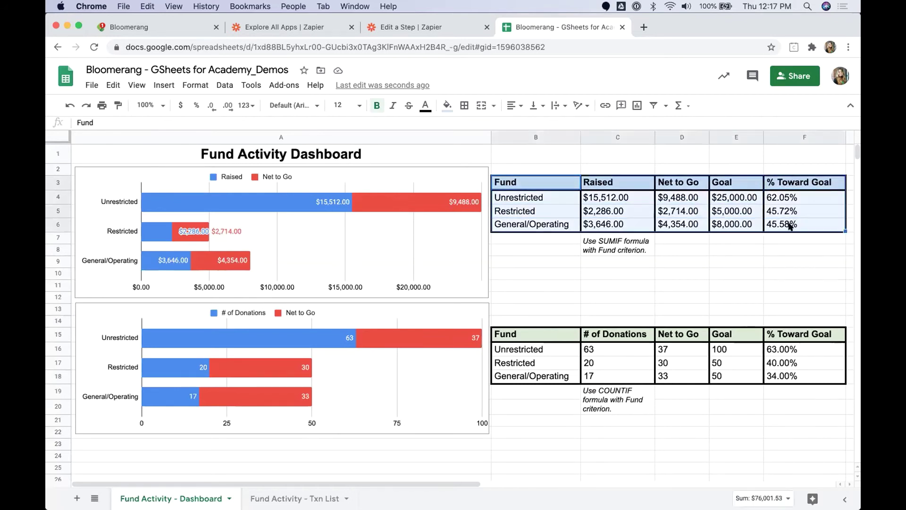
{"action": "left_click_drag", "start_coordinate": [533, 332], "coordinate": [800, 375]}
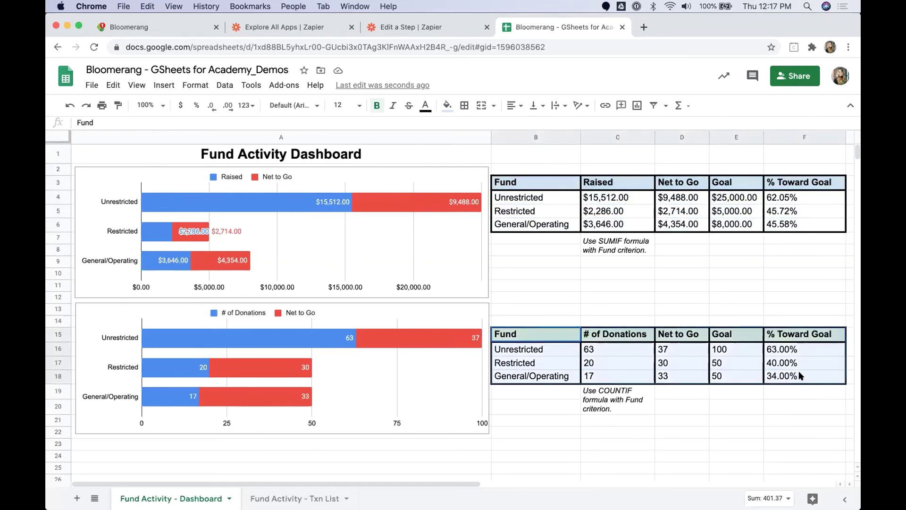
{"action": "left_click_drag", "start_coordinate": [576, 183], "coordinate": [787, 223]}
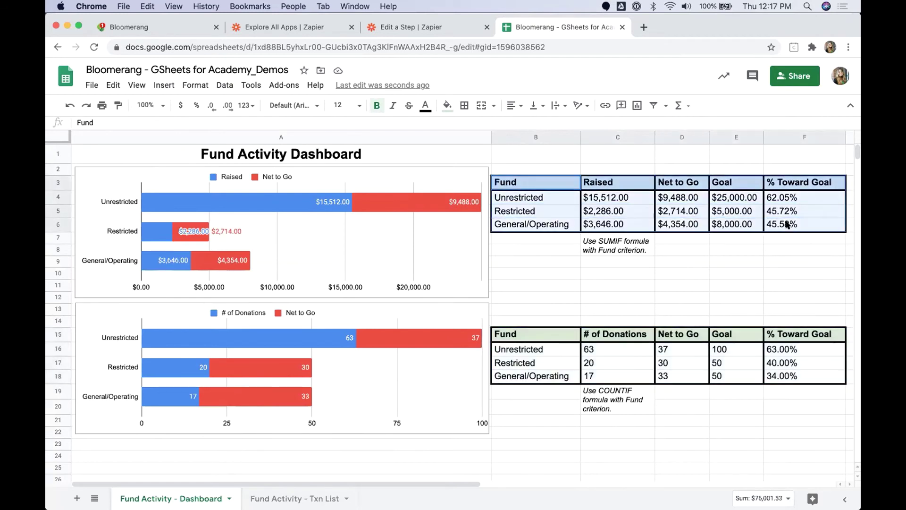
{"action": "left_click_drag", "start_coordinate": [604, 185], "coordinate": [606, 223]}
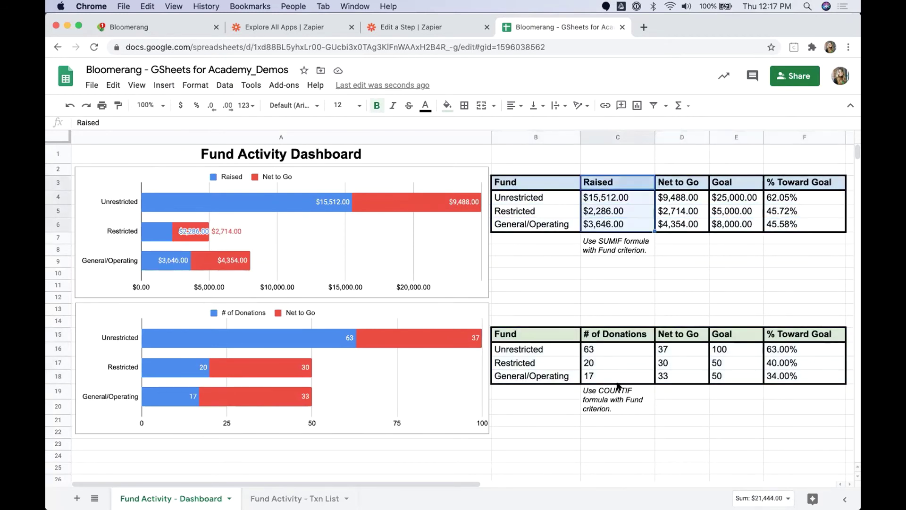
{"action": "left_click_drag", "start_coordinate": [551, 335], "coordinate": [793, 380]}
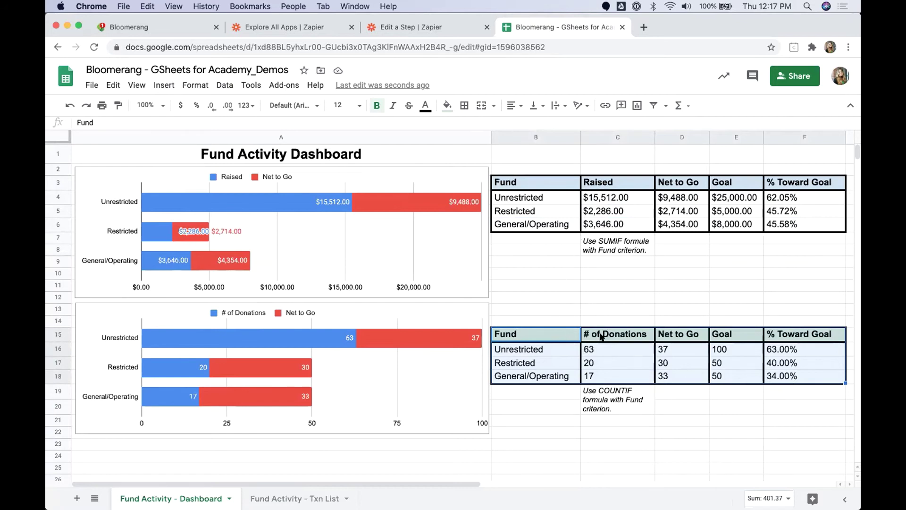
- Inspect the Unrestricted fund's COUNTIF formula in C16 and the SUMIF formulas in the Raised column, C4:C6
{"action": "left_click", "coordinate": [611, 350]}
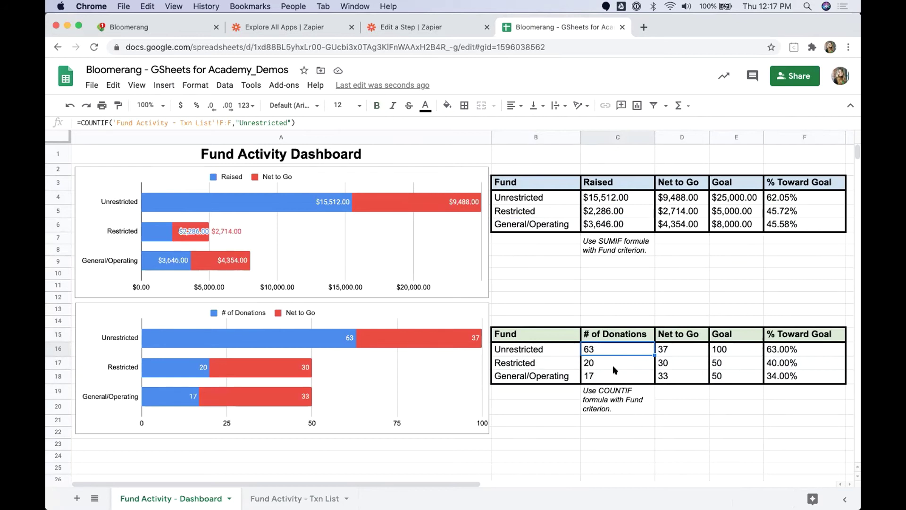
{"action": "left_click", "coordinate": [593, 198]}
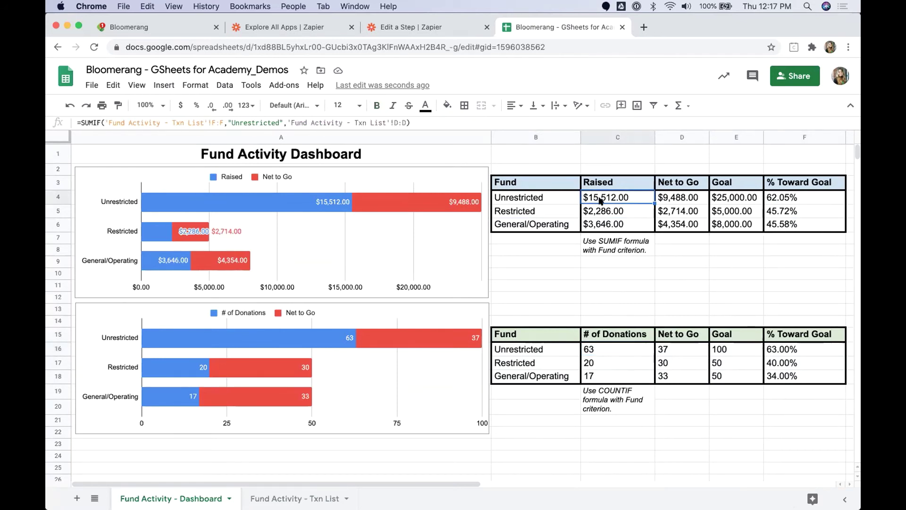
{"action": "key", "text": "Down"}
{"action": "key", "text": "Down"}
{"action": "left_click", "coordinate": [600, 198]}
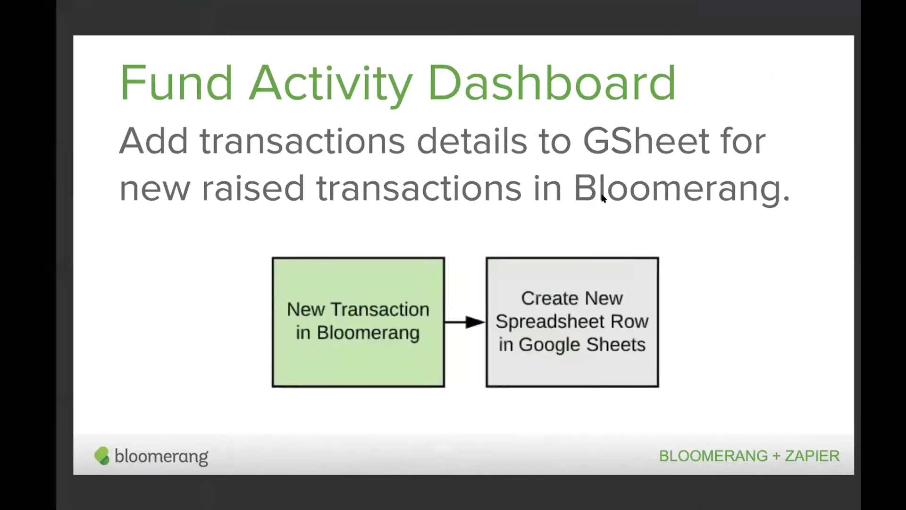
{"action": "key", "text": "Right"}
{"action": "key", "text": "Right"}
{"action": "key", "text": "Right"}
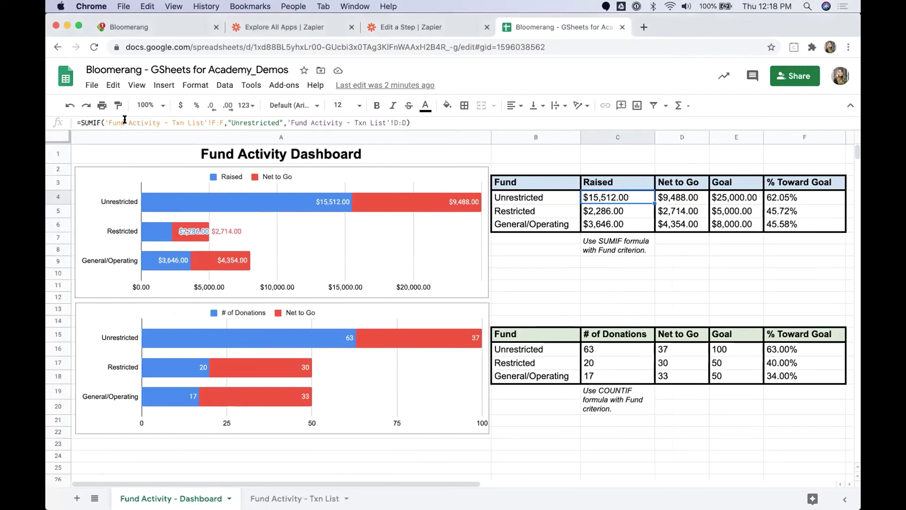
- Trace the SUMIF formula in C4 to the Fund column F and Amount column D of the Fund Activity - Txn List sheet
{"action": "left_click", "coordinate": [221, 119]}
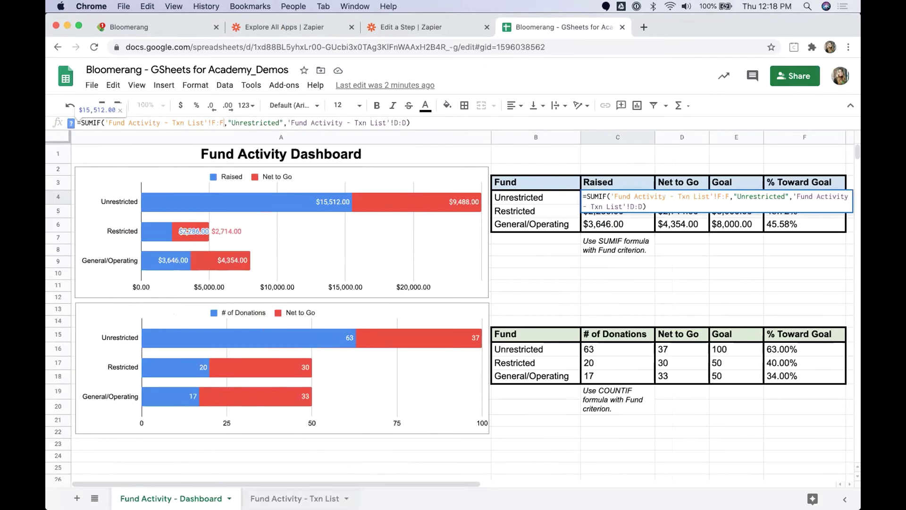
{"action": "mouse_move", "coordinate": [297, 495]}
{"action": "left_click", "coordinate": [256, 499]}
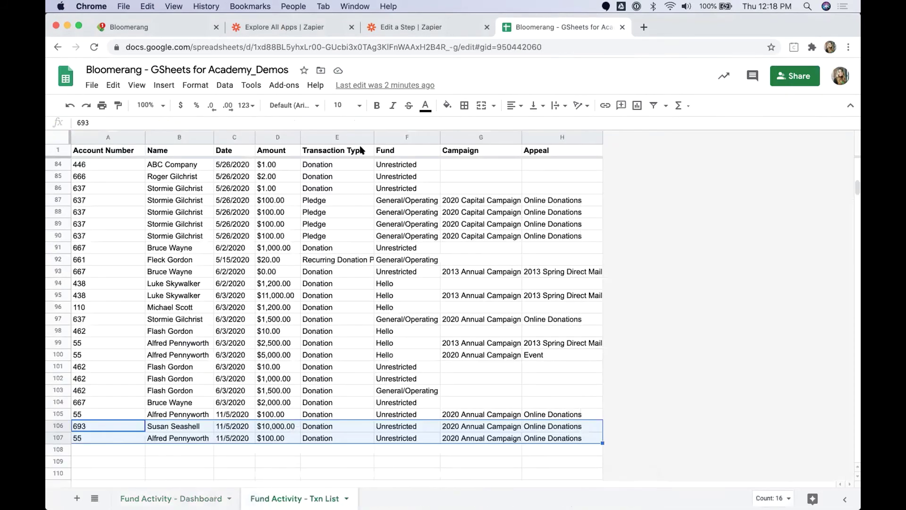
{"action": "left_click", "coordinate": [404, 137]}
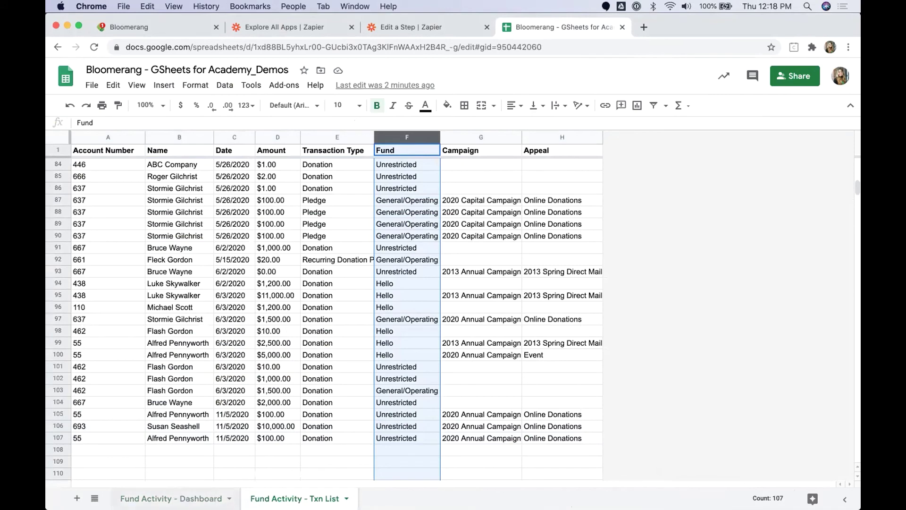
{"action": "left_click", "coordinate": [236, 491]}
{"action": "left_click", "coordinate": [275, 137]}
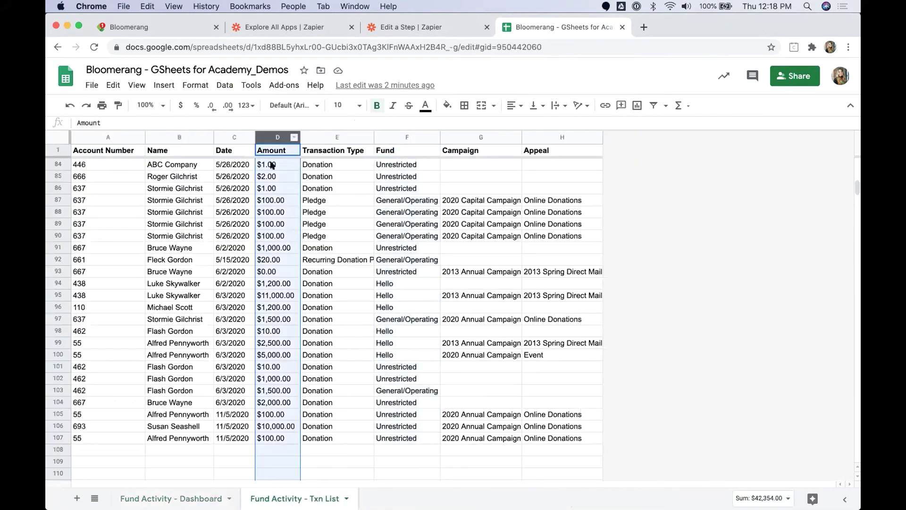
{"action": "left_click", "coordinate": [188, 495]}
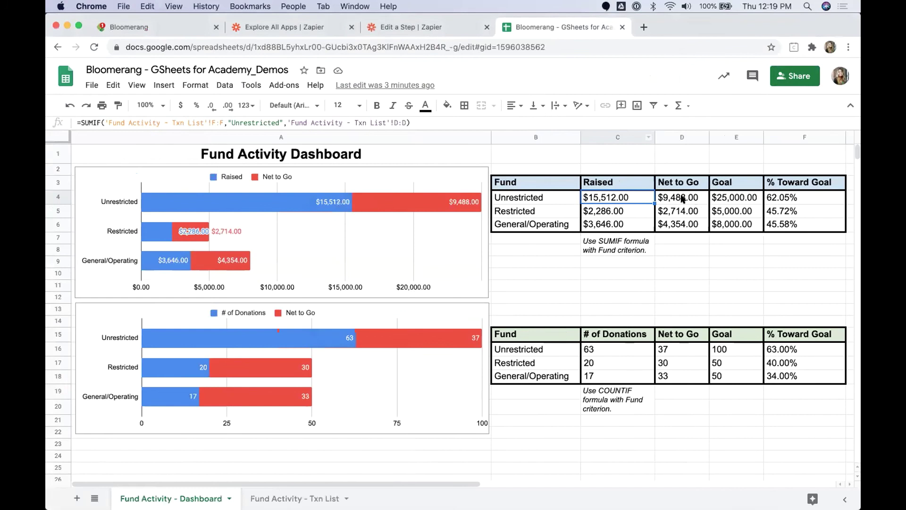
- Inspect the Unrestricted fund's Net to Go formula in D4 and the cells it references, leaving it unedited
{"action": "left_click", "coordinate": [682, 198]}
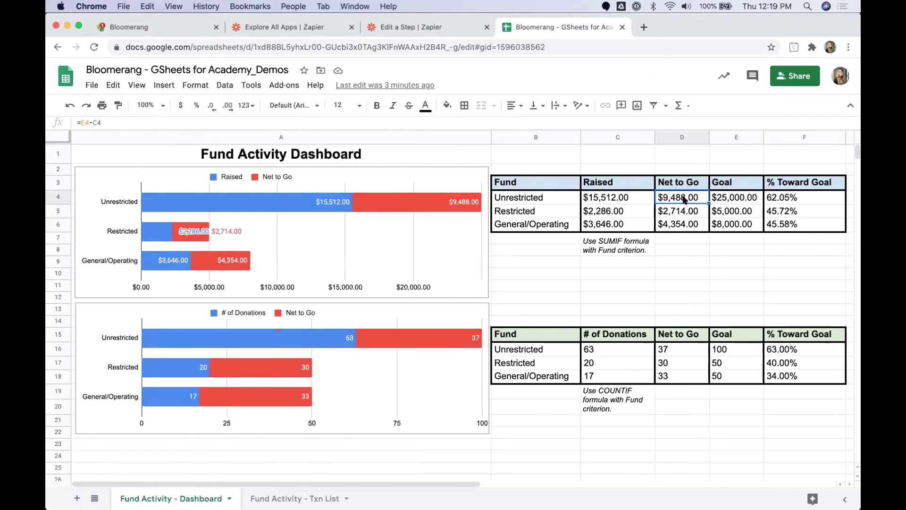
{"action": "left_click", "coordinate": [612, 195]}
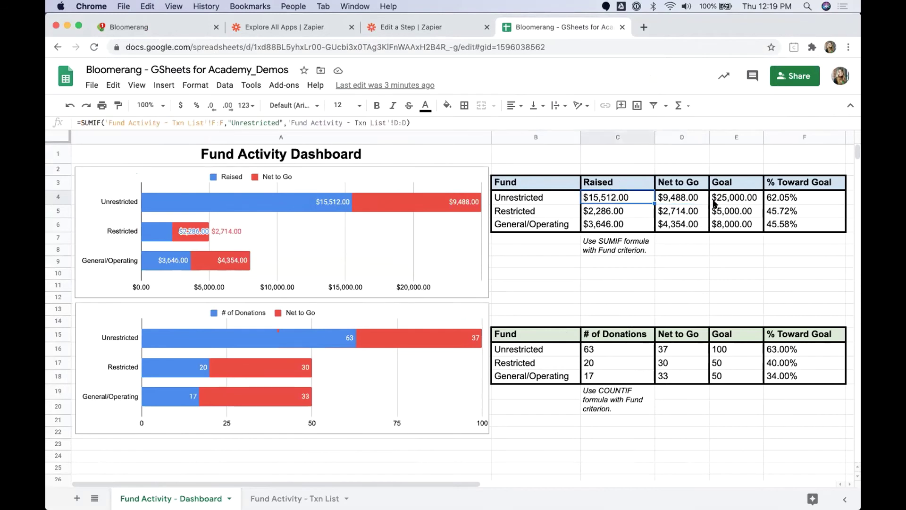
{"action": "left_click", "coordinate": [678, 201]}
{"action": "left_click", "coordinate": [93, 122]}
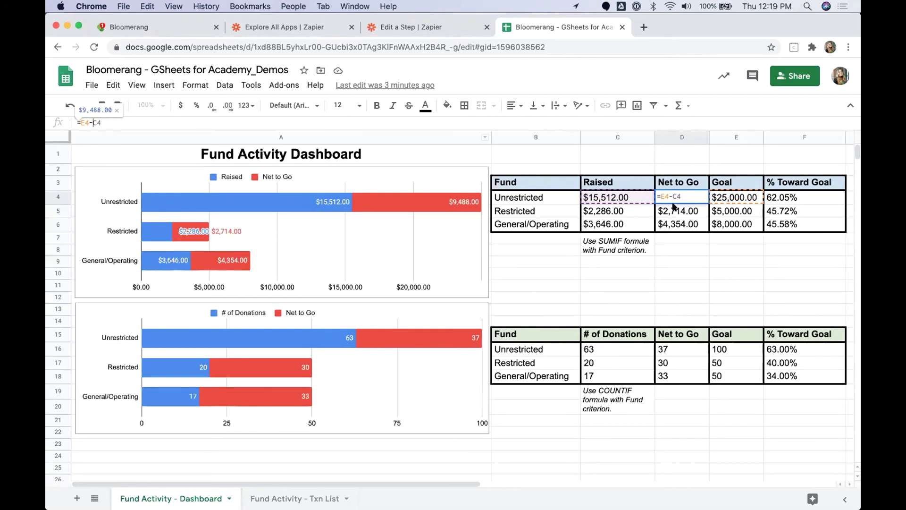
{"action": "key", "text": "Escape"}
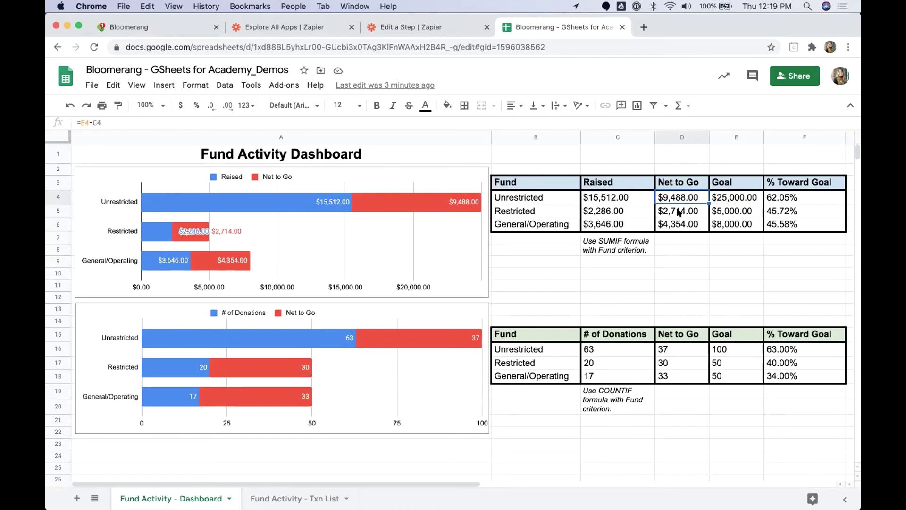
- Examine the Unrestricted fund's % Toward Goal formula in F4 against its Raised, Net to Go and Goal cells
{"action": "left_click", "coordinate": [802, 198]}
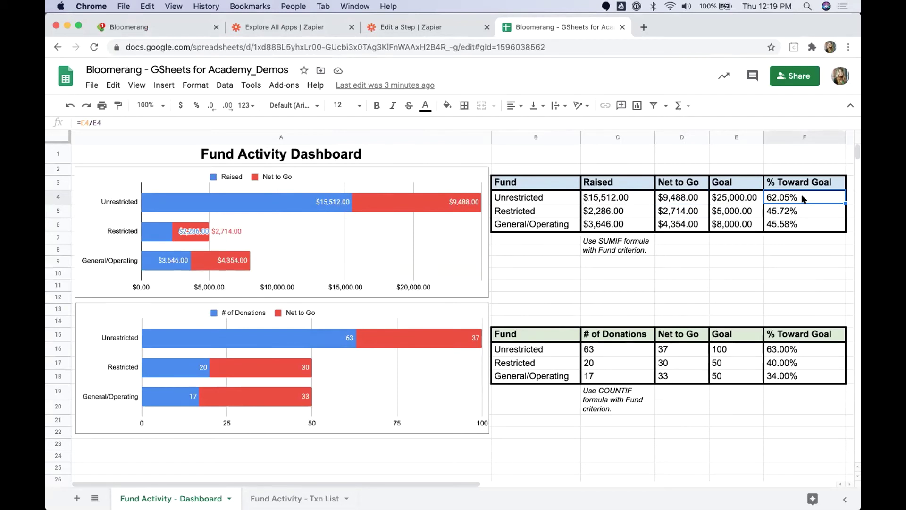
{"action": "left_click", "coordinate": [632, 198]}
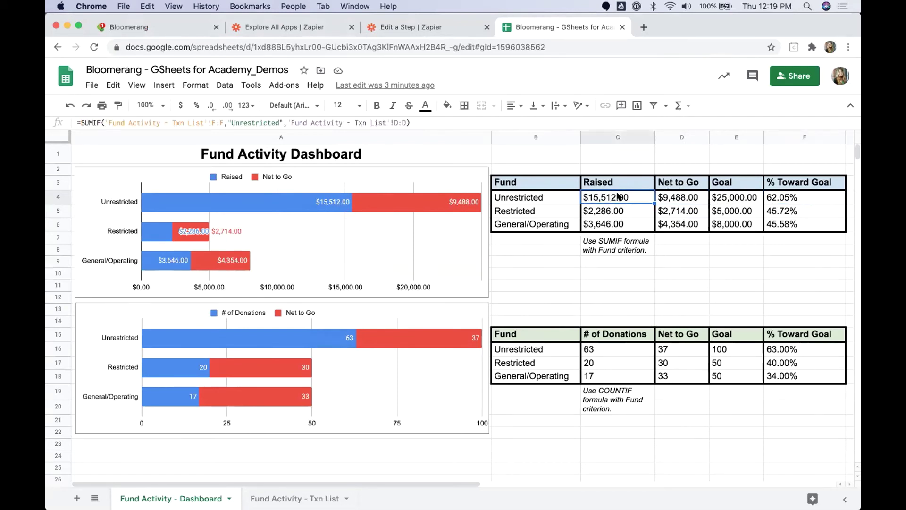
{"action": "left_click", "coordinate": [747, 198]}
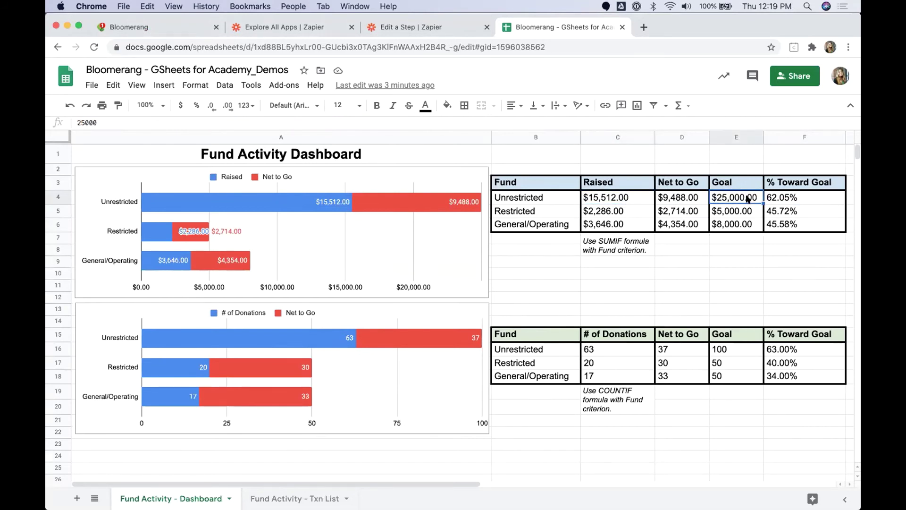
{"action": "left_click", "coordinate": [802, 201]}
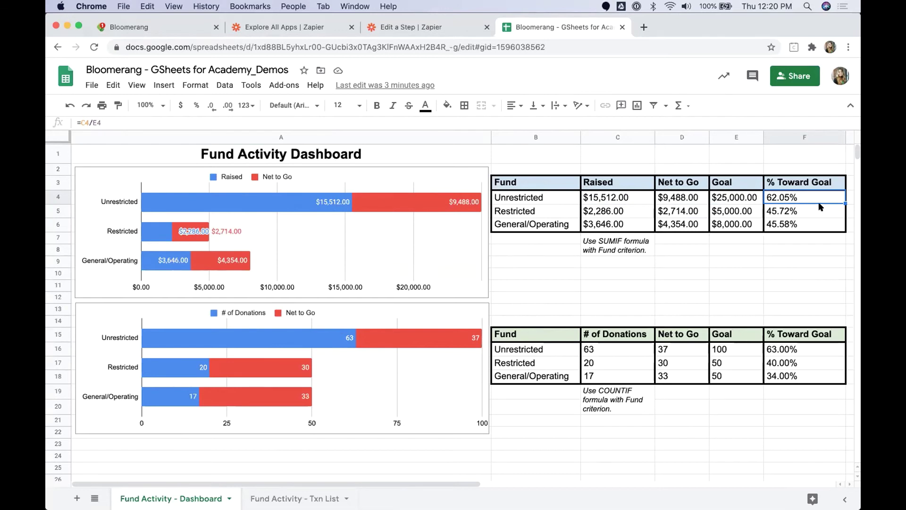
{"action": "left_click", "coordinate": [683, 198]}
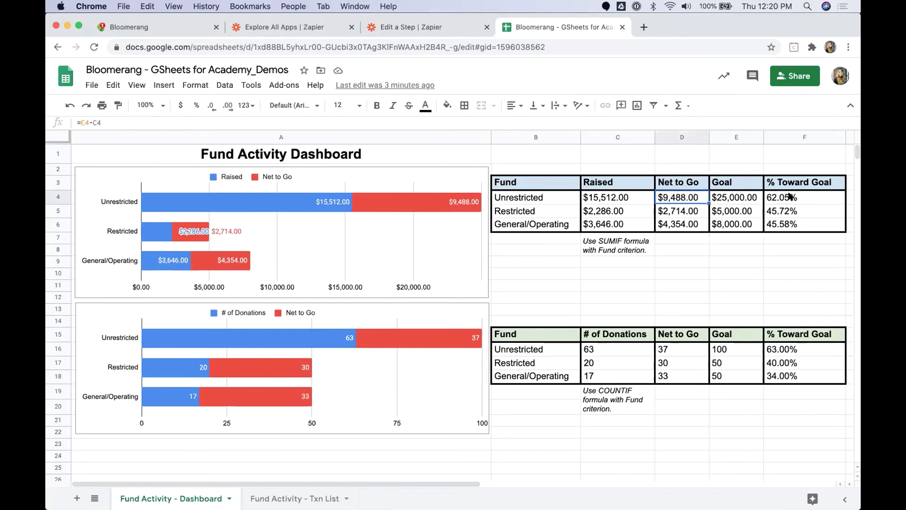
{"action": "left_click", "coordinate": [784, 197]}
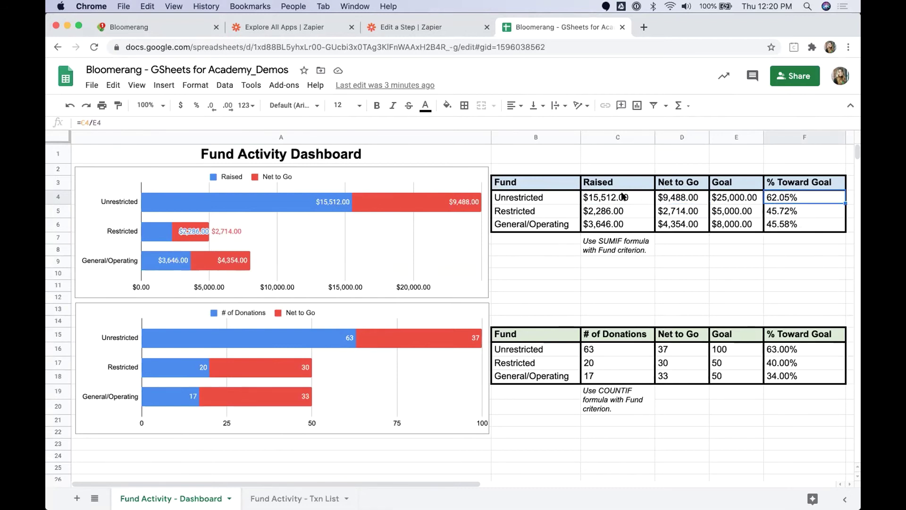
- Compare the fund criterion in the Raised column's SUMIF formulas, C4:C6, and highlight the donations table, B15:F18
{"action": "left_click", "coordinate": [623, 198]}
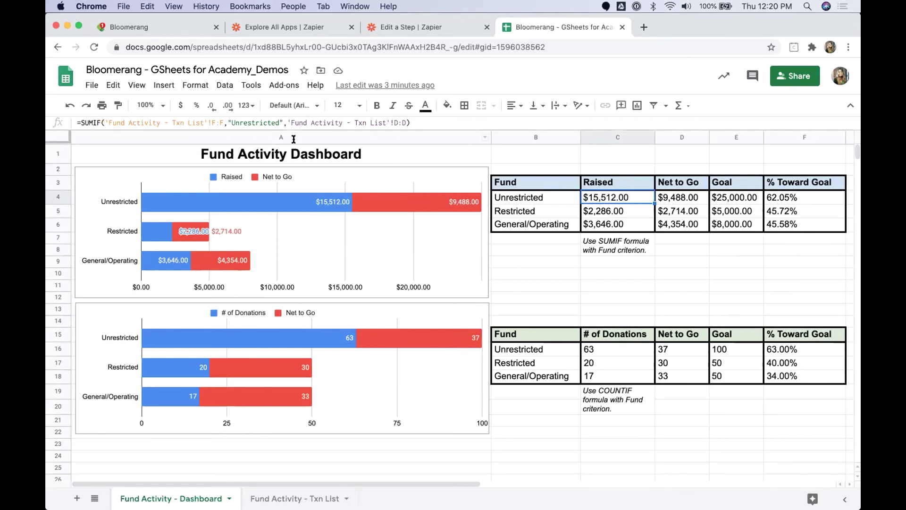
{"action": "left_click", "coordinate": [606, 211]}
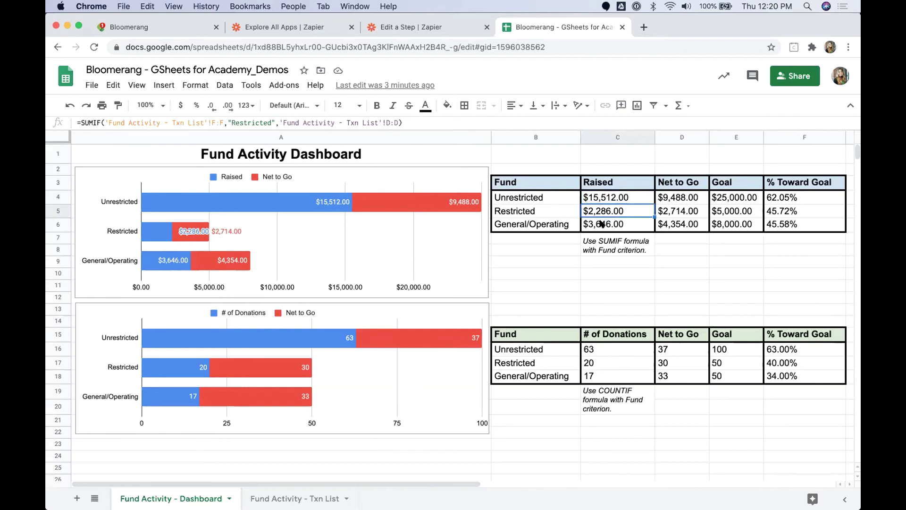
{"action": "left_click", "coordinate": [602, 224]}
{"action": "left_click", "coordinate": [603, 210]}
{"action": "left_click", "coordinate": [232, 122]}
{"action": "left_click", "coordinate": [268, 119]}
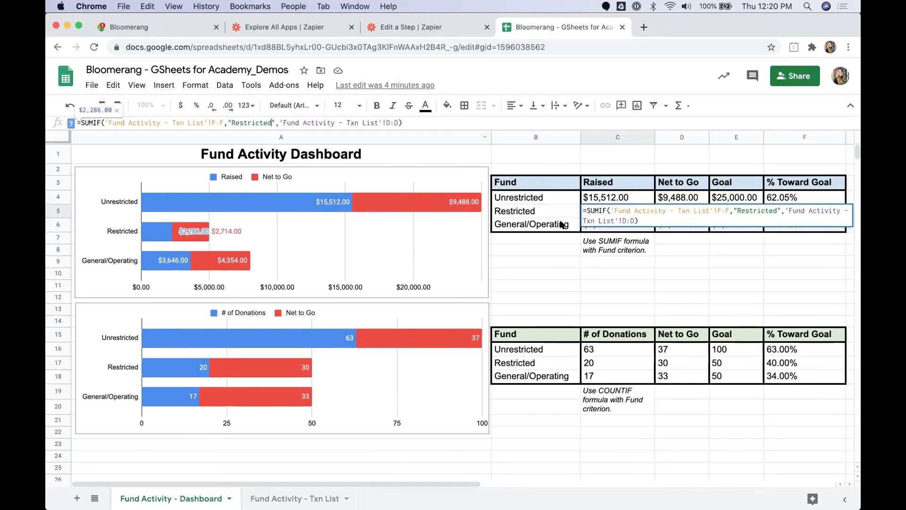
{"action": "left_click", "coordinate": [588, 235]}
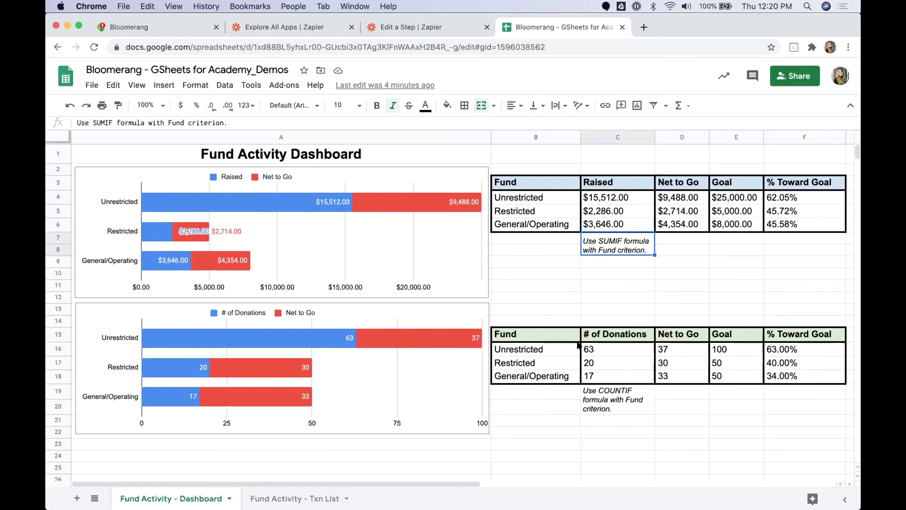
{"action": "left_click_drag", "start_coordinate": [521, 341], "coordinate": [803, 370]}
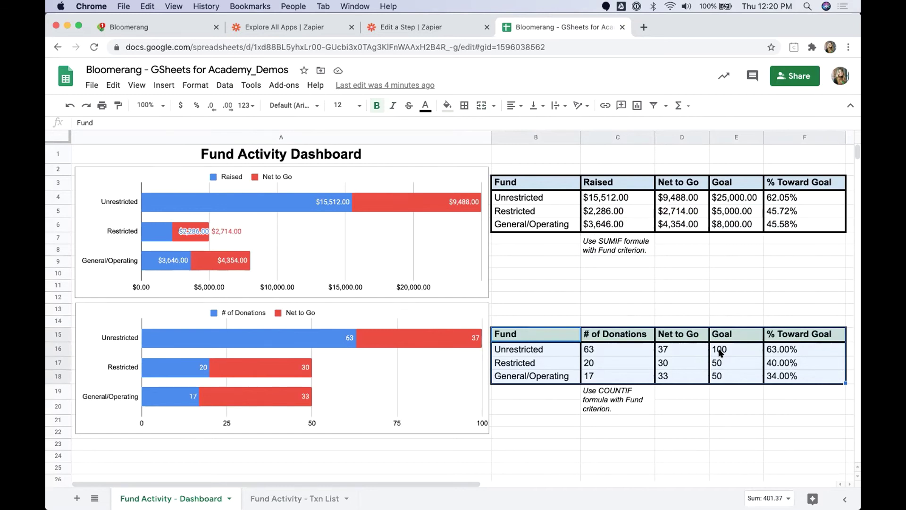
{"action": "key", "text": "ctrl+Right"}
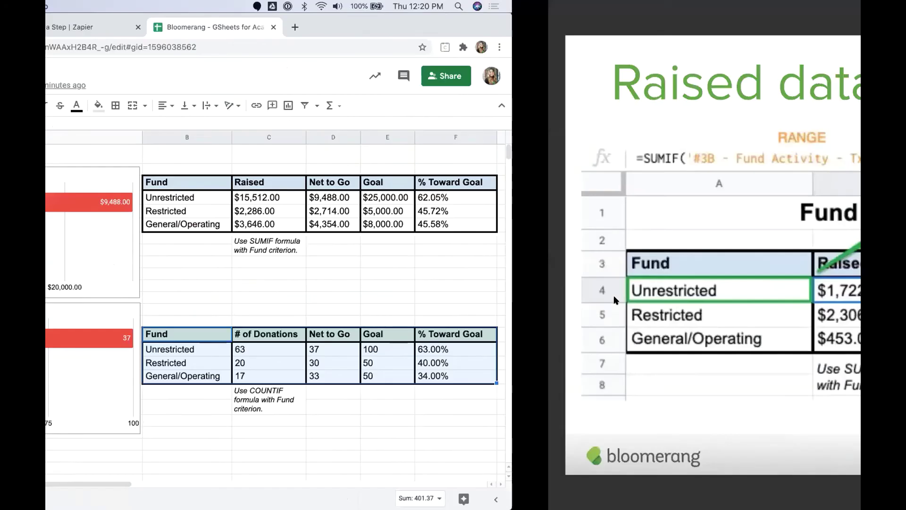
{"action": "key", "text": "Right"}
{"action": "key", "text": "Right"}
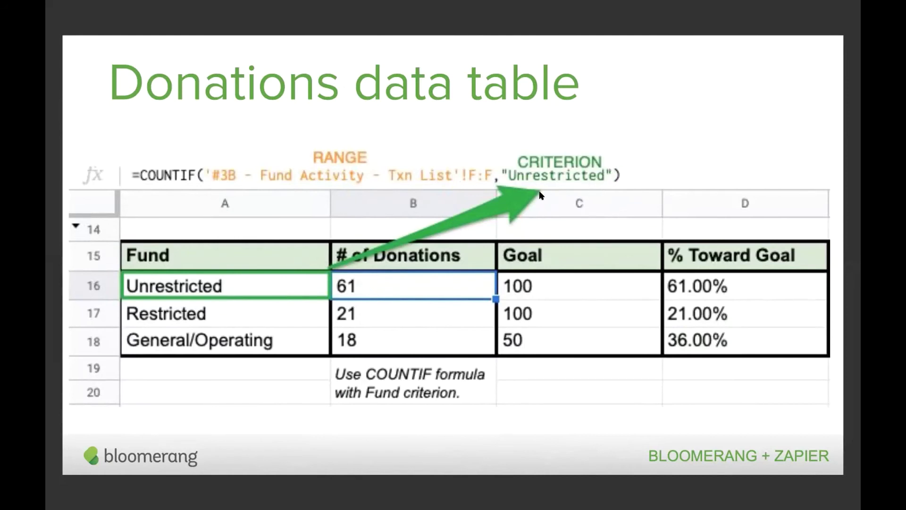
- Return to the dashboard spreadsheet and examine the donations table's COUNTIF formulas in C16:C17, the Net to Go formula in D16 and the % Toward Goal cells F16:F18
{"action": "key", "text": "ctrl+Left"}
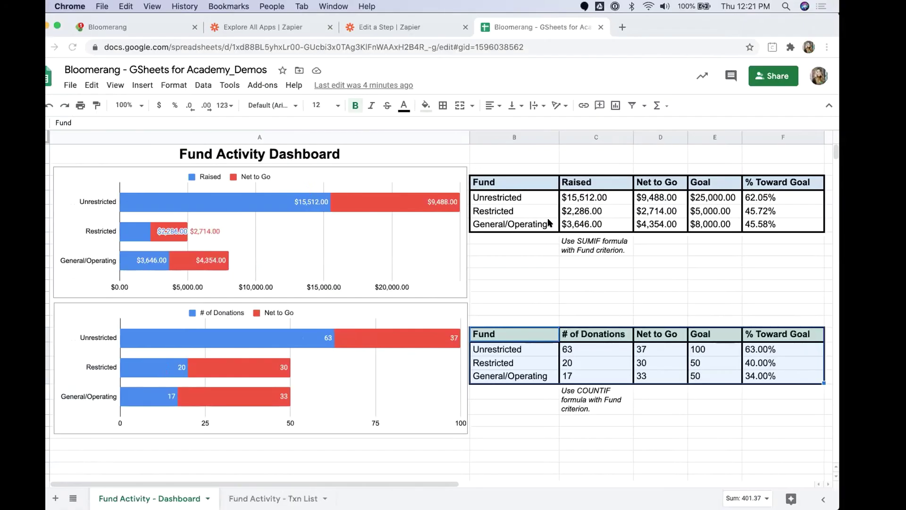
{"action": "left_click", "coordinate": [588, 348]}
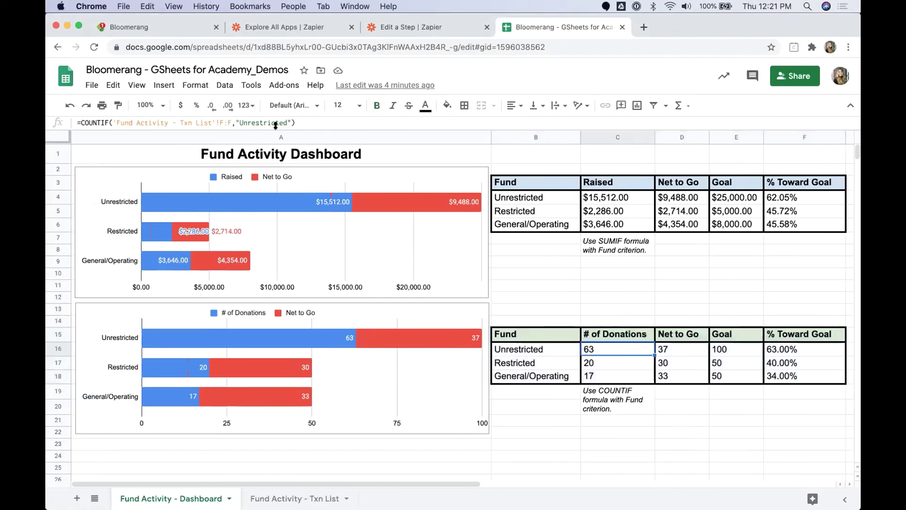
{"action": "left_click", "coordinate": [601, 360]}
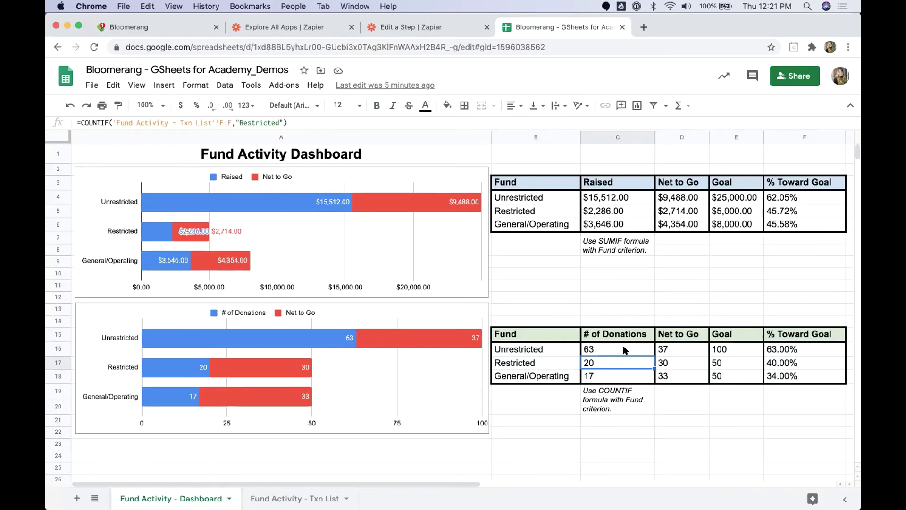
{"action": "left_click", "coordinate": [665, 350]}
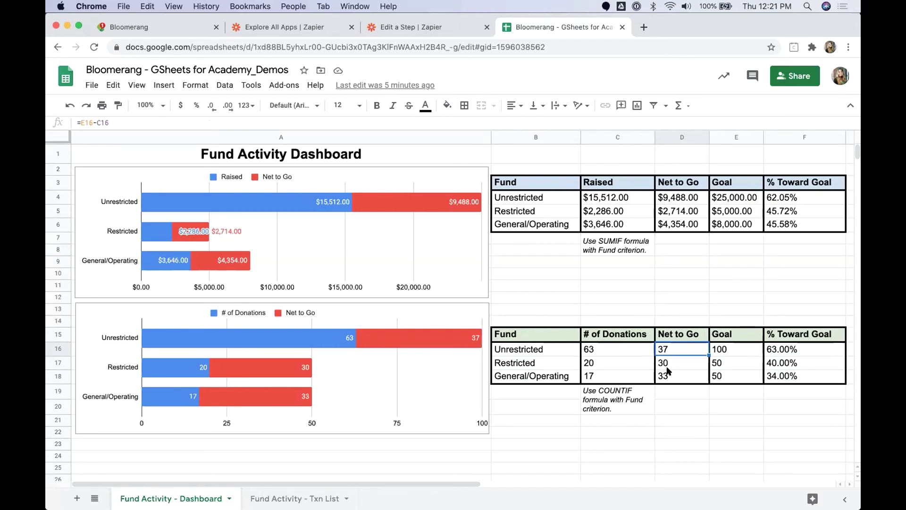
{"action": "left_click_drag", "start_coordinate": [783, 349], "coordinate": [785, 376]}
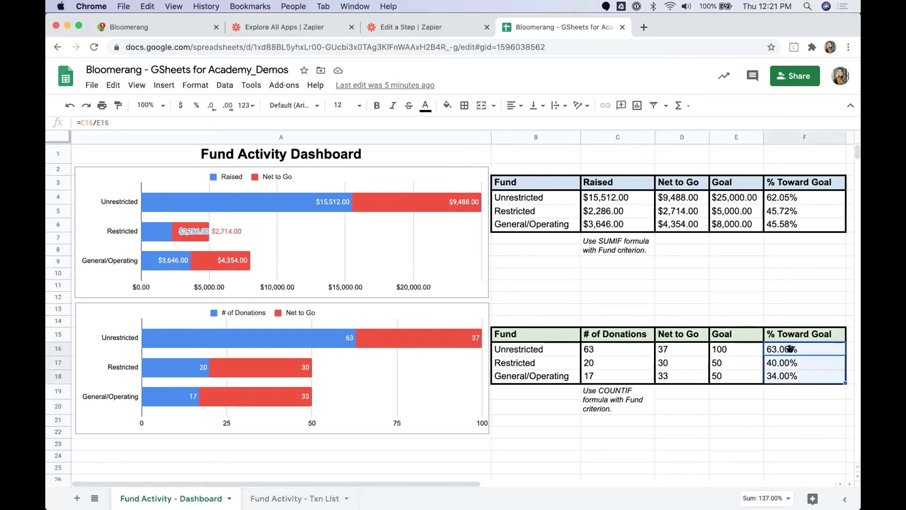
{"action": "left_click", "coordinate": [795, 392]}
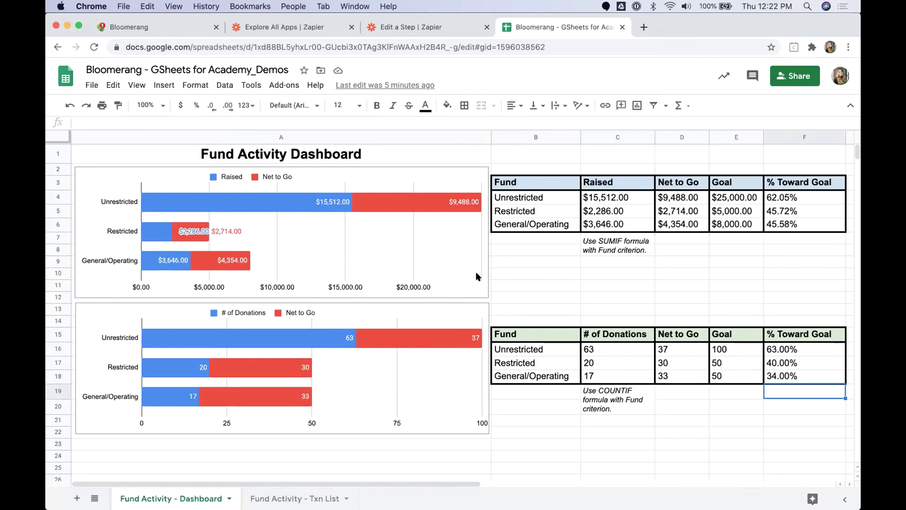
- Insert a new chart from the empty cell H3, beside the fund tables on the dashboard sheet
{"action": "left_click", "coordinate": [552, 273]}
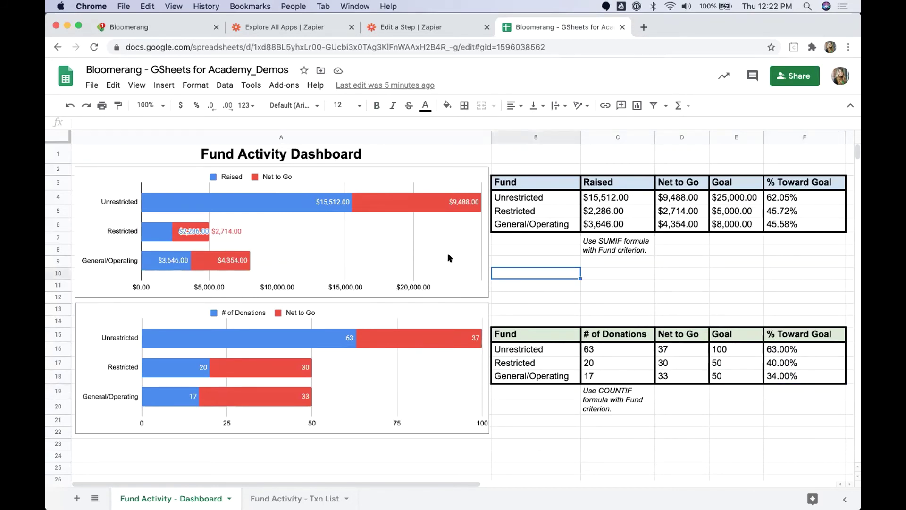
{"action": "left_click", "coordinate": [472, 258]}
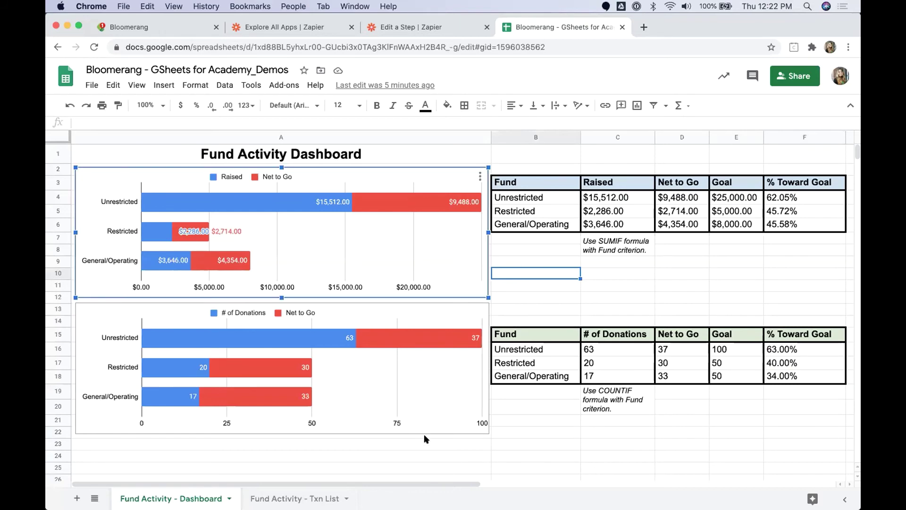
{"action": "left_click_drag", "start_coordinate": [424, 482], "coordinate": [681, 474]}
{"action": "left_click", "coordinate": [603, 249]}
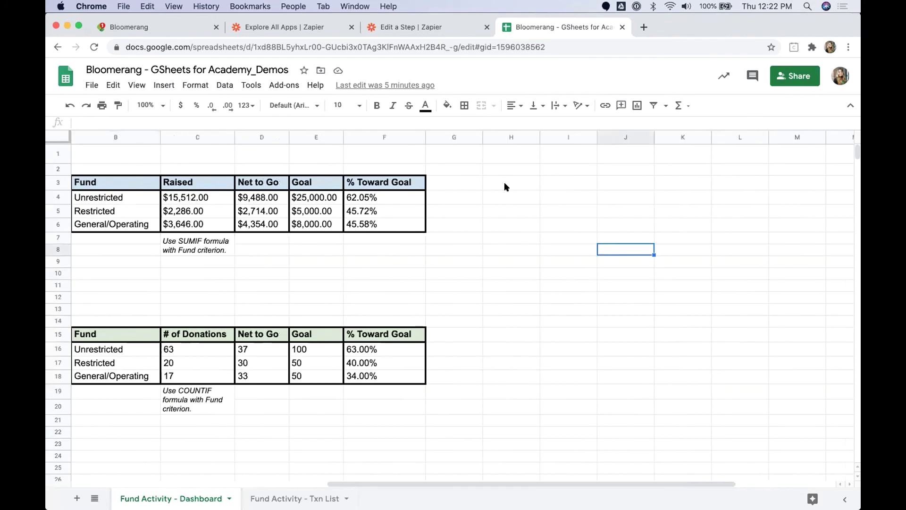
{"action": "left_click", "coordinate": [504, 183]}
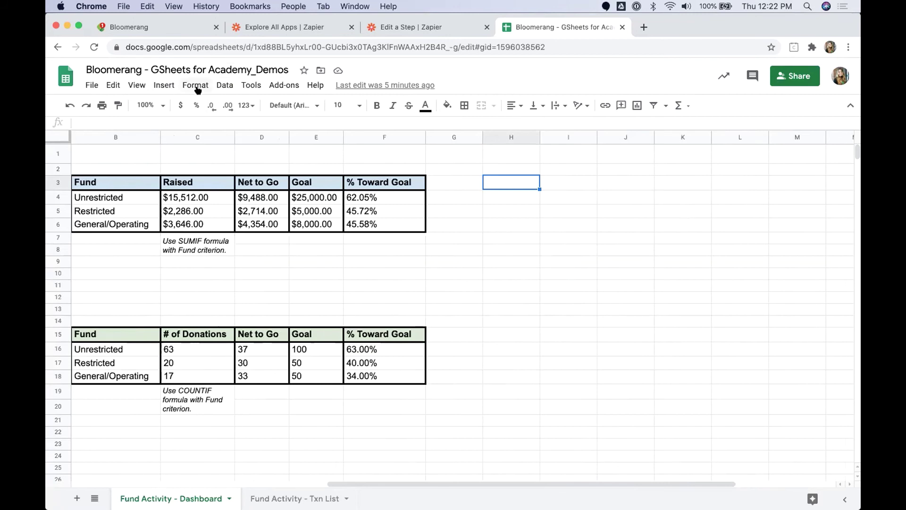
{"action": "left_click", "coordinate": [158, 86]}
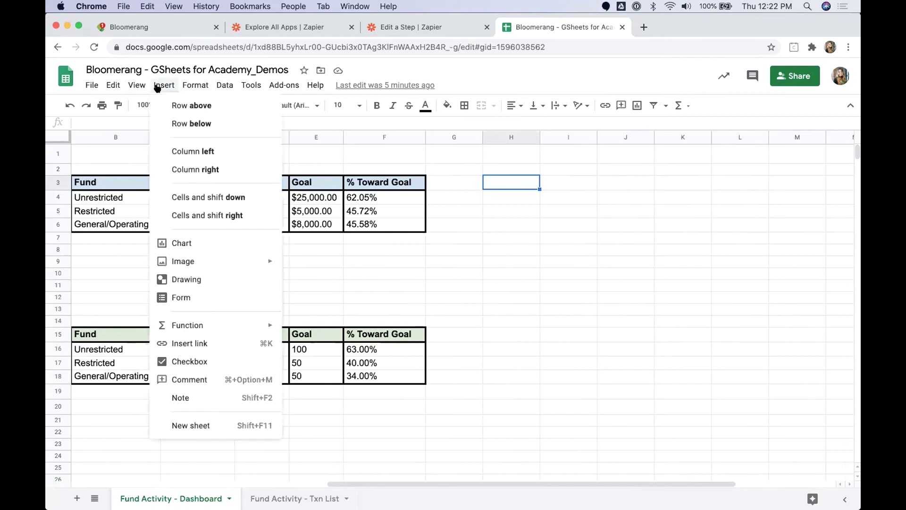
{"action": "left_click", "coordinate": [188, 243]}
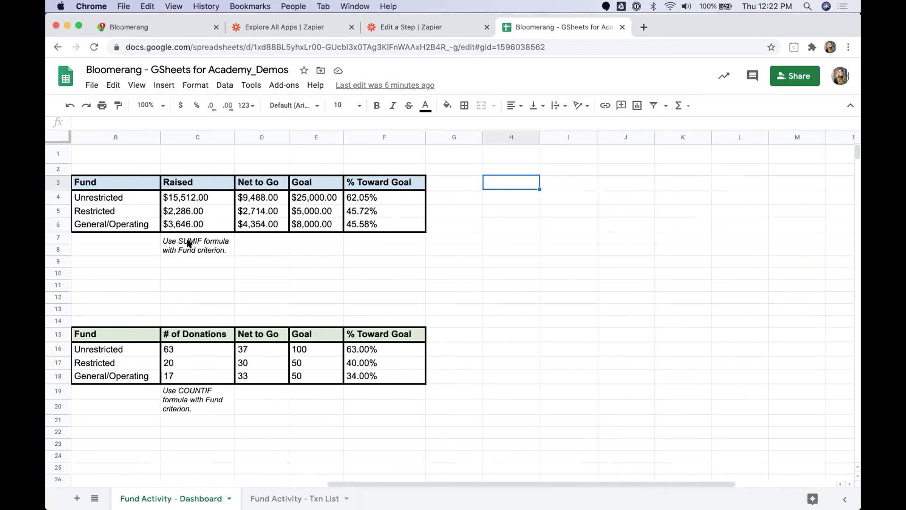
{"action": "left_click_drag", "start_coordinate": [482, 222], "coordinate": [682, 205]}
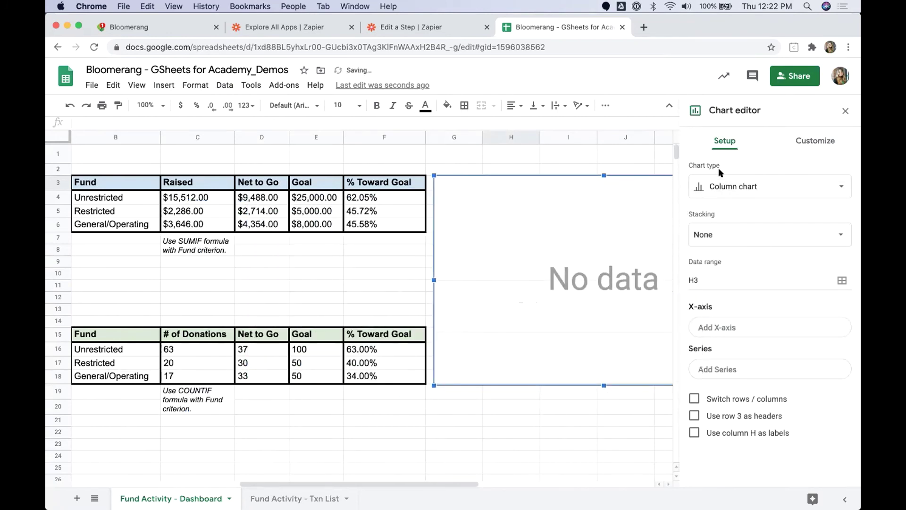
- Change the new empty chart's type to Stacked bar chart
{"action": "left_click", "coordinate": [736, 188]}
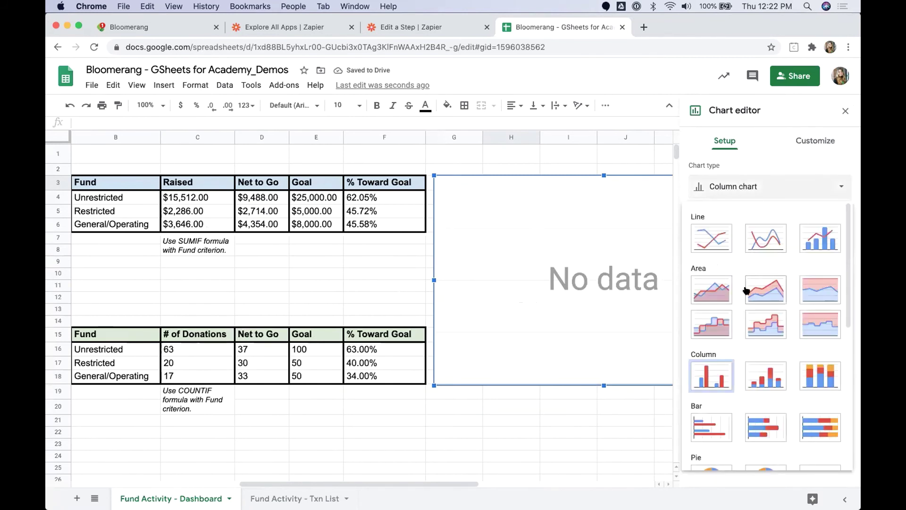
{"action": "scroll", "coordinate": [736, 359], "scroll_direction": "down", "scroll_amount": 1}
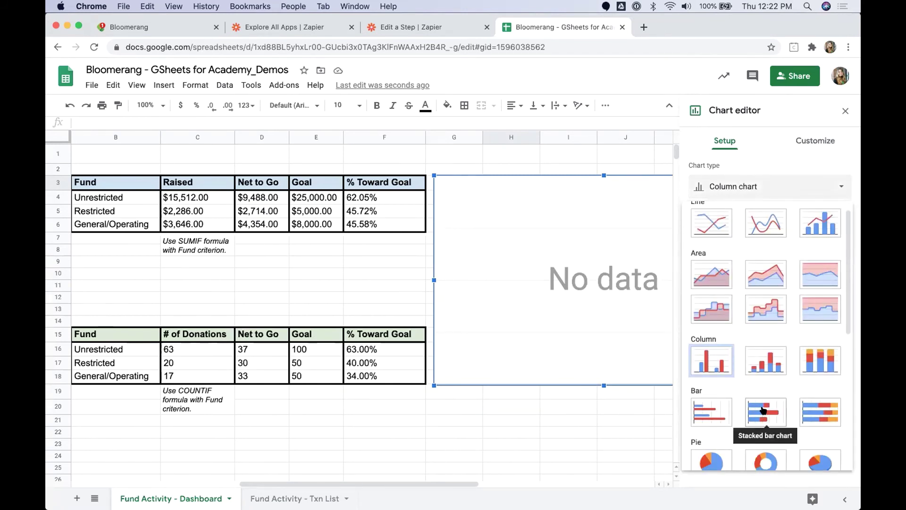
{"action": "left_click", "coordinate": [765, 410]}
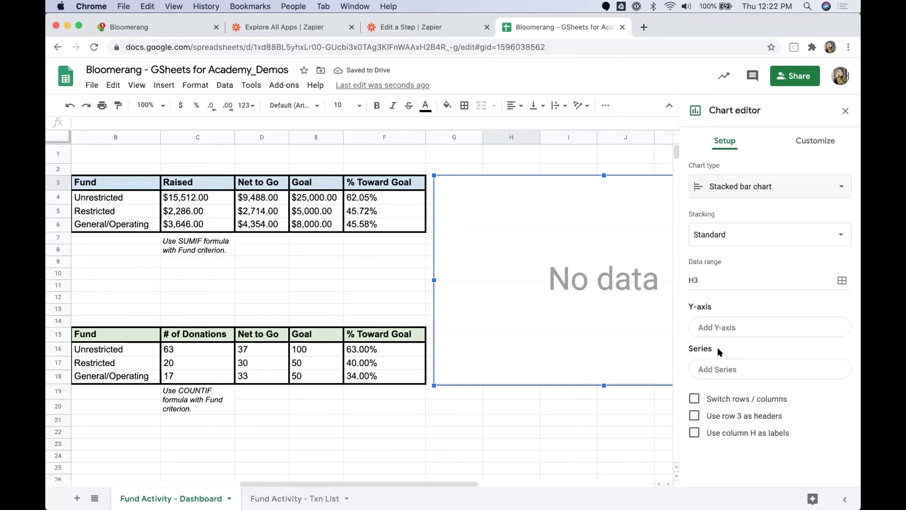
- Add the Raised amounts in C4:C6 as a series of the new chart
{"action": "left_click", "coordinate": [718, 364]}
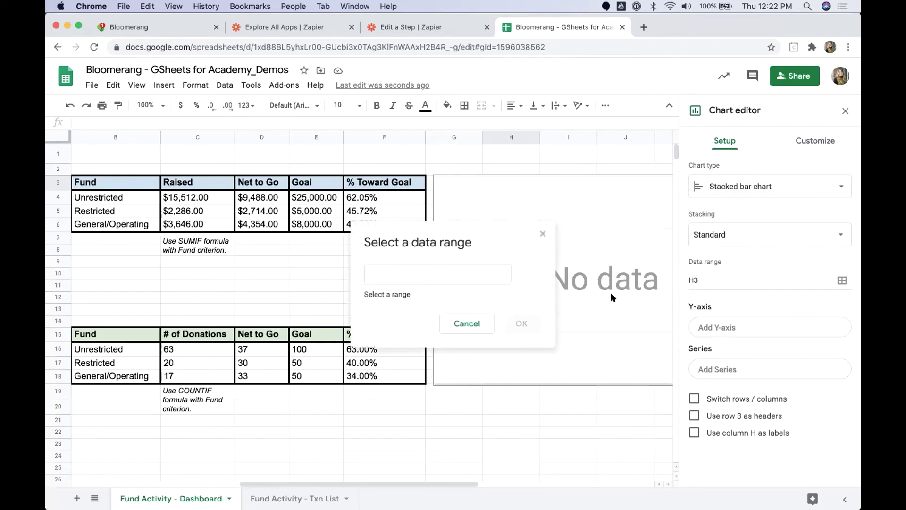
{"action": "left_click", "coordinate": [188, 193]}
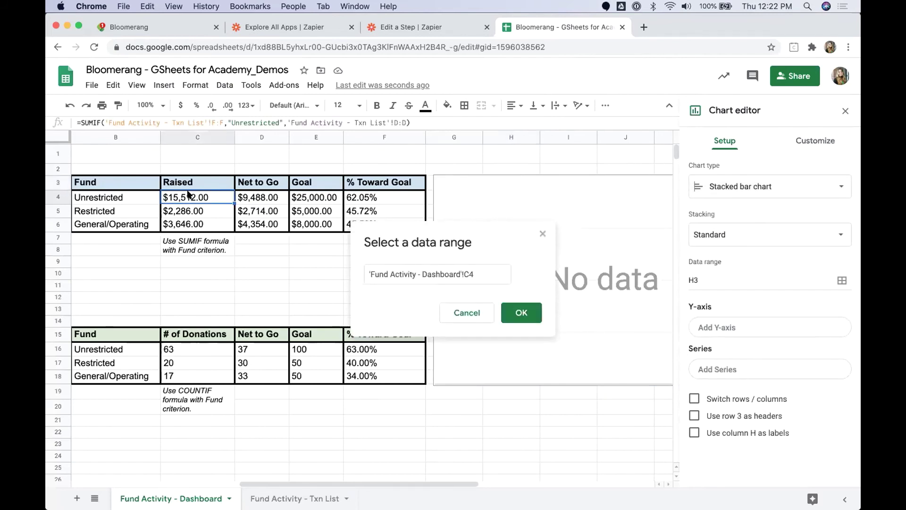
{"action": "left_click_drag", "start_coordinate": [187, 196], "coordinate": [187, 225]}
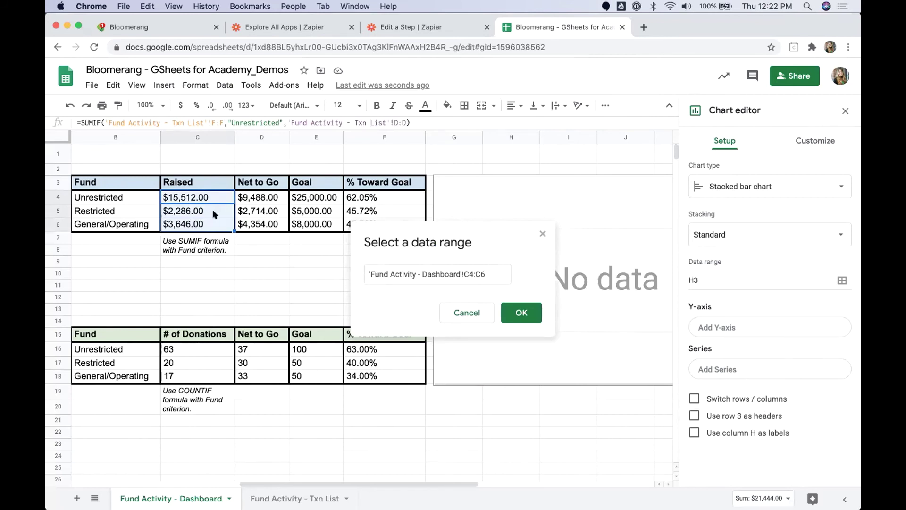
{"action": "left_click", "coordinate": [524, 312]}
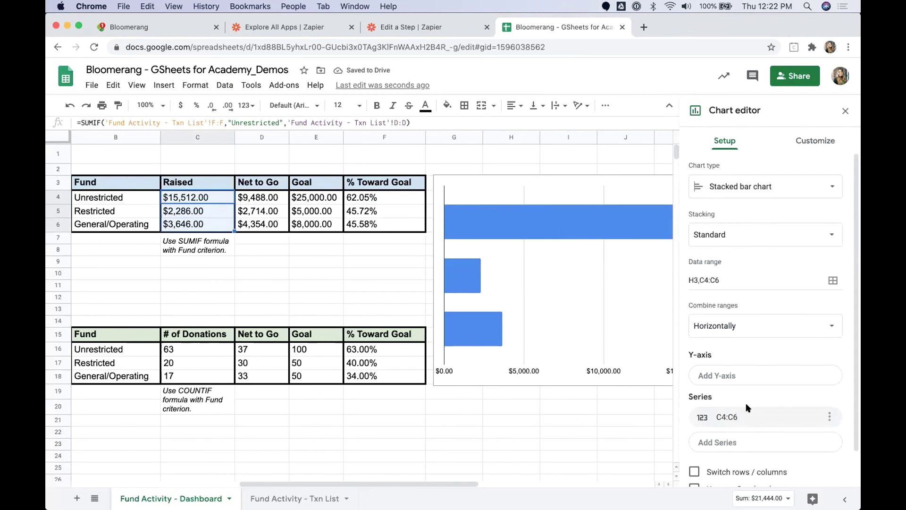
- Try to add the Net to Go column as a second series of the new chart
{"action": "scroll", "coordinate": [745, 380], "scroll_direction": "down", "scroll_amount": 1}
{"action": "left_click", "coordinate": [735, 421]}
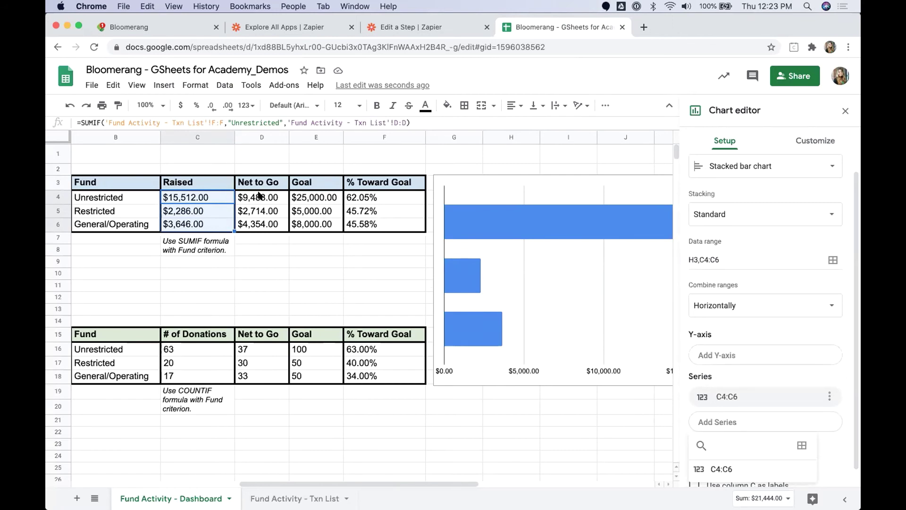
{"action": "left_click", "coordinate": [259, 195]}
{"action": "left_click", "coordinate": [196, 197]}
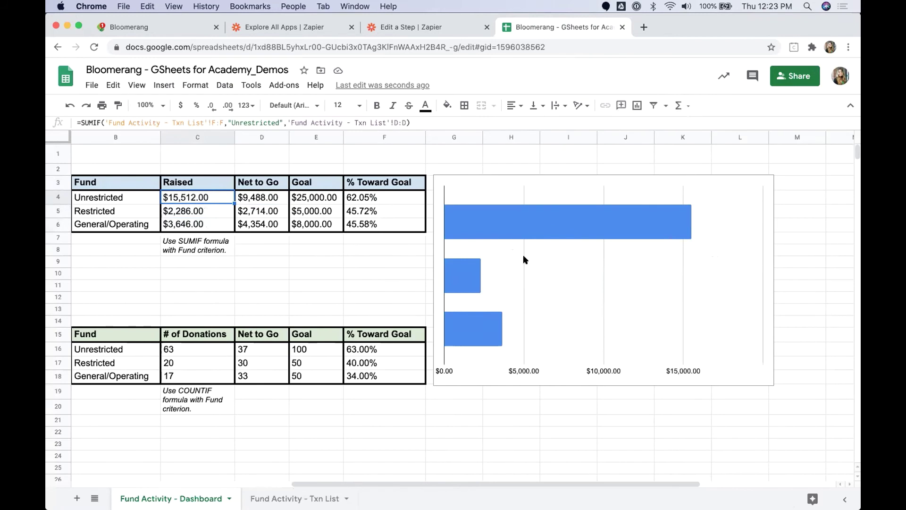
- Reopen the new chart's setup and try to add the Net to Go amounts in D4:D6 as a series
{"action": "left_click", "coordinate": [713, 268]}
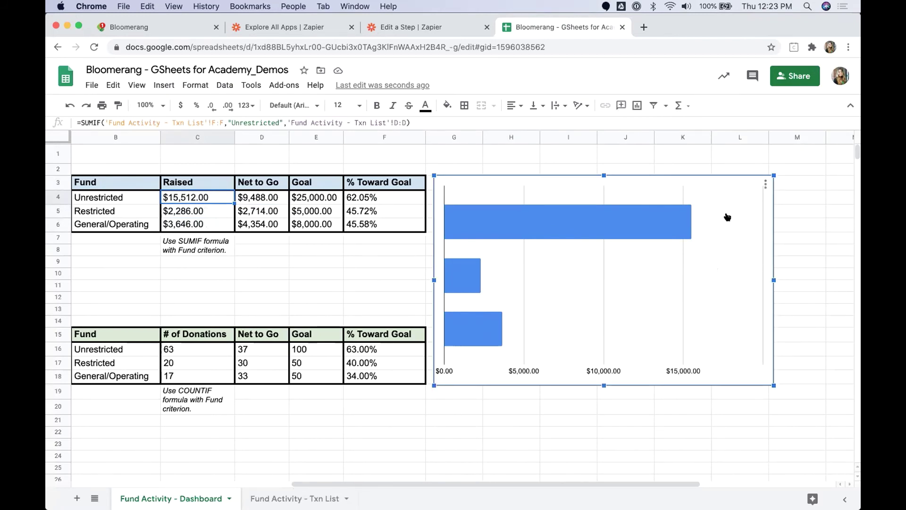
{"action": "double_click", "coordinate": [764, 184]}
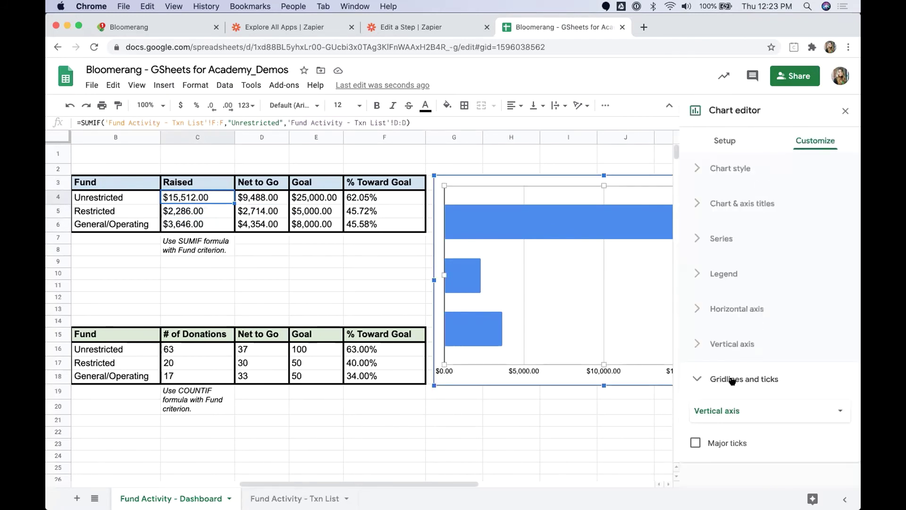
{"action": "left_click", "coordinate": [723, 140]}
{"action": "scroll", "coordinate": [748, 359], "scroll_direction": "down", "scroll_amount": 1}
{"action": "left_click", "coordinate": [734, 405]}
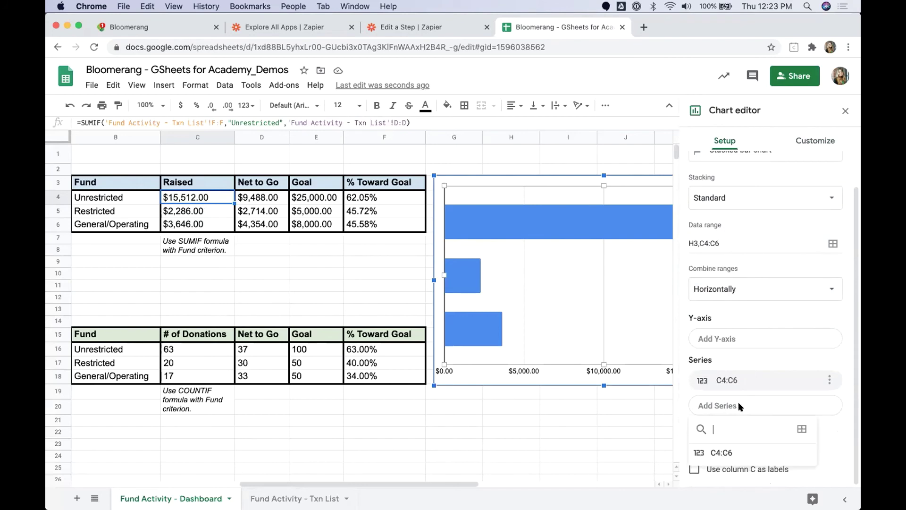
{"action": "left_click_drag", "start_coordinate": [277, 197], "coordinate": [275, 224]}
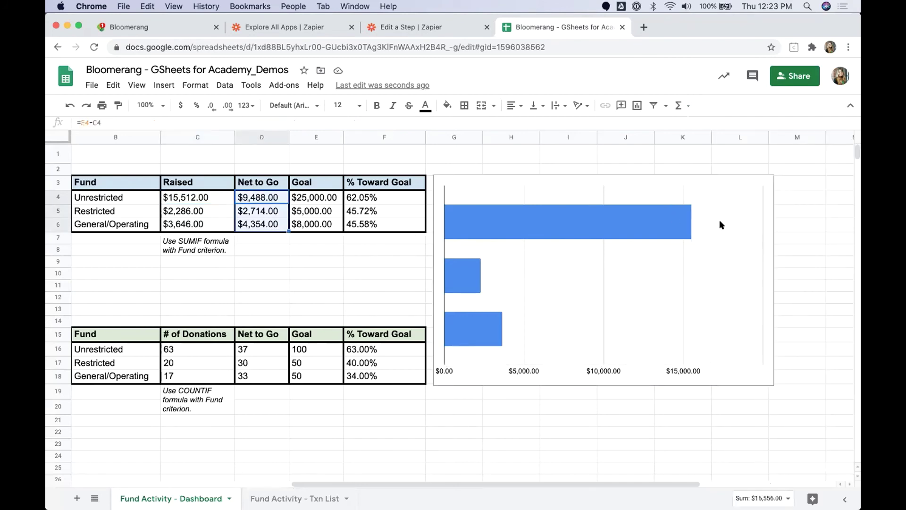
- Edit the new chart again and retry adding a Net to Go series with D4:D6 already selected, leaving the chart editor
{"action": "left_click", "coordinate": [766, 184]}
{"action": "left_click", "coordinate": [765, 184]}
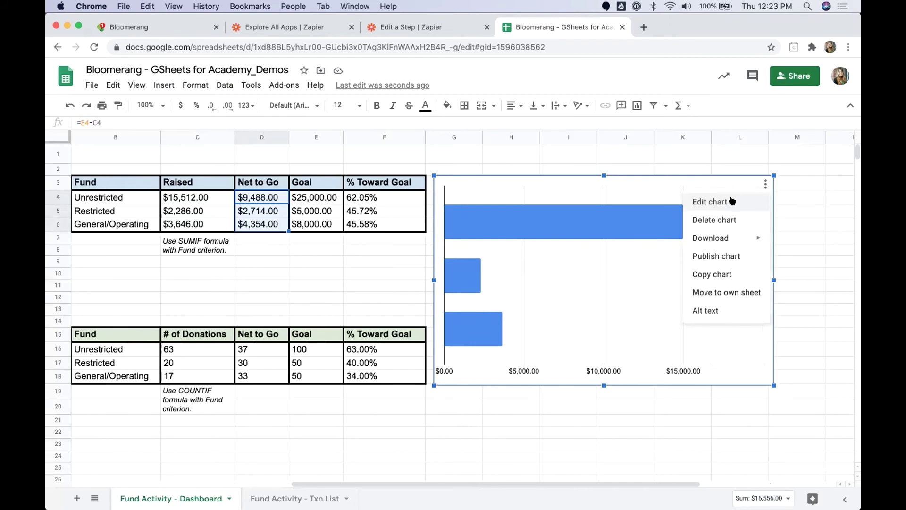
{"action": "left_click", "coordinate": [733, 201]}
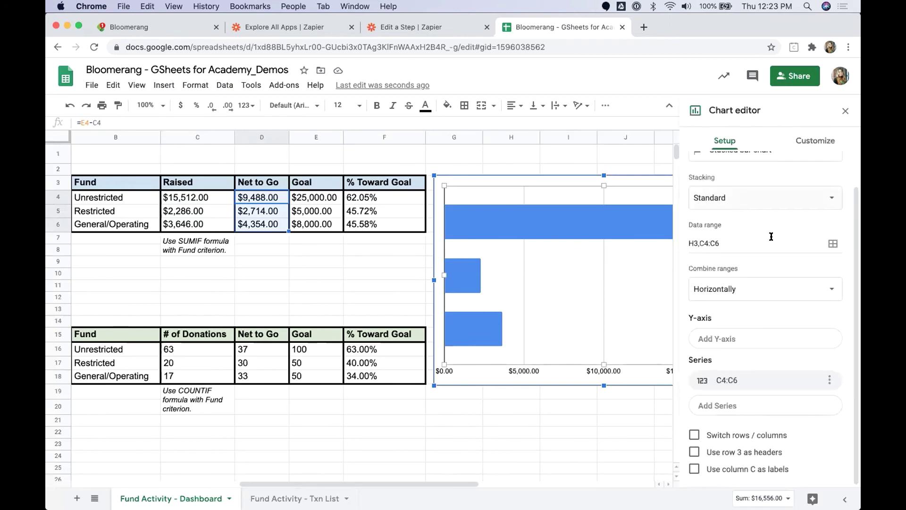
{"action": "left_click", "coordinate": [731, 406]}
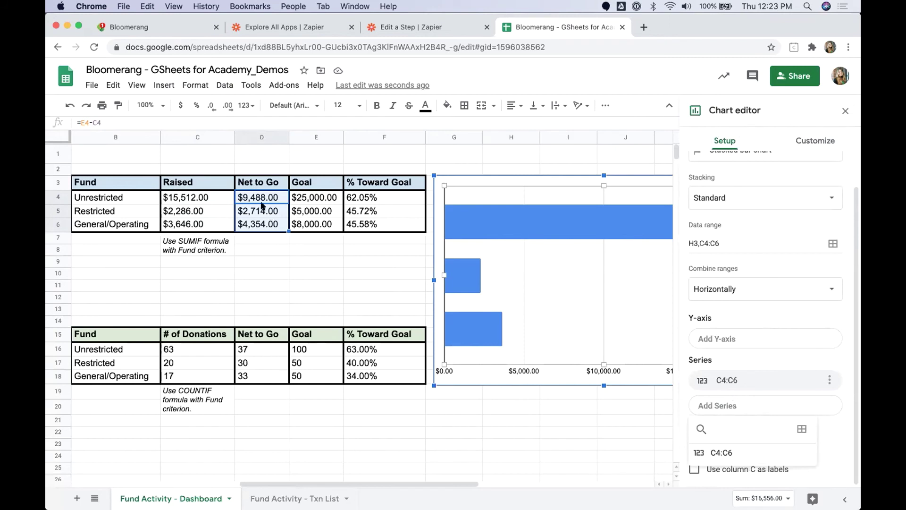
{"action": "key", "text": "Escape"}
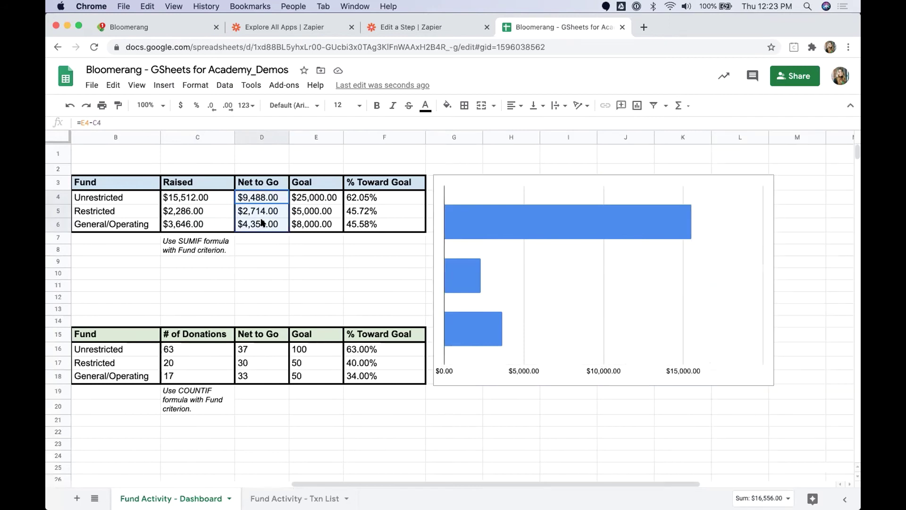
- Open the existing Raised and Net to Go chart for editing and examine its data range, Y-axis and series setup against its bars
{"action": "left_click_drag", "start_coordinate": [540, 484], "coordinate": [338, 482]}
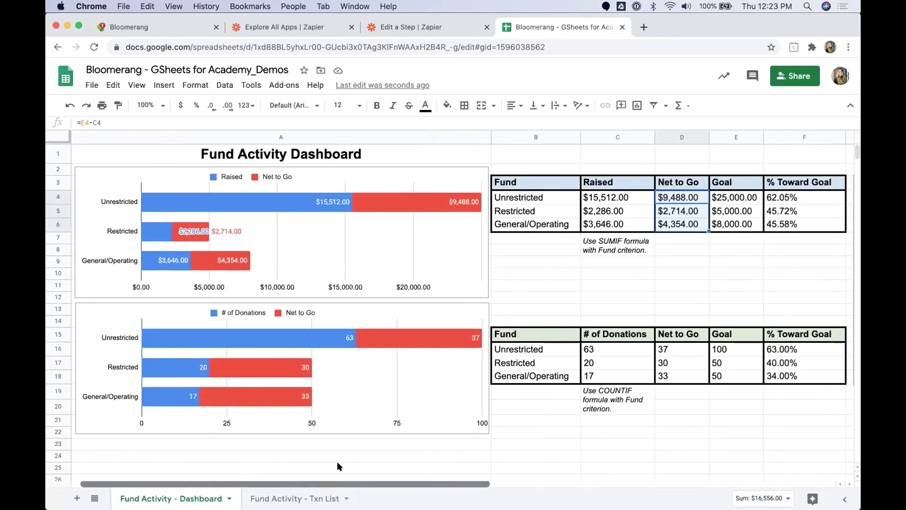
{"action": "left_click", "coordinate": [459, 181]}
{"action": "left_click", "coordinate": [480, 176]}
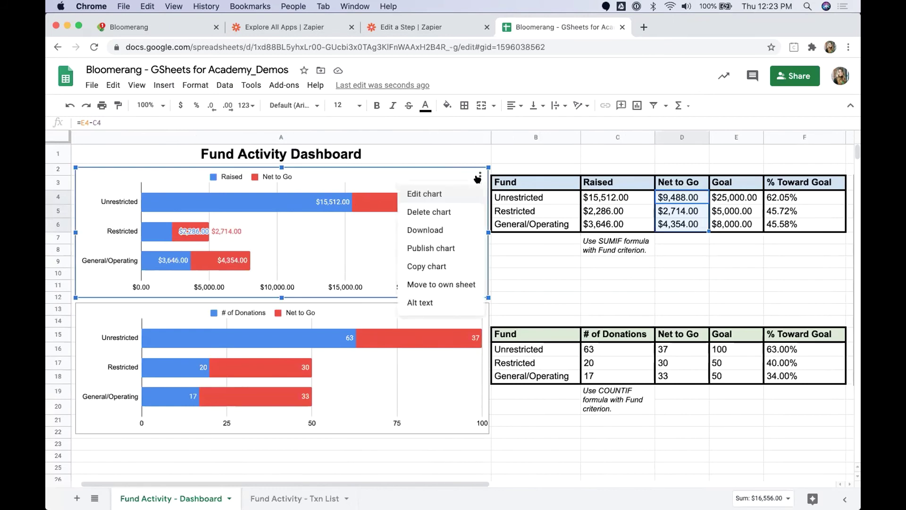
{"action": "left_click", "coordinate": [457, 195]}
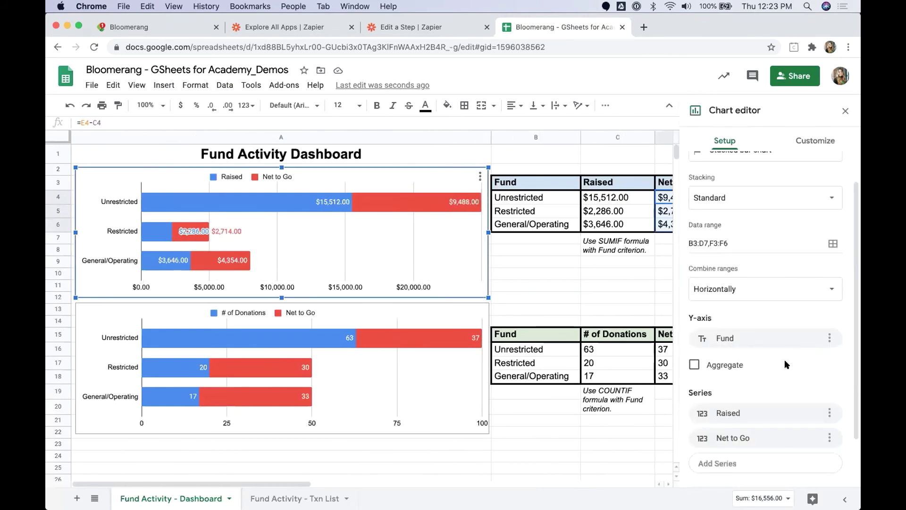
{"action": "scroll", "coordinate": [784, 359], "scroll_direction": "down", "scroll_amount": 1}
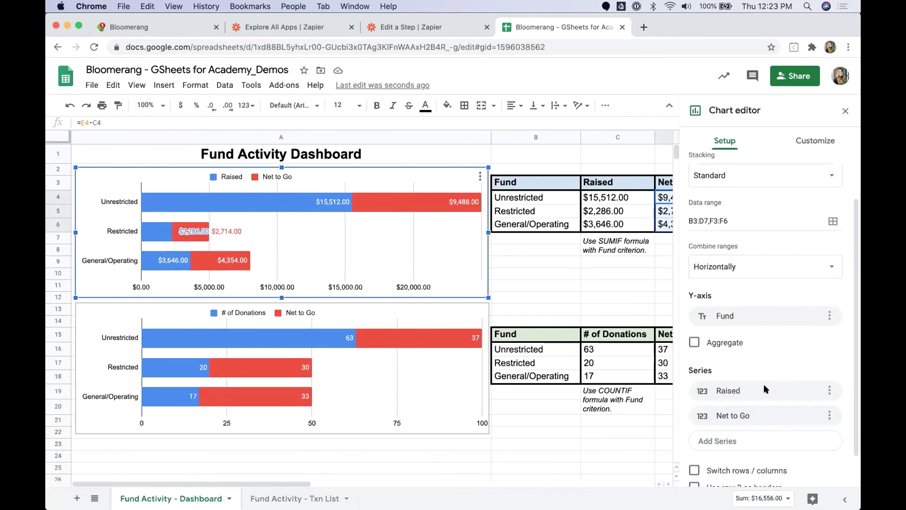
{"action": "left_click", "coordinate": [333, 200]}
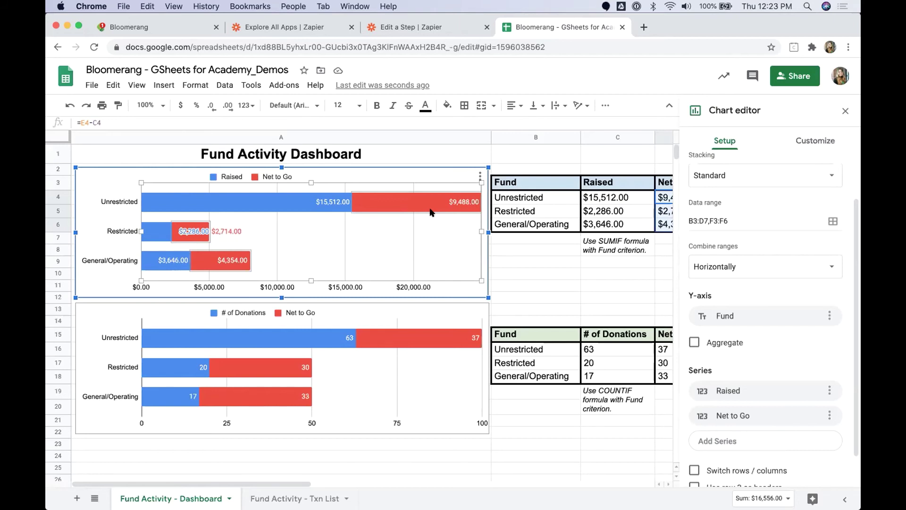
- Close the chart editor and inspect the Unrestricted fund's Raised and # of Donations formulas on the dashboard
{"action": "left_click", "coordinate": [436, 291]}
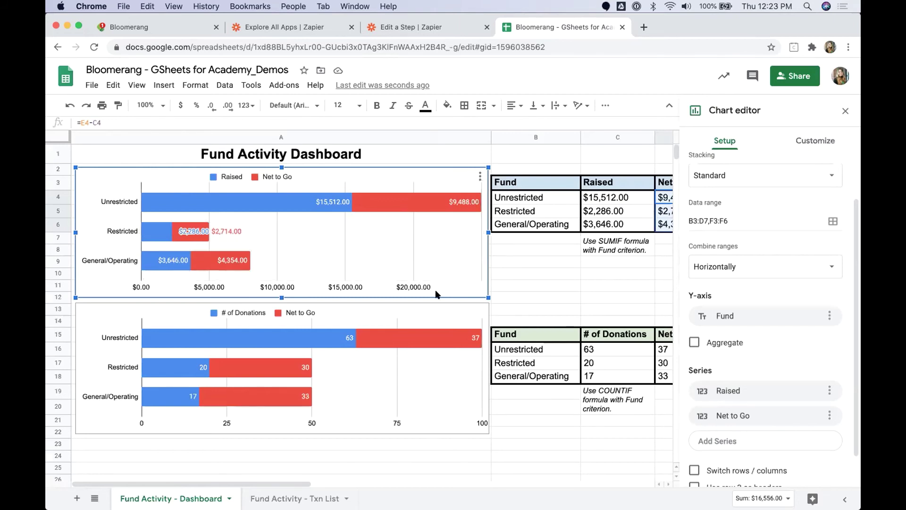
{"action": "left_click", "coordinate": [845, 109]}
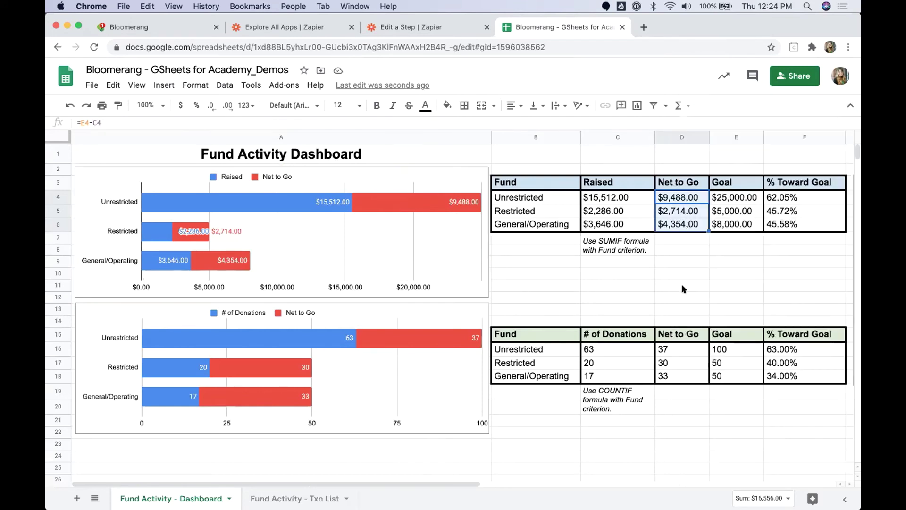
{"action": "left_click", "coordinate": [681, 285]}
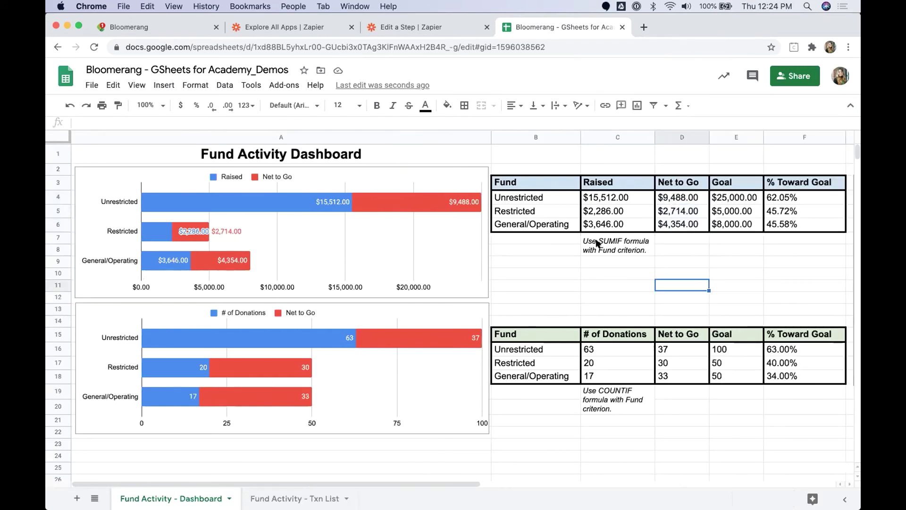
{"action": "left_click", "coordinate": [592, 198]}
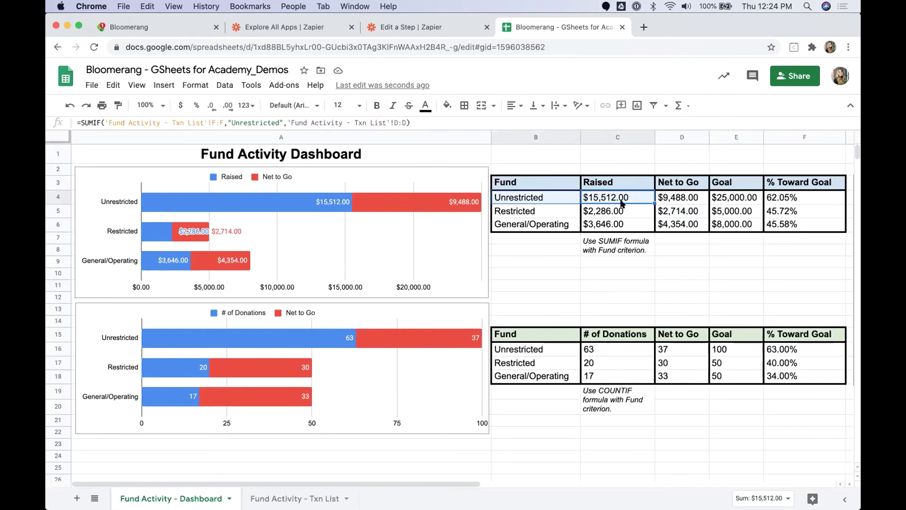
{"action": "left_click", "coordinate": [587, 350]}
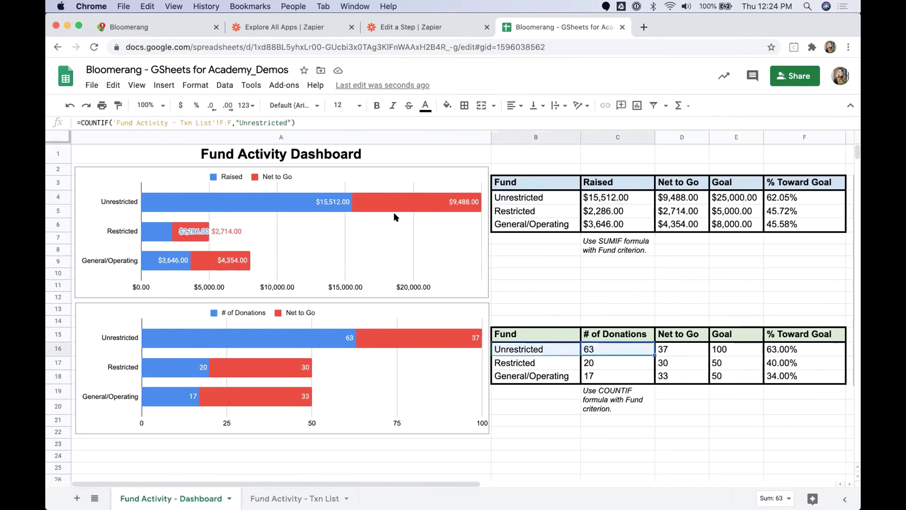
- Switch to Bloomerang and start a new donation for the open constituent, with amount $1,000.00 and fund Unrestricted
{"action": "left_click", "coordinate": [170, 28]}
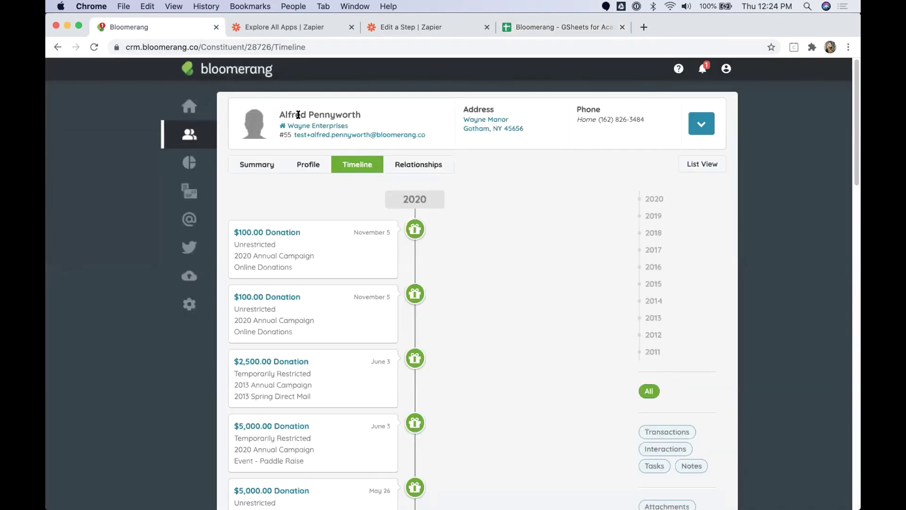
{"action": "left_click", "coordinate": [701, 124]}
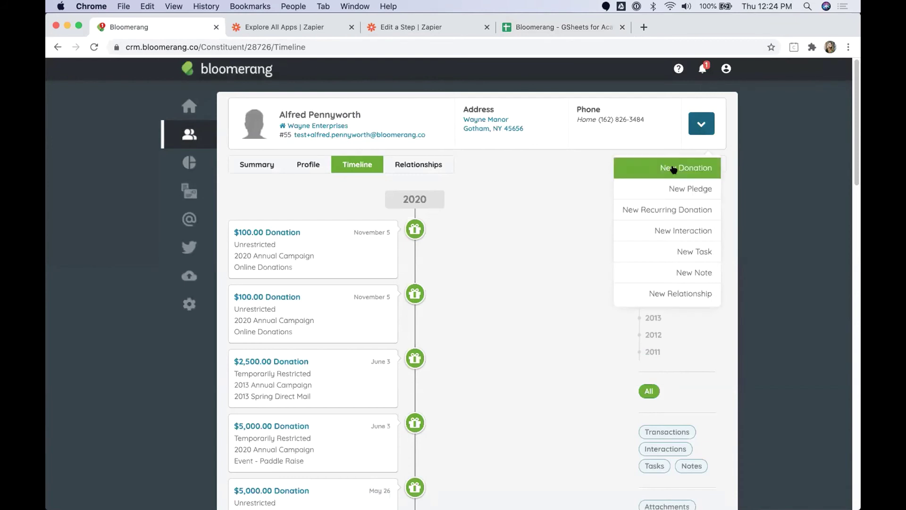
{"action": "left_click", "coordinate": [673, 169]}
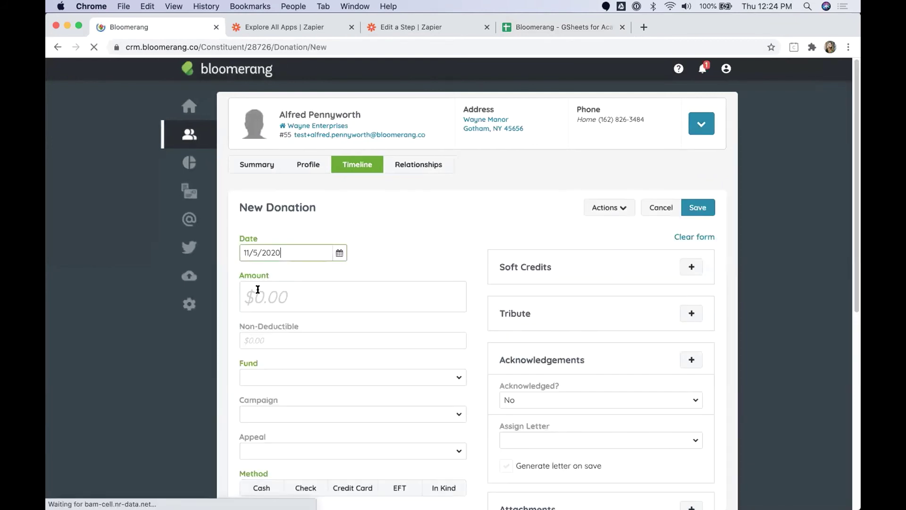
{"action": "left_click", "coordinate": [256, 292]}
{"action": "type", "text": "1."}
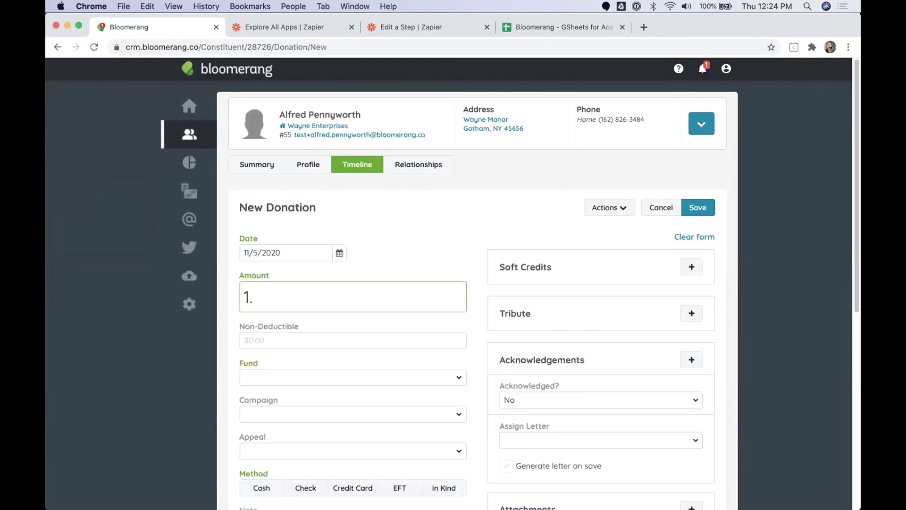
{"action": "type", "text": "000.00"}
{"action": "left_click", "coordinate": [269, 376]}
{"action": "left_click", "coordinate": [281, 433]}
- Give the donation the 2020 Annual Campaign, the Online Donations appeal and the Cash method, and save it
{"action": "scroll", "coordinate": [326, 330], "scroll_direction": "down", "scroll_amount": 2}
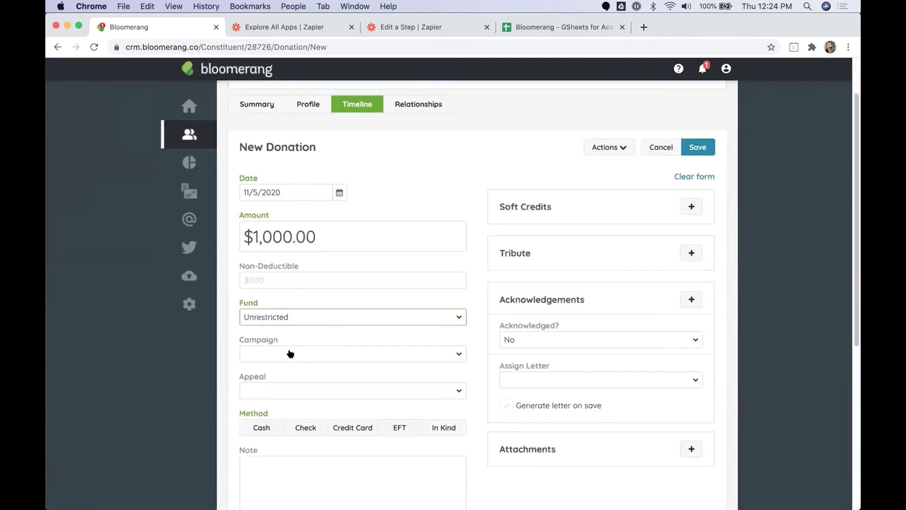
{"action": "left_click", "coordinate": [290, 353]}
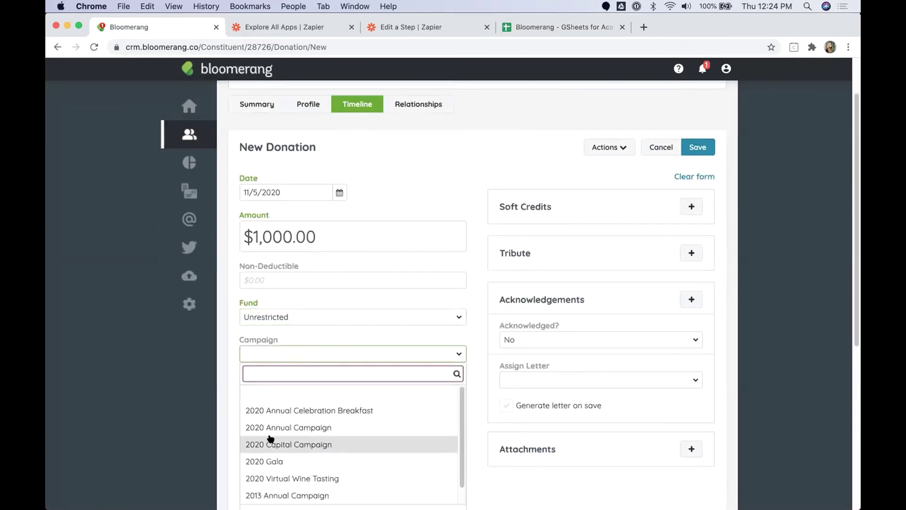
{"action": "left_click", "coordinate": [280, 428]}
{"action": "left_click", "coordinate": [269, 389]}
{"action": "scroll", "coordinate": [293, 446], "scroll_direction": "down", "scroll_amount": 3}
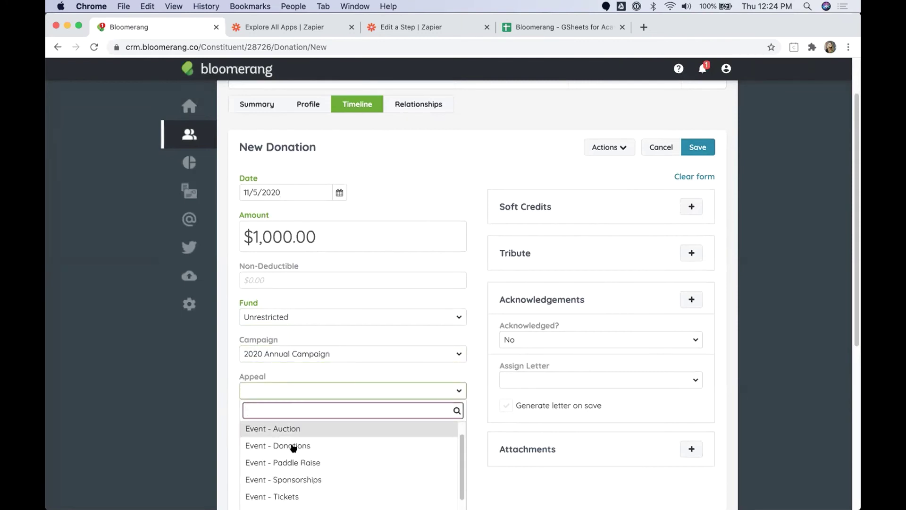
{"action": "left_click", "coordinate": [277, 481]}
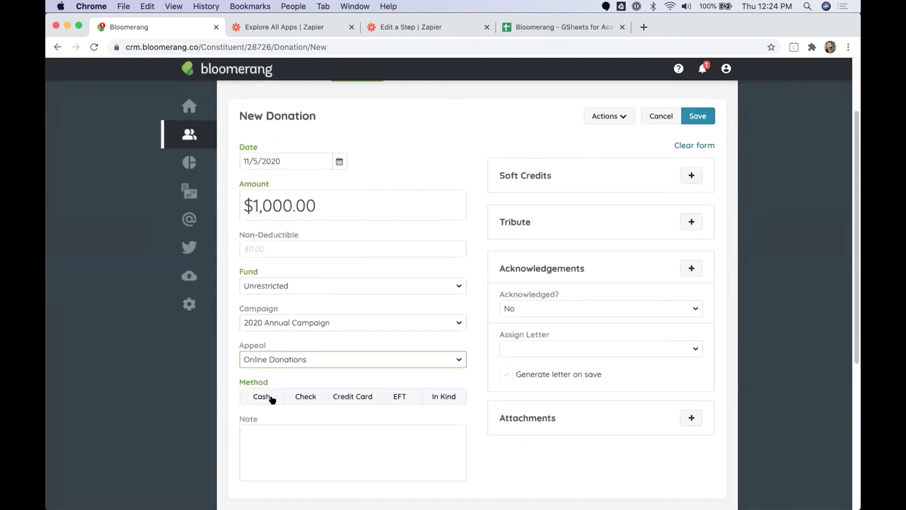
{"action": "left_click", "coordinate": [279, 396]}
{"action": "left_click", "coordinate": [700, 119]}
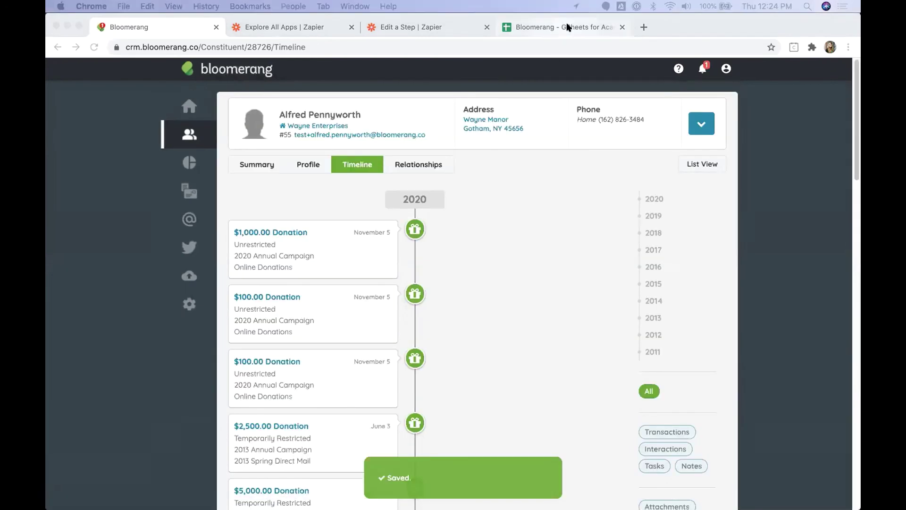
- Switch back to the Google Sheets file and check the Fund Activity - Txn List sheet for the new $1,000.00 donation
{"action": "left_click", "coordinate": [568, 27]}
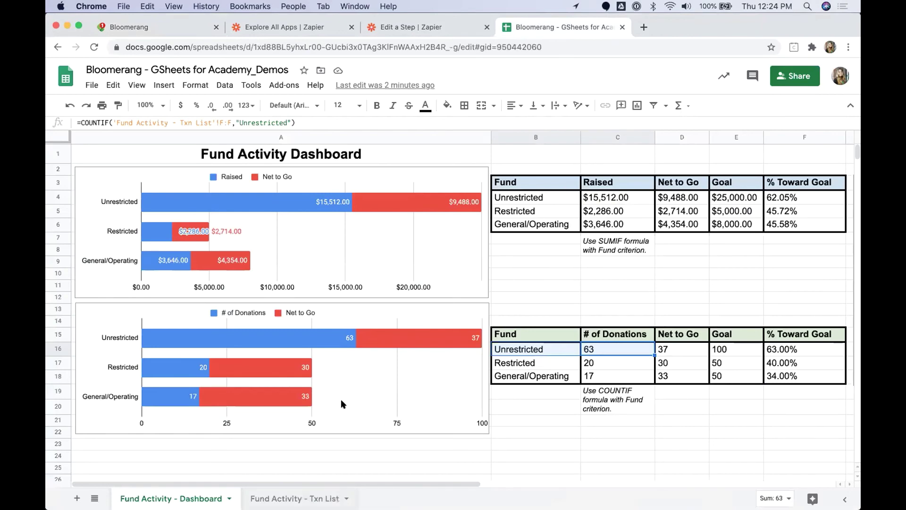
{"action": "key", "text": "alt+Down"}
{"action": "left_click", "coordinate": [268, 445]}
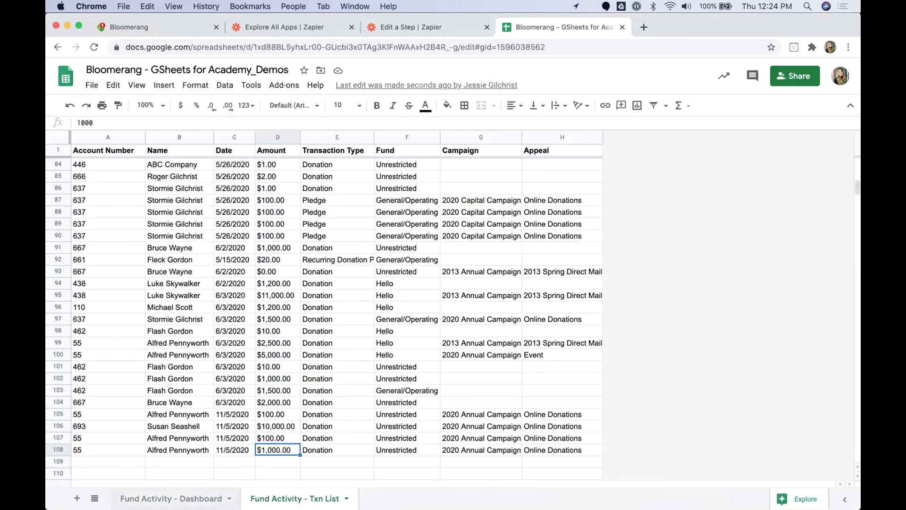
- Return to the dashboard sheet and review the Unrestricted rows of the amount and donation-count tables against the charts
{"action": "key", "text": "alt+Up"}
{"action": "left_click", "coordinate": [603, 200]}
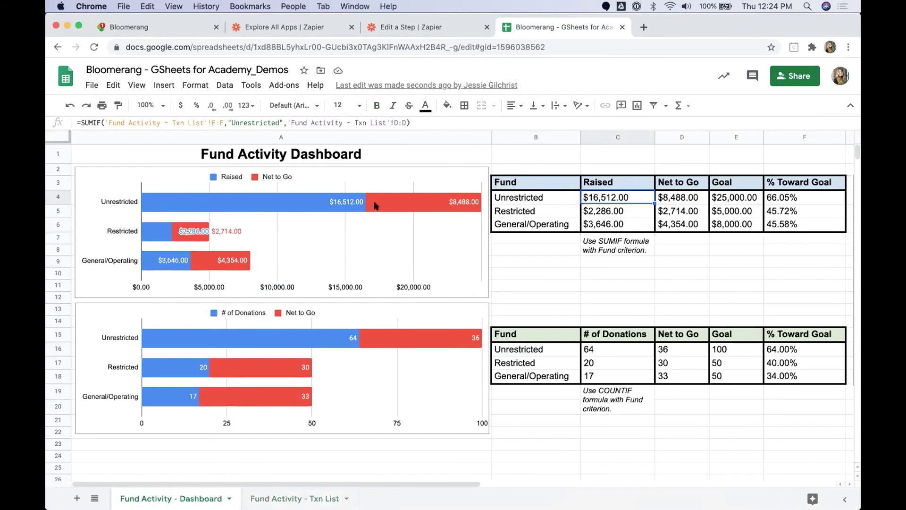
{"action": "left_click", "coordinate": [667, 200]}
{"action": "left_click", "coordinate": [791, 202]}
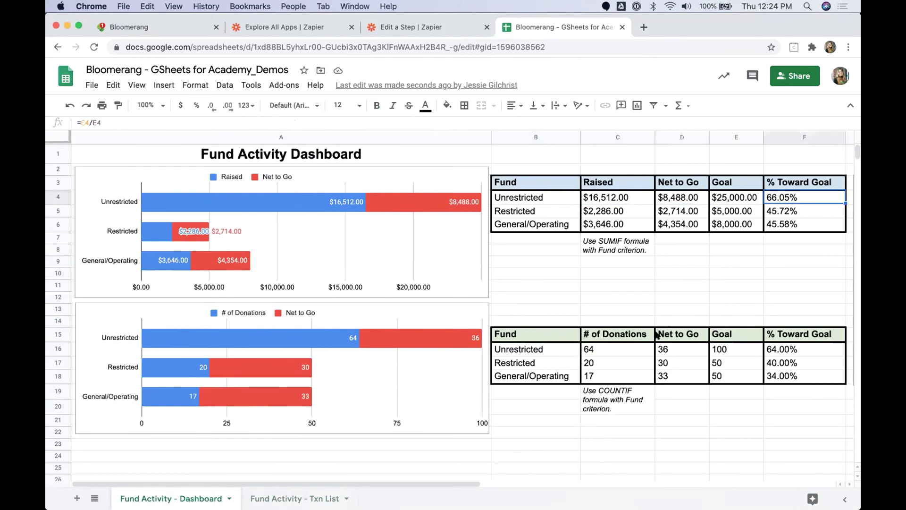
{"action": "left_click_drag", "start_coordinate": [519, 349], "coordinate": [777, 351]}
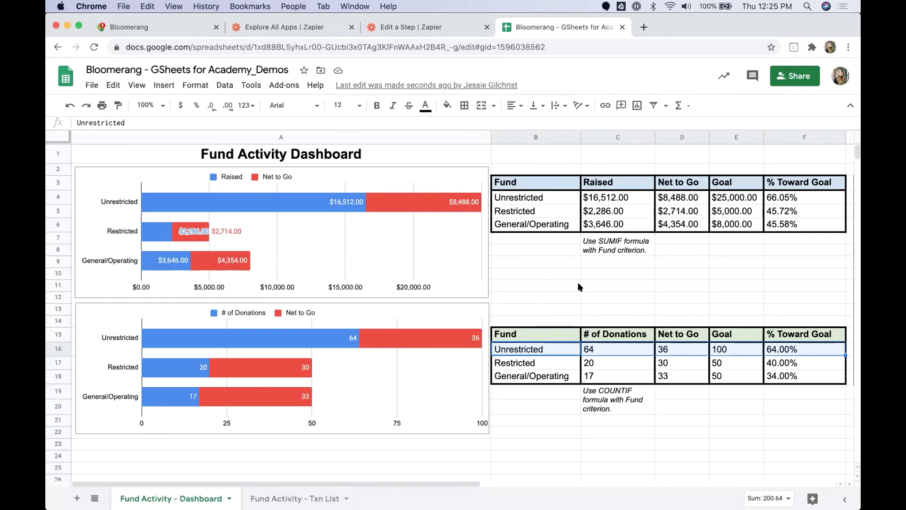
{"action": "left_click", "coordinate": [612, 281]}
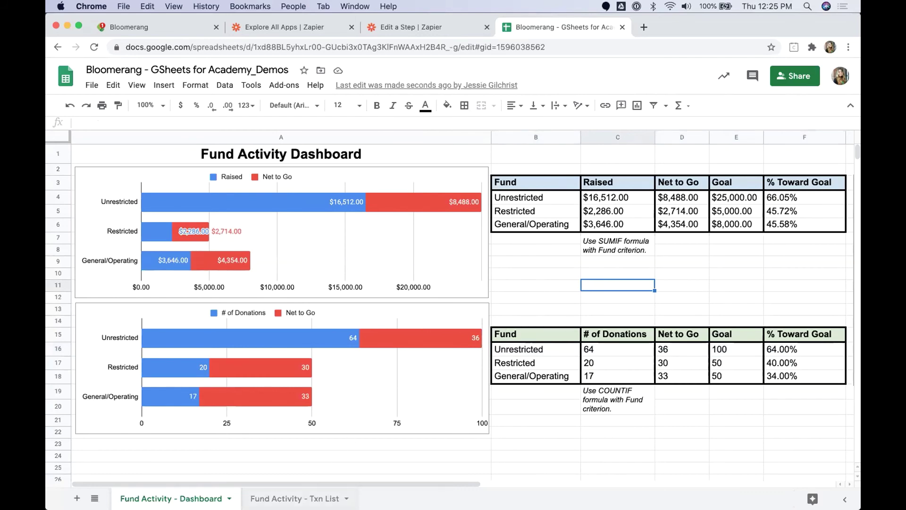
- Look over the earlier transactions in the Txn List sheet and return to the dashboard sheet
{"action": "left_click", "coordinate": [294, 498]}
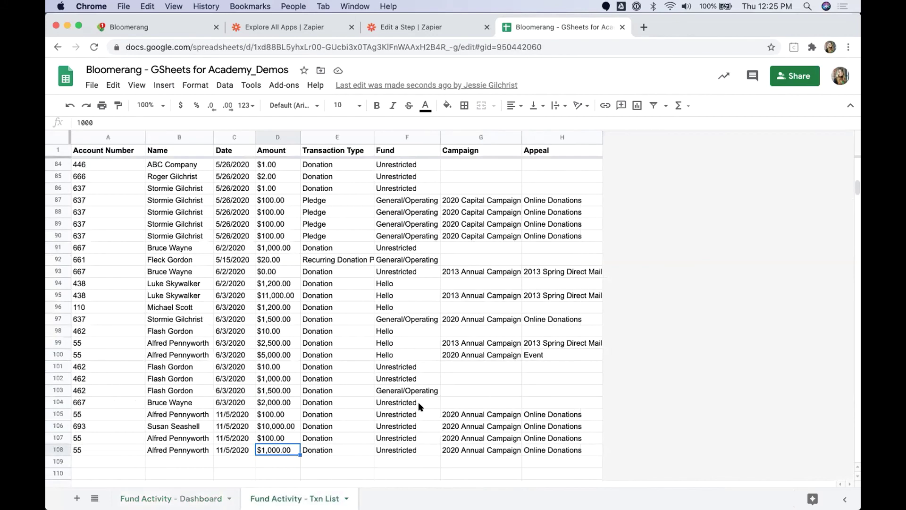
{"action": "scroll", "coordinate": [418, 401], "scroll_direction": "up", "scroll_amount": 5}
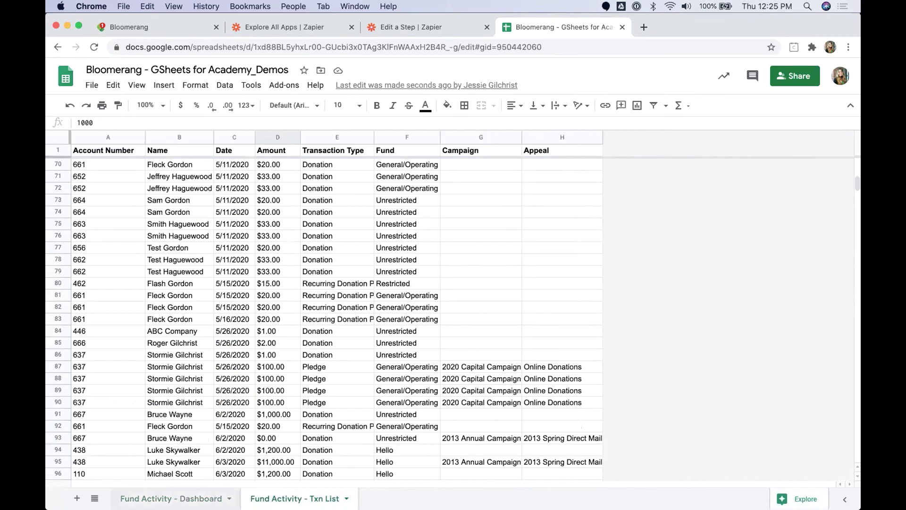
{"action": "left_click", "coordinate": [220, 496]}
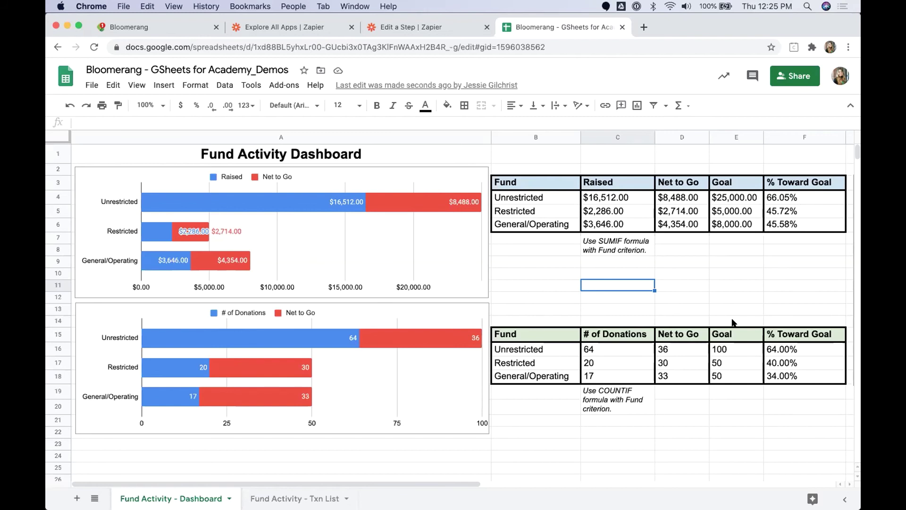
{"action": "key", "text": "ctrl+Right"}
{"action": "key", "text": "Right"}
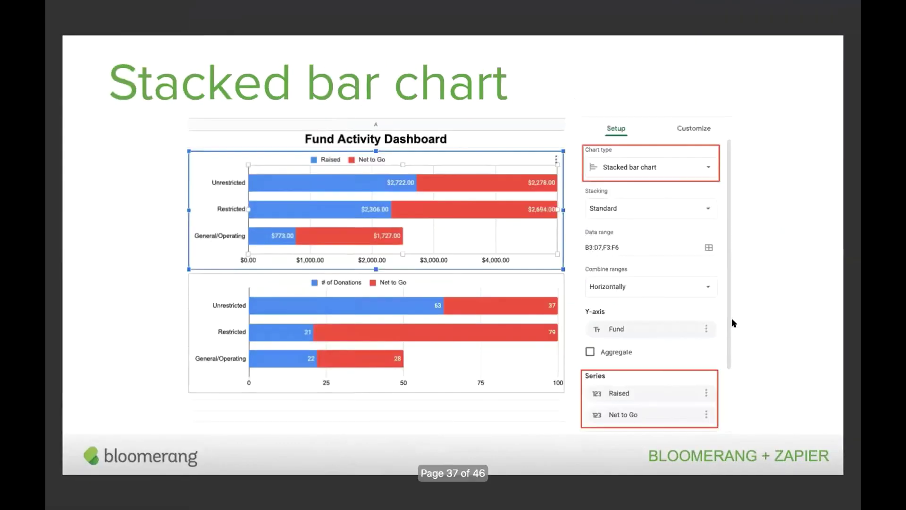
{"action": "key", "text": "Right"}
{"action": "key", "text": "Right"}
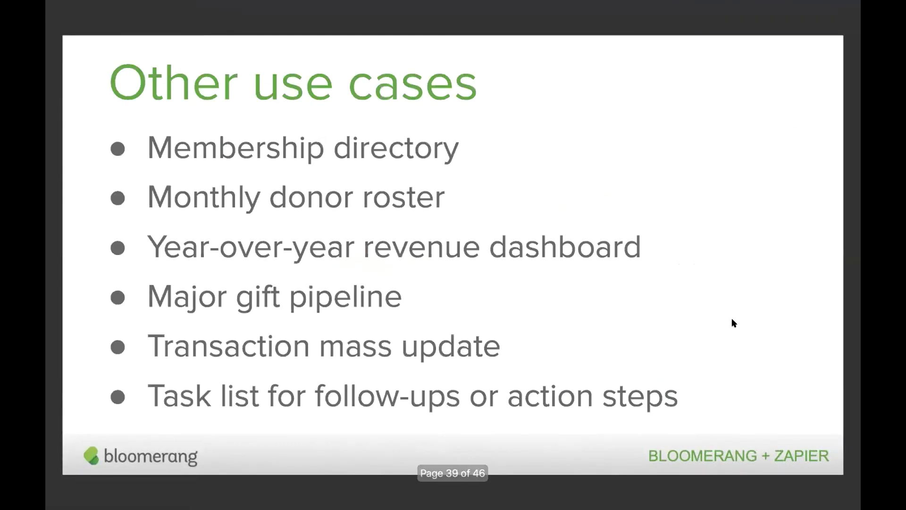